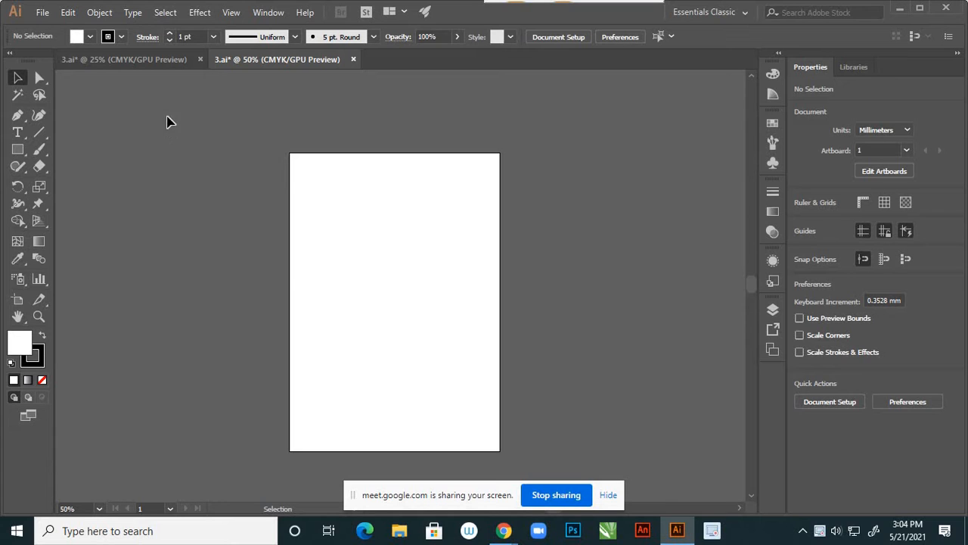
# - Start placing an image and browse to the LATEST PICTURES folder inside reference images on the Desktop
pyautogui.click(43, 14)
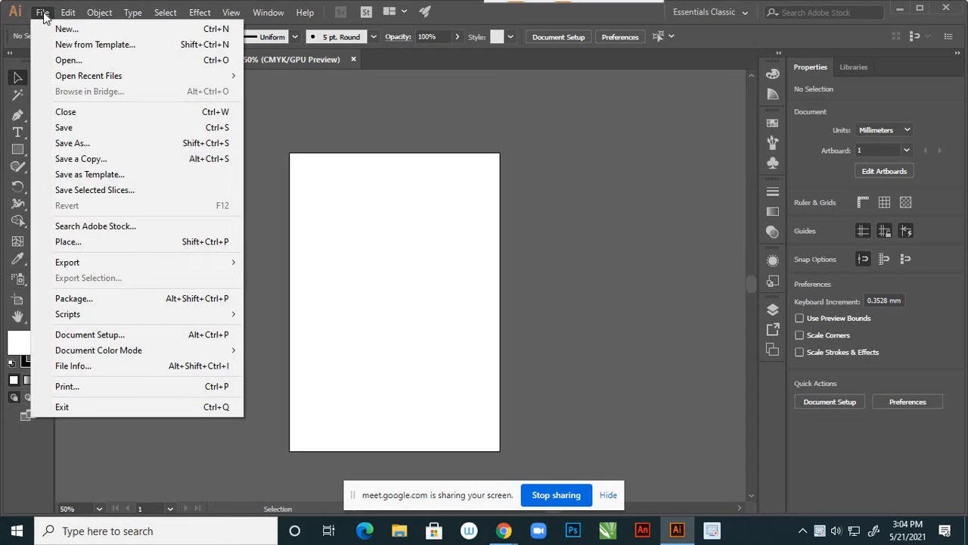
pyautogui.click(68, 242)
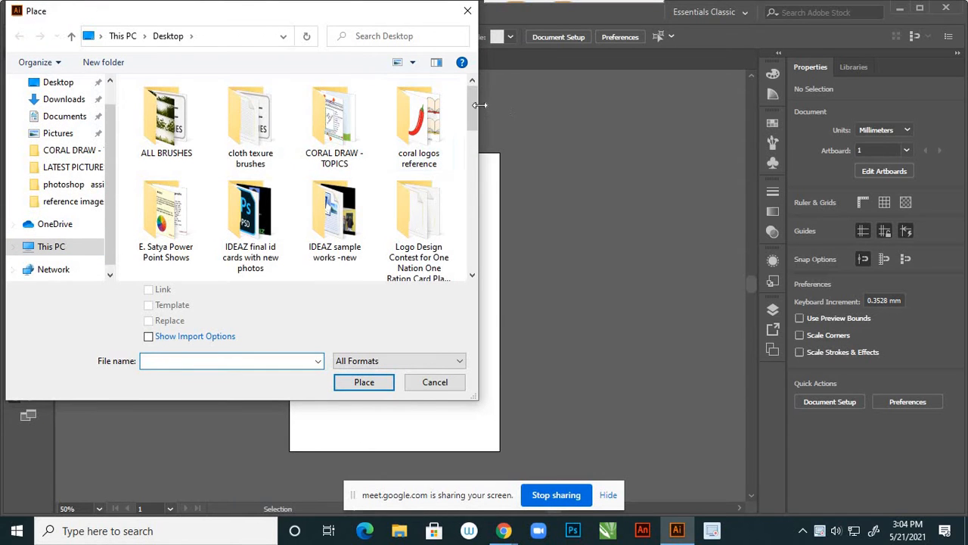
pyautogui.moveTo(474, 105); pyautogui.dragTo(443, 158)
pyautogui.doubleClick(431, 133)
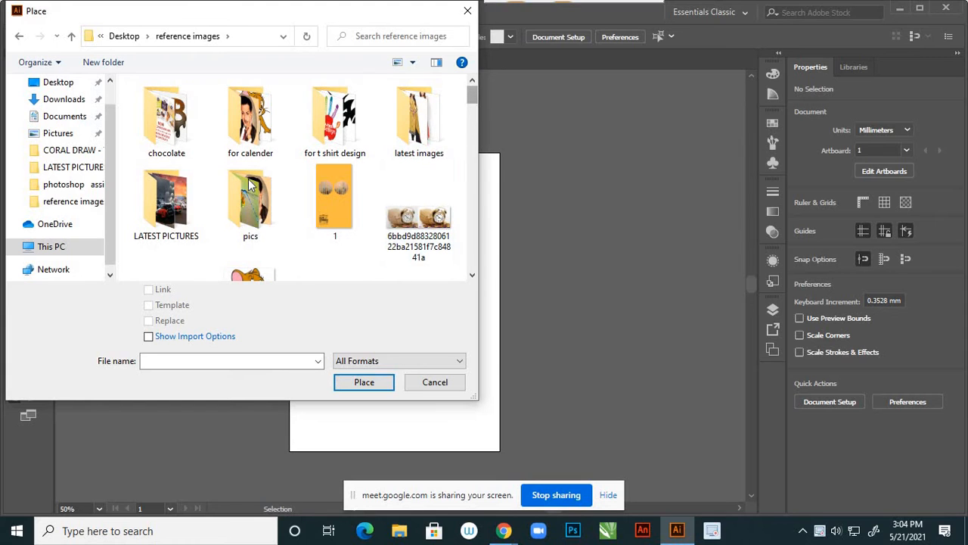
pyautogui.doubleClick(184, 186)
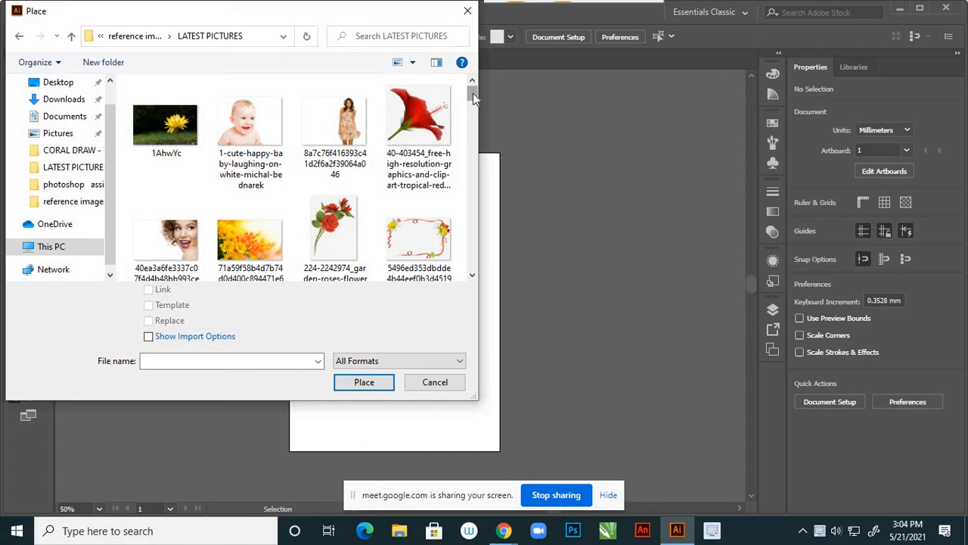
pyautogui.moveTo(473, 93); pyautogui.dragTo(473, 99)
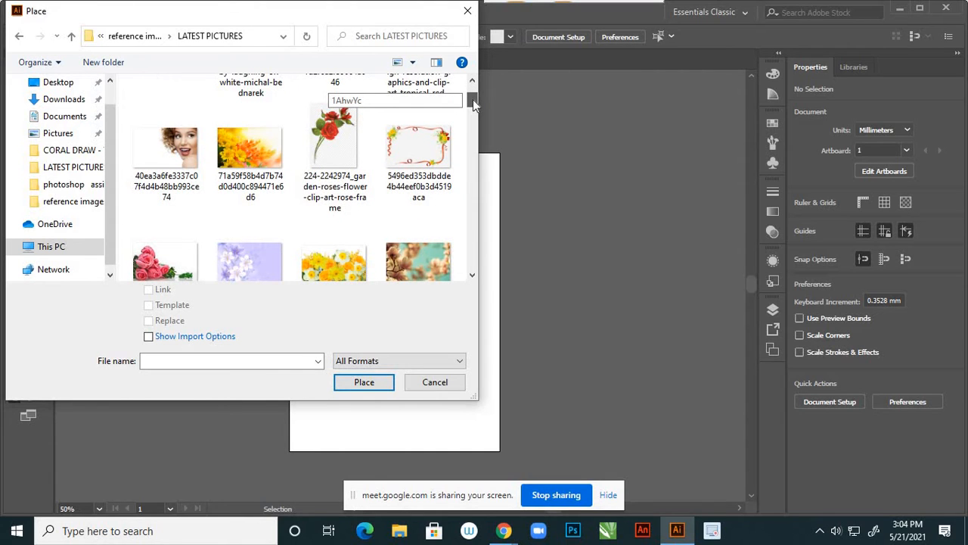
pyautogui.moveTo(473, 99); pyautogui.dragTo(475, 142)
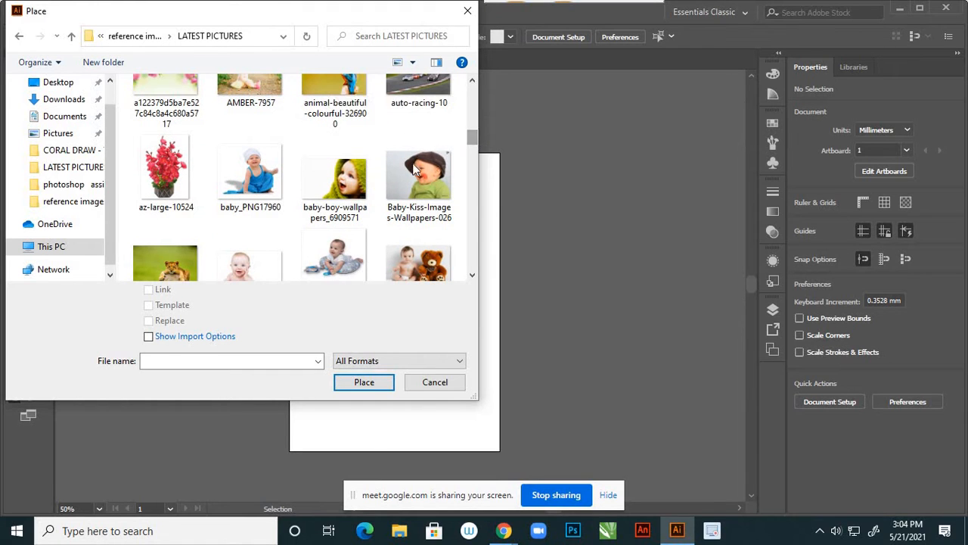
# - Place az-large-10524 and baby_PNG17960 as linked images, the flowers left of the artboard and the baby over its upper-right corner
pyautogui.click(273, 166)
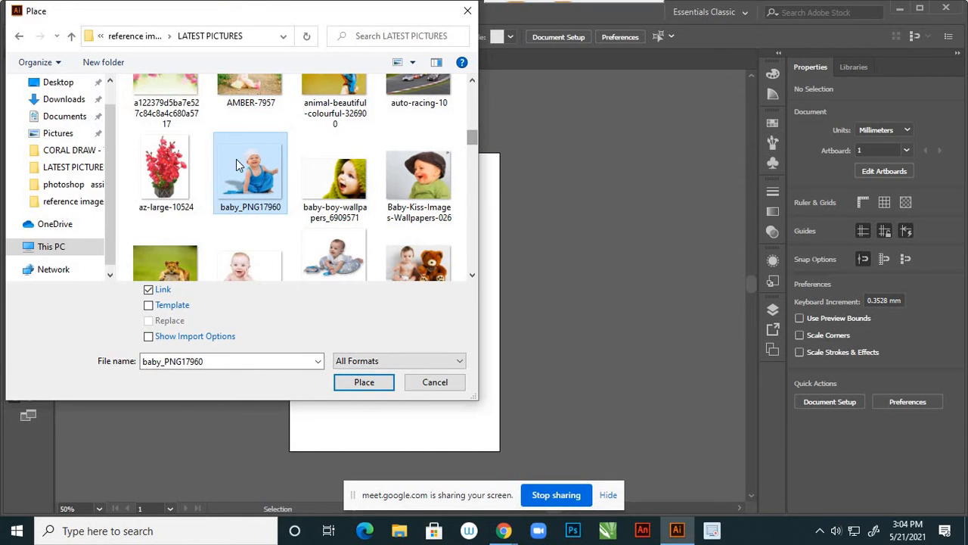
pyautogui.keyDown('ctrl'); pyautogui.click(183, 179); pyautogui.keyUp('ctrl')
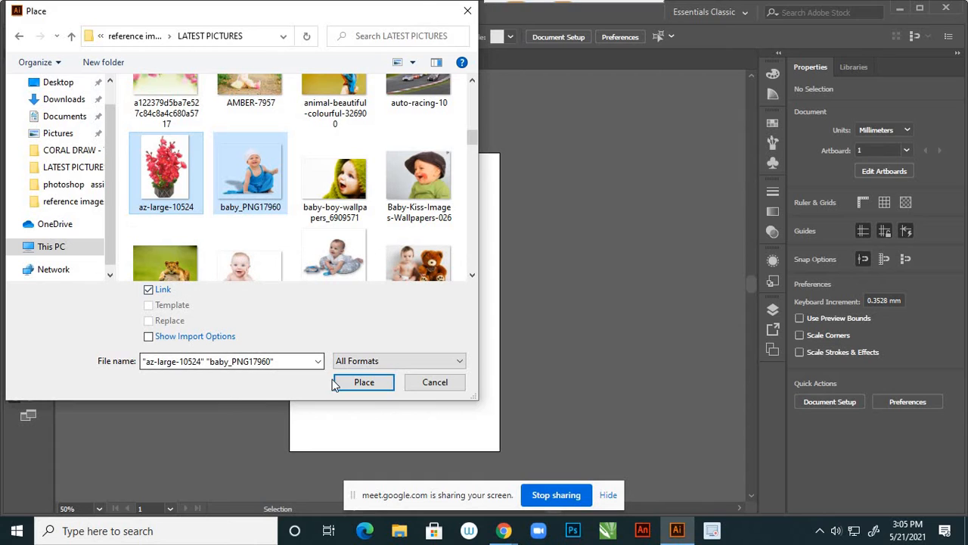
pyautogui.click(363, 383)
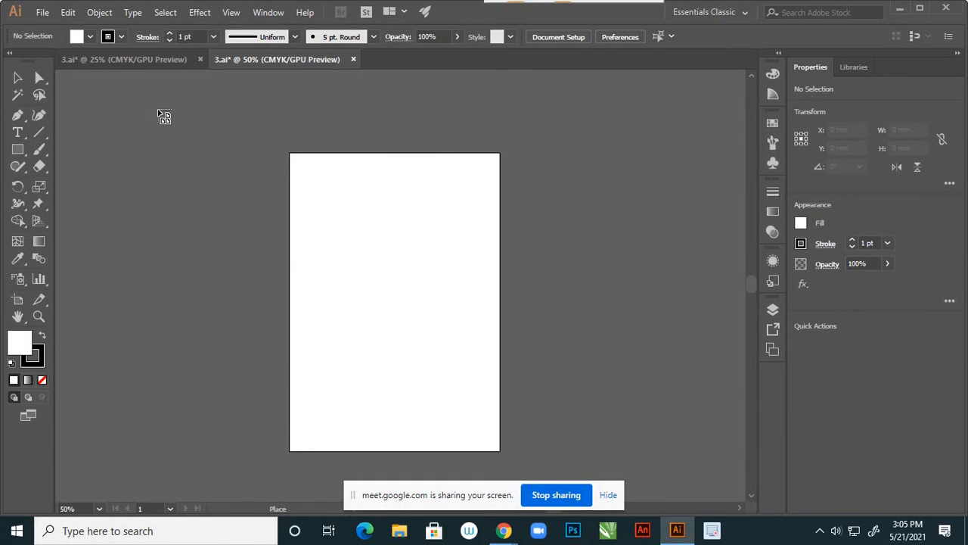
pyautogui.click(105, 101)
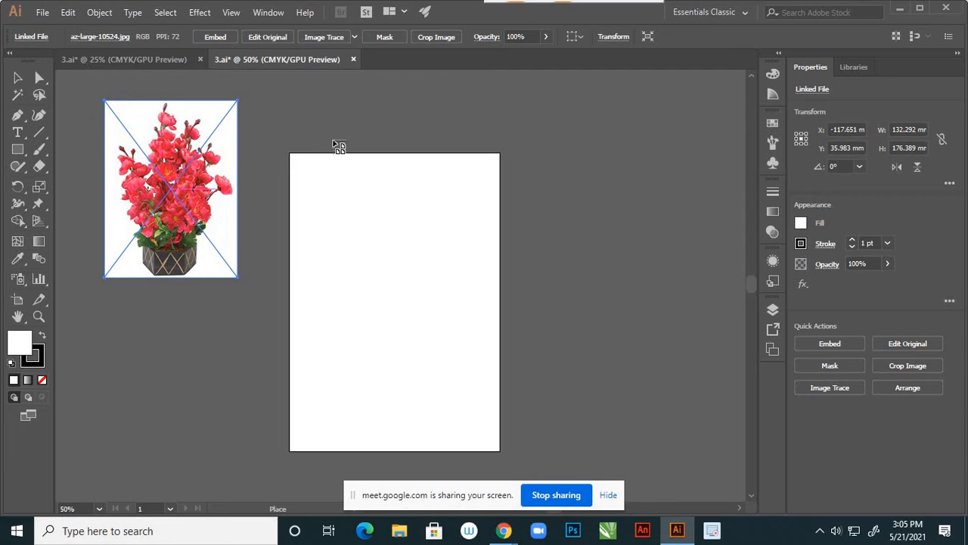
pyautogui.click(419, 109)
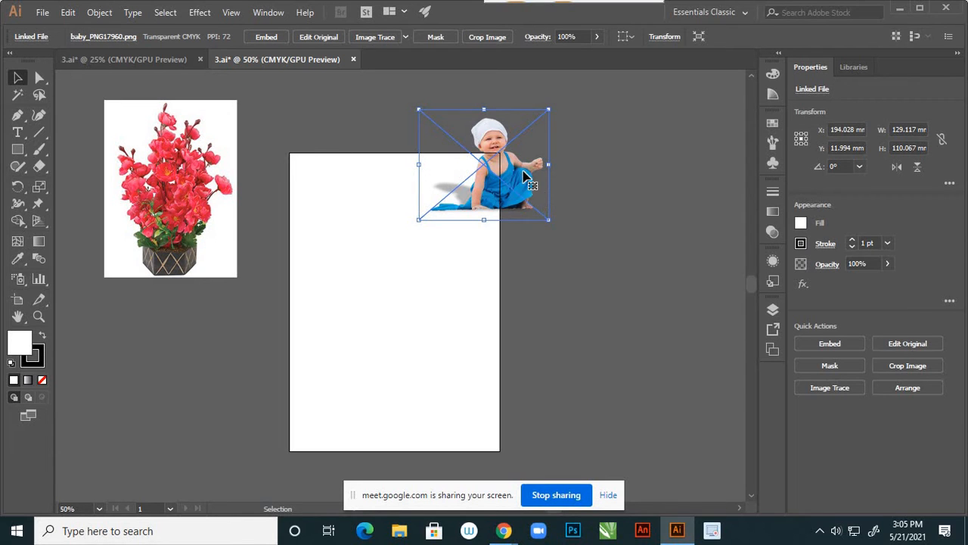
# - Move the baby image completely off the artboard to its right side and deselect it
pyautogui.moveTo(521, 175); pyautogui.dragTo(561, 275)
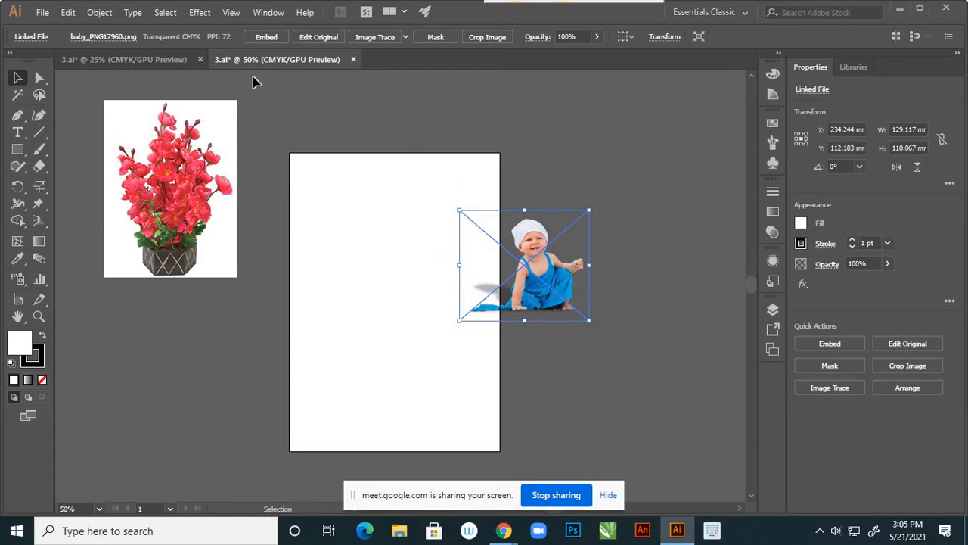
pyautogui.click(320, 130)
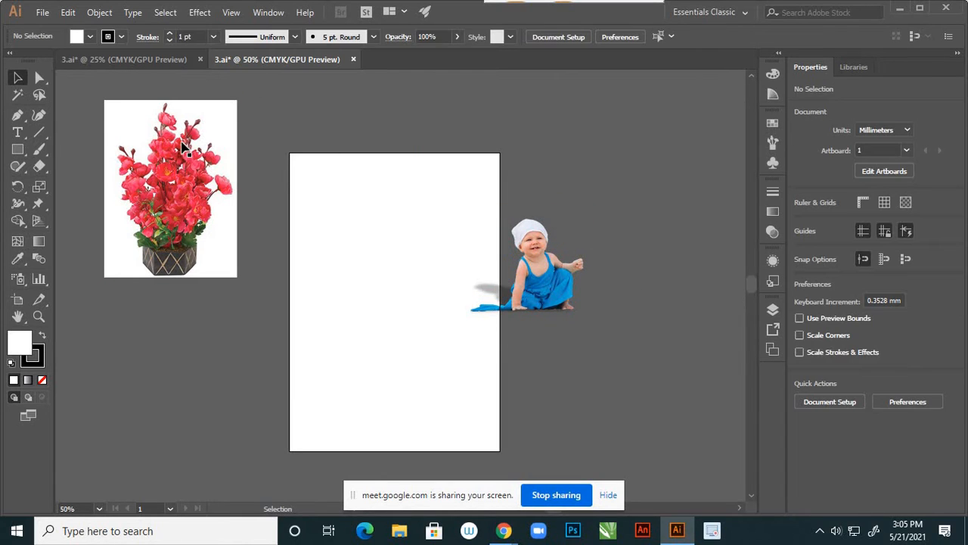
pyautogui.click(211, 118)
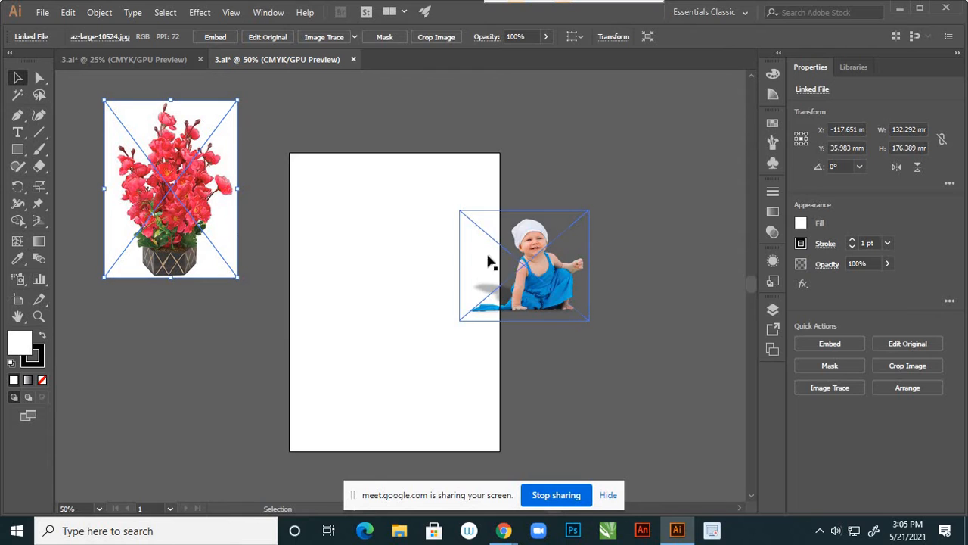
pyautogui.moveTo(556, 257); pyautogui.dragTo(605, 230)
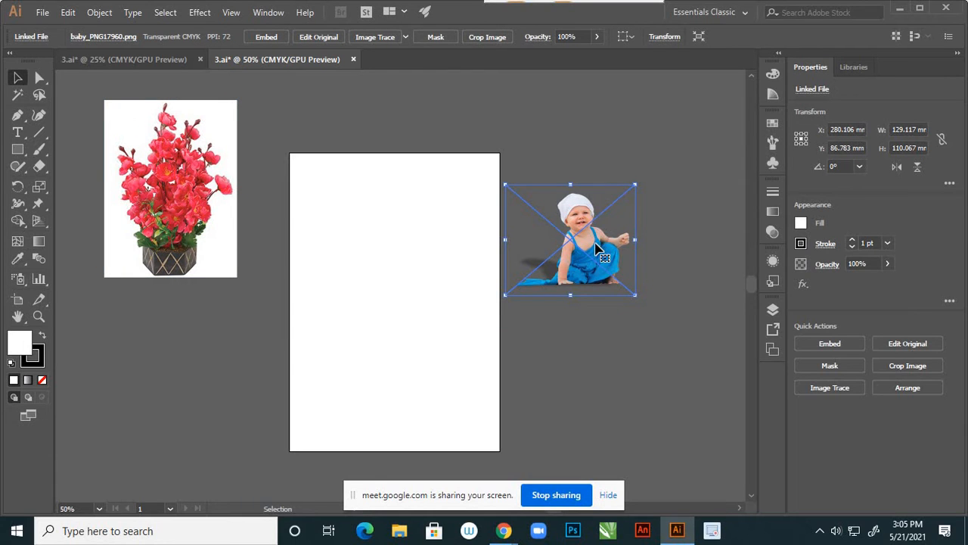
pyautogui.click(564, 137)
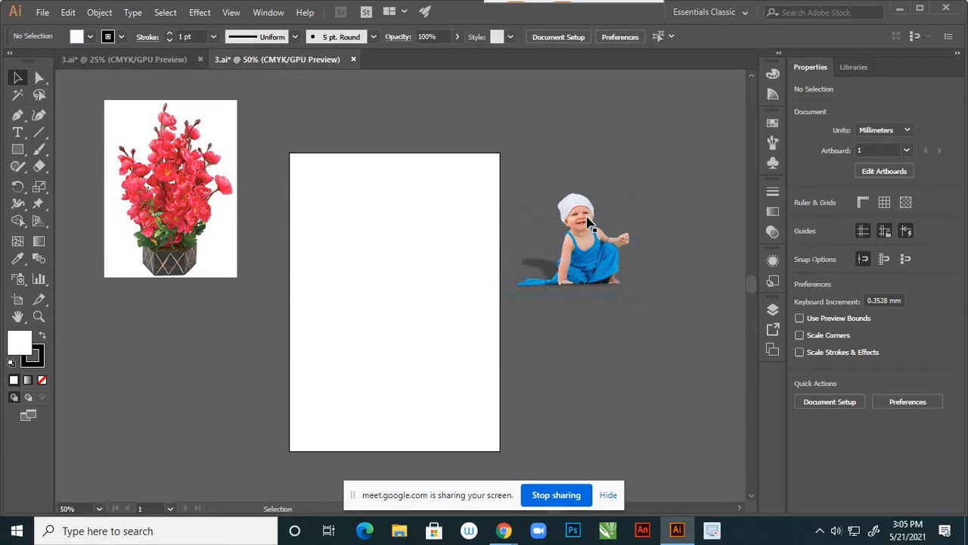
# - Move the flower image closer to the artboard and the baby image back over the artboard's upper-right corner
pyautogui.click(588, 213)
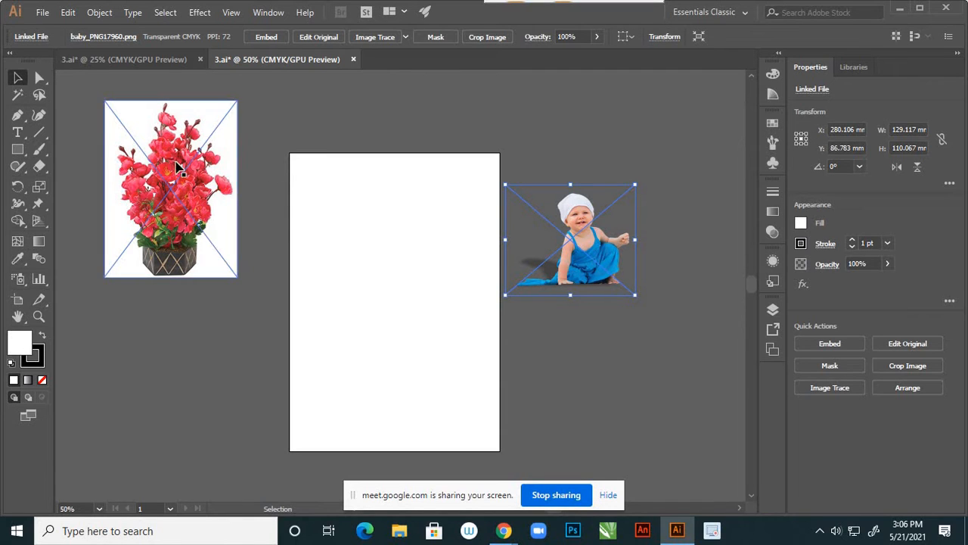
pyautogui.click(220, 151)
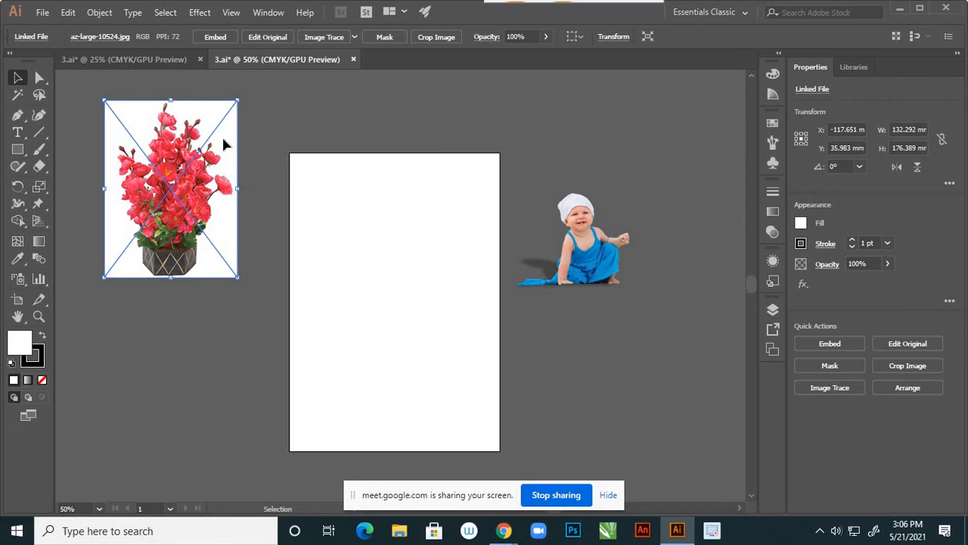
pyautogui.moveTo(229, 143); pyautogui.dragTo(272, 170)
pyautogui.moveTo(590, 246); pyautogui.dragTo(514, 200)
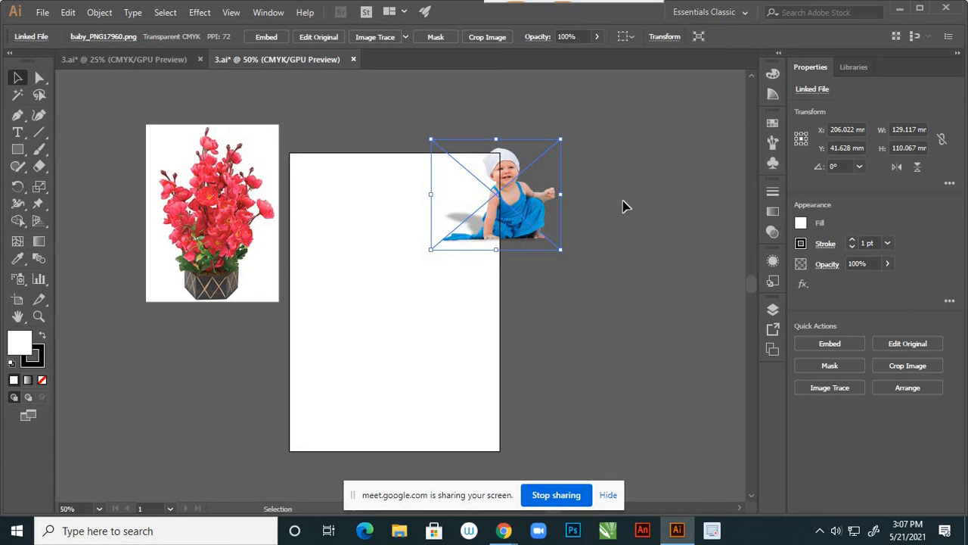
pyautogui.click(651, 218)
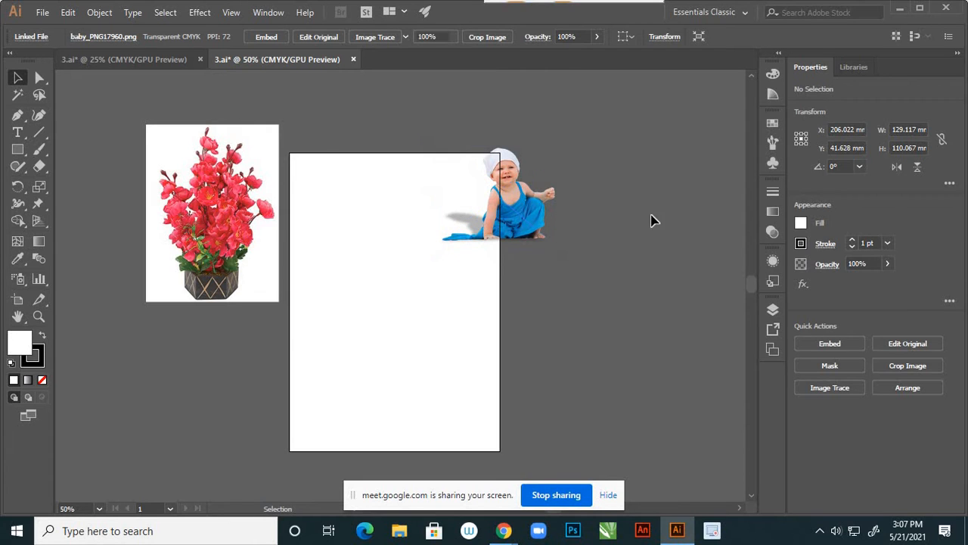
# - Delete the linked baby image and the linked flower image
pyautogui.click(203, 221)
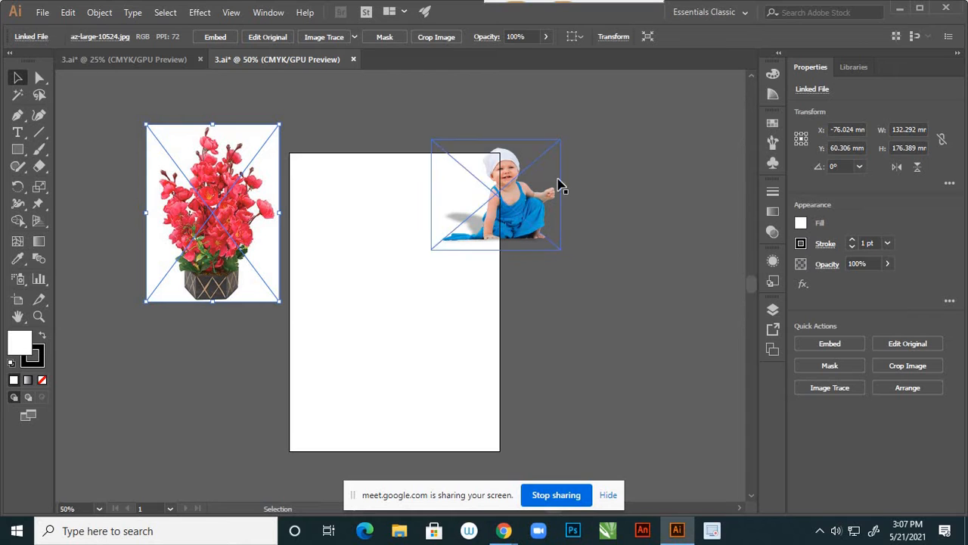
pyautogui.click(529, 212)
pyautogui.press('Delete')
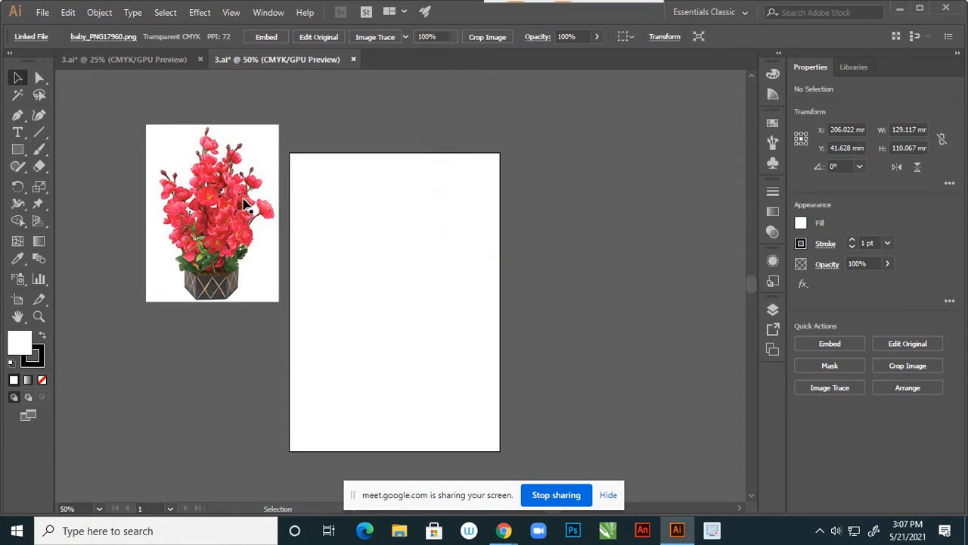
pyautogui.click(246, 204)
pyautogui.press('Delete')
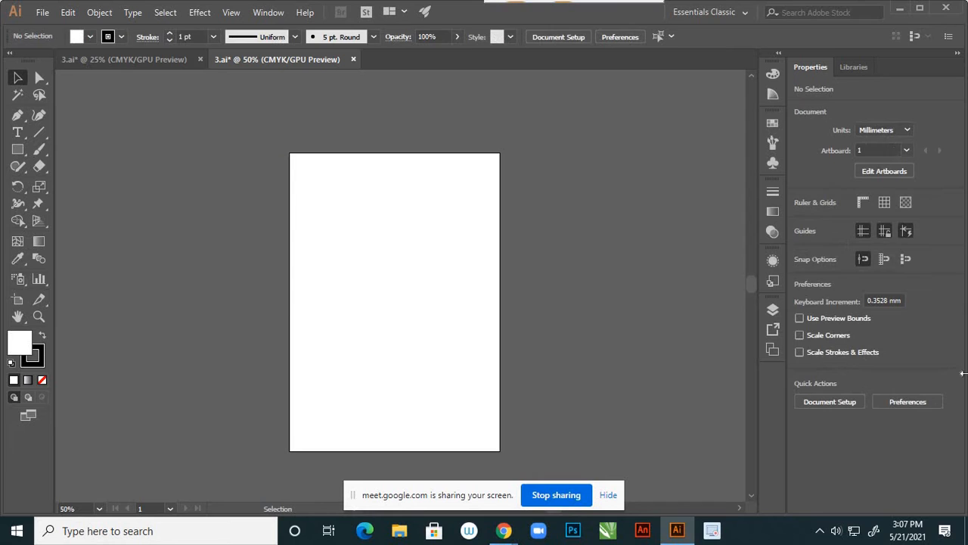
pyautogui.click(42, 13)
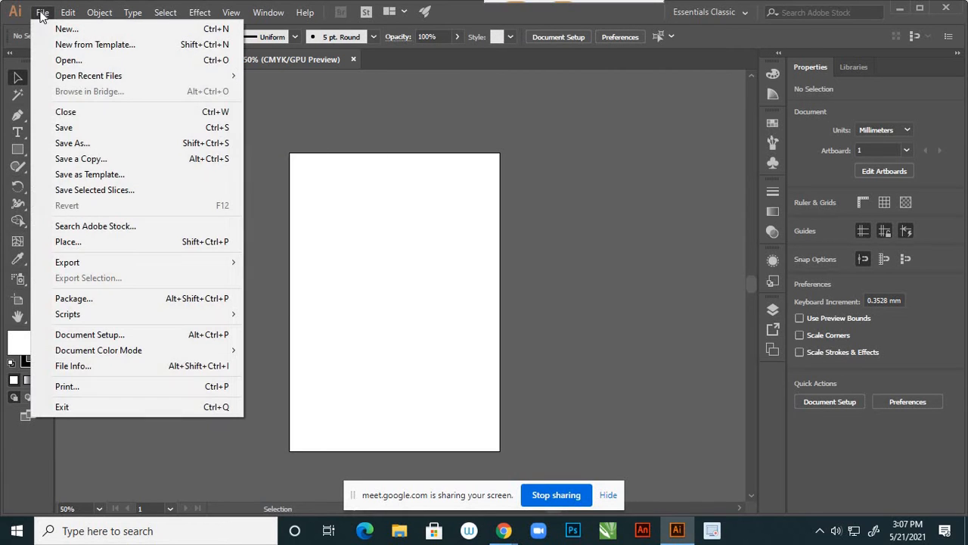
pyautogui.click(82, 240)
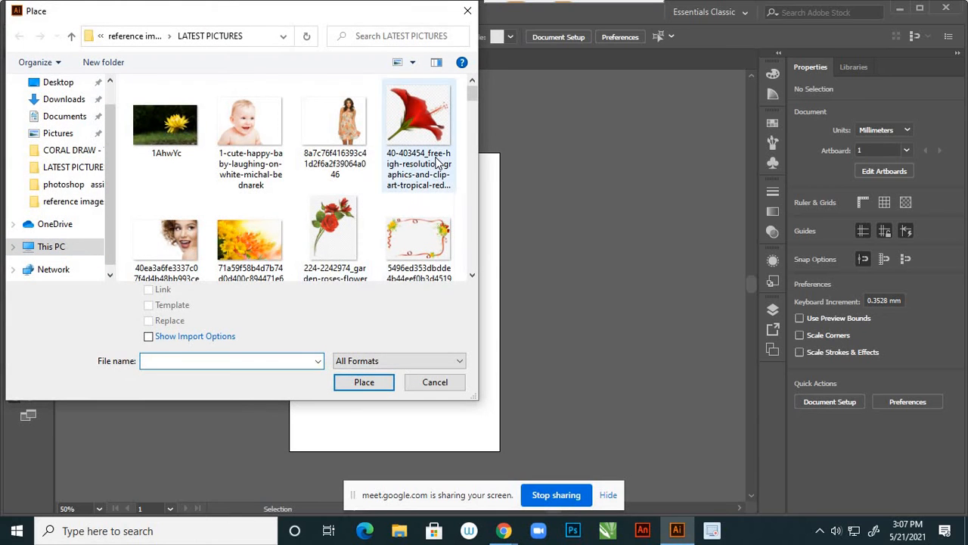
pyautogui.click(338, 225)
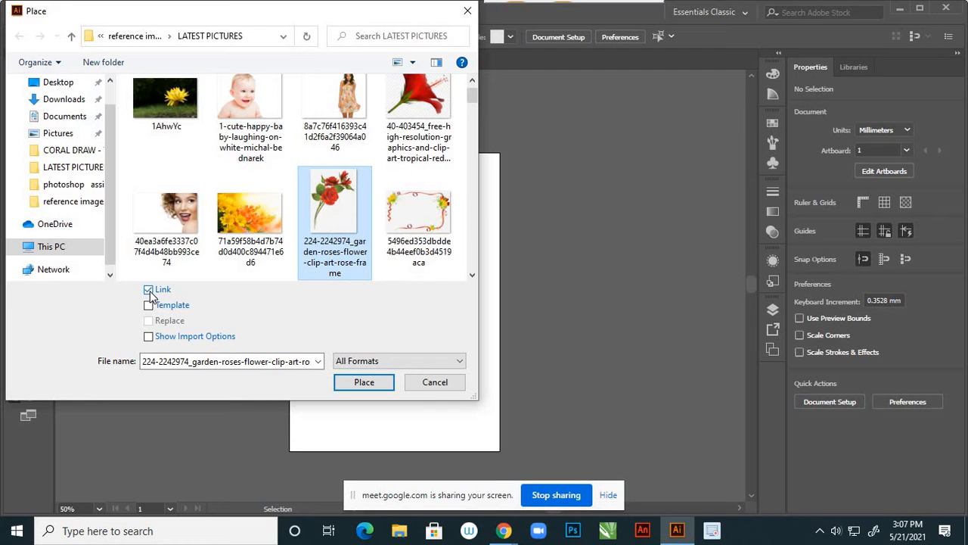
pyautogui.click(150, 290)
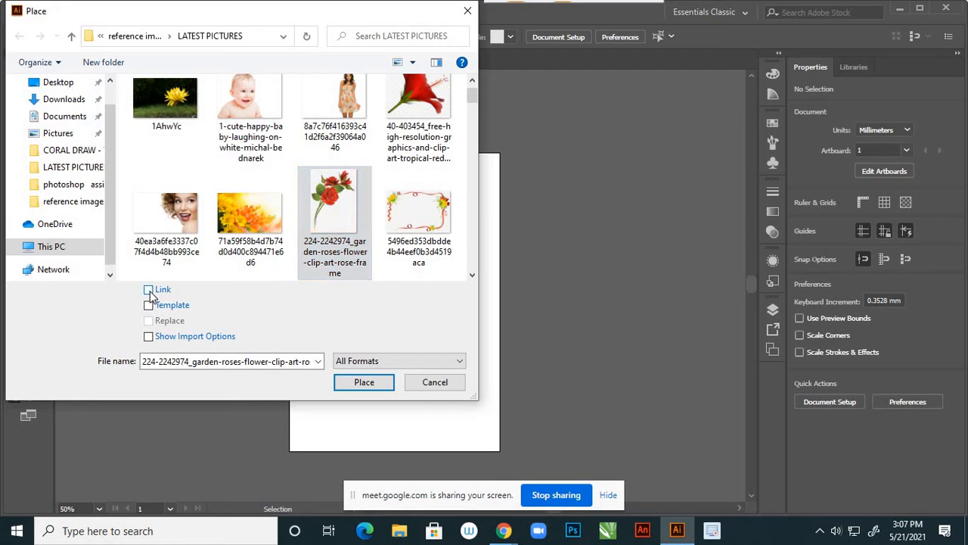
pyautogui.click(360, 383)
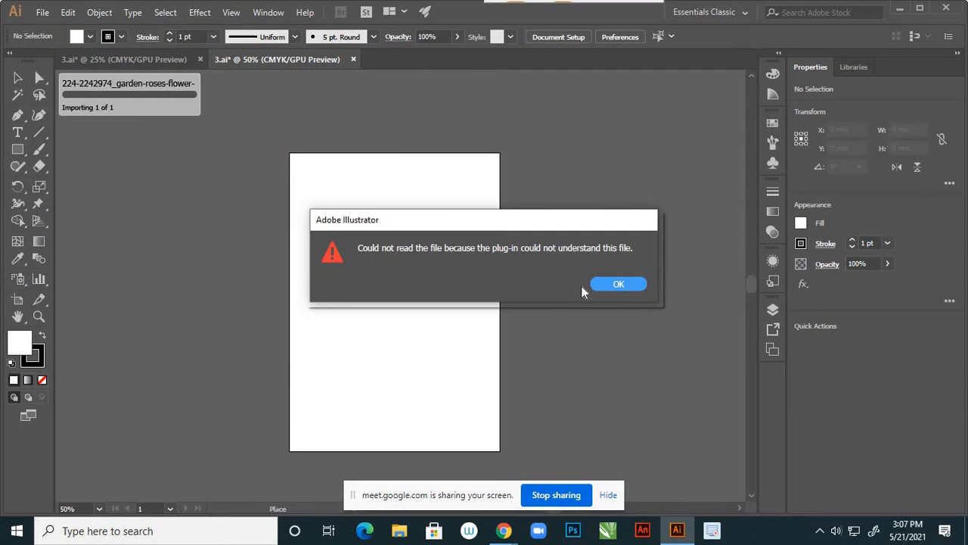
pyautogui.click(617, 284)
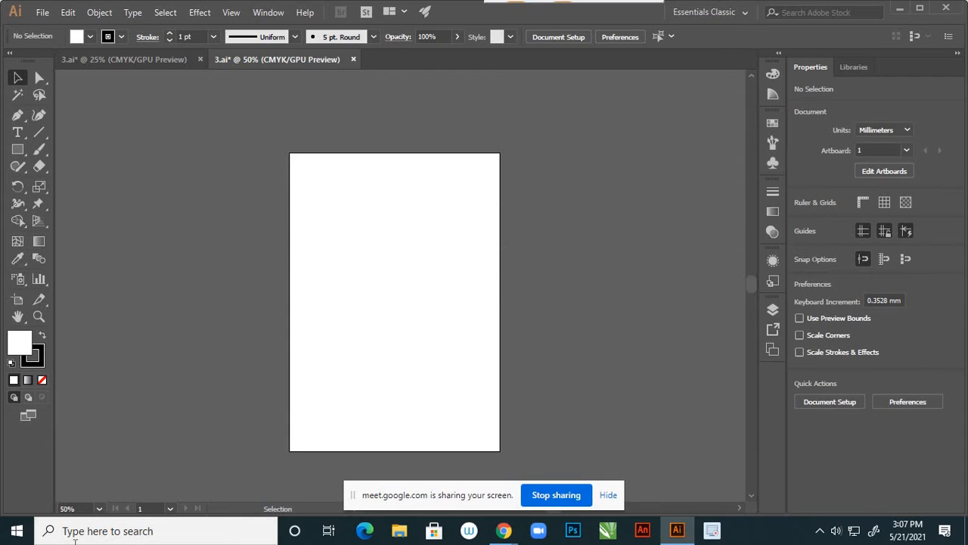
# - Switch to the other 3.ai document window and place 8a7c76f416393c41d2f6a2f39064a046 unlinked, starting just outside the artboard's upper-left corner
pyautogui.click(152, 56)
pyautogui.click(277, 59)
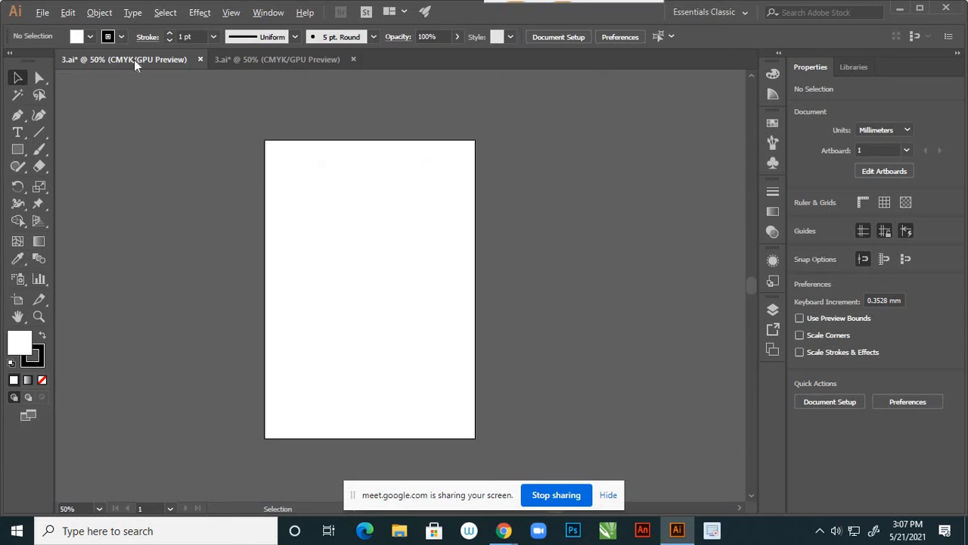
pyautogui.click(40, 14)
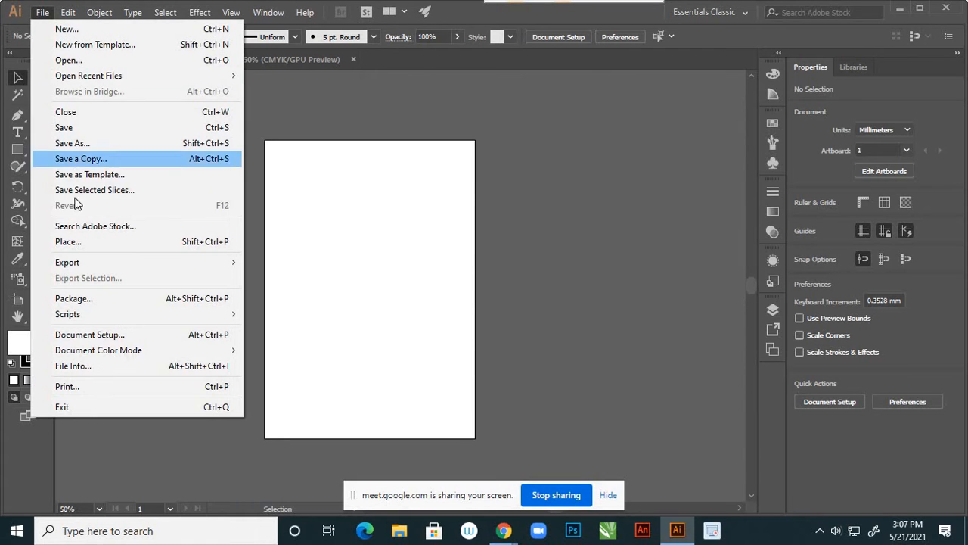
pyautogui.click(76, 242)
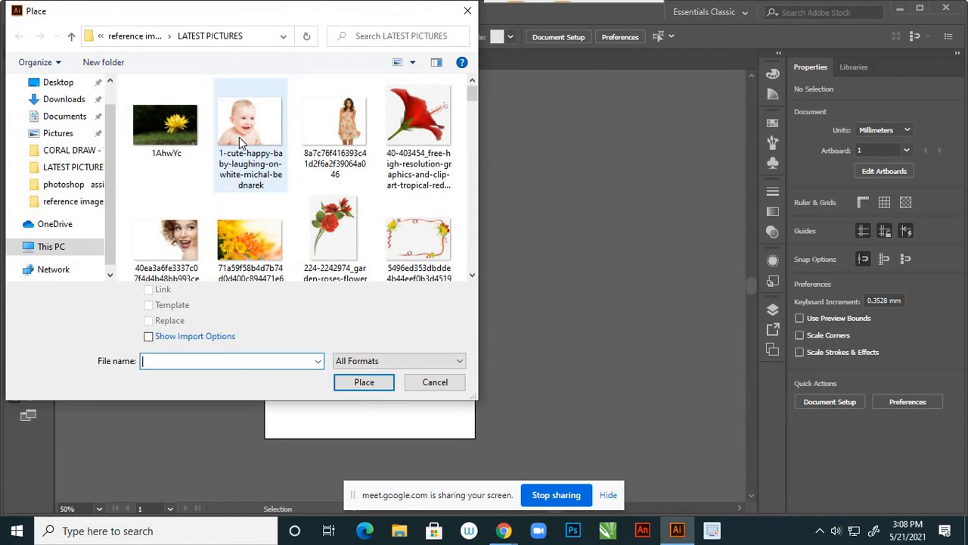
pyautogui.click(335, 125)
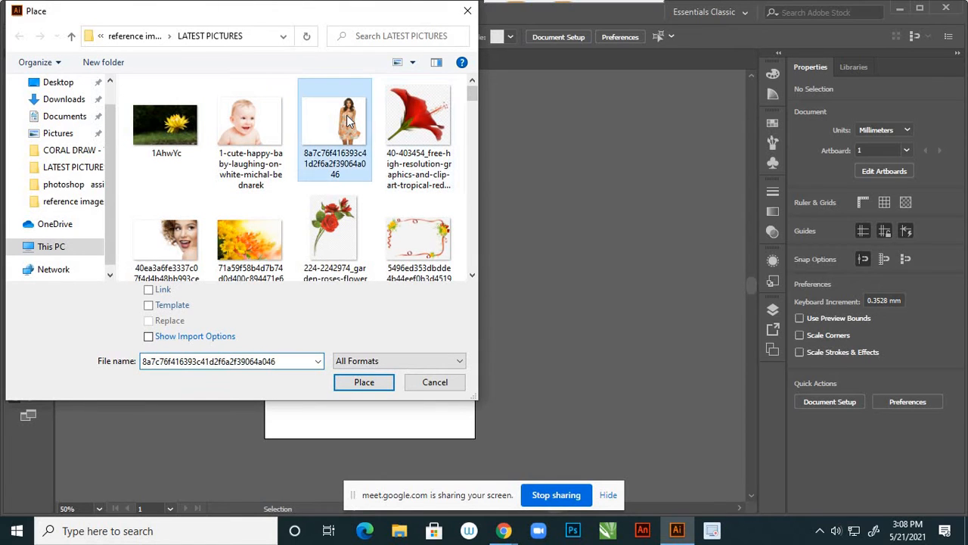
pyautogui.click(366, 386)
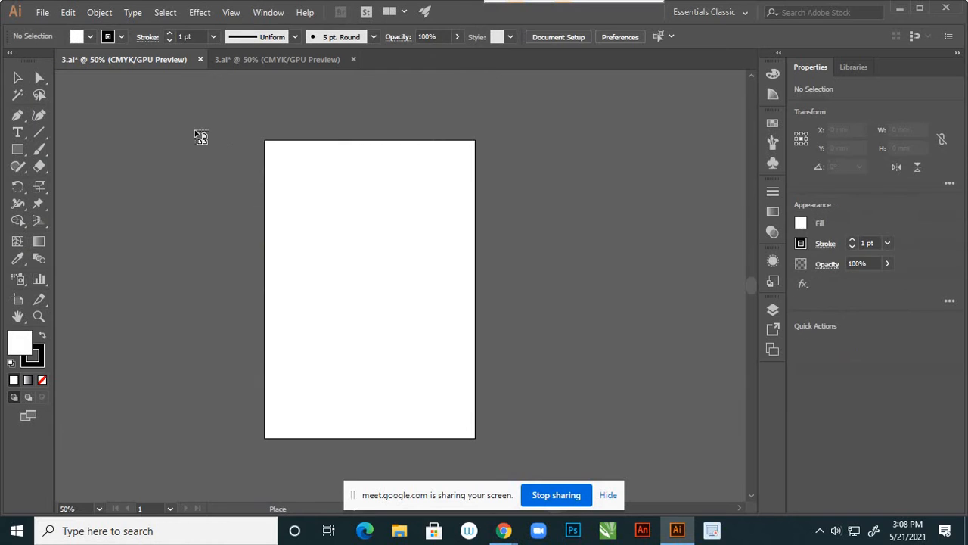
pyautogui.click(195, 137)
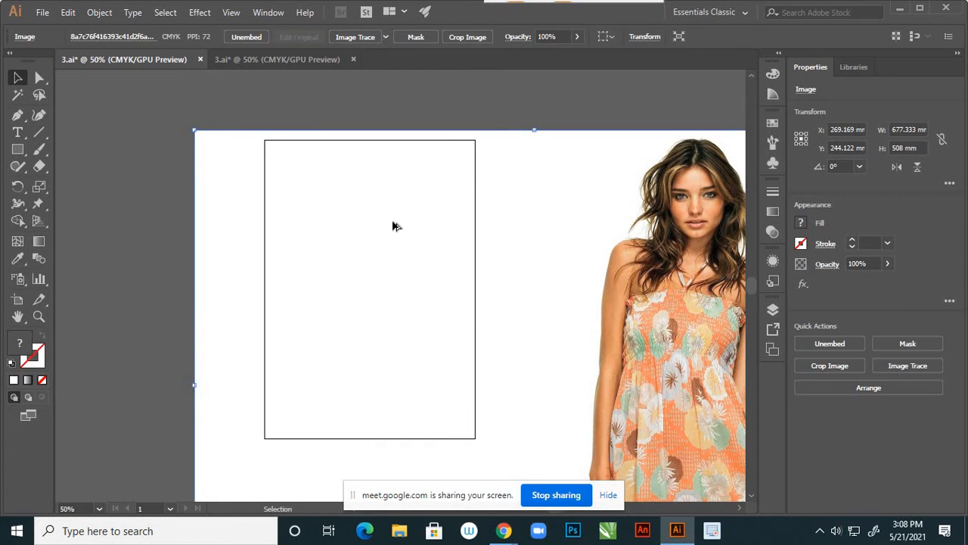
# - Move the embedded woman image up and across so that the woman overlaps the artboard's right edge
pyautogui.scroll(-1, 393, 225)
pyautogui.scroll(-1, 393, 225)
pyautogui.moveTo(514, 265); pyautogui.dragTo(444, 220)
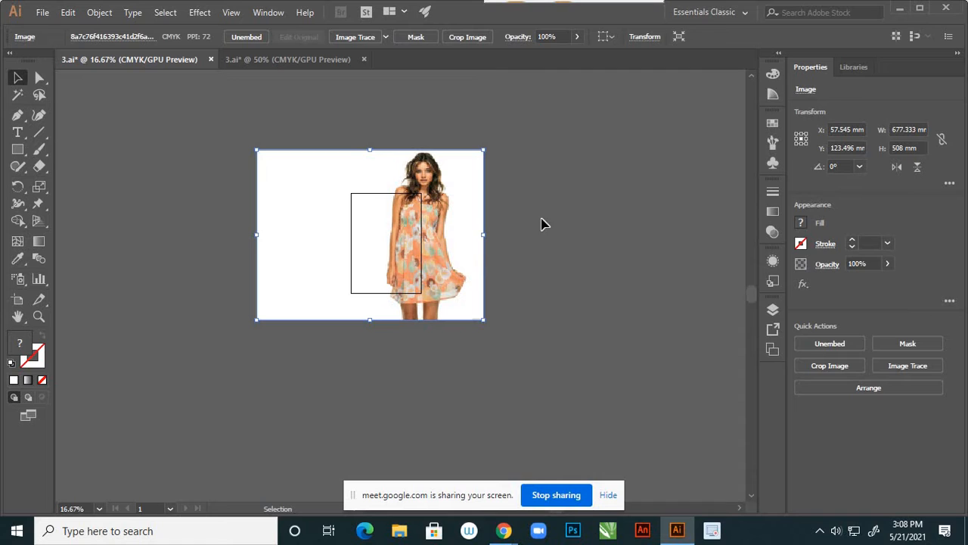
pyautogui.keyDown('shift'); pyautogui.click(446, 213); pyautogui.keyUp('shift')
pyautogui.click(413, 195)
pyautogui.keyDown('shift'); pyautogui.click(446, 208); pyautogui.keyUp('shift')
pyautogui.moveTo(447, 206); pyautogui.dragTo(483, 249)
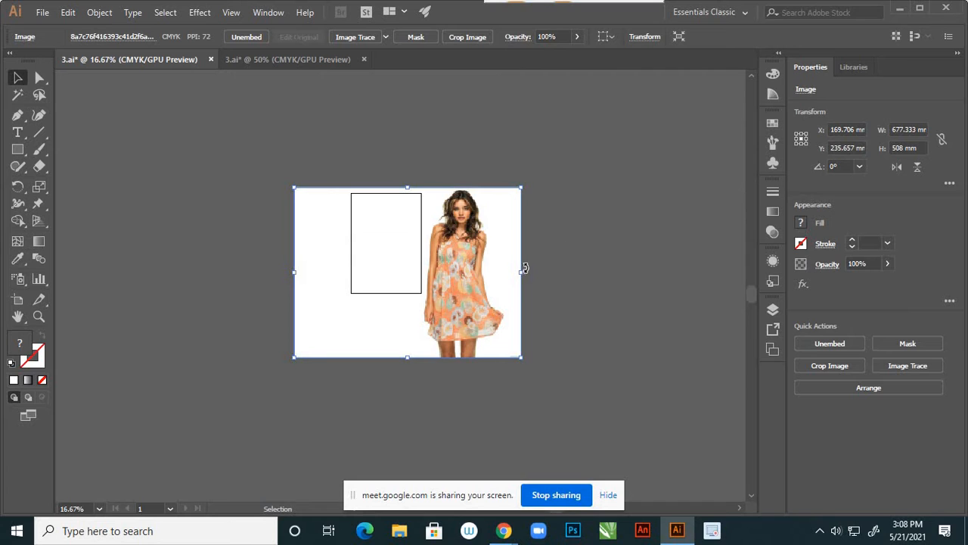
pyautogui.moveTo(493, 249); pyautogui.dragTo(449, 218)
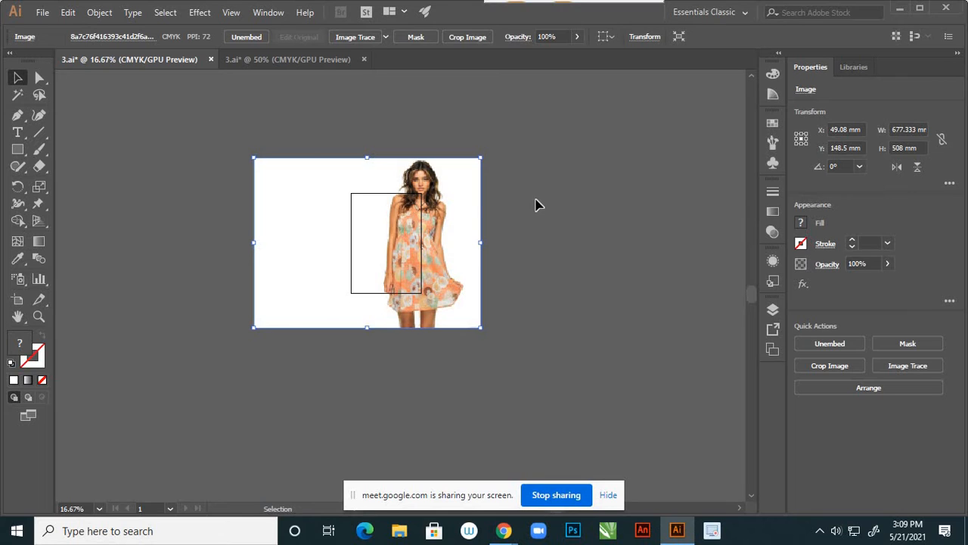
pyautogui.click(563, 236)
pyautogui.click(466, 212)
# - Start saving the document as 3 on the Desktop, examine the Illustrator Options with only an embedded image, and cancel
pyautogui.click(43, 13)
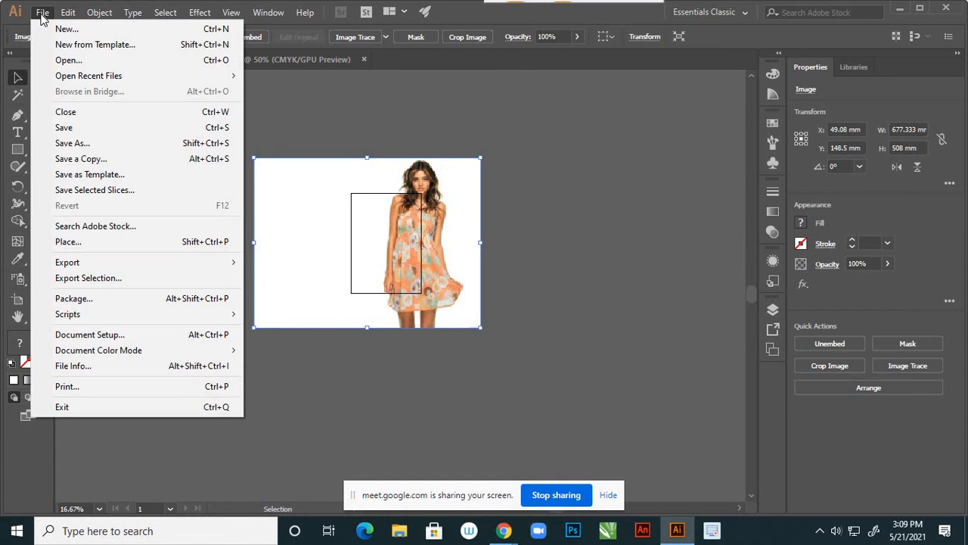
pyautogui.click(75, 127)
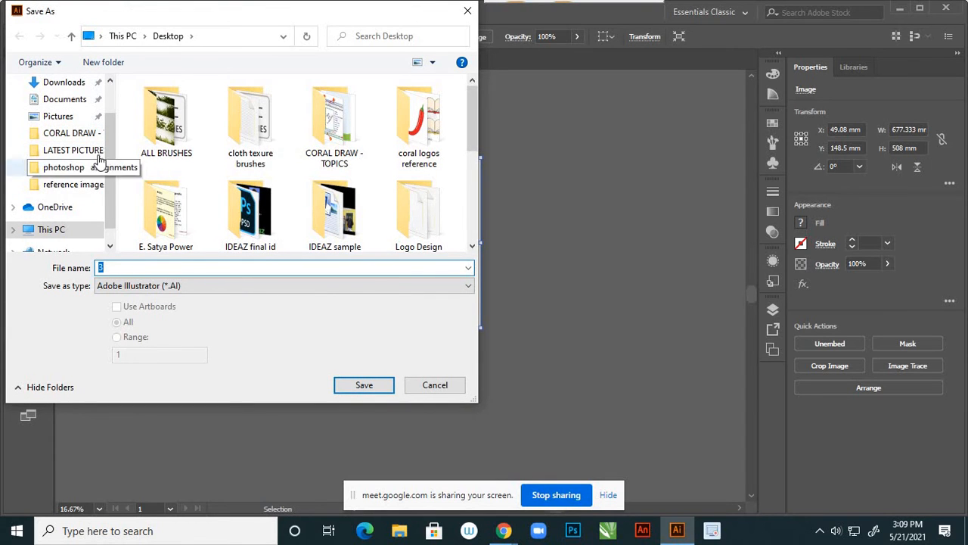
pyautogui.scroll(2, 70, 125)
pyautogui.click(69, 114)
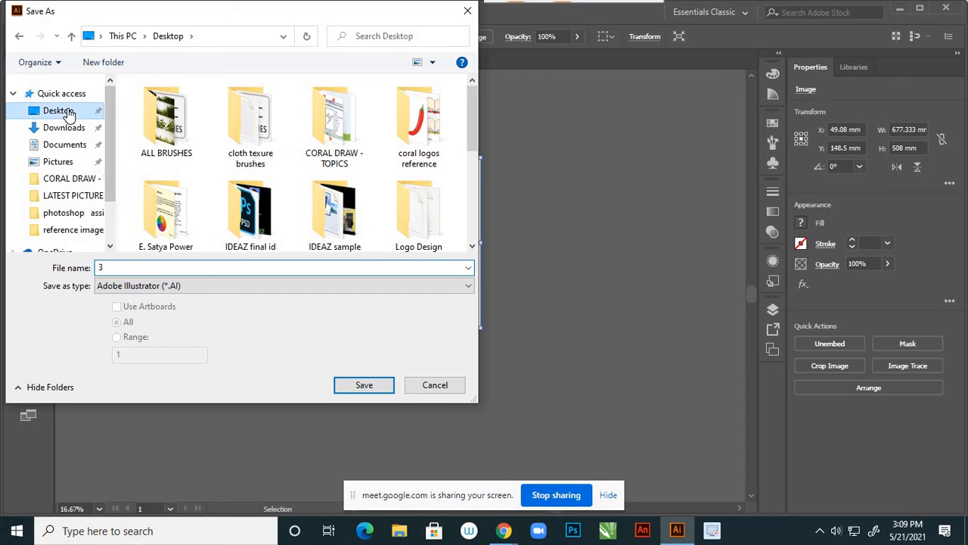
pyautogui.click(353, 385)
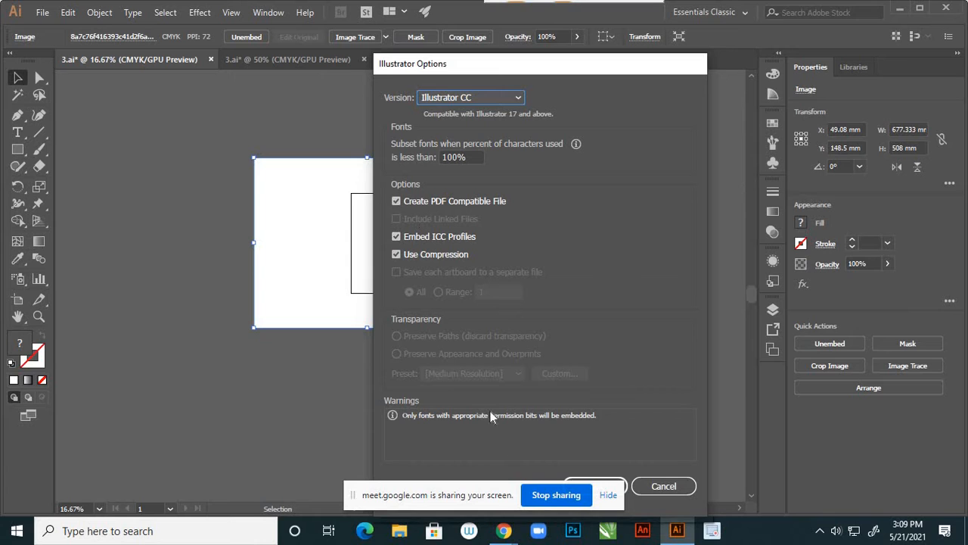
pyautogui.moveTo(642, 74); pyautogui.dragTo(835, 75)
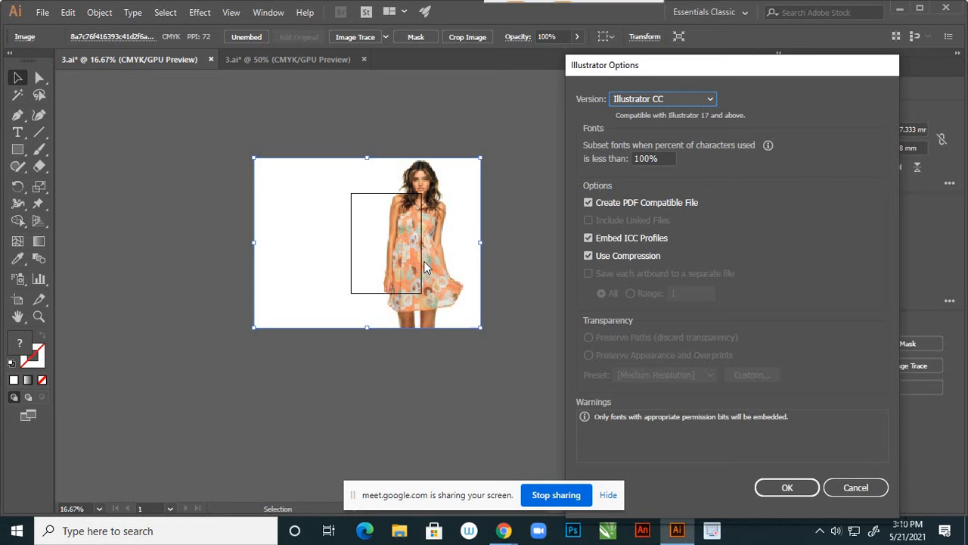
pyautogui.click(857, 487)
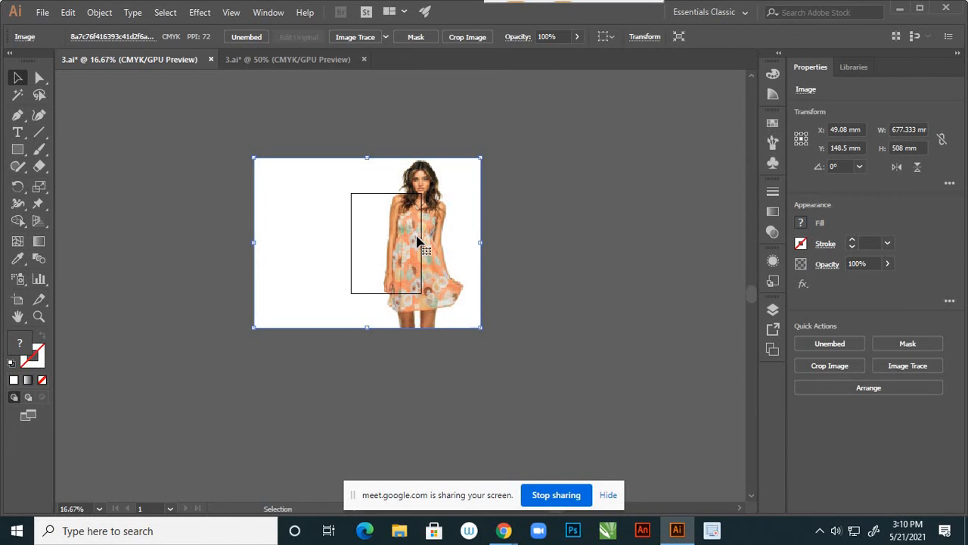
# - Delete the embedded image and place 8a7c76f416393c41d2f6a2f39064a046 from LATEST PICTURES as a linked file, starting just outside the artboard's upper-left corner
pyautogui.press('Delete')
pyautogui.scroll(2, 382, 229)
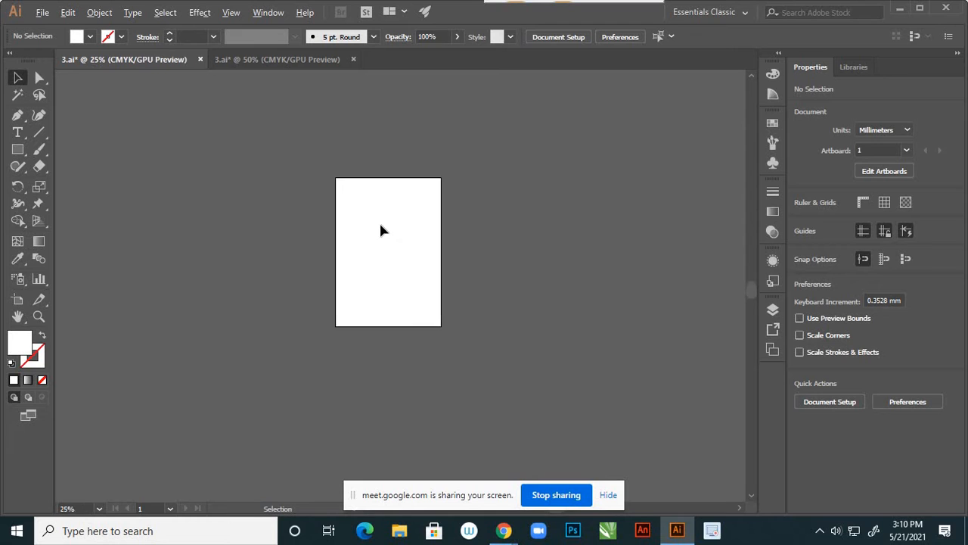
pyautogui.click(42, 12)
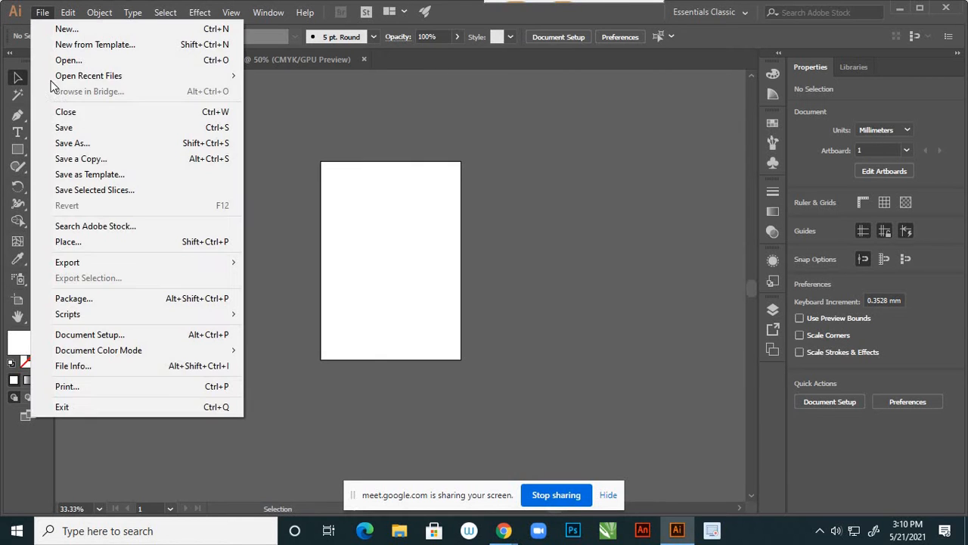
pyautogui.click(73, 242)
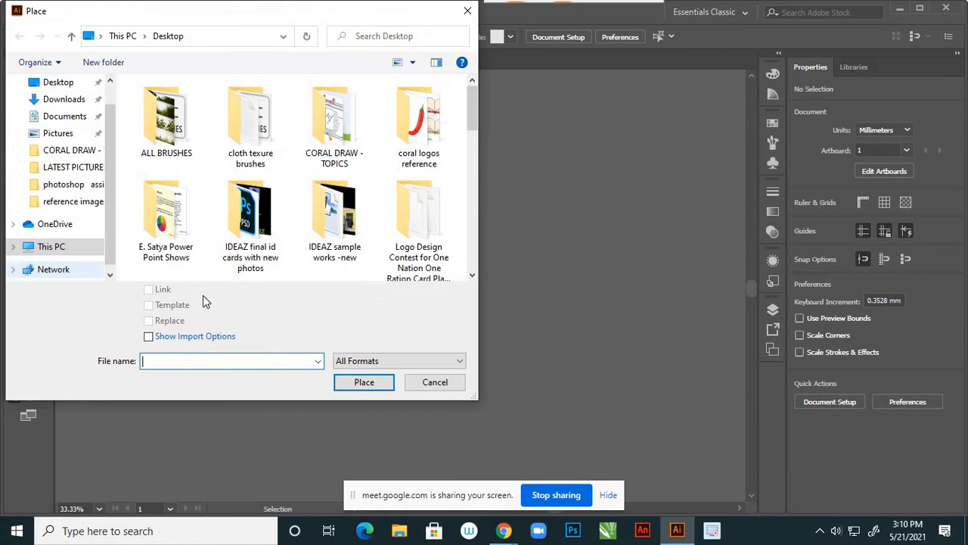
pyautogui.scroll(-3, 474, 129)
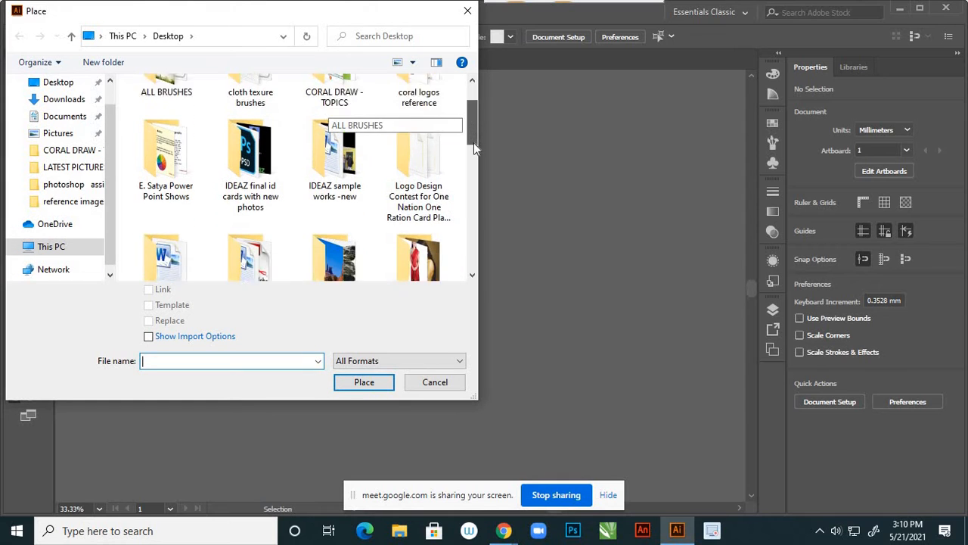
pyautogui.doubleClick(424, 185)
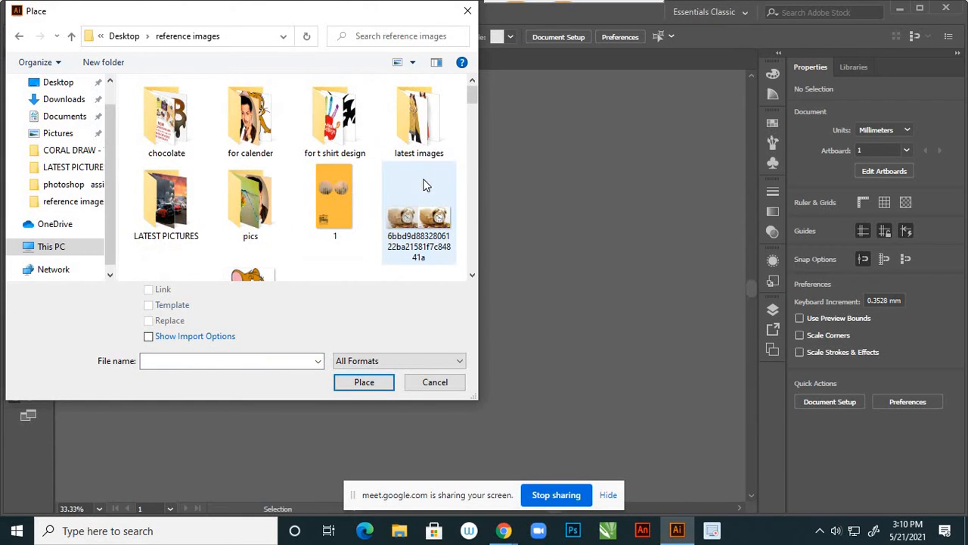
pyautogui.doubleClick(190, 212)
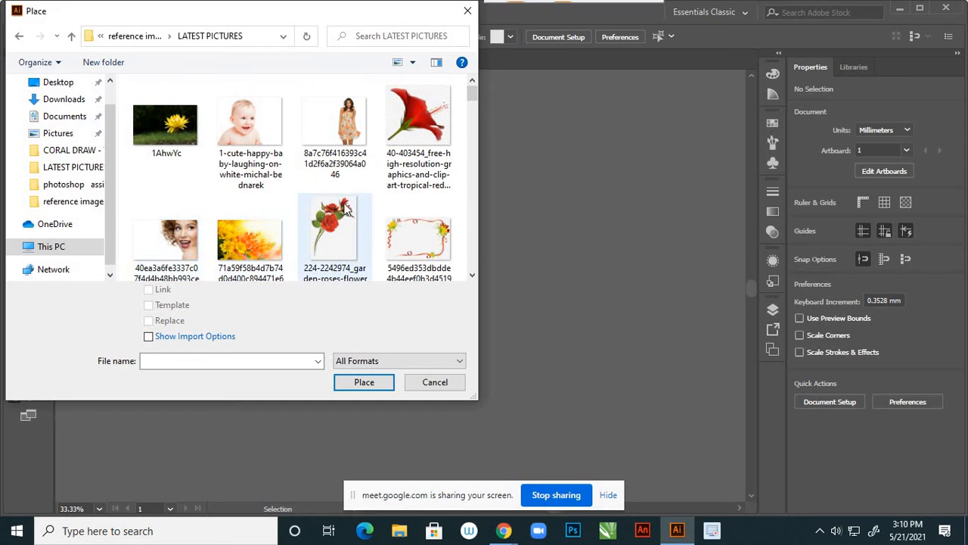
pyautogui.click(355, 155)
pyautogui.click(155, 290)
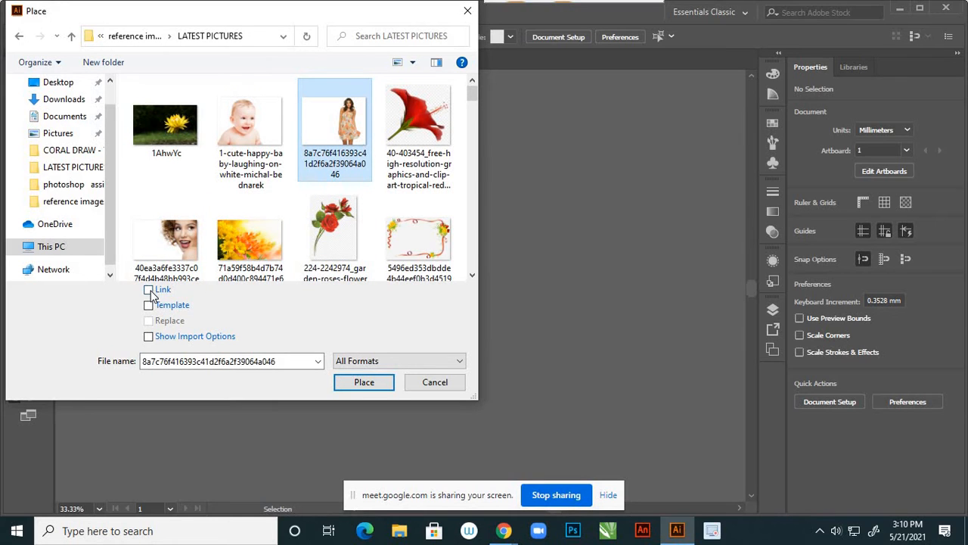
pyautogui.click(364, 382)
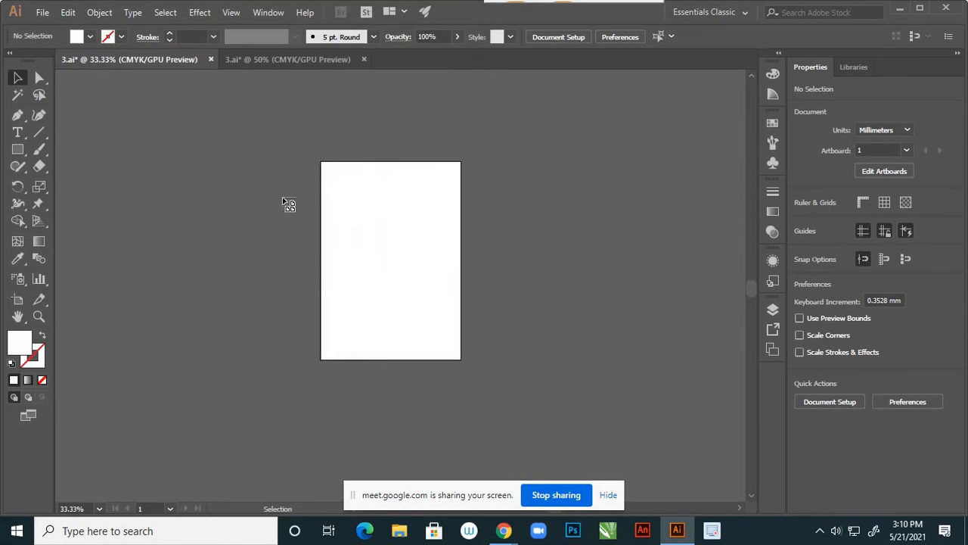
pyautogui.click(250, 158)
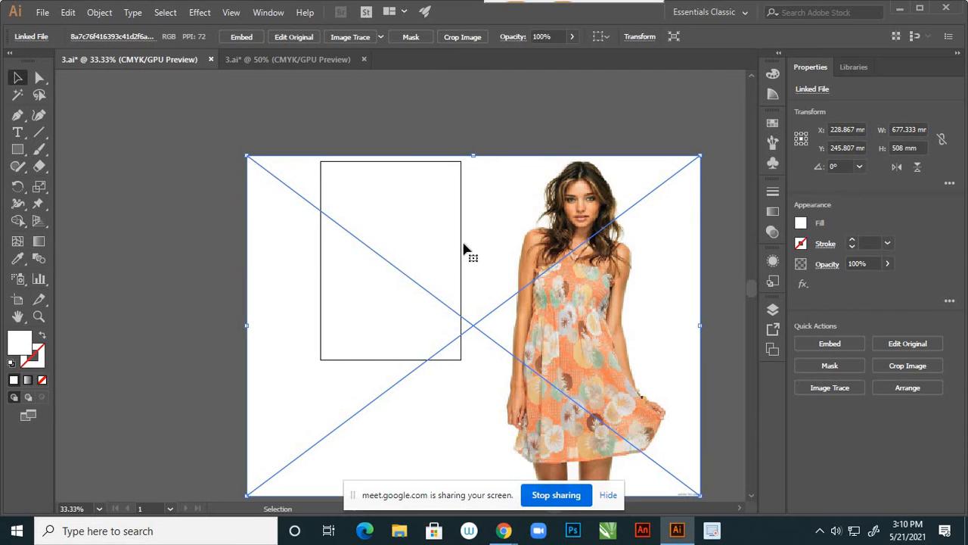
# - Scale the linked image down to about 256 × 192 mm and move it onto the artboard, flush with the right edge
pyautogui.scroll(-3, 469, 250)
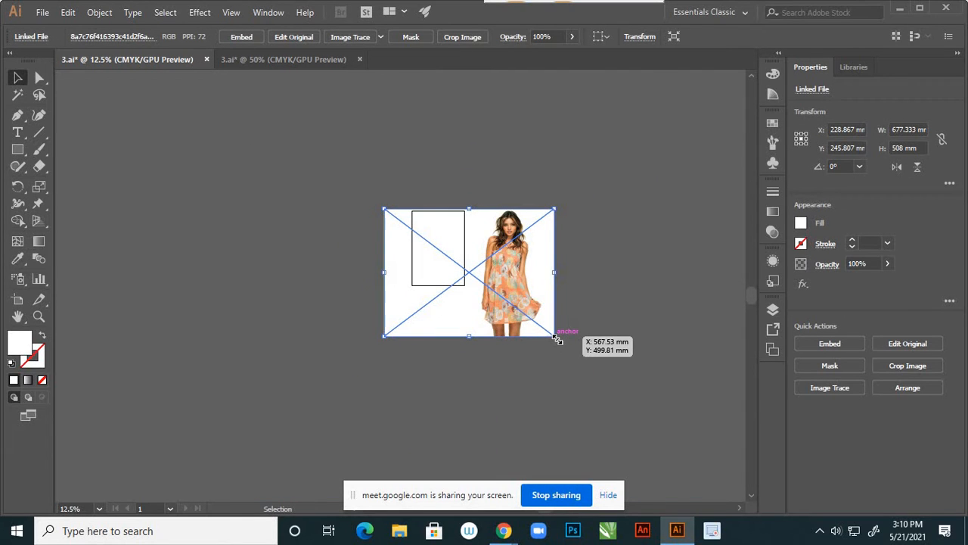
pyautogui.moveTo(525, 315); pyautogui.dragTo(499, 297)
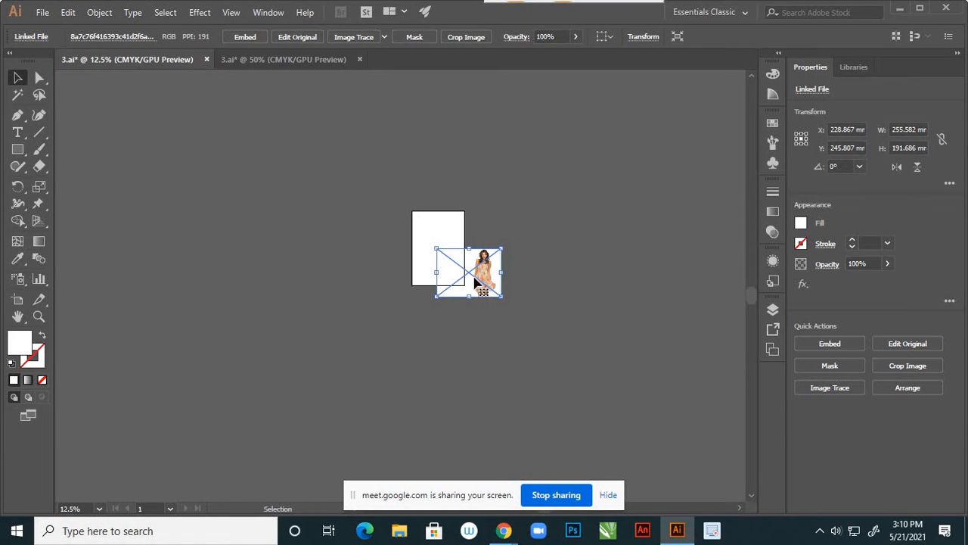
pyautogui.hotkey('ctrl', '=')
pyautogui.hotkey('ctrl', '=')
pyautogui.moveTo(494, 261); pyautogui.dragTo(429, 213)
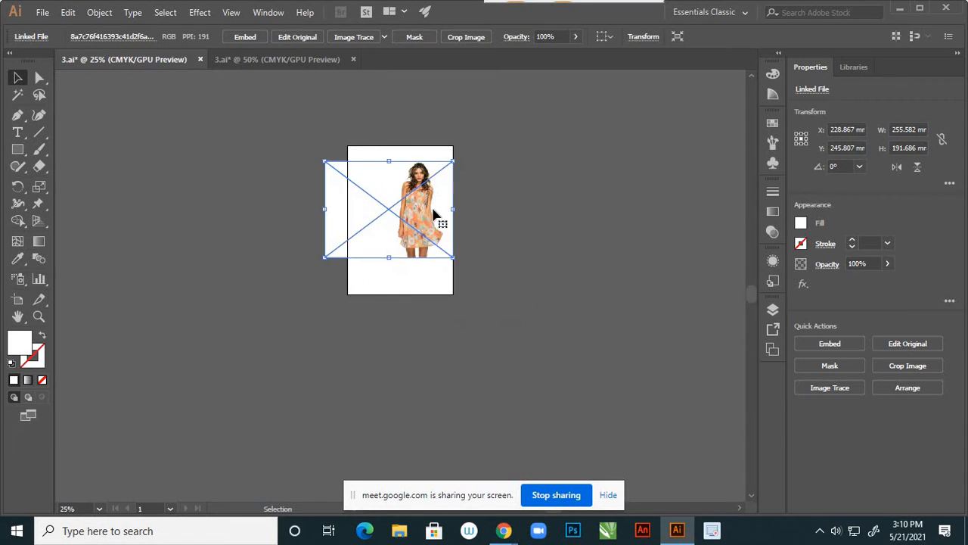
pyautogui.hotkey('ctrl', '=')
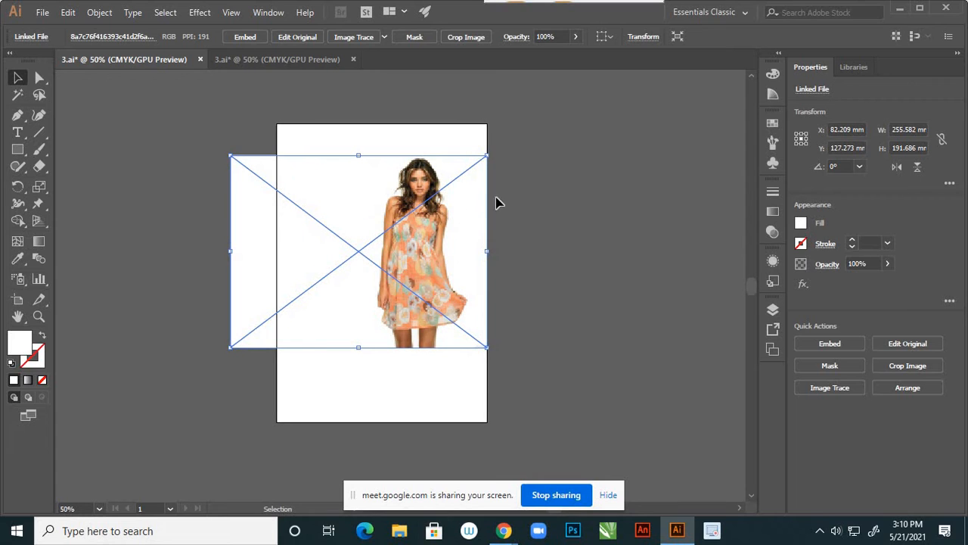
# - Start saving the document with the linked image as 3 on the Desktop, examine the Include Linked Files option, and cancel
pyautogui.click(43, 12)
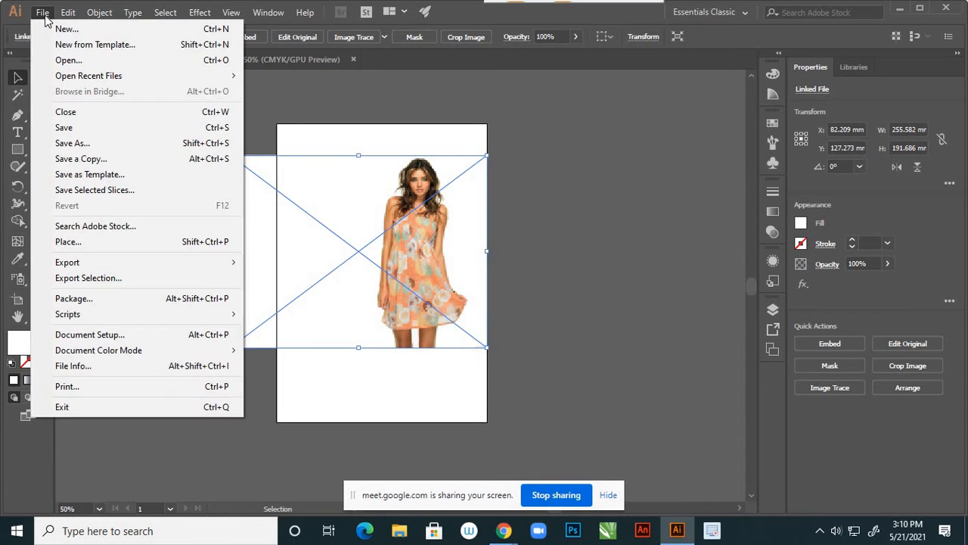
pyautogui.click(59, 127)
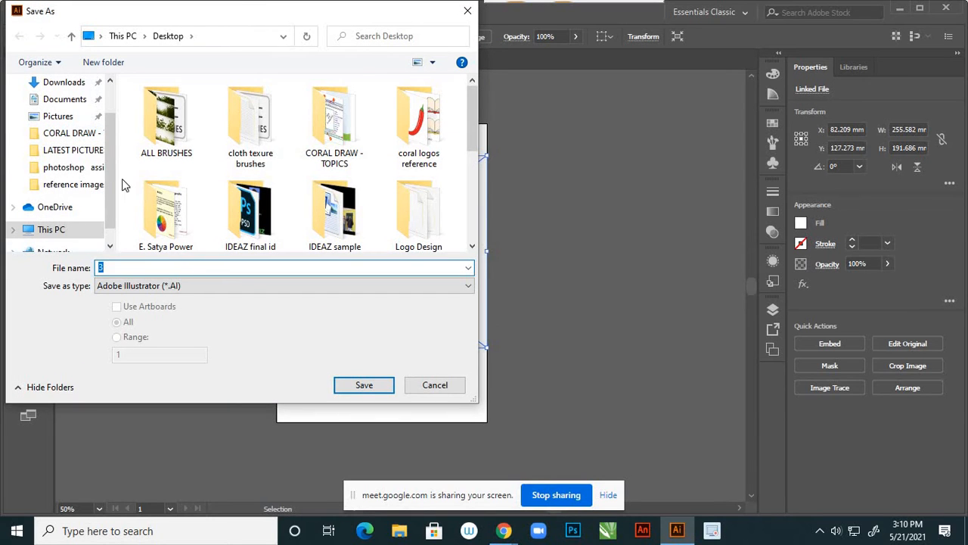
pyautogui.moveTo(109, 118); pyautogui.dragTo(110, 88)
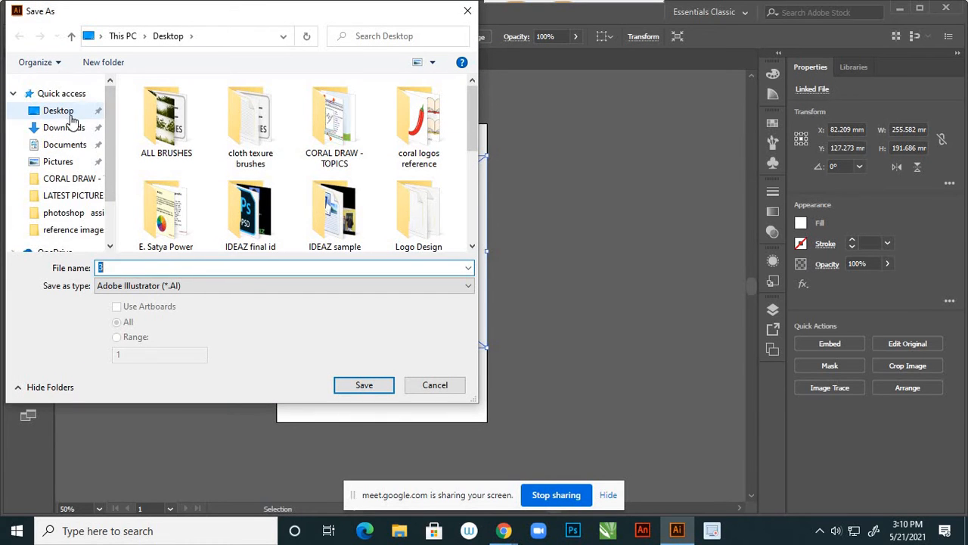
pyautogui.click(68, 112)
pyautogui.click(348, 387)
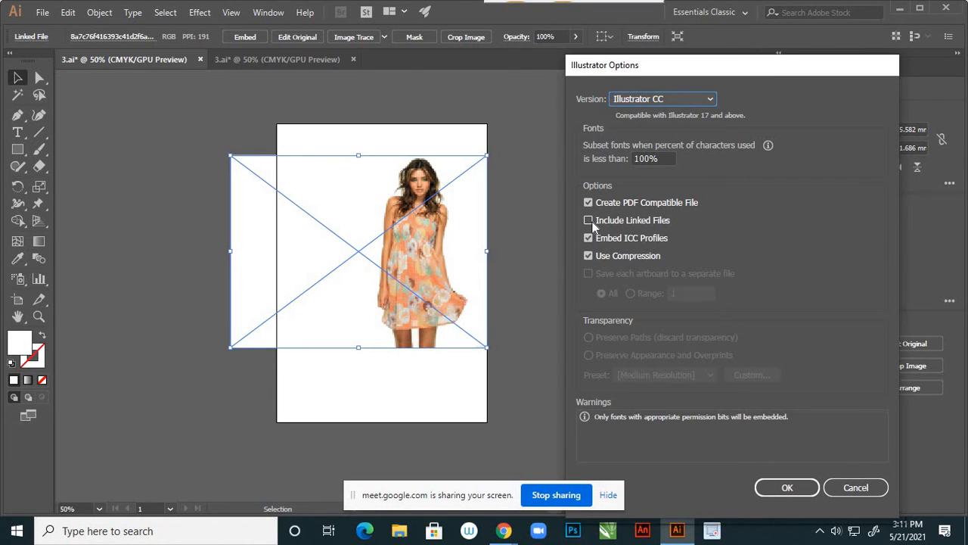
pyautogui.click(845, 488)
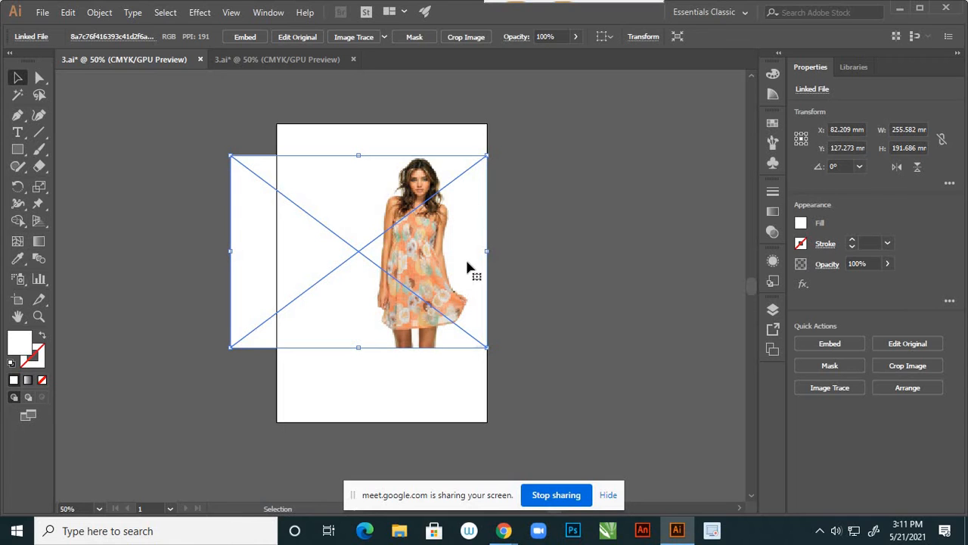
# - Scale the linked image down to about 150 × 112 mm and move it fully inside the artboard
pyautogui.moveTo(487, 348); pyautogui.dragTo(434, 307)
pyautogui.moveTo(400, 250); pyautogui.dragTo(419, 256)
pyautogui.hotkey('ctrl', '+')
pyautogui.hotkey('ctrl', '+')
pyautogui.hotkey('ctrl', '+')
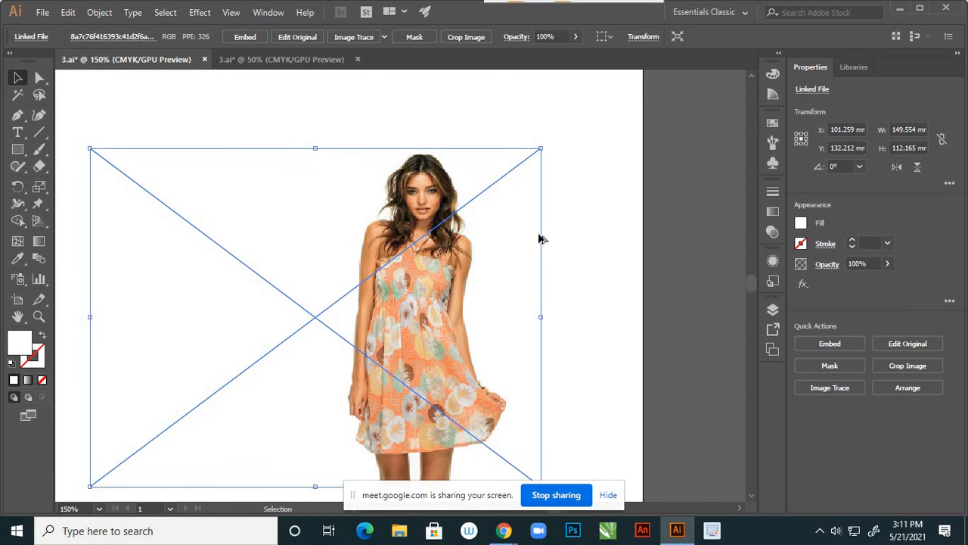
pyautogui.scroll(-1, 540, 239)
# - Place images (8) from LATEST PICTURES as a linked file across the artboard's left edge and shift the orange-dress image toward the right edge
pyautogui.click(35, 15)
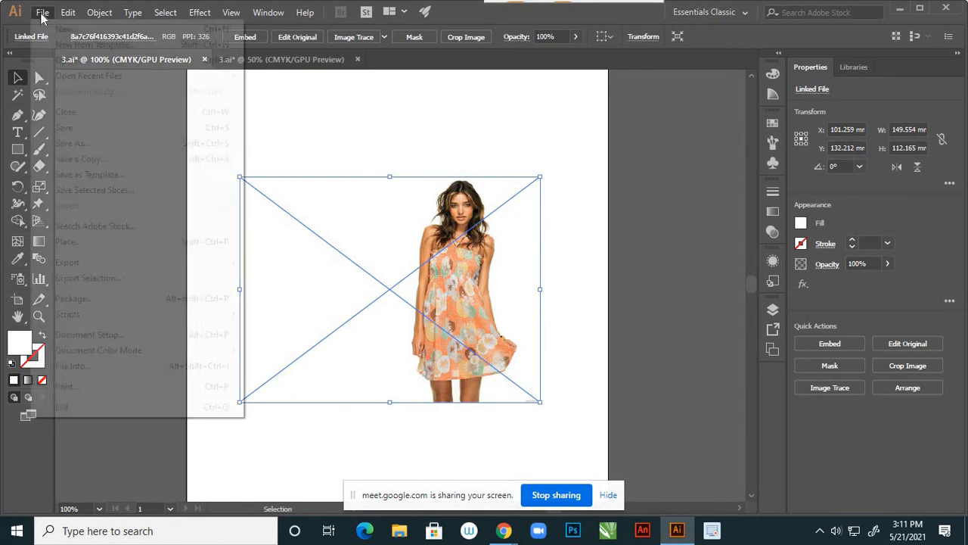
pyautogui.click(68, 242)
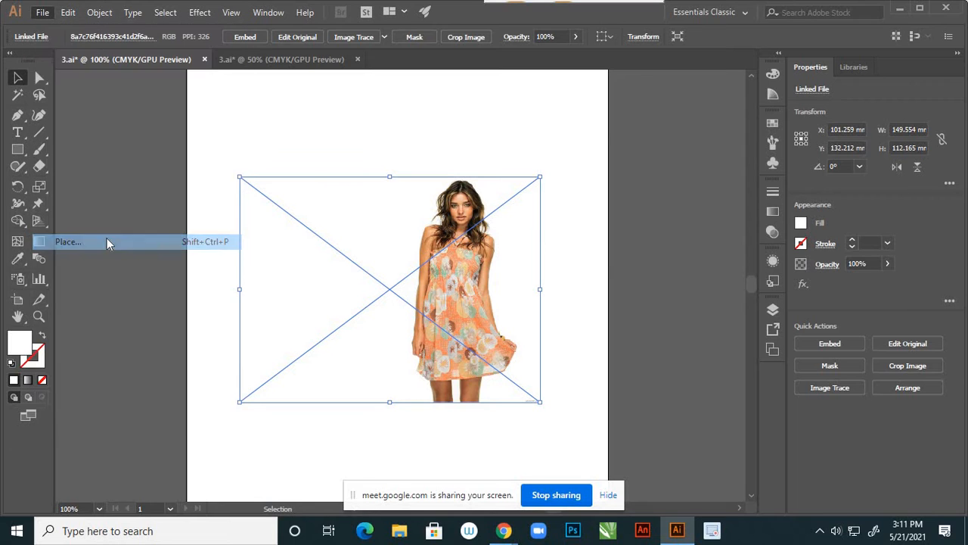
pyautogui.moveTo(470, 121); pyautogui.dragTo(469, 150)
pyautogui.doubleClick(430, 172)
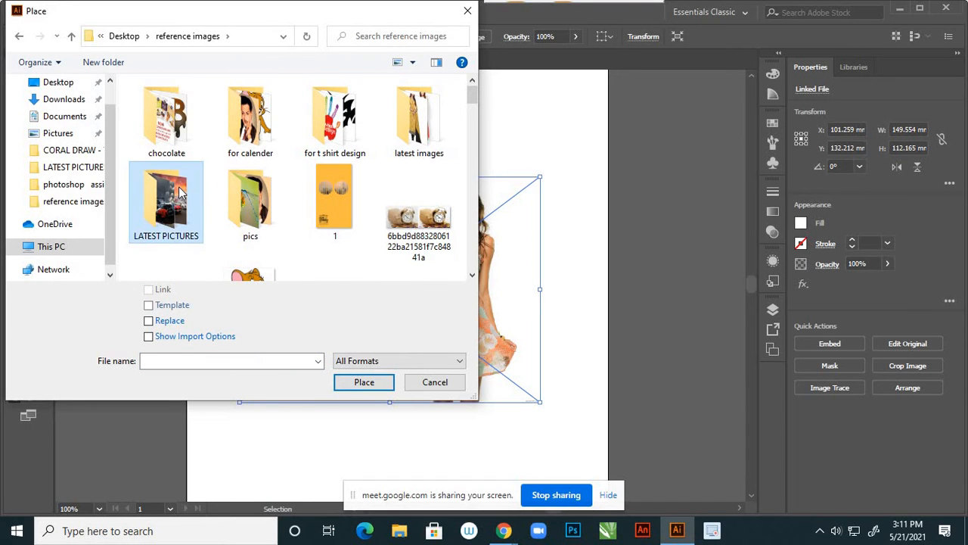
pyautogui.doubleClick(179, 194)
pyautogui.moveTo(473, 95); pyautogui.dragTo(473, 145)
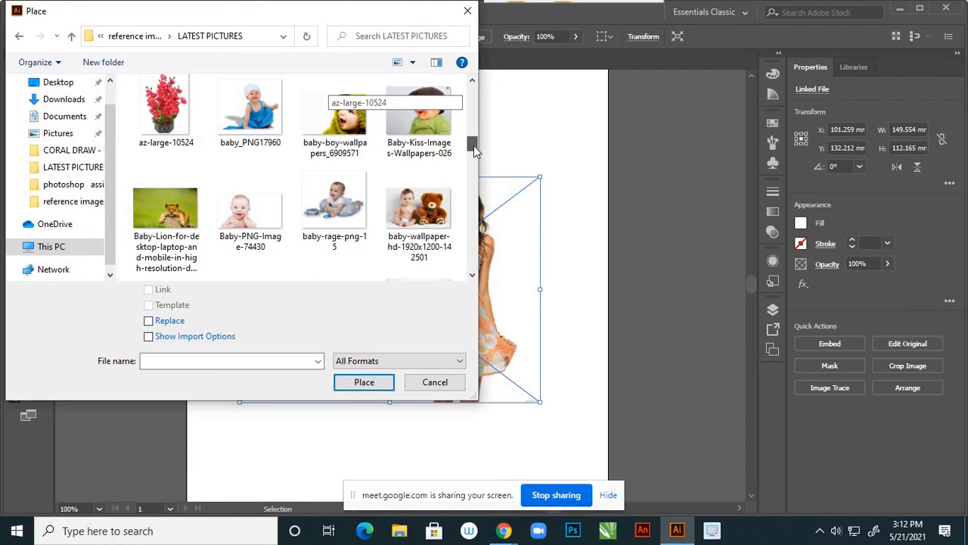
pyautogui.moveTo(473, 146); pyautogui.dragTo(470, 206)
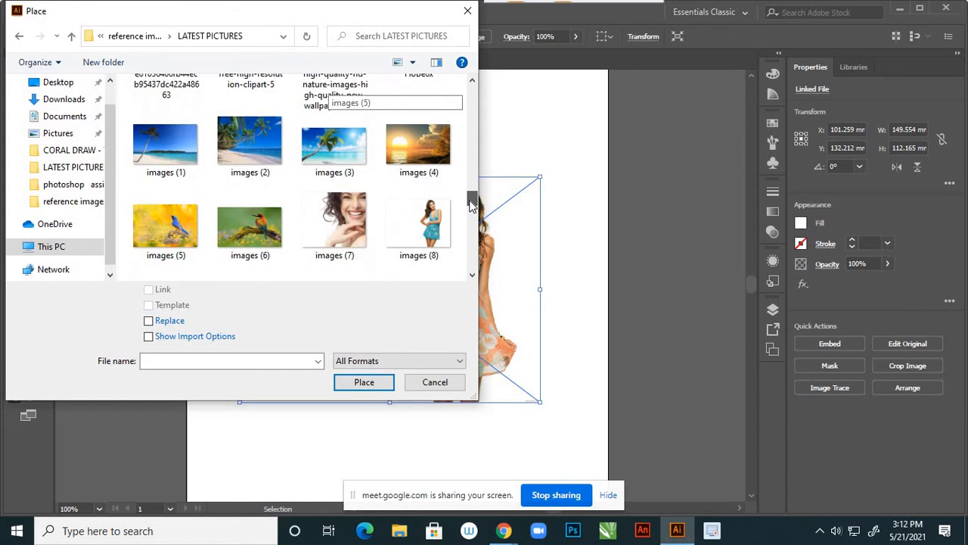
pyautogui.click(392, 226)
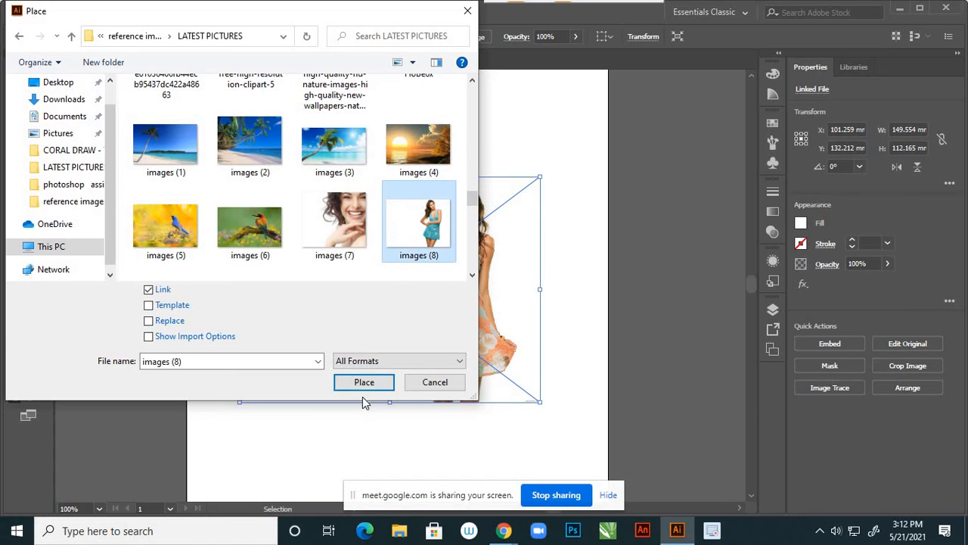
pyautogui.click(364, 382)
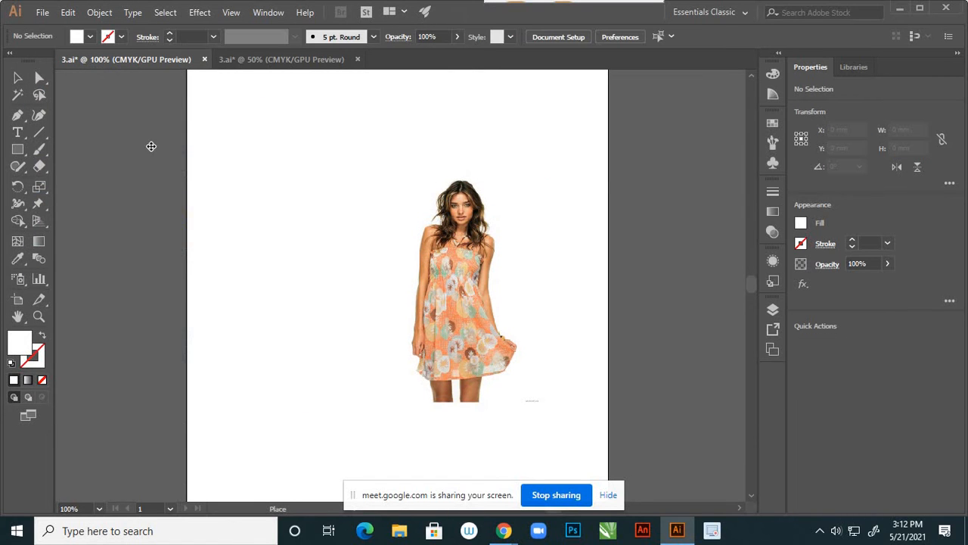
pyautogui.click(151, 149)
pyautogui.moveTo(314, 231); pyautogui.dragTo(235, 352)
pyautogui.moveTo(459, 295); pyautogui.dragTo(504, 292)
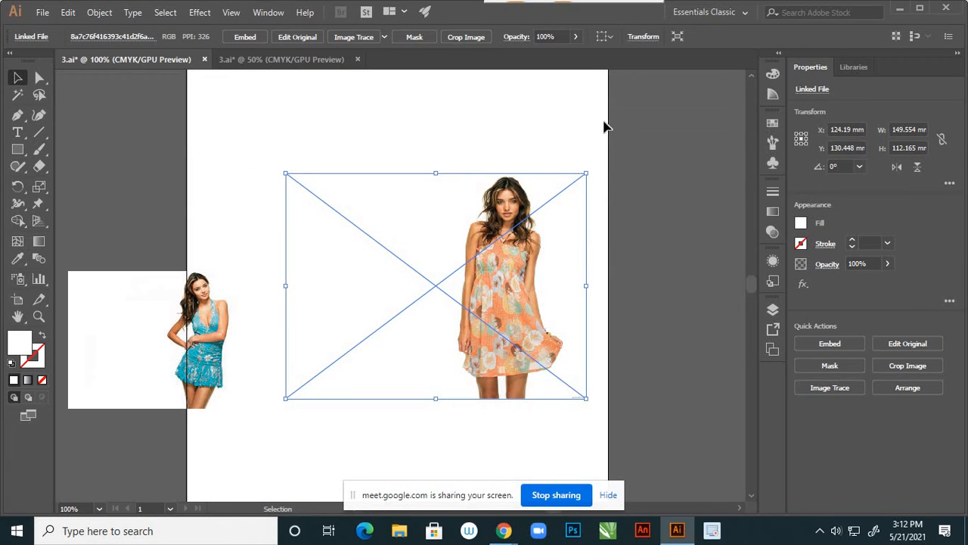
# - Place 9ba25796112cad616be27e473ae1e149, the cartoon mouse, from the reference images folder as a linked file near the artboard's upper-left corner
pyautogui.click(42, 12)
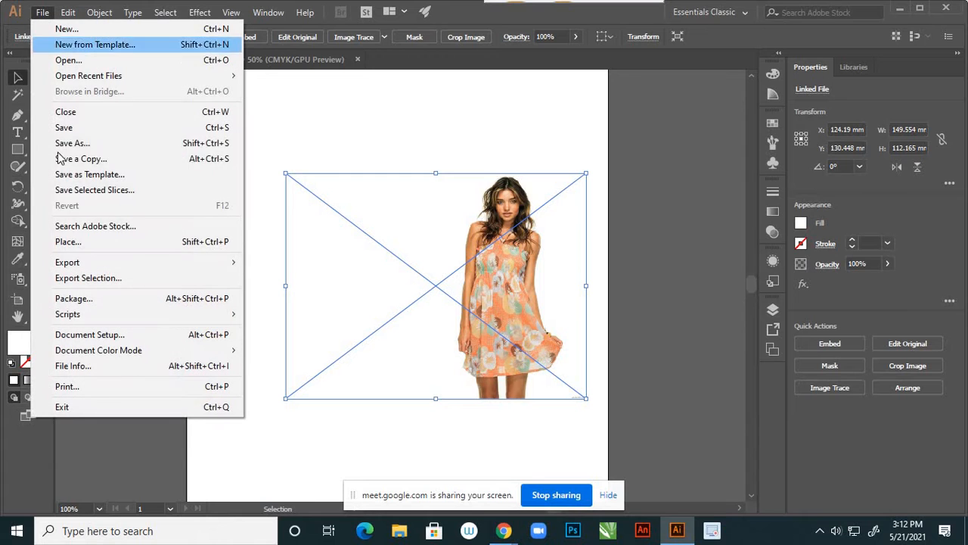
pyautogui.click(87, 246)
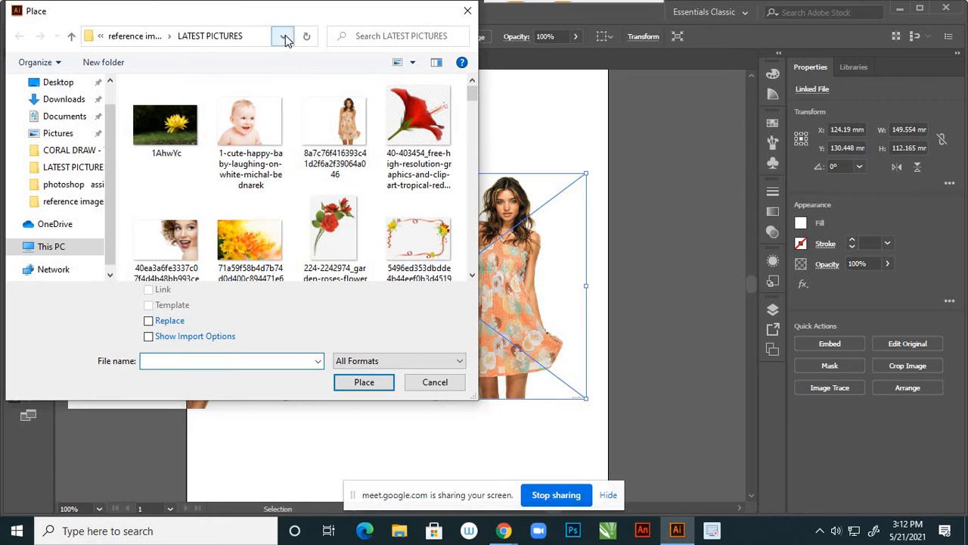
pyautogui.click(72, 36)
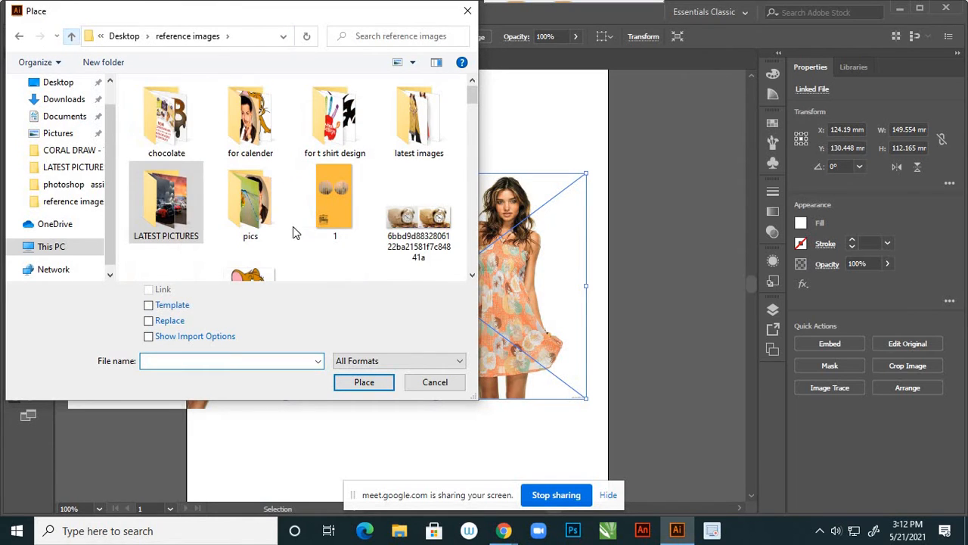
pyautogui.scroll(-5, 475, 111)
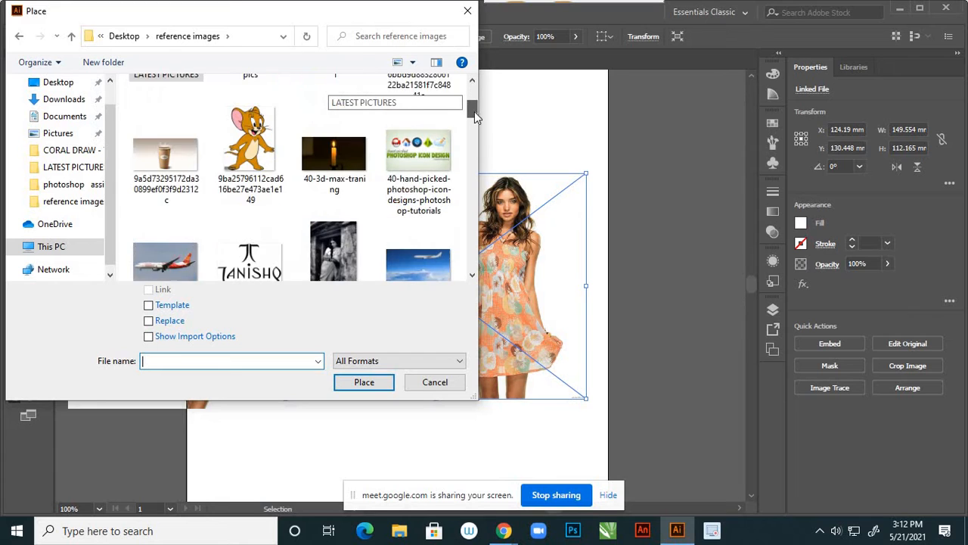
pyautogui.click(256, 121)
pyautogui.click(362, 384)
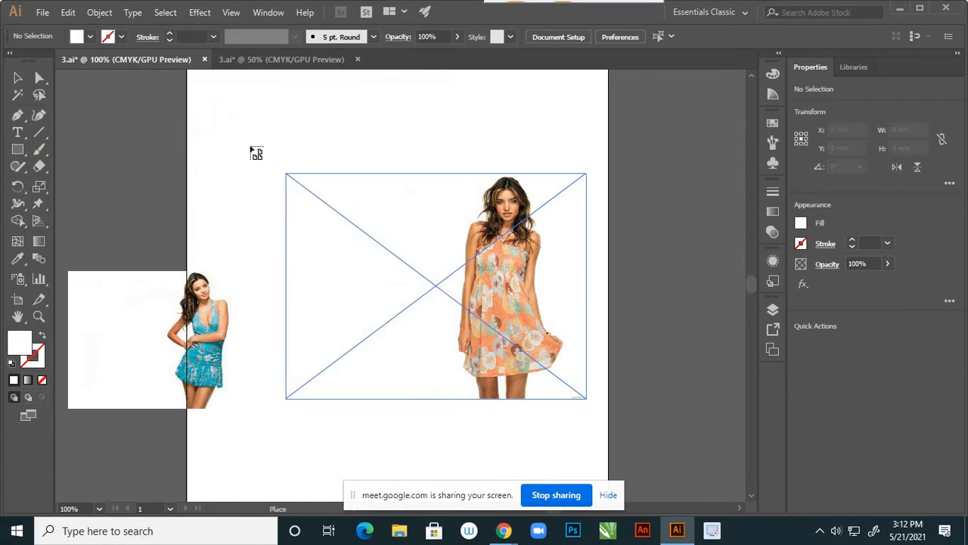
pyautogui.click(220, 129)
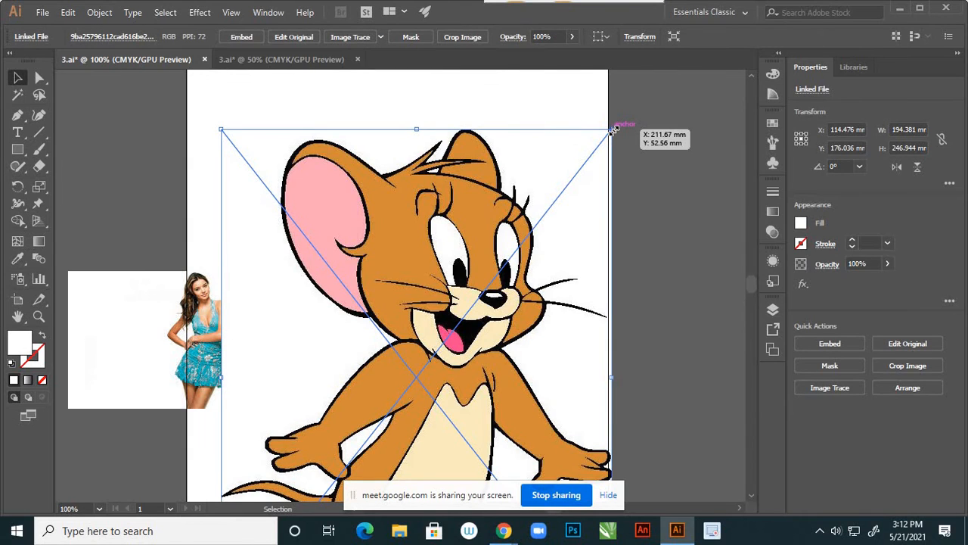
# - Scale the mouse image down to about 64 × 81 mm and move it and the blue-dress image to the artboard's left edge
pyautogui.moveTo(614, 130); pyautogui.dragTo(482, 296)
pyautogui.moveTo(399, 333); pyautogui.dragTo(178, 132)
pyautogui.moveTo(134, 299); pyautogui.dragTo(125, 453)
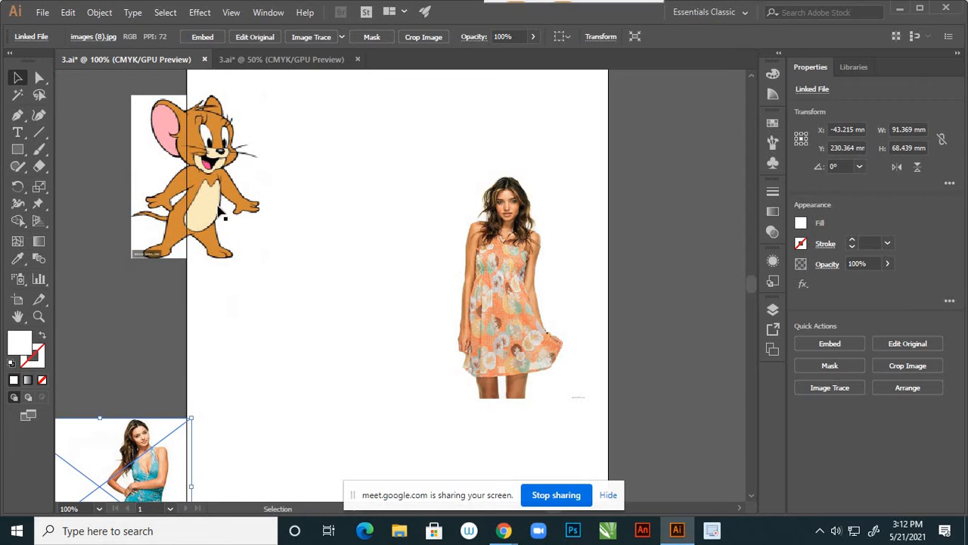
pyautogui.moveTo(238, 193); pyautogui.dragTo(198, 244)
# - Move the orange-dress image across the artboard's right edge so the model stands outside the artboard
pyautogui.click(566, 260)
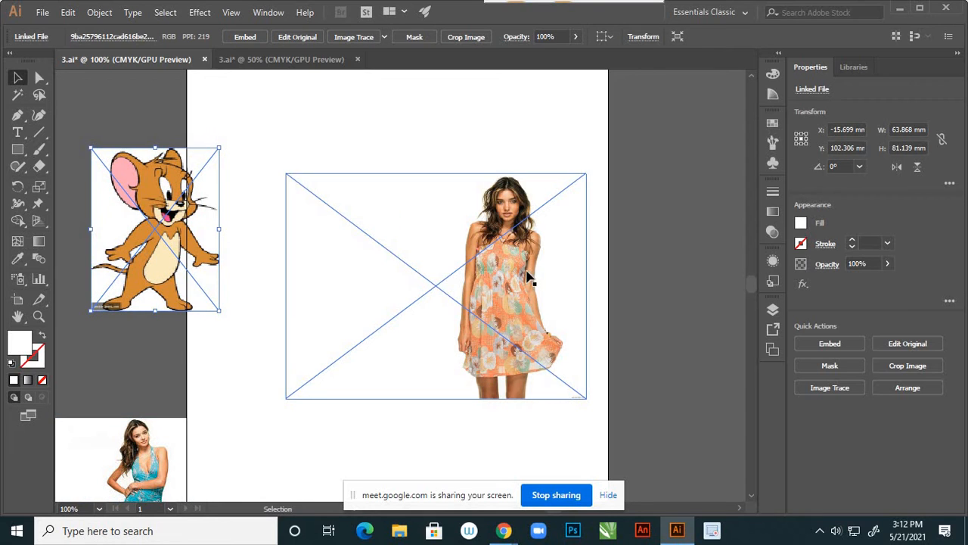
pyautogui.moveTo(529, 276); pyautogui.dragTo(733, 323)
pyautogui.moveTo(654, 290); pyautogui.dragTo(704, 322)
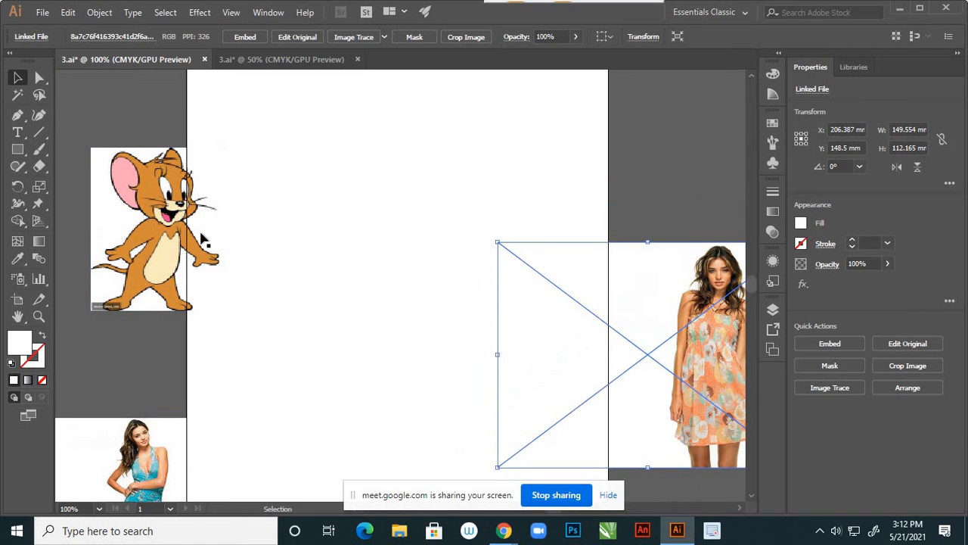
# - Move the mouse image onto the artboard and enlarge it proportionally from its center to about 116 × 147 mm
pyautogui.click(149, 223)
pyautogui.moveTo(159, 200); pyautogui.dragTo(378, 232)
pyautogui.scroll(1, 406, 224)
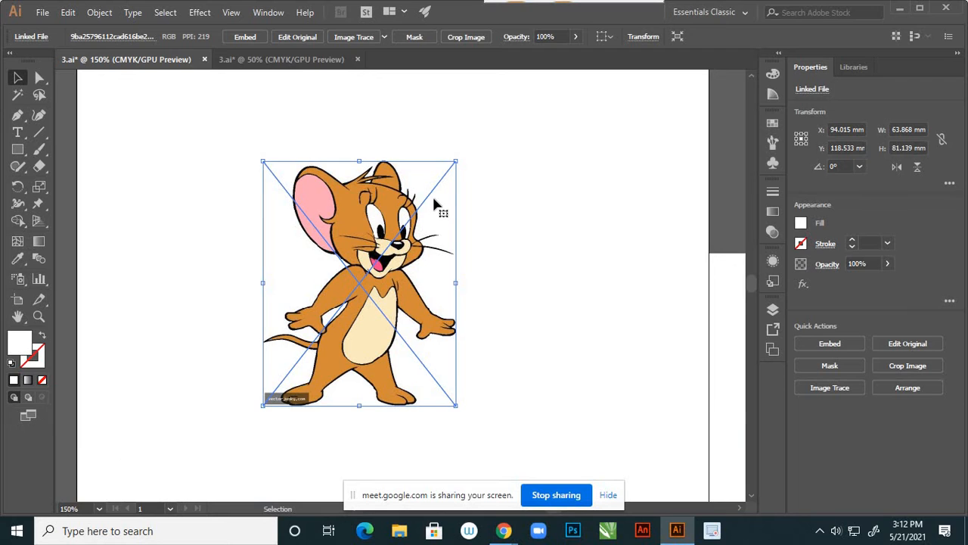
pyautogui.scroll(-2, 435, 203)
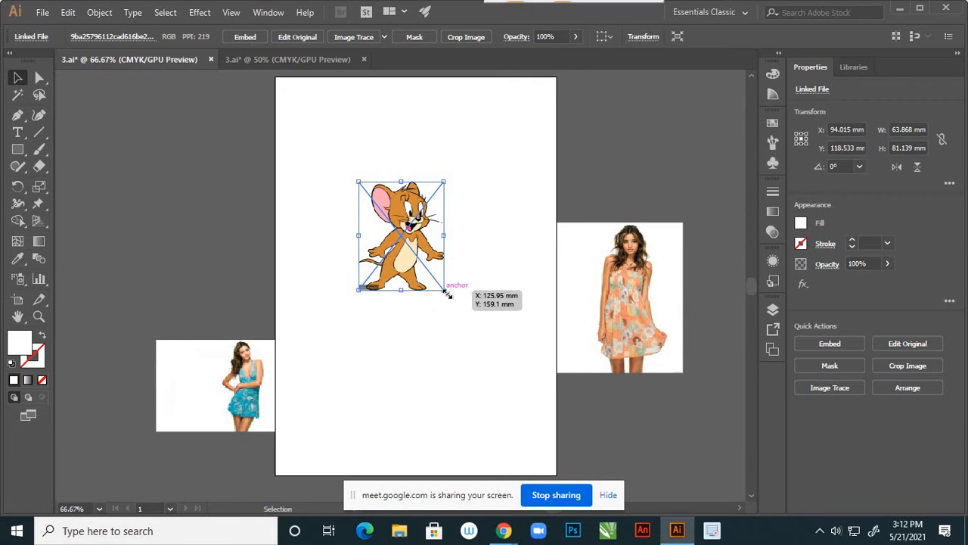
pyautogui.moveTo(447, 295); pyautogui.dragTo(478, 332)
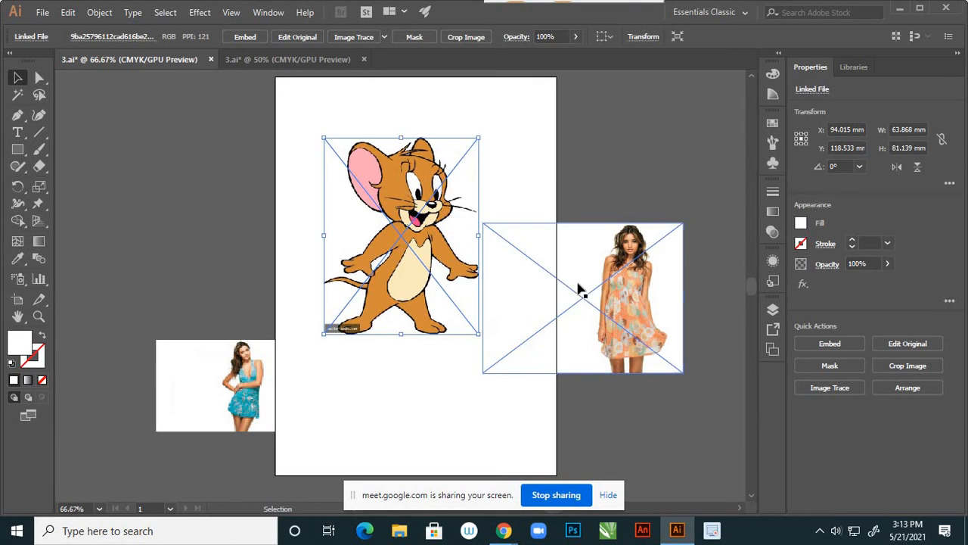
# - Move the orange-dress image lower along the artboard's right edge, clear of the mouse image, and deselect it
pyautogui.moveTo(567, 259); pyautogui.dragTo(620, 328)
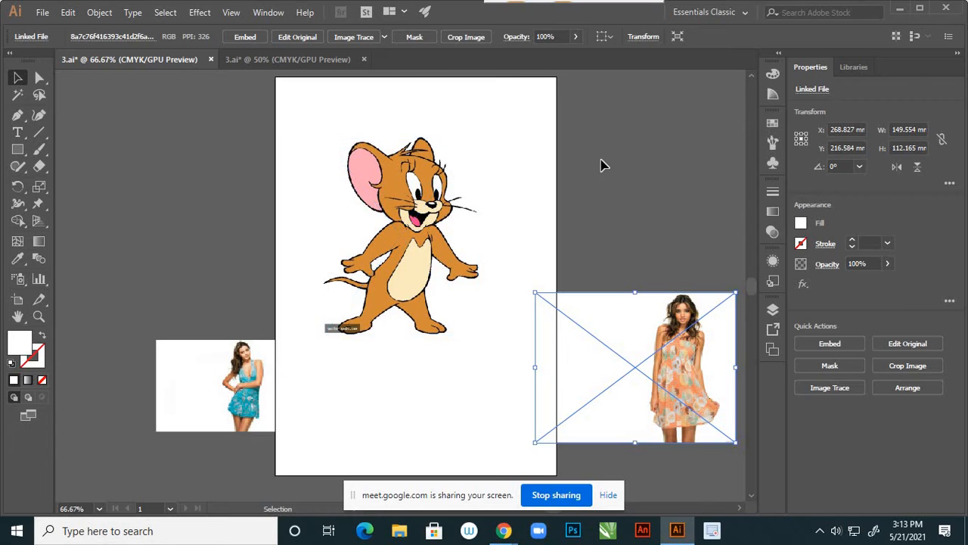
pyautogui.click(577, 159)
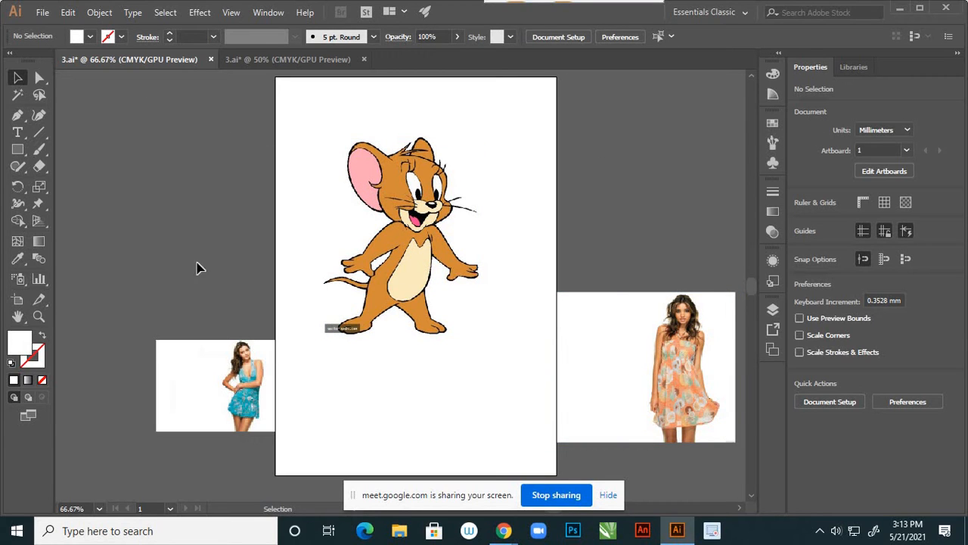
# - Select the mouse image and examine the list of Image Trace presets without applying one
pyautogui.click(428, 165)
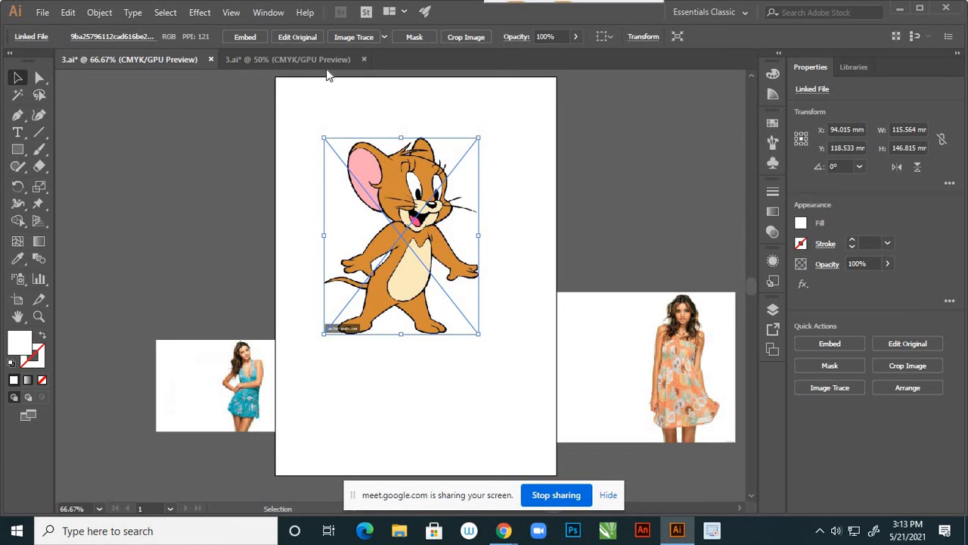
pyautogui.click(384, 36)
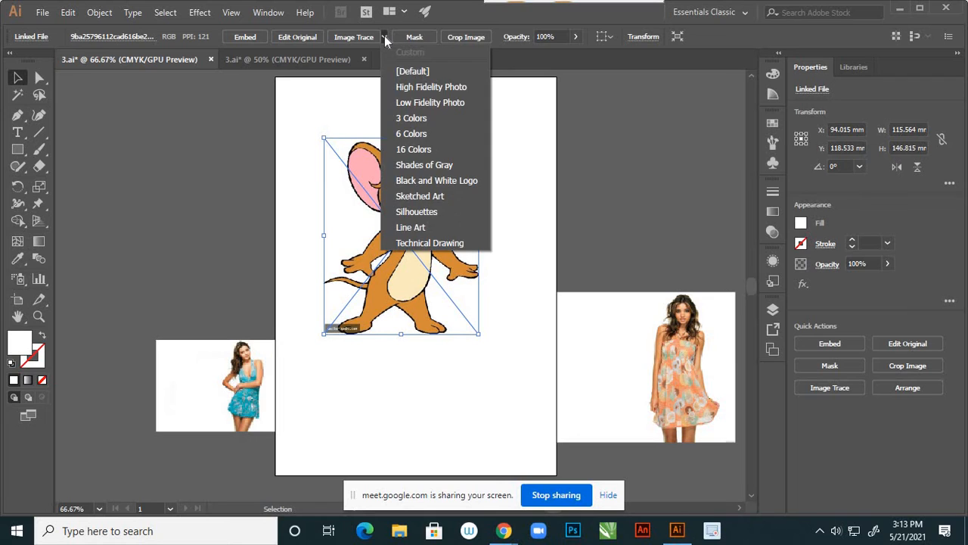
pyautogui.click(455, 409)
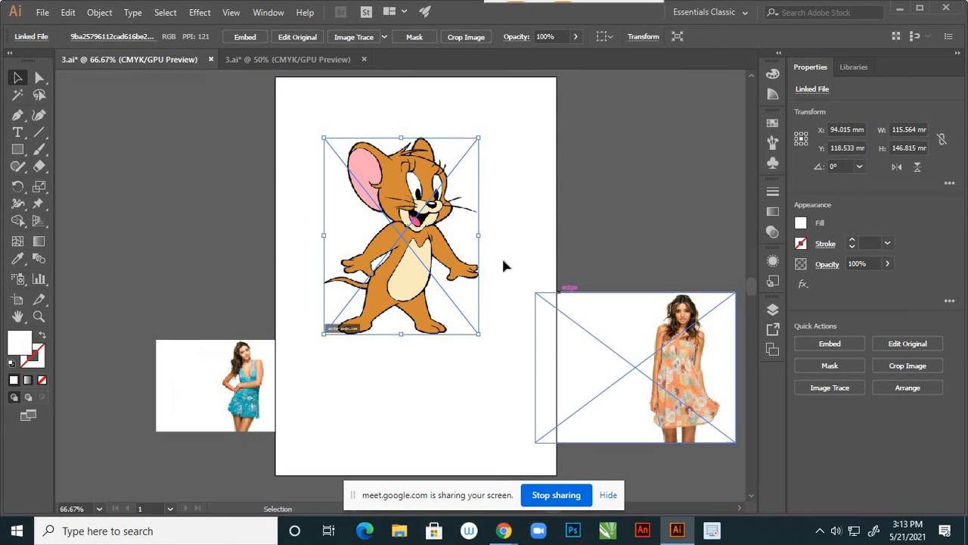
# - Trace the mouse image with the [Default] Image Trace preset and undo the tracing
pyautogui.press('h')
pyautogui.moveTo(467, 236); pyautogui.dragTo(631, 274)
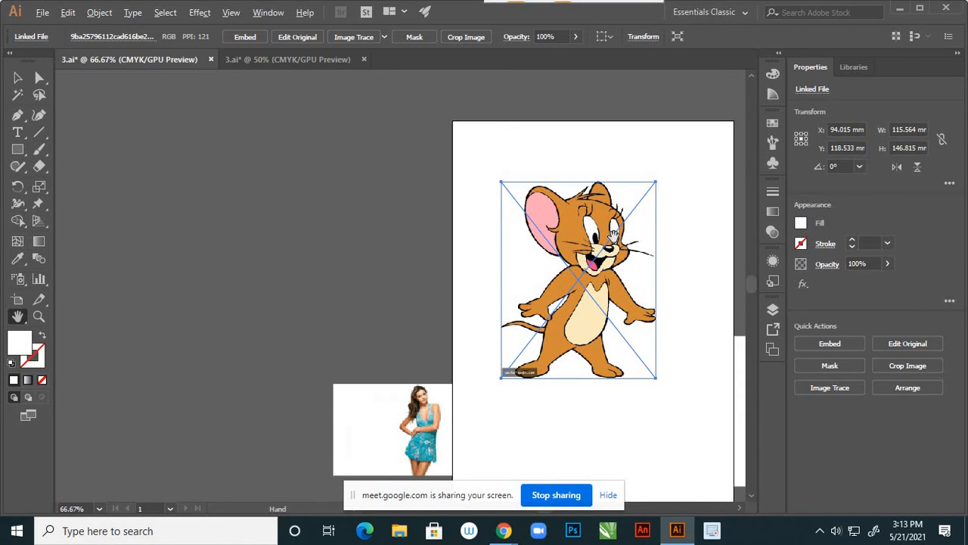
pyautogui.scroll(1, 612, 239)
pyautogui.moveTo(609, 242); pyautogui.dragTo(612, 235)
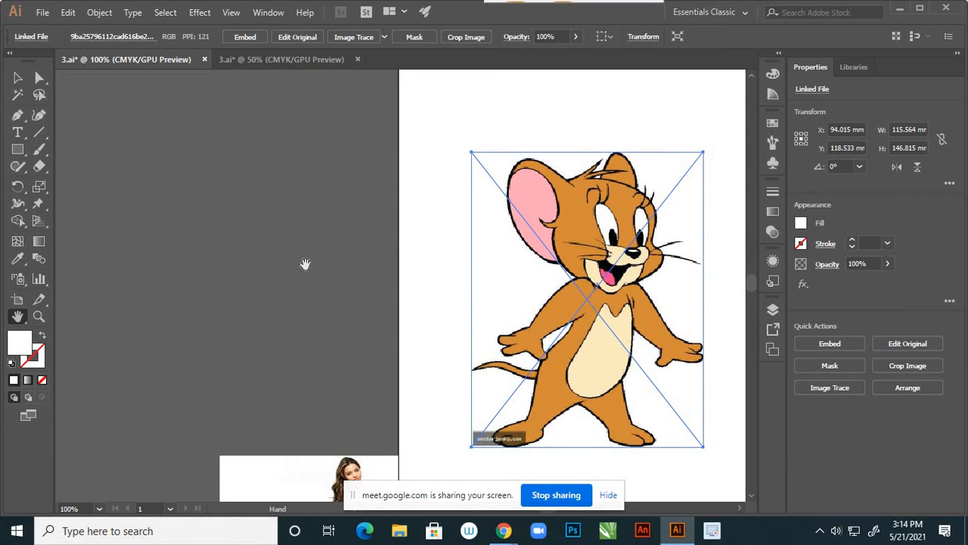
pyautogui.press('v')
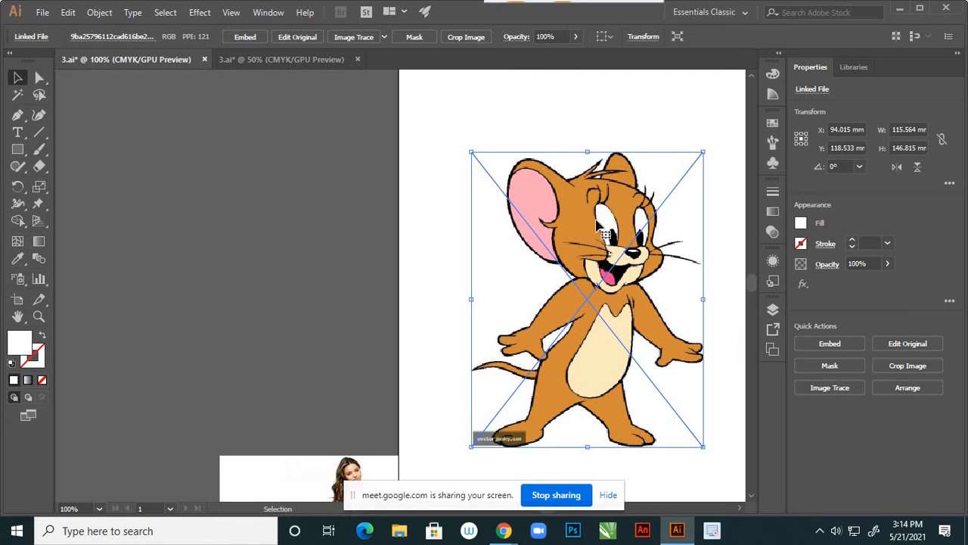
pyautogui.click(384, 37)
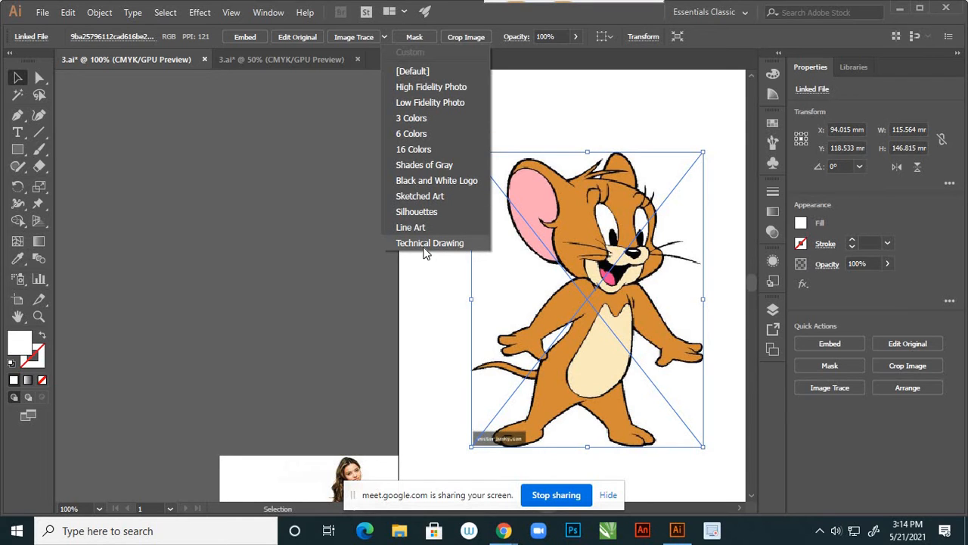
pyautogui.click(413, 71)
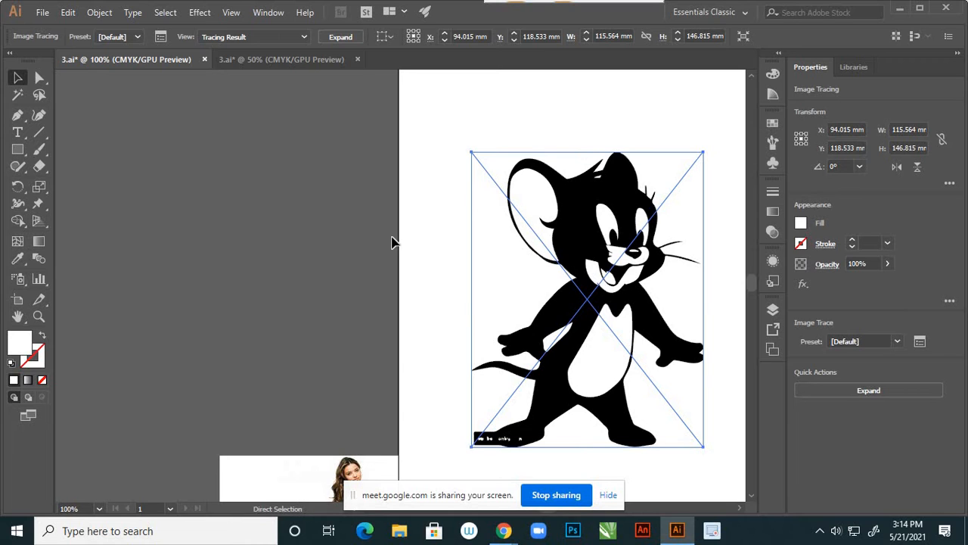
pyautogui.hotkey('ctrl', 'z')
# - Review the Image Trace presets for the mouse image again and leave the list without choosing one
pyautogui.click(385, 39)
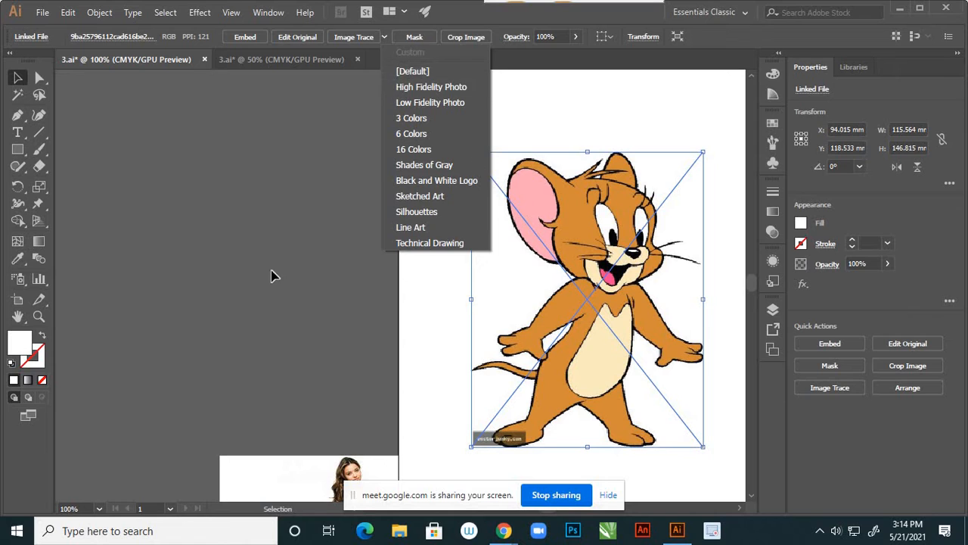
pyautogui.click(578, 277)
pyautogui.click(292, 216)
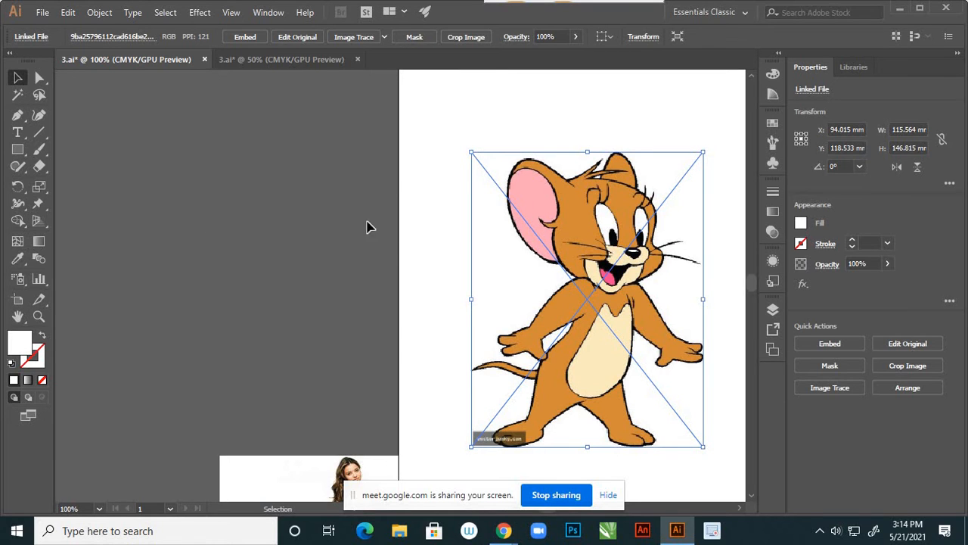
# - Move the mouse image off the artboard's left side, center the orange-dress image across the artboard, and enlarge it to 210 × 157.5 mm
pyautogui.moveTo(591, 221); pyautogui.dragTo(122, 192)
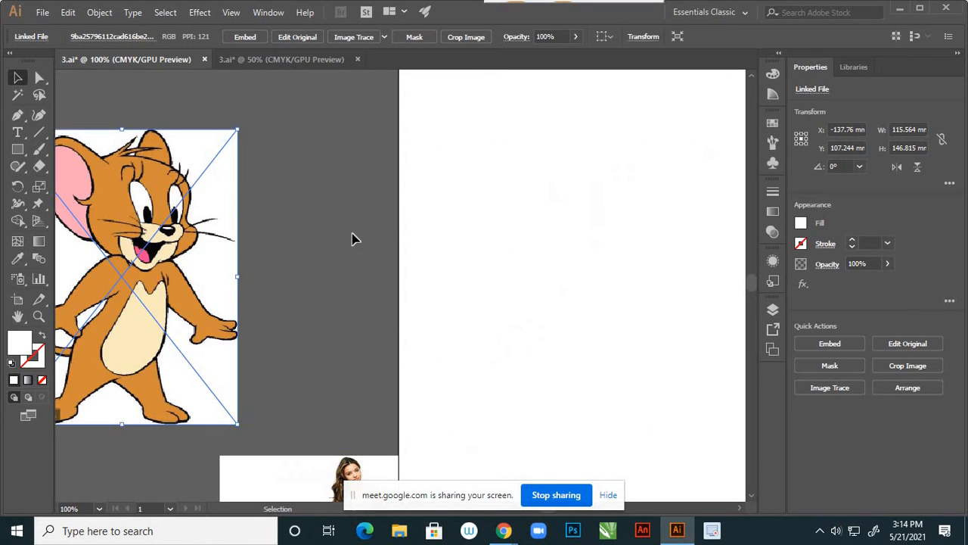
pyautogui.scroll(-2, 451, 246)
pyautogui.moveTo(738, 342); pyautogui.dragTo(547, 255)
pyautogui.scroll(2, 606, 240)
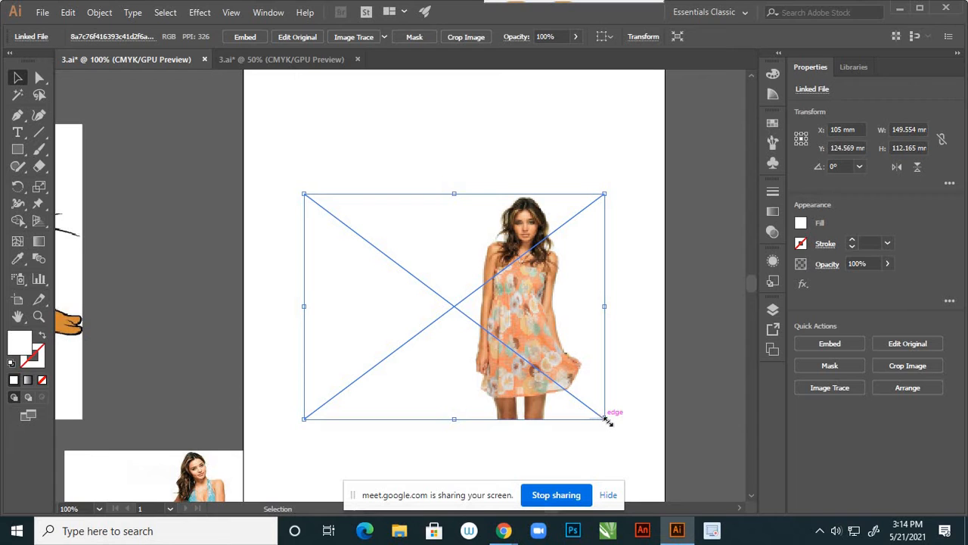
pyautogui.moveTo(606, 420); pyautogui.dragTo(664, 463)
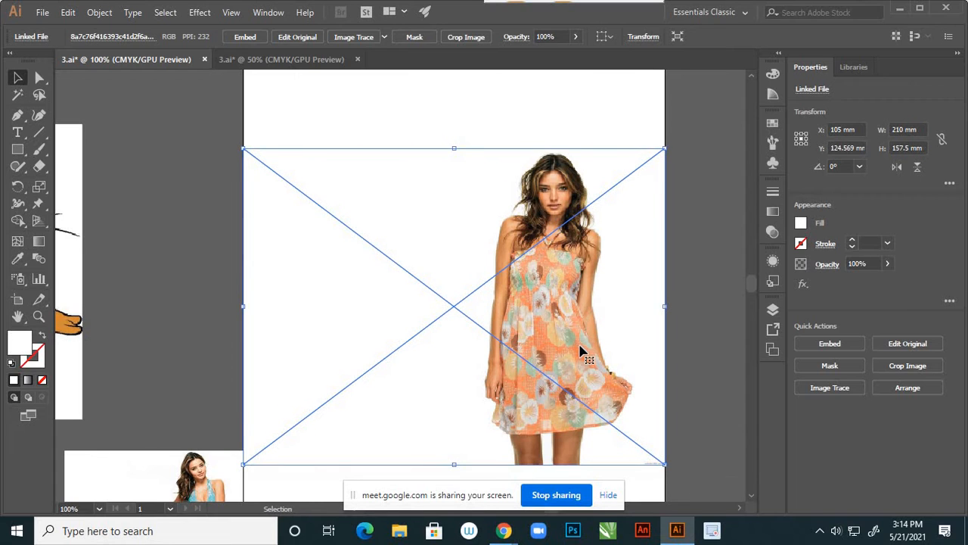
# - Nudge the orange-dress image slightly up and left, reselect it, and trace it with the High Fidelity Photo preset
pyautogui.moveTo(583, 352); pyautogui.dragTo(565, 348)
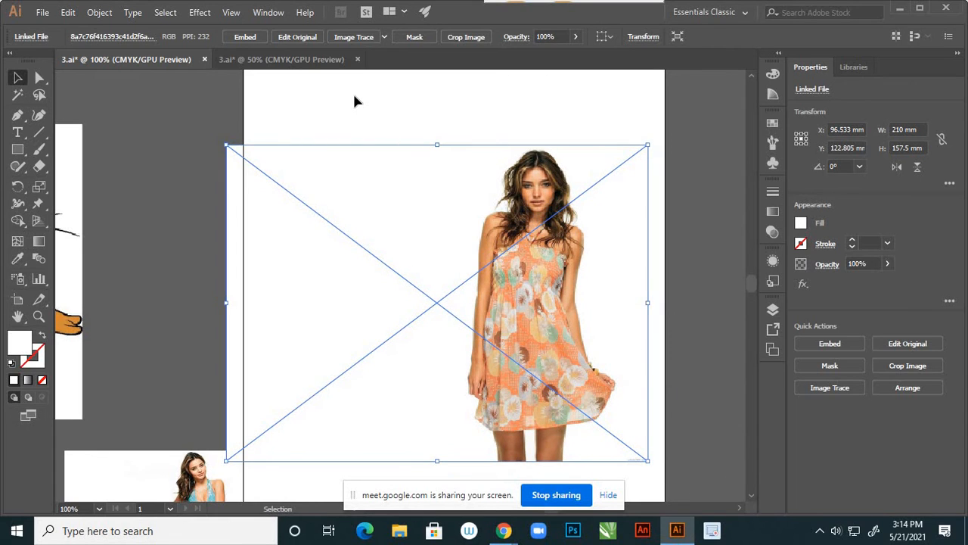
pyautogui.click(356, 100)
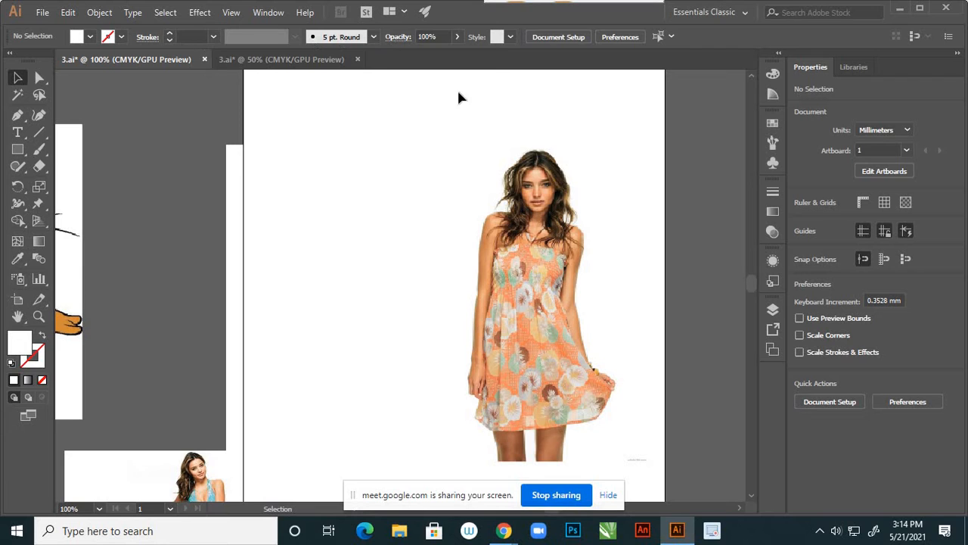
pyautogui.click(550, 312)
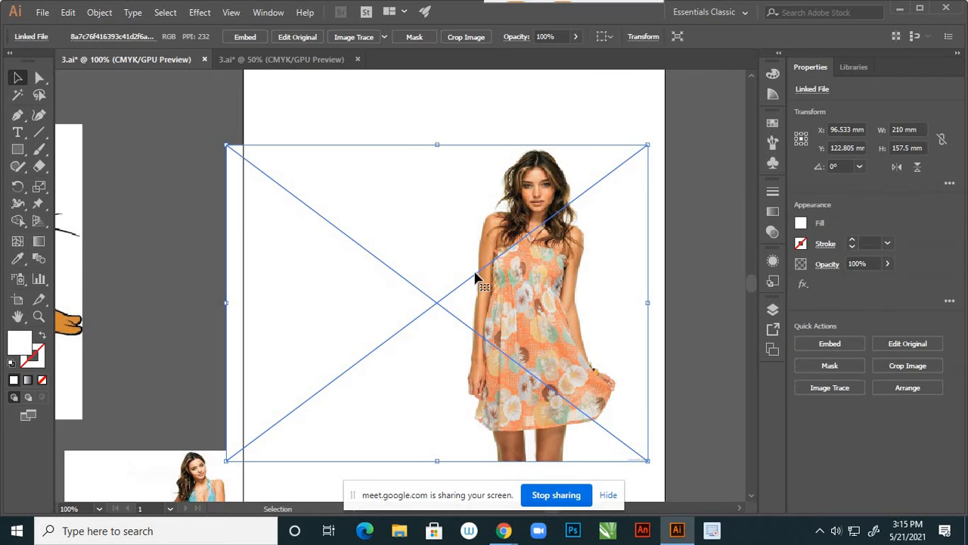
pyautogui.click(387, 38)
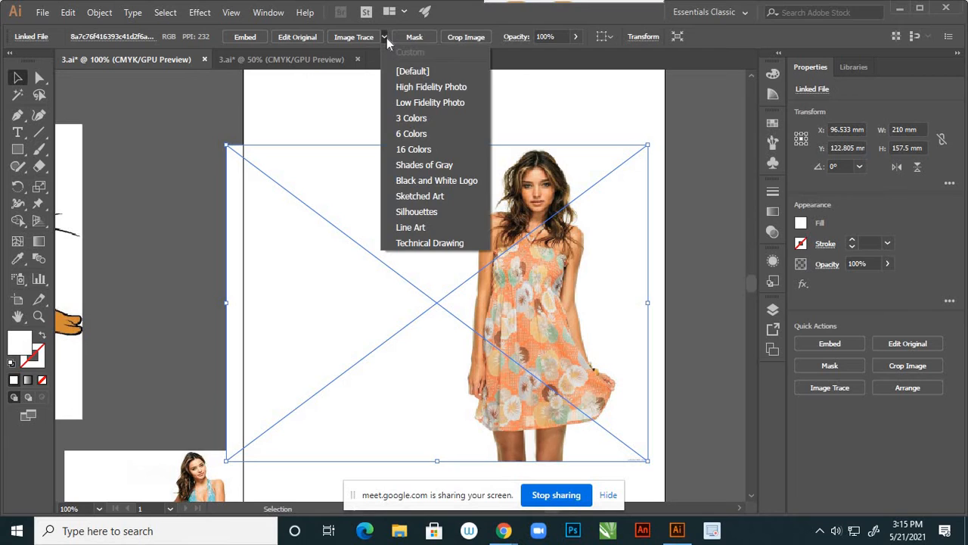
pyautogui.click(401, 93)
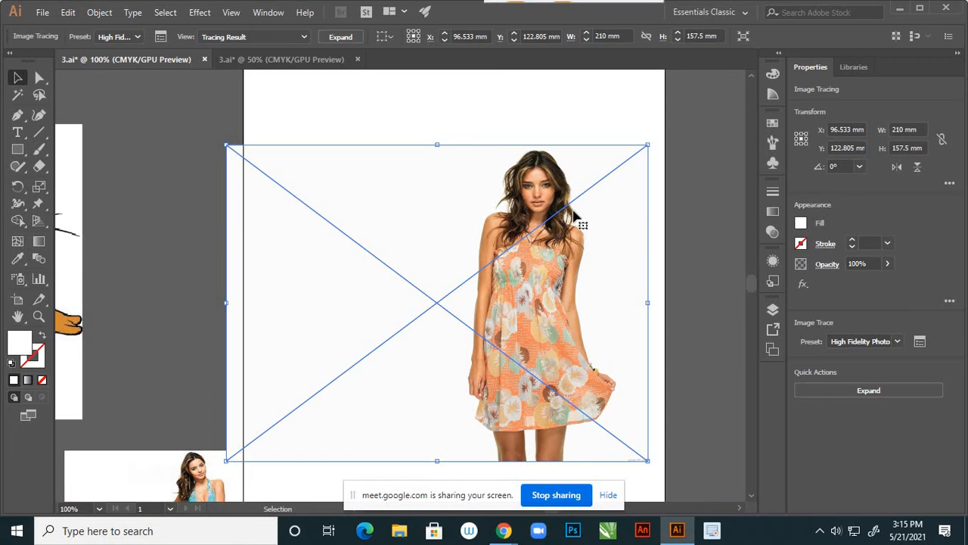
# - Examine the tracing result up close around the face, hair and eyes, and compare it with the view of the whole image
pyautogui.scroll(1, 574, 241)
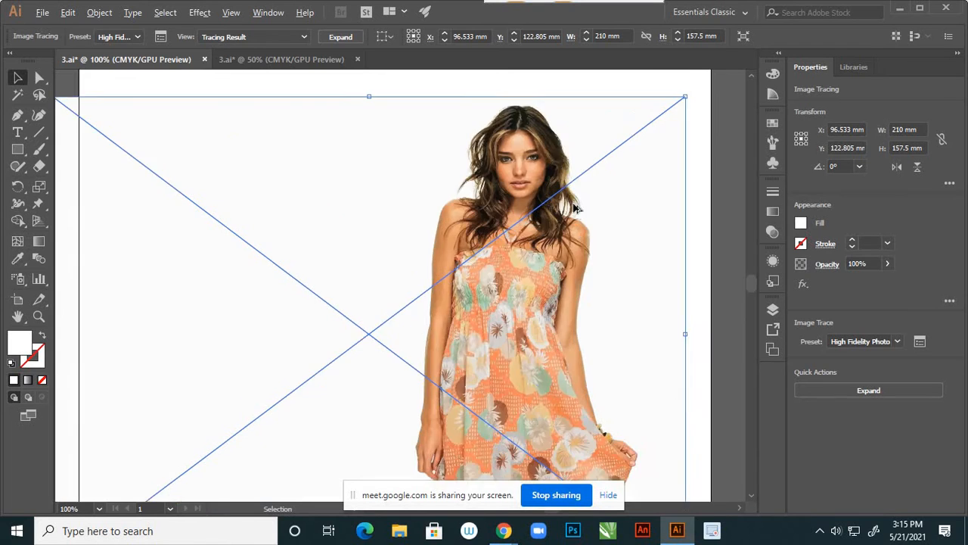
pyautogui.scroll(1, 573, 208)
pyautogui.scroll(1, 566, 190)
pyautogui.scroll(2, 459, 127)
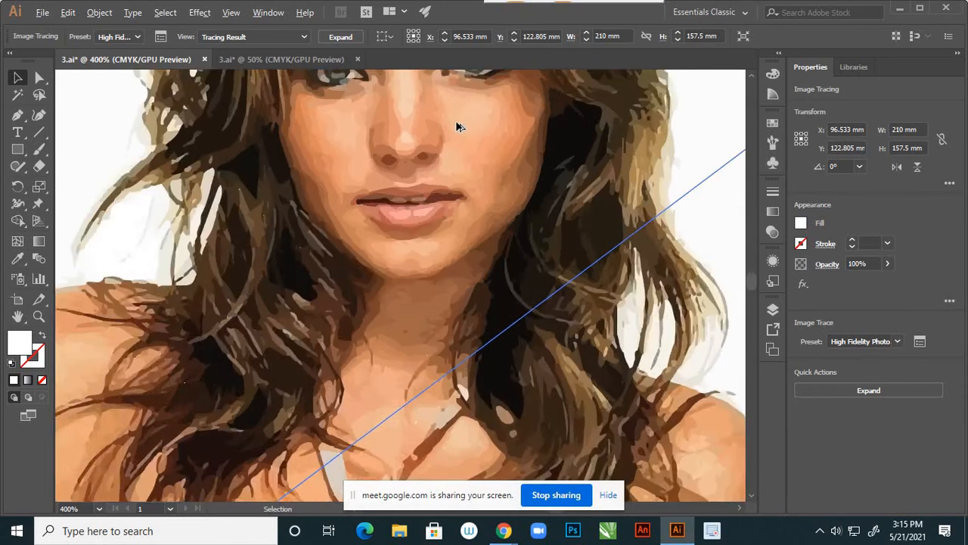
pyautogui.scroll(3, 457, 127)
pyautogui.press('space')
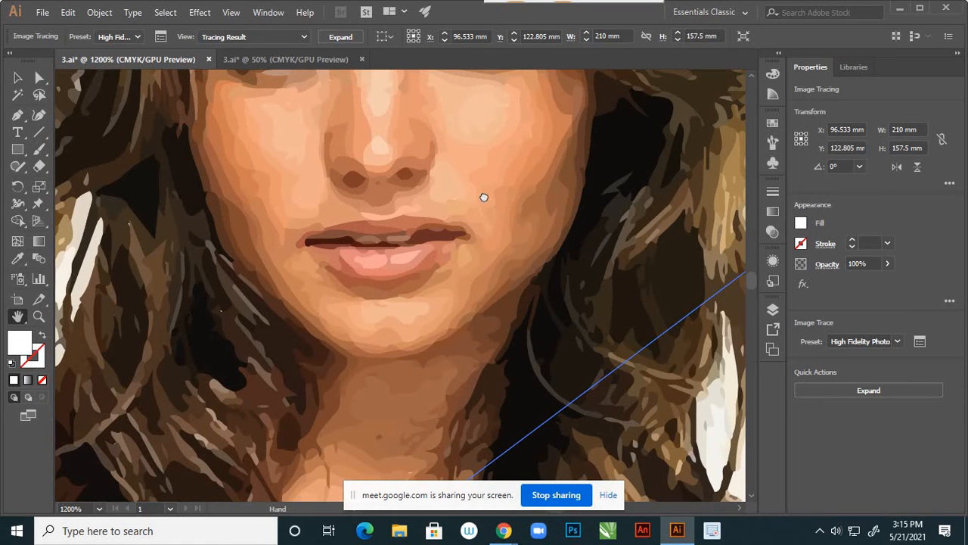
pyautogui.moveTo(484, 199); pyautogui.dragTo(523, 375)
pyautogui.moveTo(517, 176); pyautogui.dragTo(498, 392)
pyautogui.moveTo(515, 292); pyautogui.dragTo(528, 242)
pyautogui.scroll(1, 463, 236)
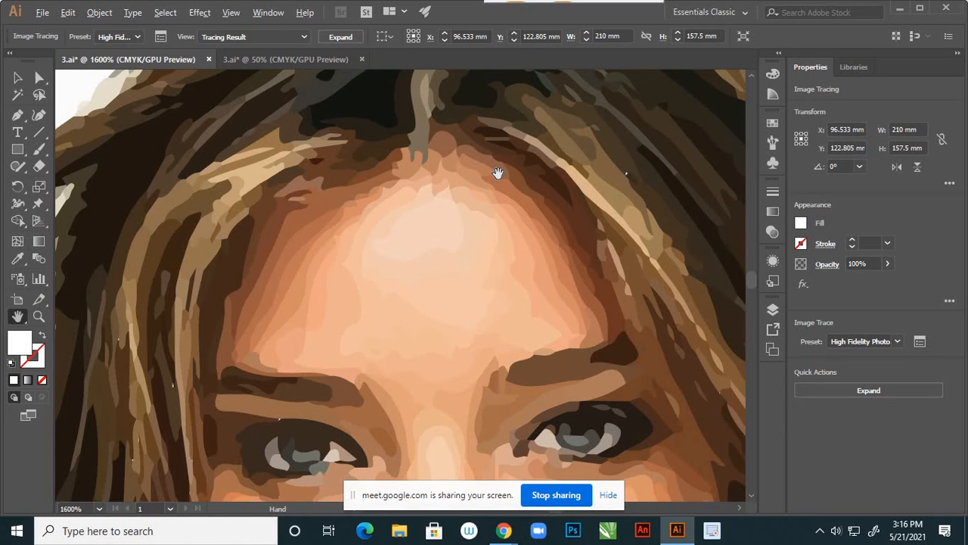
pyautogui.scroll(-3, 498, 174)
pyautogui.scroll(-2, 498, 171)
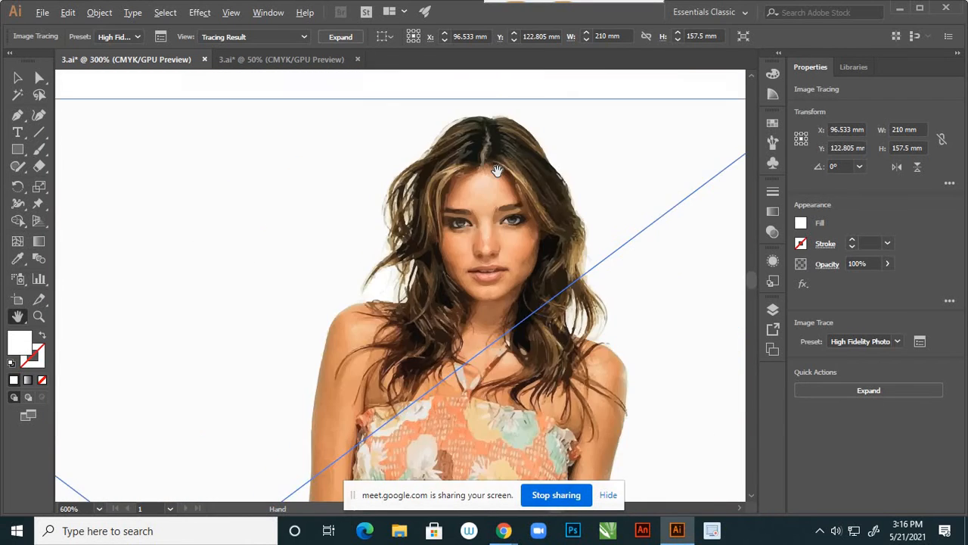
pyautogui.scroll(-3, 498, 171)
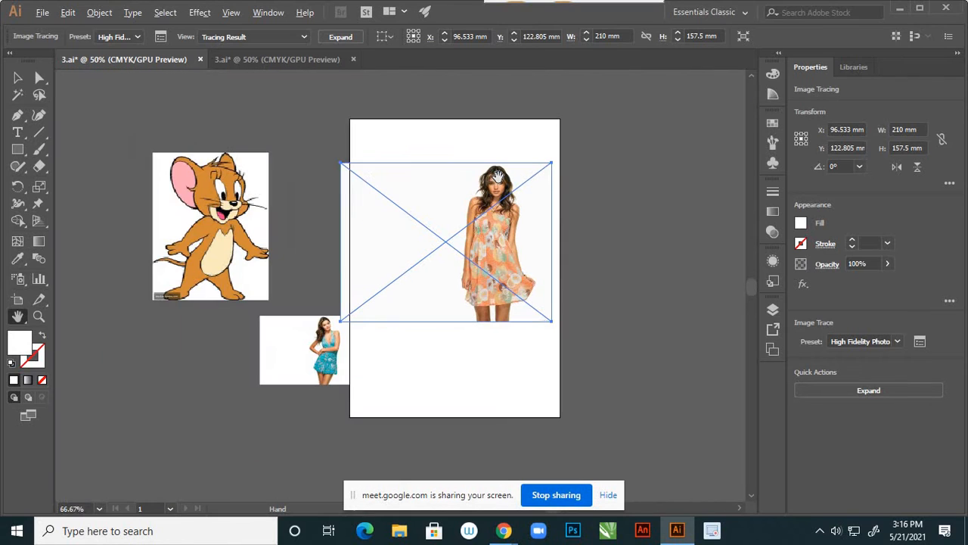
pyautogui.scroll(-2, 499, 177)
pyautogui.scroll(8, 507, 173)
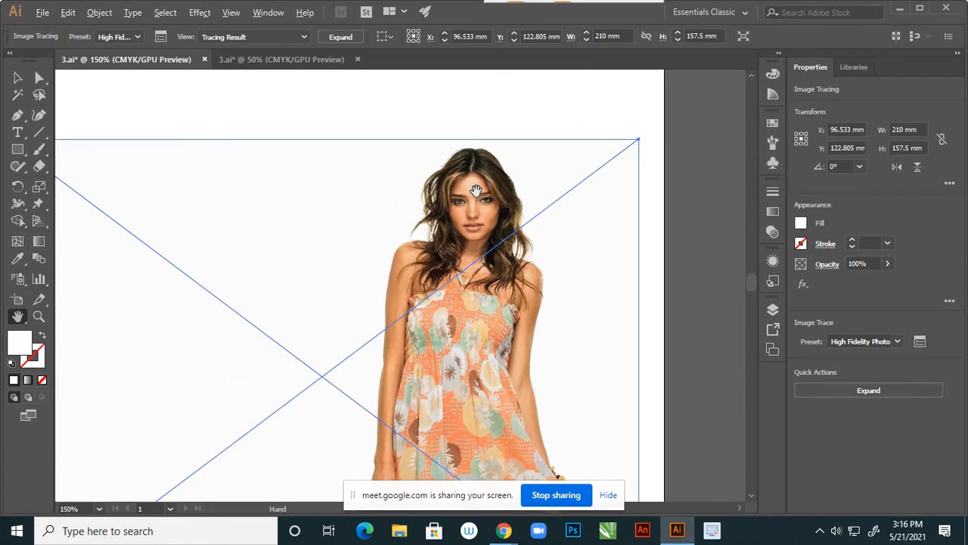
pyautogui.scroll(3, 483, 217)
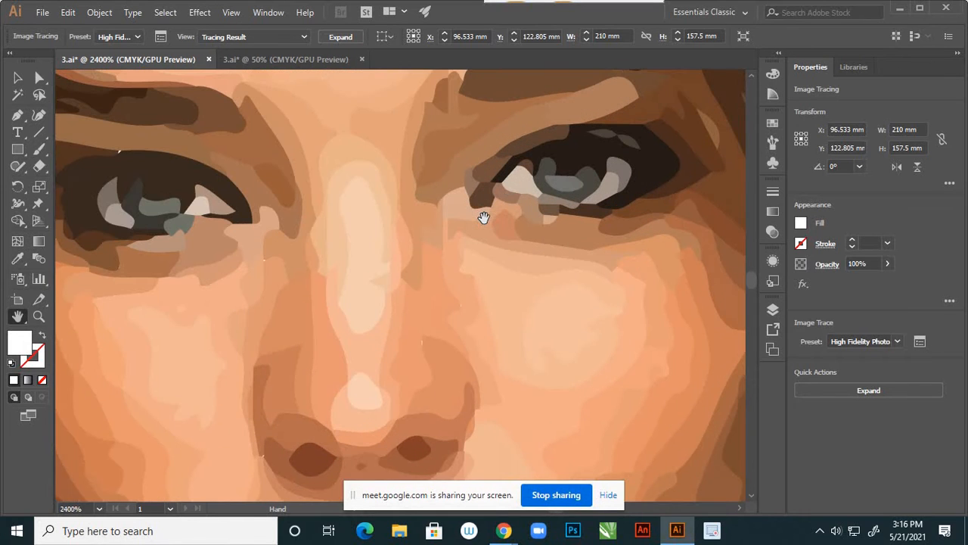
pyautogui.scroll(-2, 531, 213)
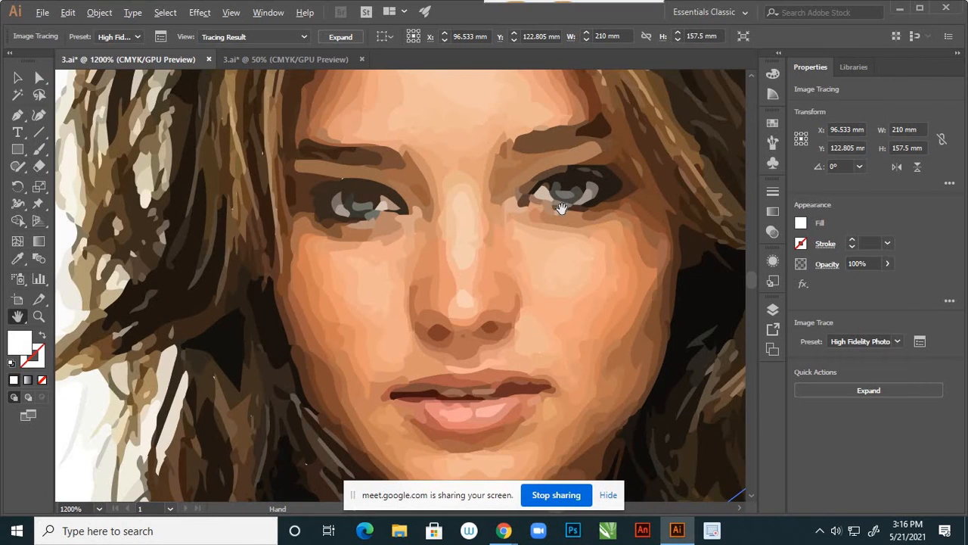
pyautogui.scroll(-4, 564, 208)
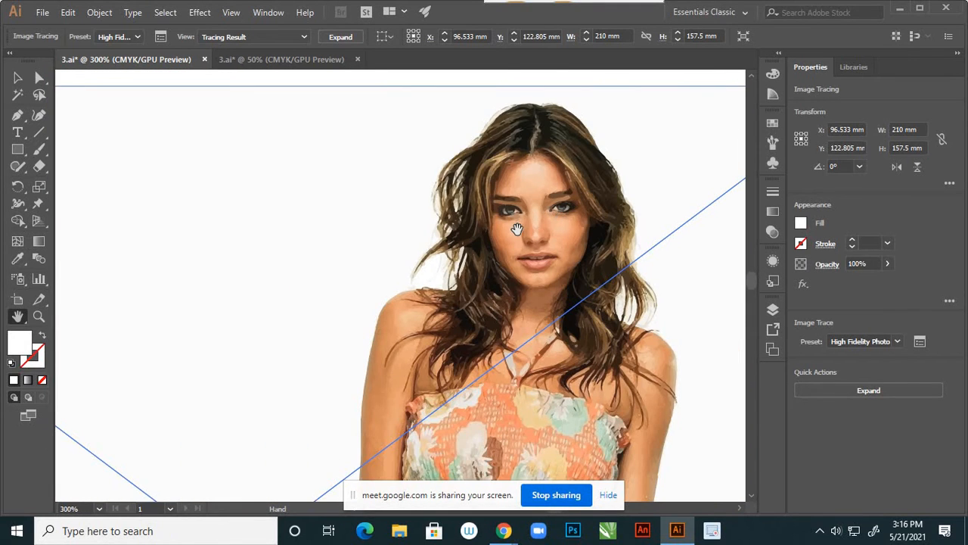
pyautogui.scroll(-2, 517, 227)
pyautogui.scroll(-2, 573, 218)
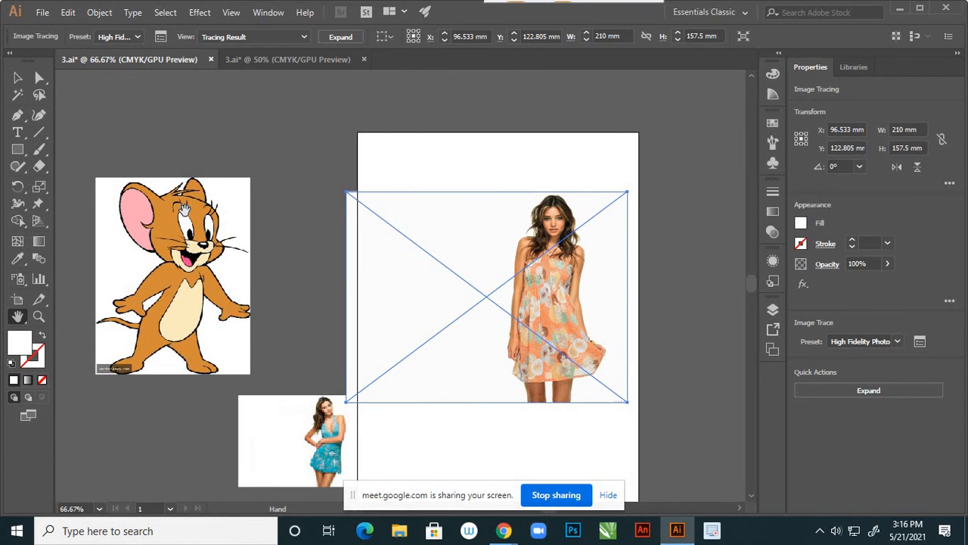
# - Move the mouse and blue-dress images farther onto the left pasteboard and shift the traced orange-dress image partly off the artboard's left edge
pyautogui.press('v')
pyautogui.moveTo(218, 214); pyautogui.dragTo(139, 344)
pyautogui.moveTo(277, 411); pyautogui.dragTo(134, 133)
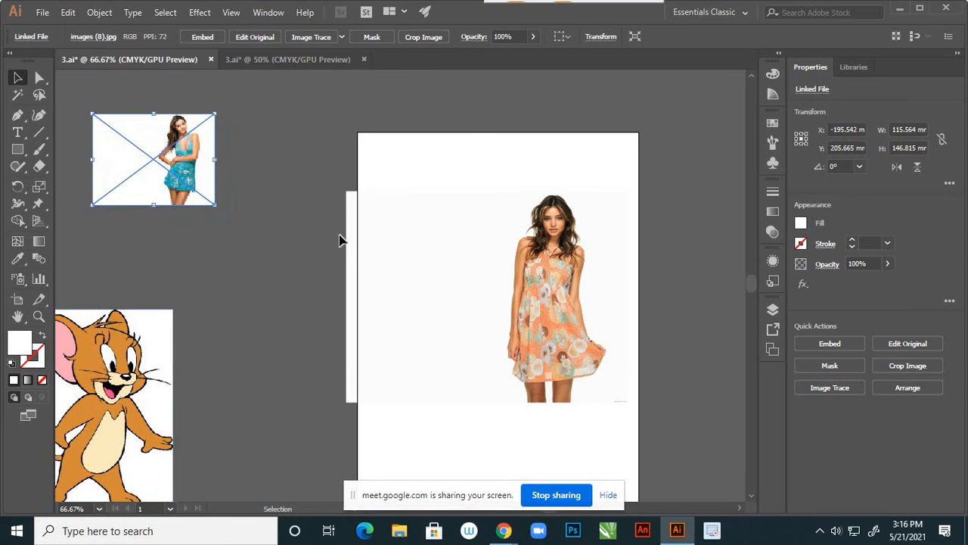
pyautogui.click(352, 242)
pyautogui.moveTo(464, 242); pyautogui.dragTo(360, 275)
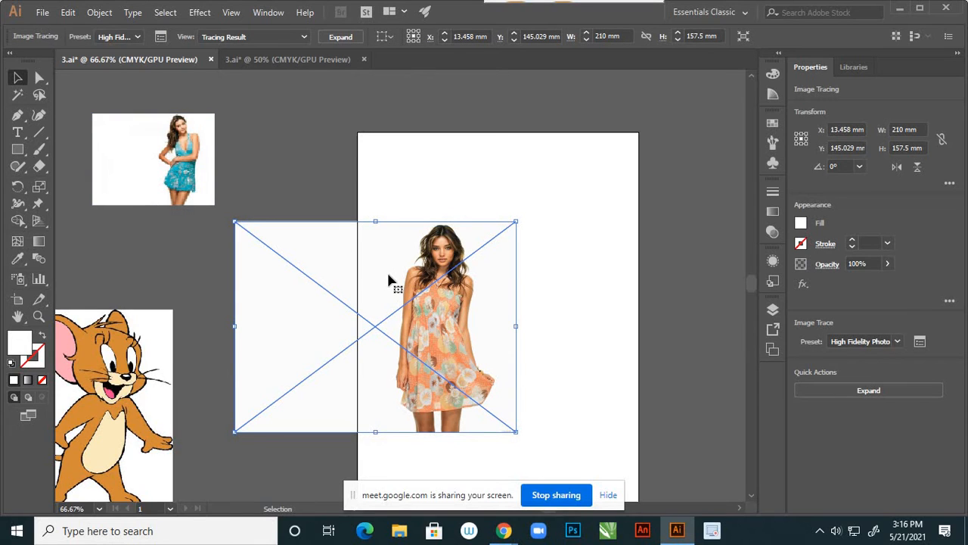
pyautogui.moveTo(371, 273); pyautogui.dragTo(378, 277)
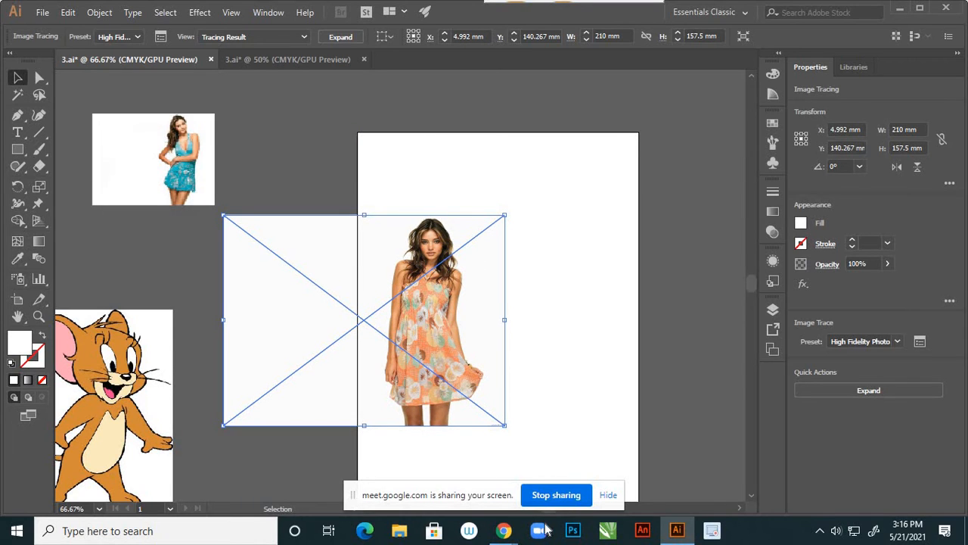
# - Show the Image Trace settings for the orange-dress tracing and expand the advanced options
pyautogui.click(271, 14)
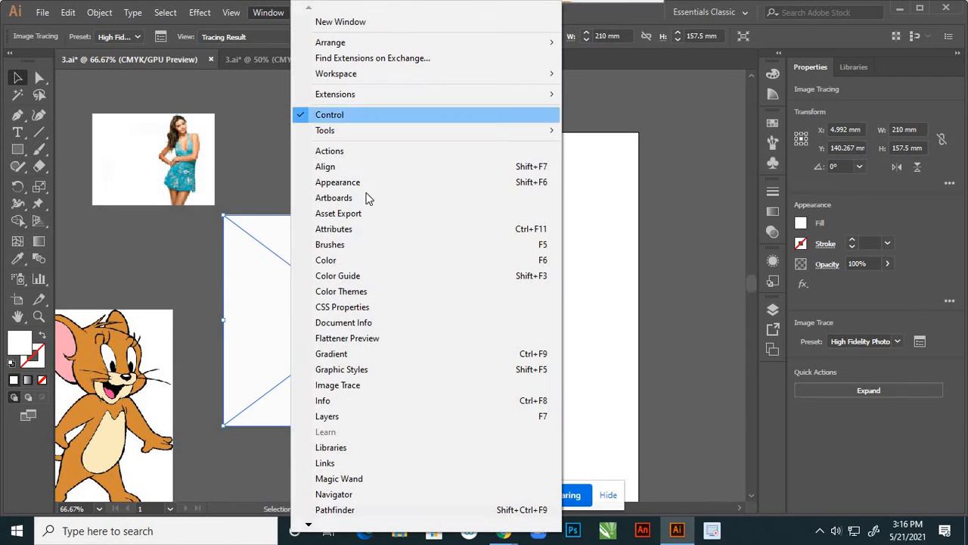
pyautogui.click(357, 389)
pyautogui.moveTo(583, 168)
pyautogui.mouseDown()
pyautogui.moveTo(616, 168)
pyautogui.moveTo(660, 147)
pyautogui.moveTo(664, 100)
pyautogui.mouseUp()
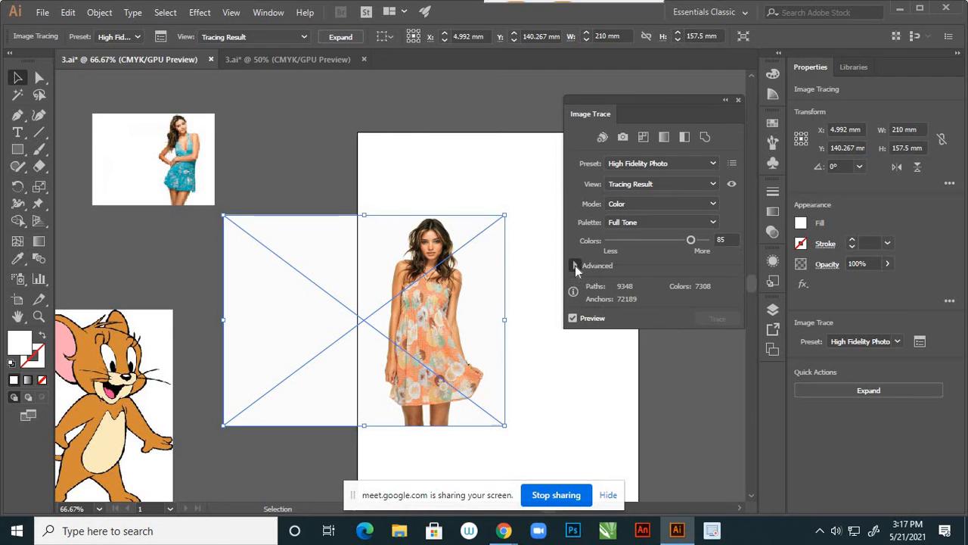
pyautogui.click(575, 265)
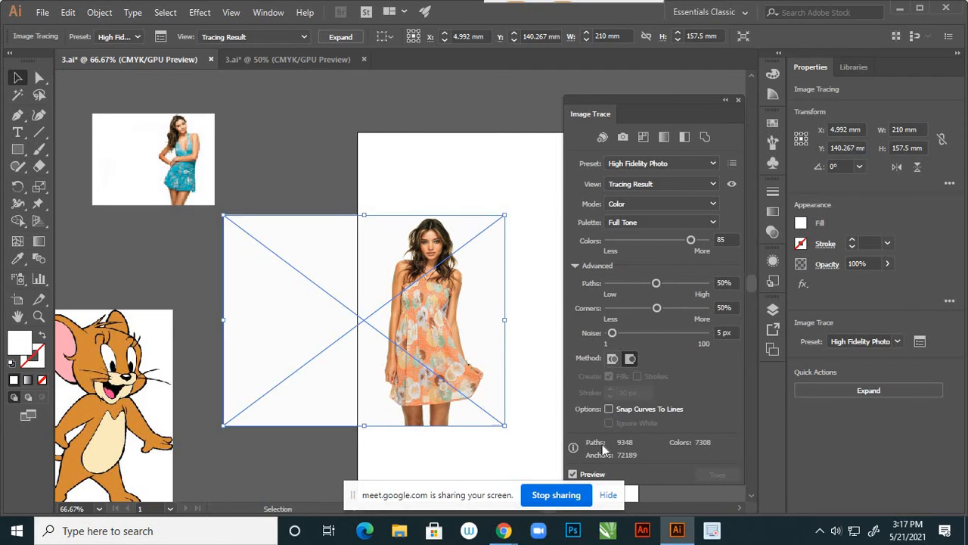
# - Set the orange-dress tracing to the Abutting method with Ignore White on and Snap Curves To Lines off
pyautogui.click(611, 358)
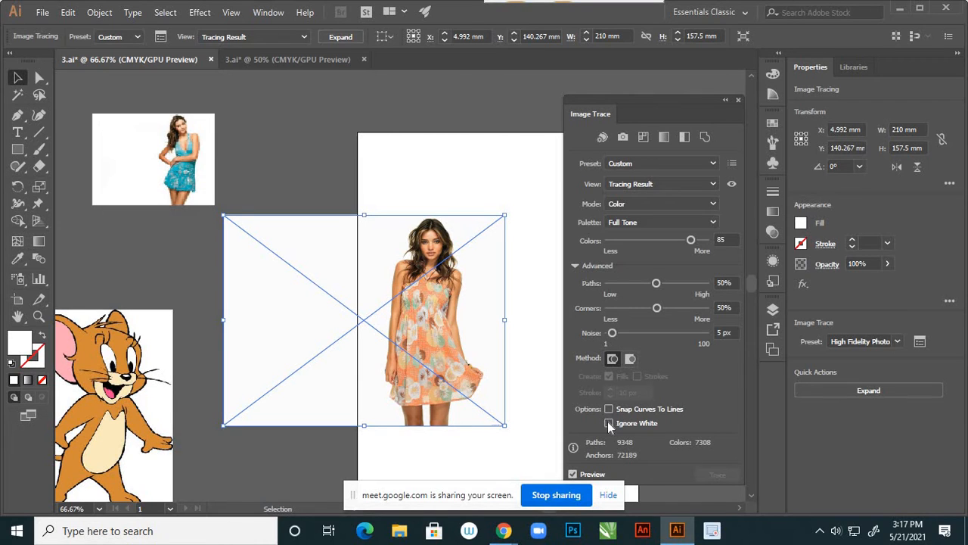
pyautogui.click(609, 423)
pyautogui.click(610, 408)
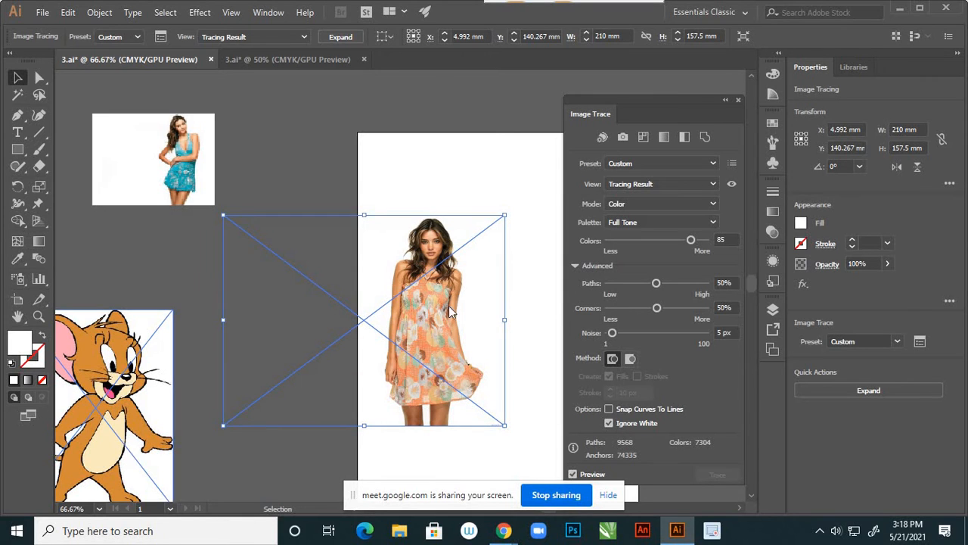
# - Move the traced orange-dress figure onto the gray pasteboard left of the artboard and examine its cut-out edges
pyautogui.moveTo(414, 305); pyautogui.dragTo(301, 300)
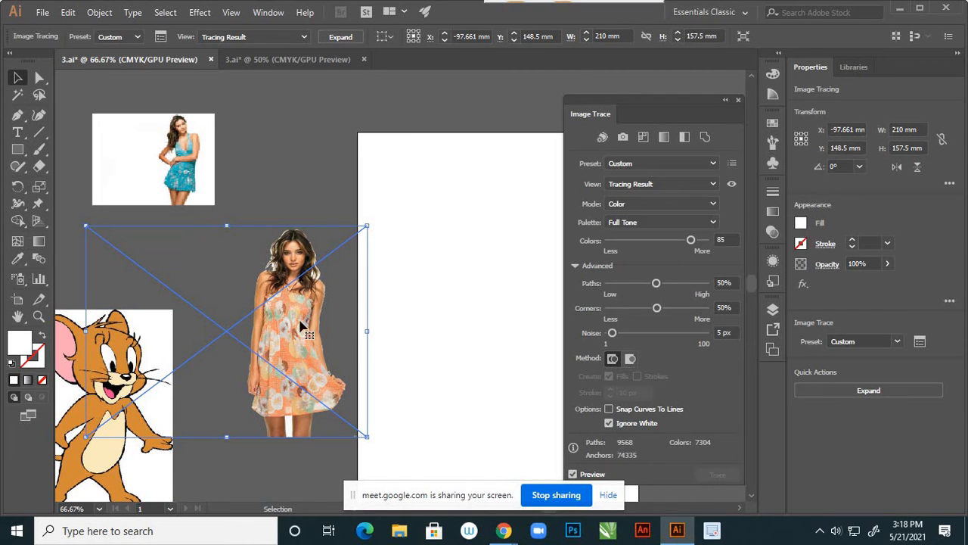
pyautogui.moveTo(306, 335); pyautogui.dragTo(316, 283)
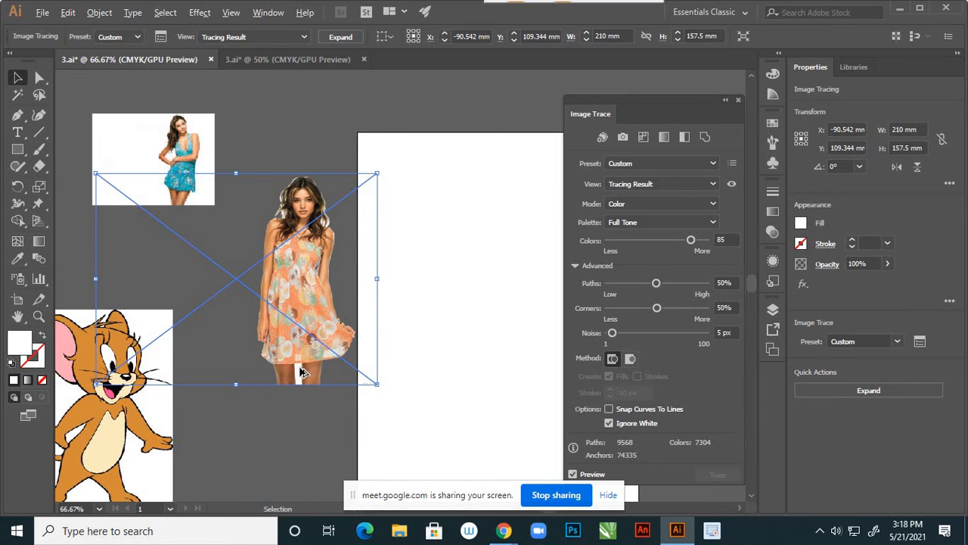
pyautogui.scroll(3, 301, 369)
pyautogui.scroll(-2, 301, 366)
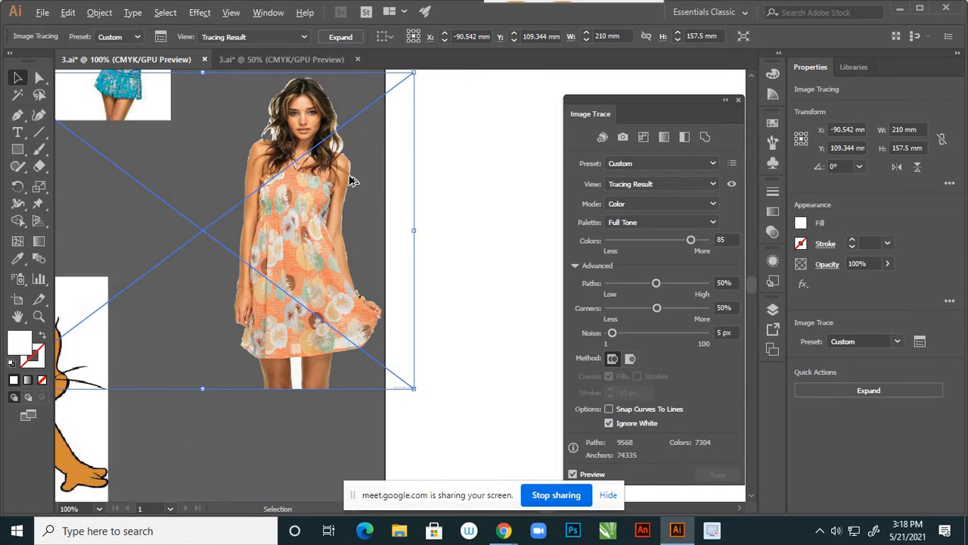
pyautogui.scroll(4, 361, 202)
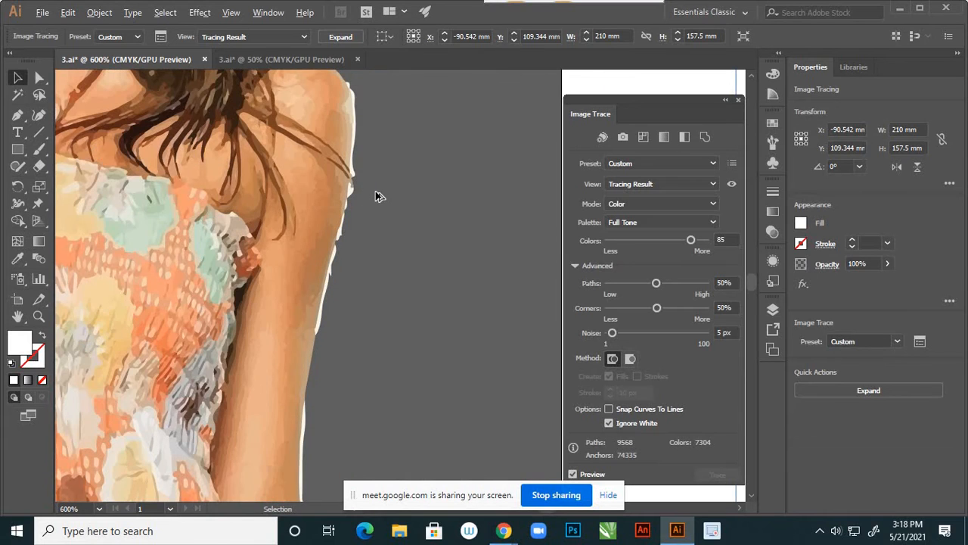
# - Set the tracing's Paths value to 68% and close the Image Trace settings
pyautogui.scroll(-1, 385, 198)
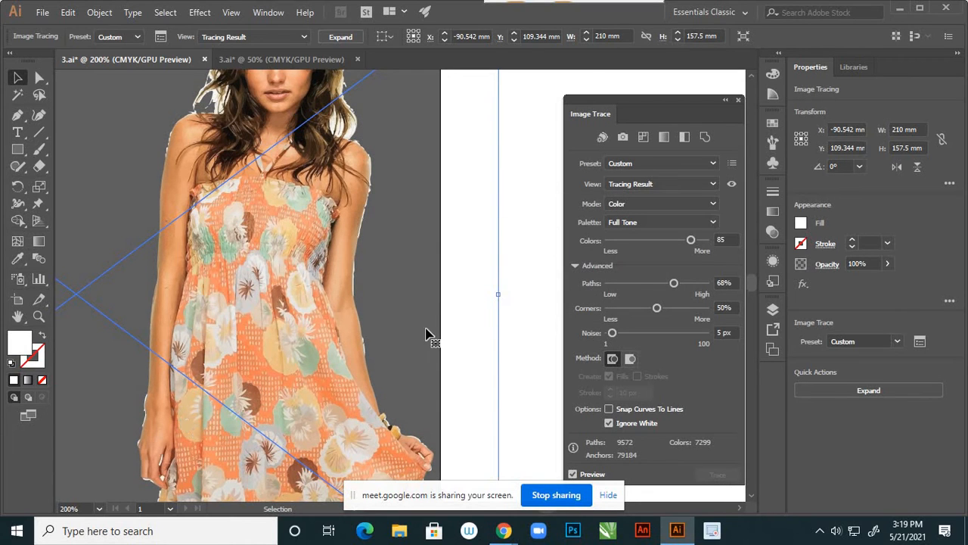
pyautogui.moveTo(679, 111); pyautogui.dragTo(655, 34)
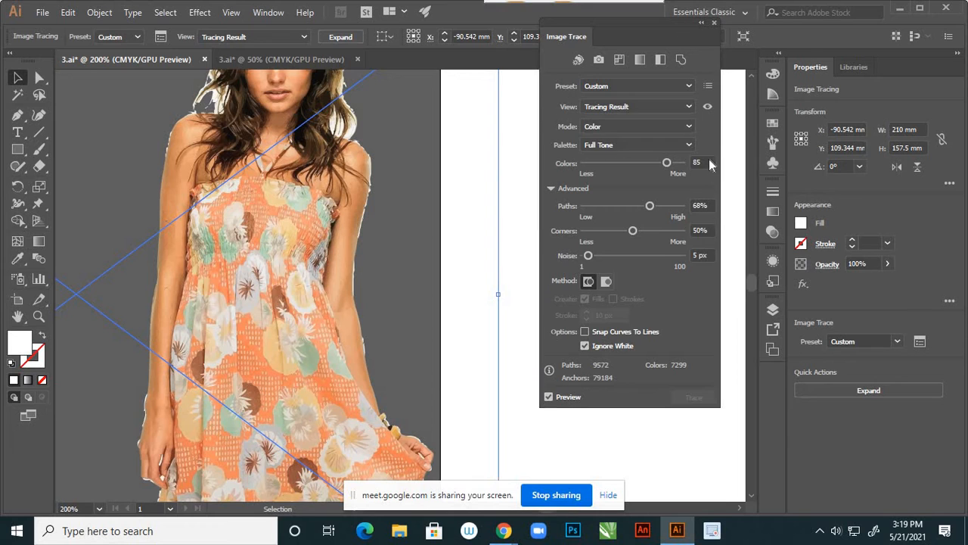
pyautogui.moveTo(677, 30)
pyautogui.mouseDown()
pyautogui.moveTo(709, 177)
pyautogui.moveTo(690, 194)
pyautogui.mouseUp()
pyautogui.click(727, 190)
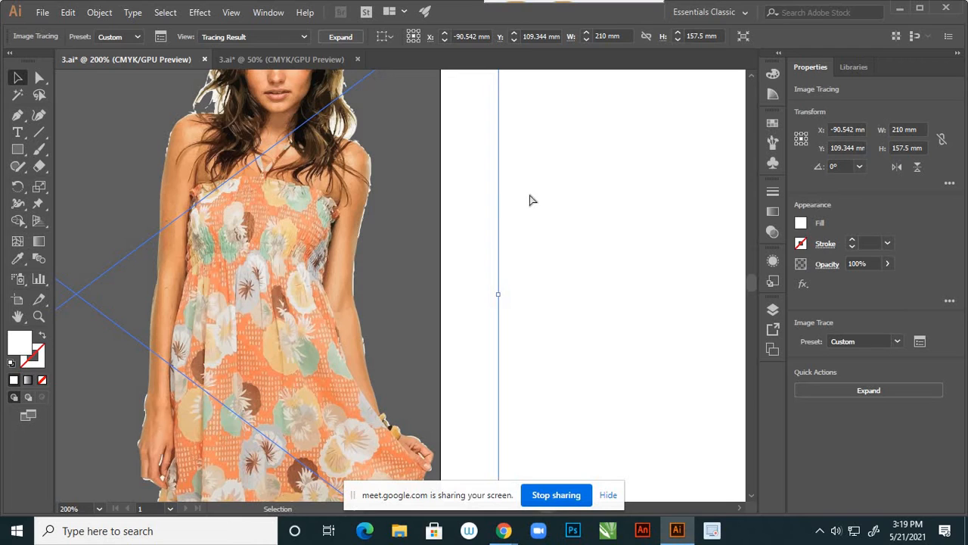
# - Delete the traced orange-dress image from the pasteboard
pyautogui.press('a')
pyautogui.hotkey('ctrl', 'z')
pyautogui.scroll(-3, 532, 250)
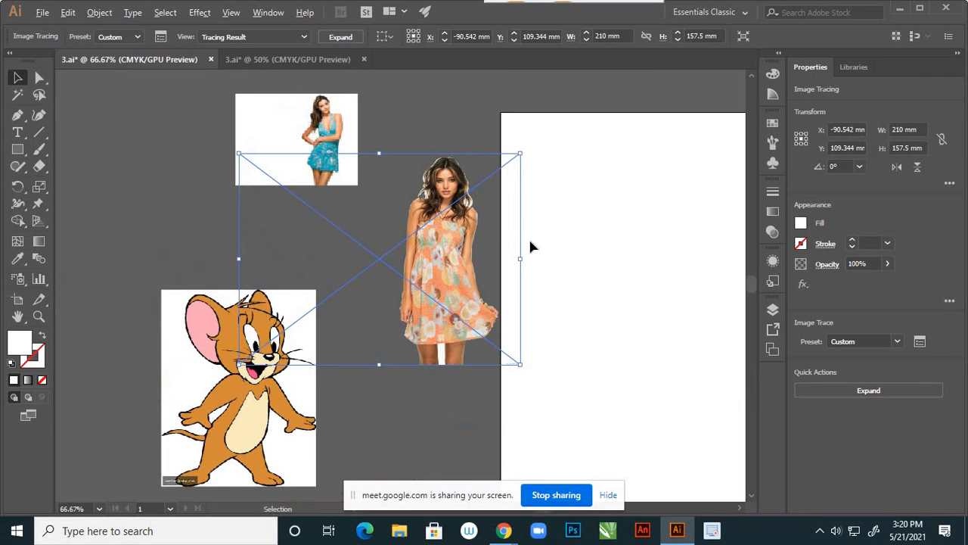
pyautogui.press('Delete')
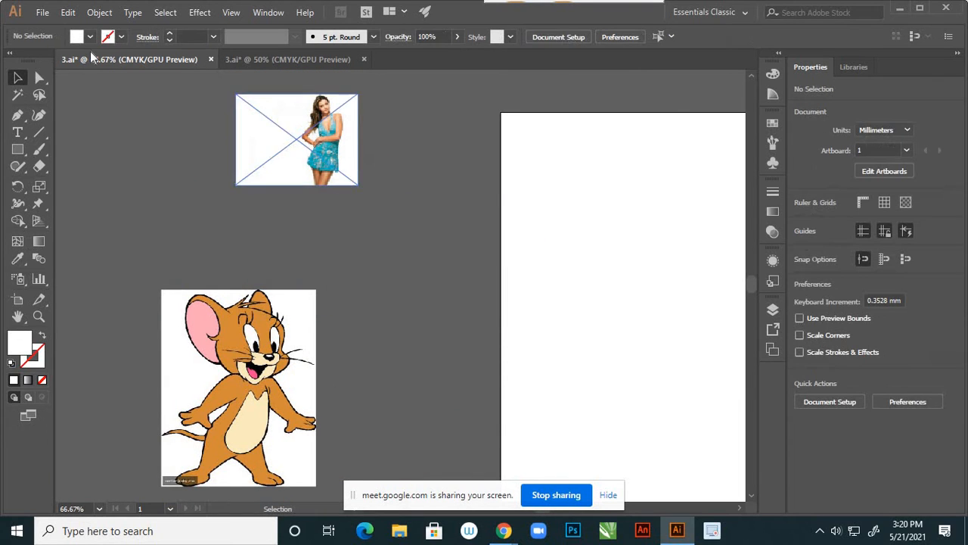
# - Place the baby-boy-wallpapers_6909571 image from the LATEST PICTURES folder as a linked file across the artboard's left edge
pyautogui.click(42, 13)
pyautogui.click(84, 241)
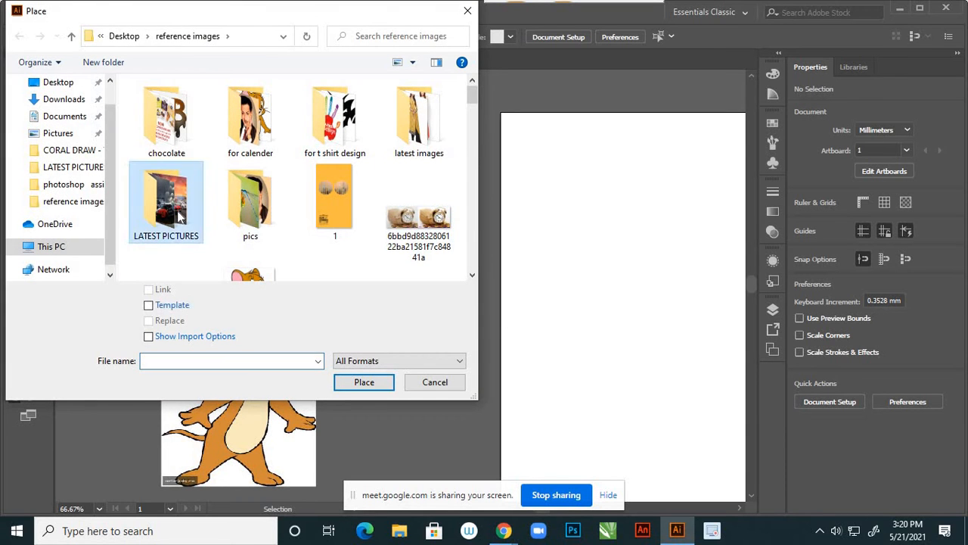
pyautogui.doubleClick(166, 199)
pyautogui.moveTo(472, 98); pyautogui.dragTo(473, 148)
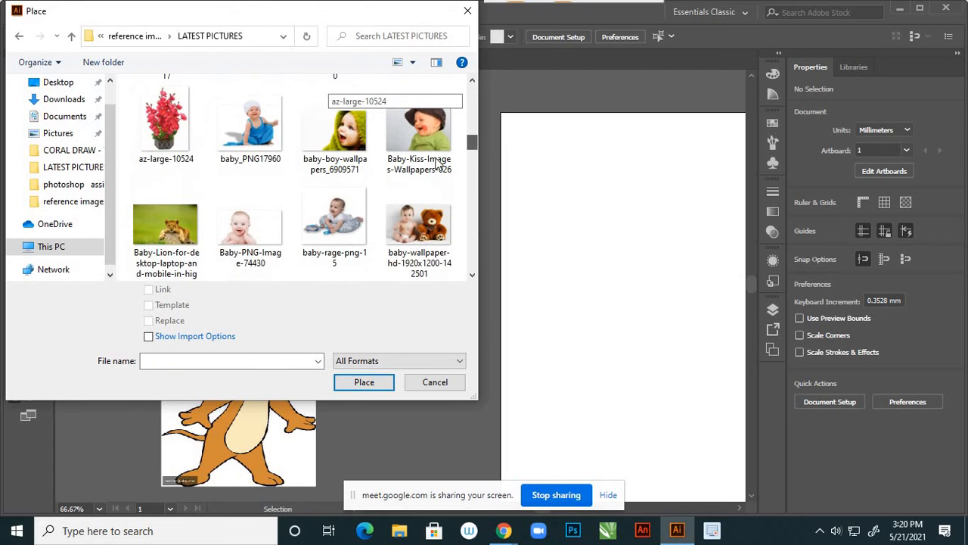
pyautogui.click(354, 144)
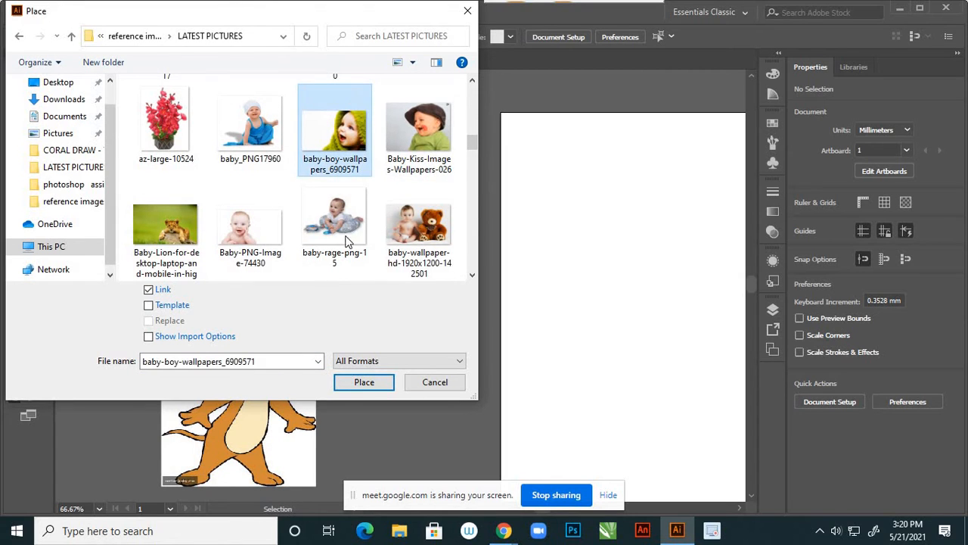
pyautogui.click(359, 384)
pyautogui.click(393, 208)
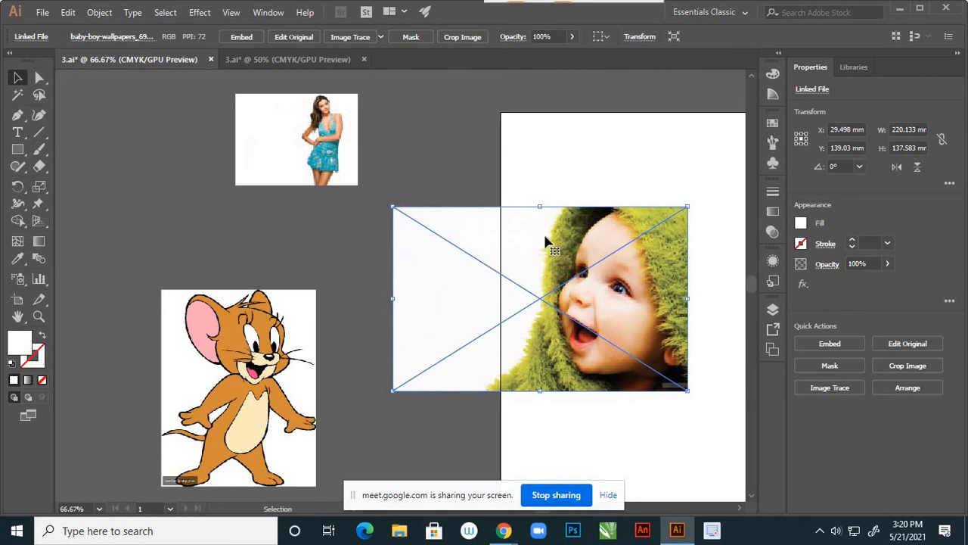
pyautogui.moveTo(549, 251); pyautogui.dragTo(547, 240)
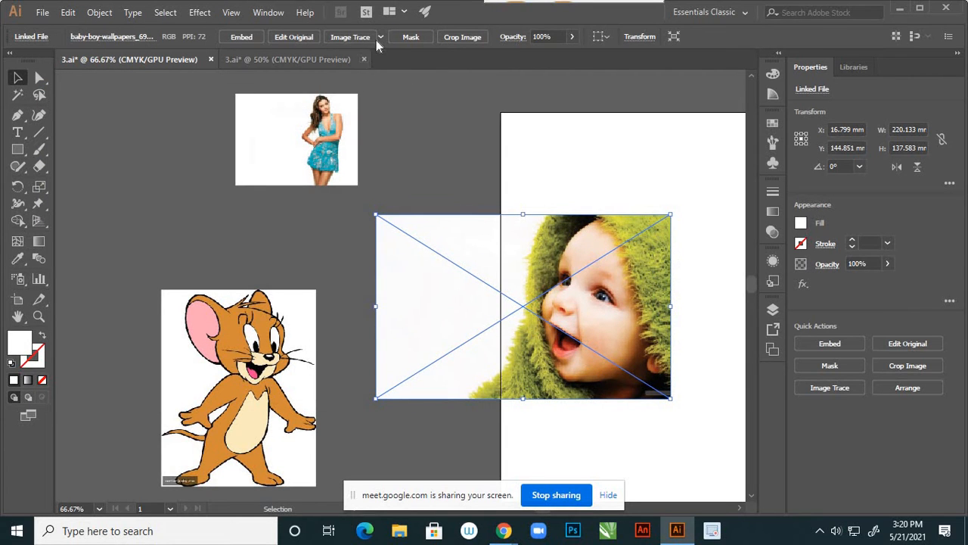
# - Trace the baby photo with the High Fidelity Photo preset and delete the blue-dress image from the pasteboard
pyautogui.click(380, 36)
pyautogui.click(387, 85)
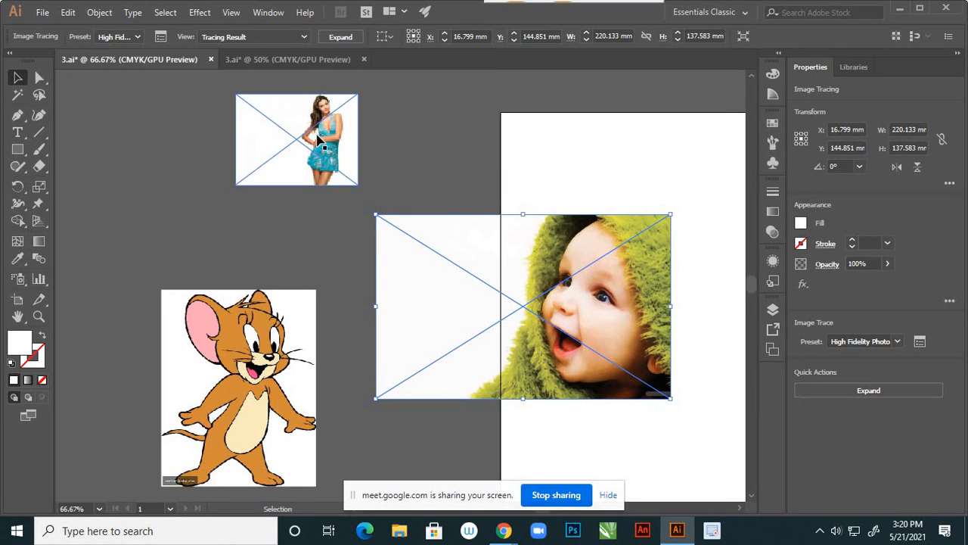
pyautogui.moveTo(329, 138); pyautogui.dragTo(256, 157)
pyautogui.press('Delete')
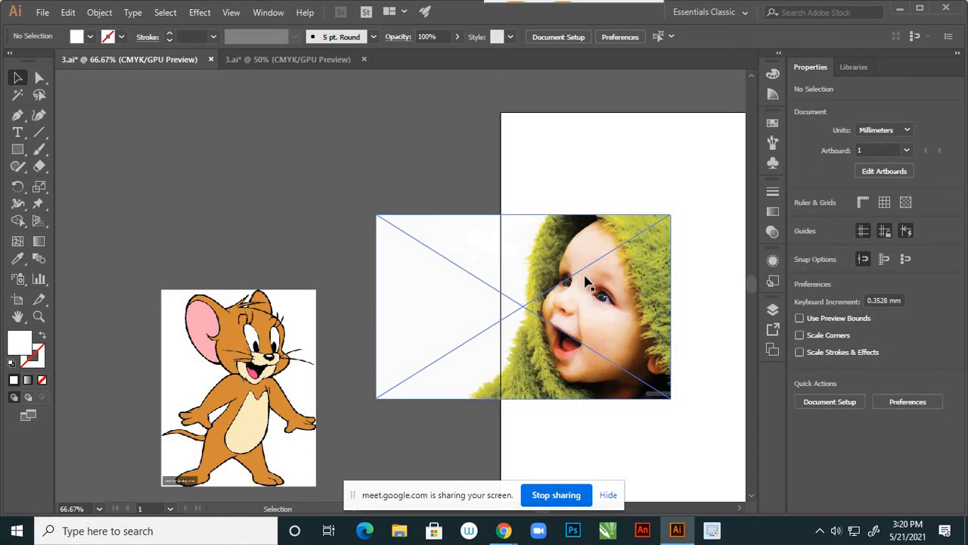
pyautogui.scroll(5, 584, 276)
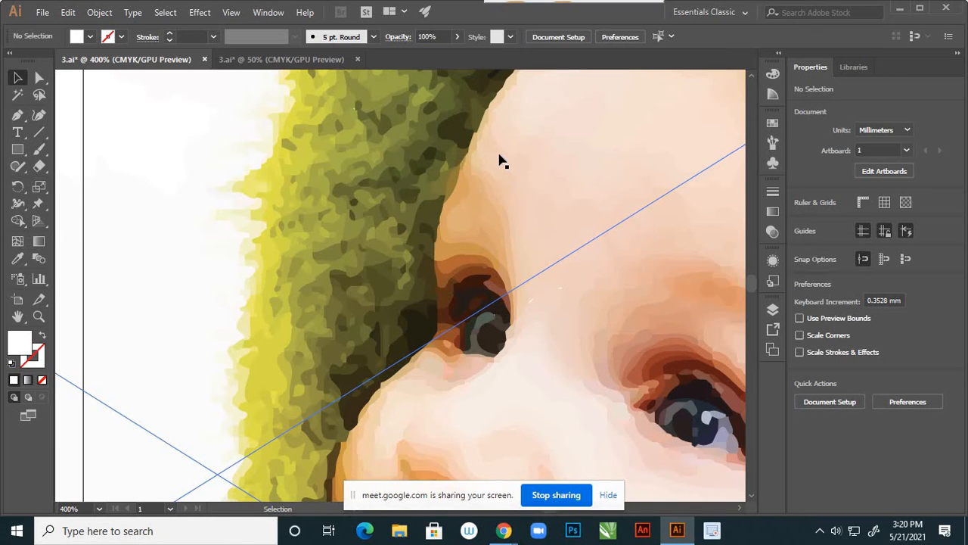
pyautogui.scroll(-5, 500, 159)
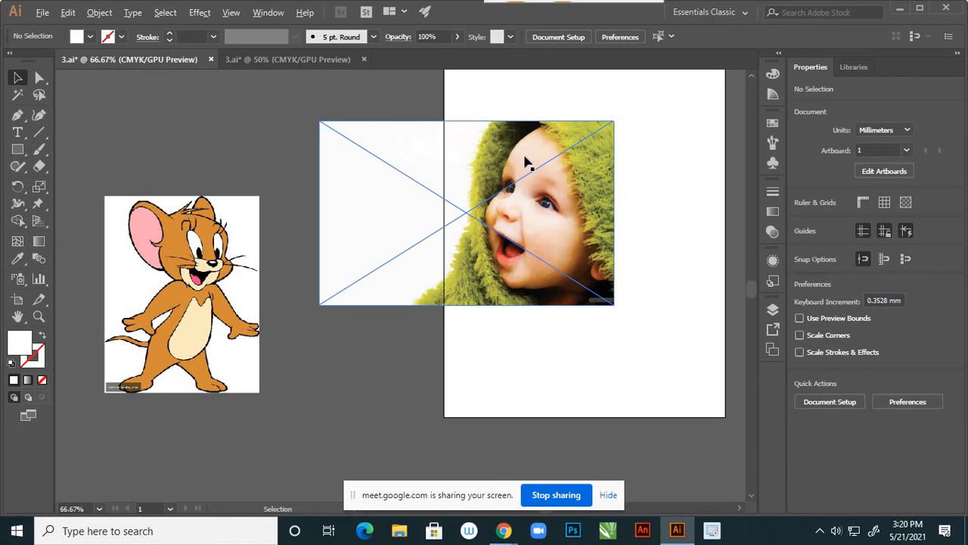
# - Reposition the traced baby image over the artboard's left edge and move the cartoon mouse farther up and left on the pasteboard
pyautogui.moveTo(556, 177); pyautogui.dragTo(599, 196)
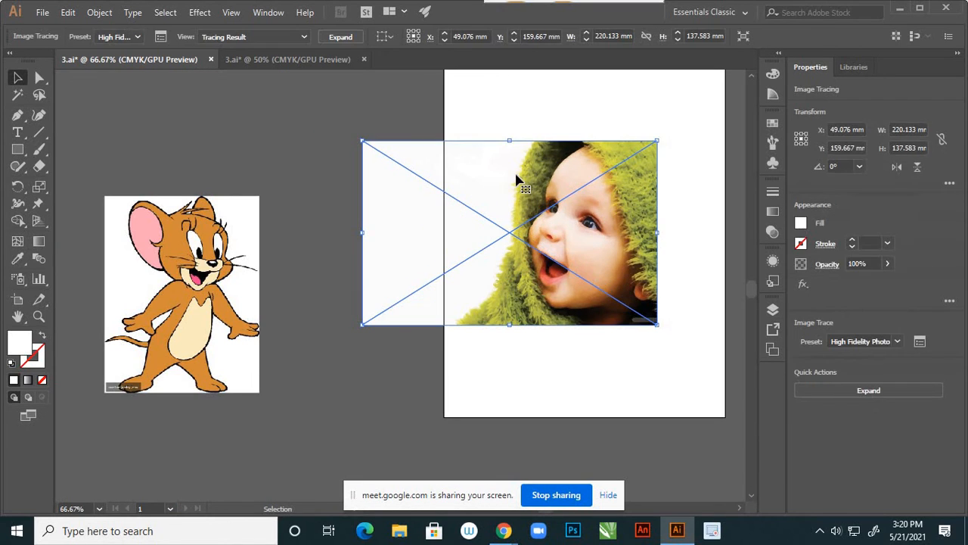
pyautogui.moveTo(237, 254); pyautogui.dragTo(192, 147)
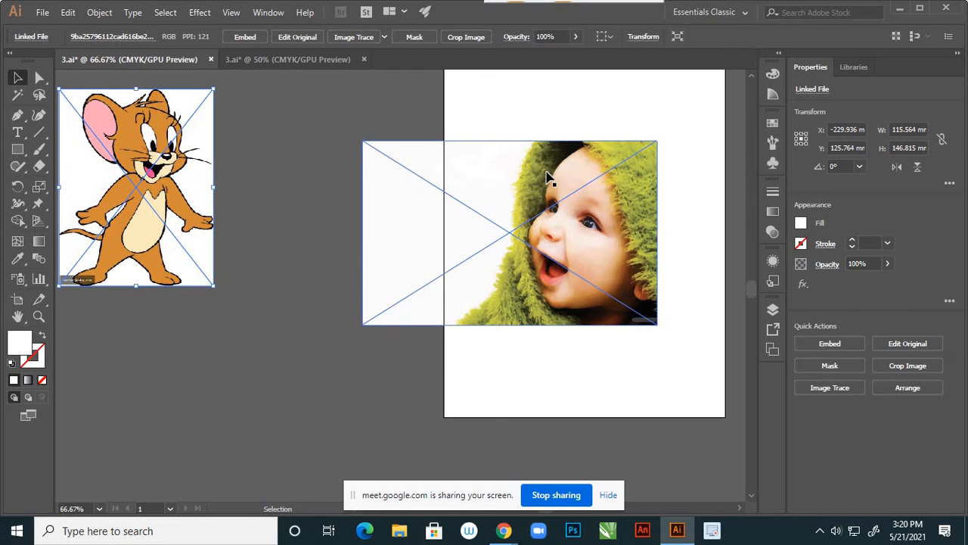
pyautogui.moveTo(511, 200); pyautogui.dragTo(458, 232)
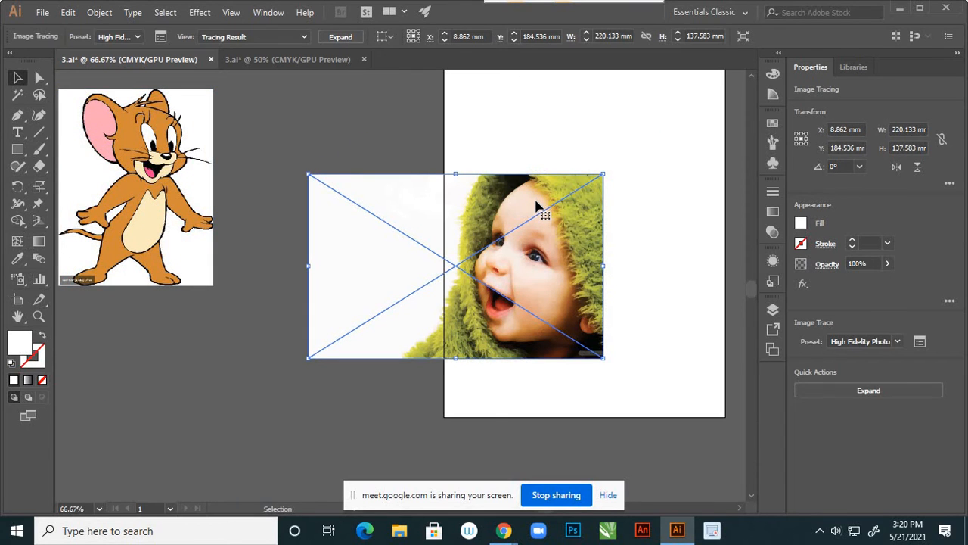
# - Expand the baby image tracing into editable vector paths
pyautogui.rightClick(537, 207)
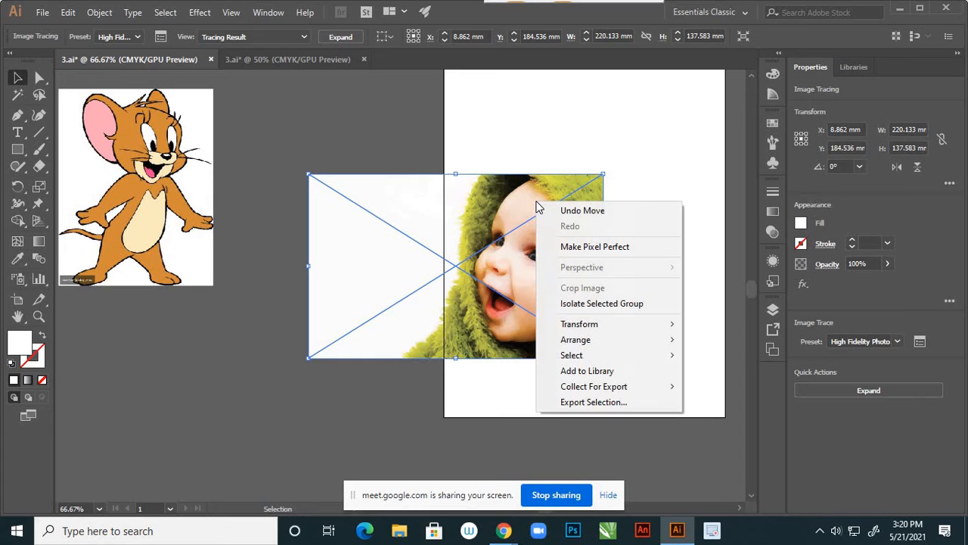
pyautogui.click(547, 124)
pyautogui.click(524, 201)
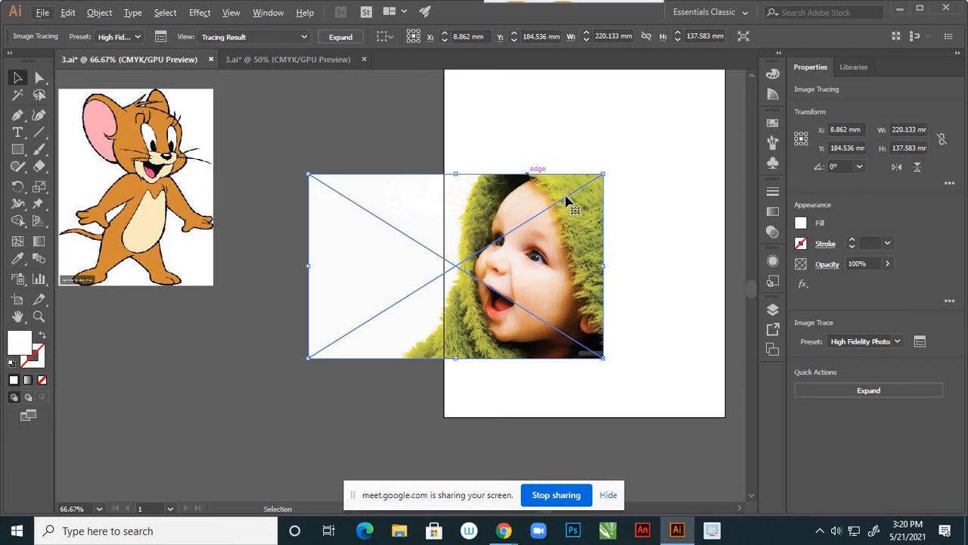
pyautogui.click(98, 13)
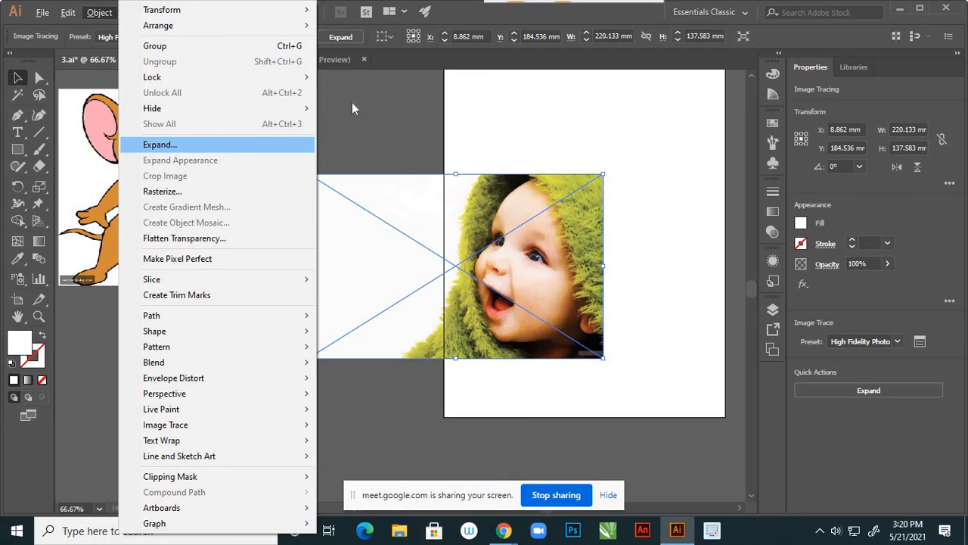
pyautogui.click(405, 55)
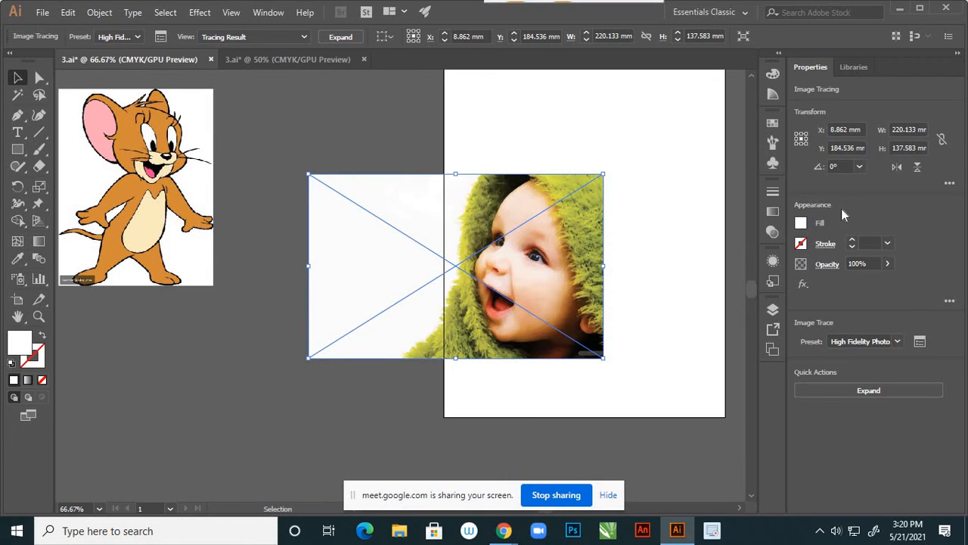
pyautogui.click(873, 391)
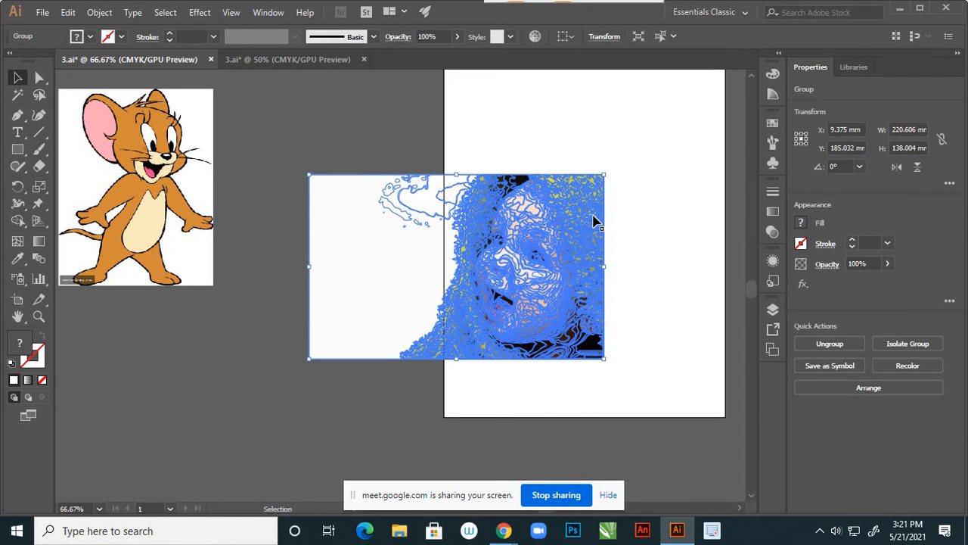
# - Ungroup the expanded baby artwork into separate paths
pyautogui.click(645, 238)
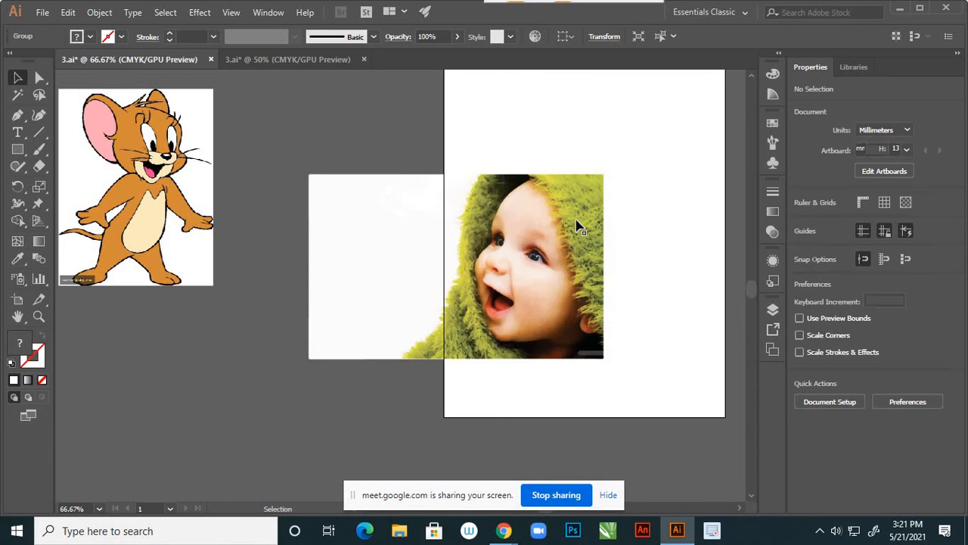
pyautogui.click(401, 240)
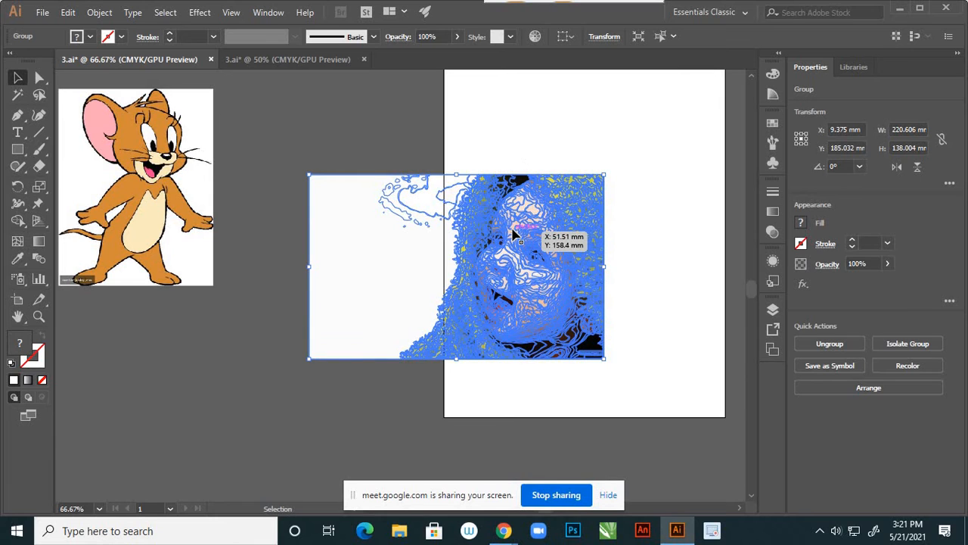
pyautogui.click(477, 124)
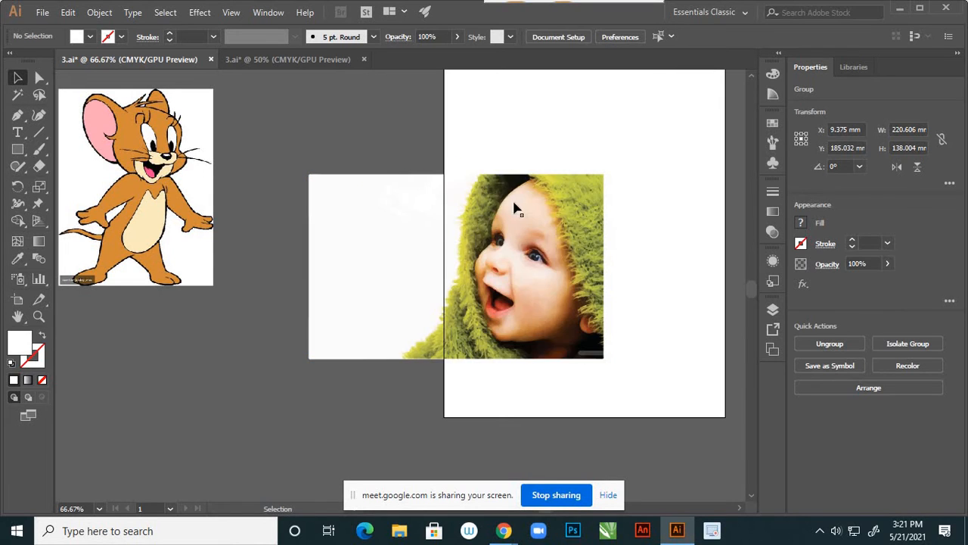
pyautogui.click(515, 221)
pyautogui.rightClick(514, 227)
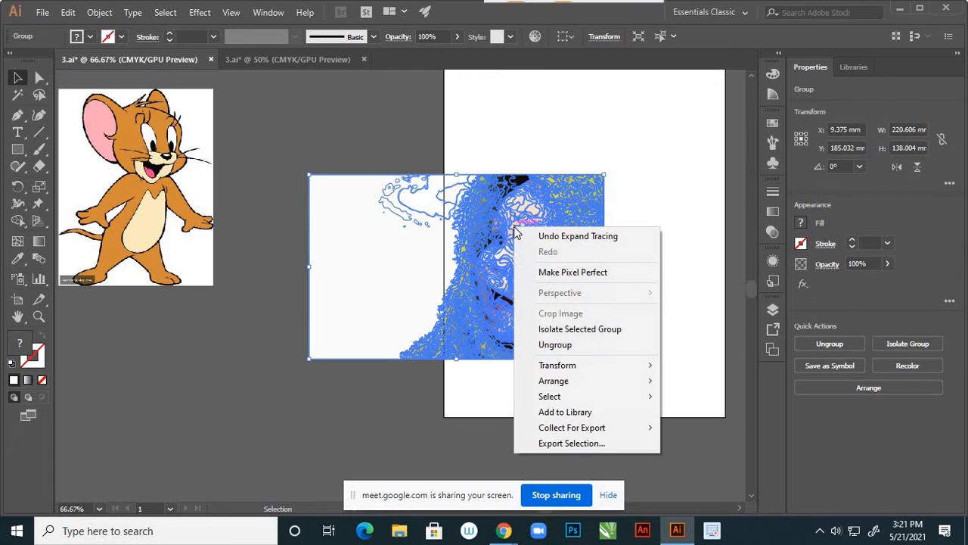
pyautogui.click(552, 345)
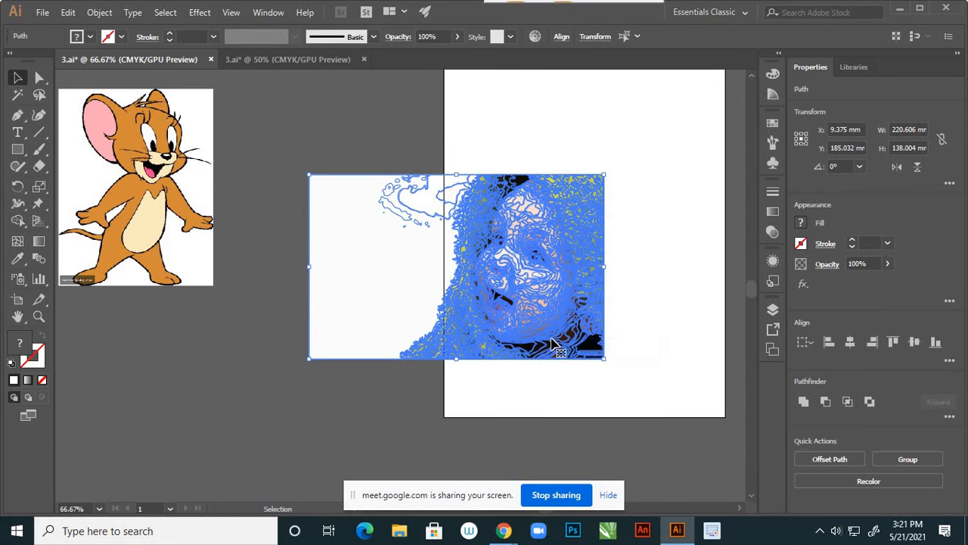
# - Select a small path on the baby's forehead to check that the shapes are separate
pyautogui.click(673, 308)
pyautogui.moveTo(552, 277); pyautogui.dragTo(529, 222)
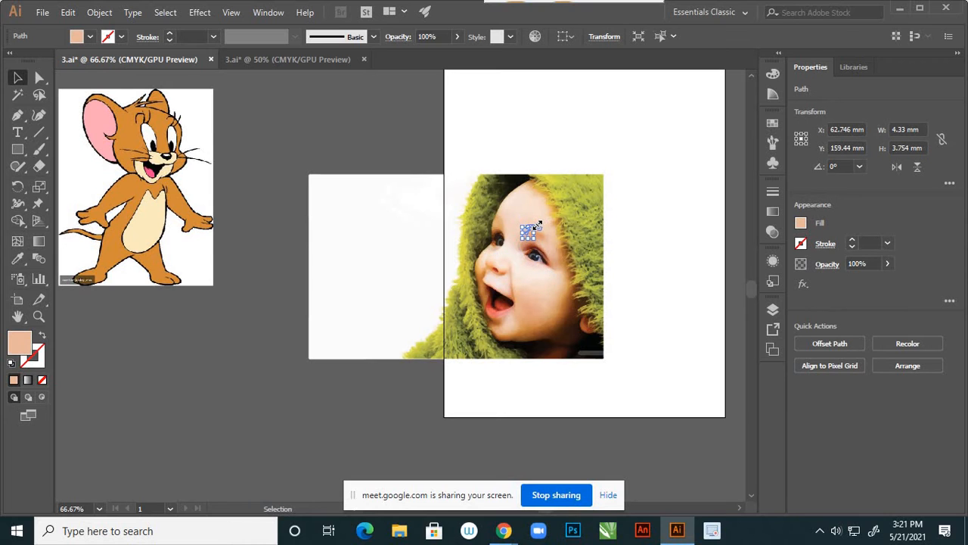
pyautogui.scroll(2, 539, 224)
pyautogui.scroll(-2, 560, 219)
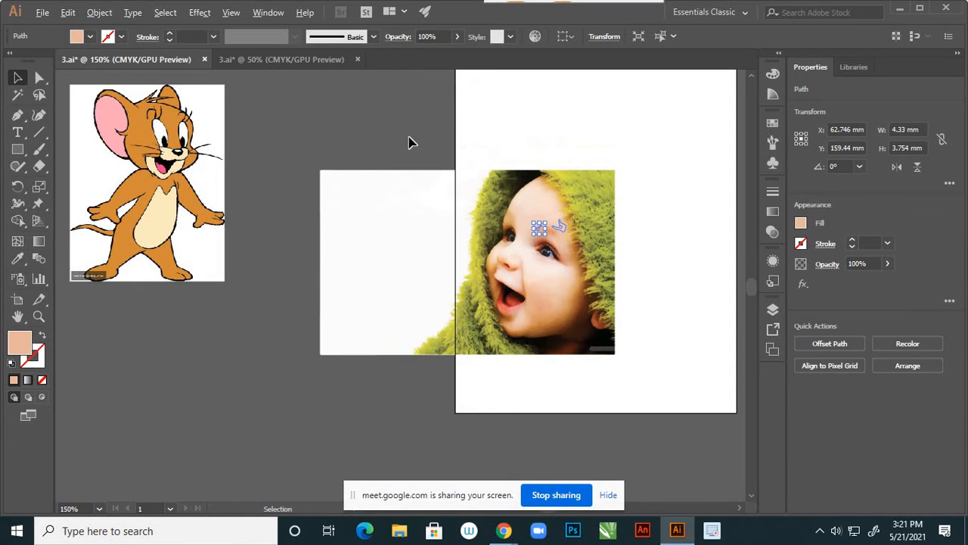
pyautogui.click(410, 140)
# - Pull the large white background path away from the baby artwork and delete it
pyautogui.click(385, 231)
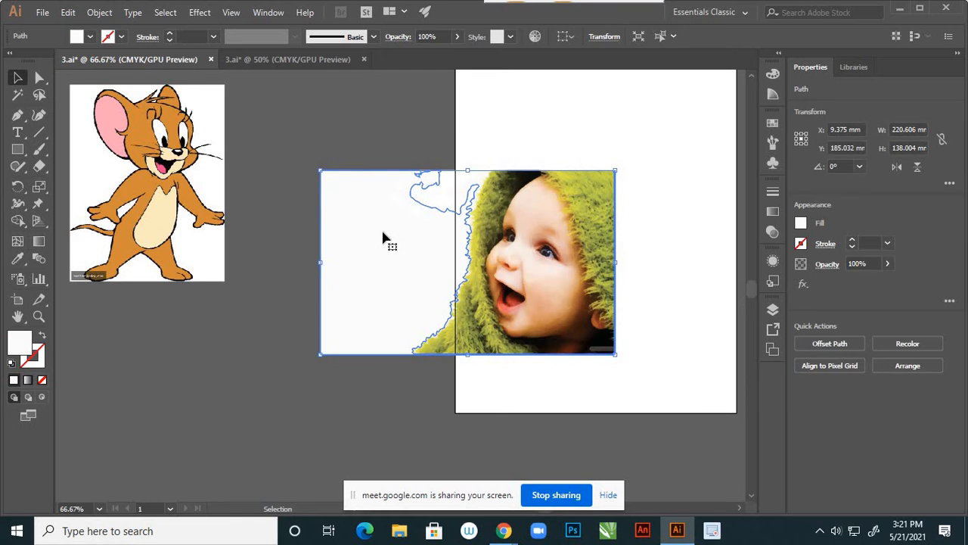
pyautogui.rightClick(404, 219)
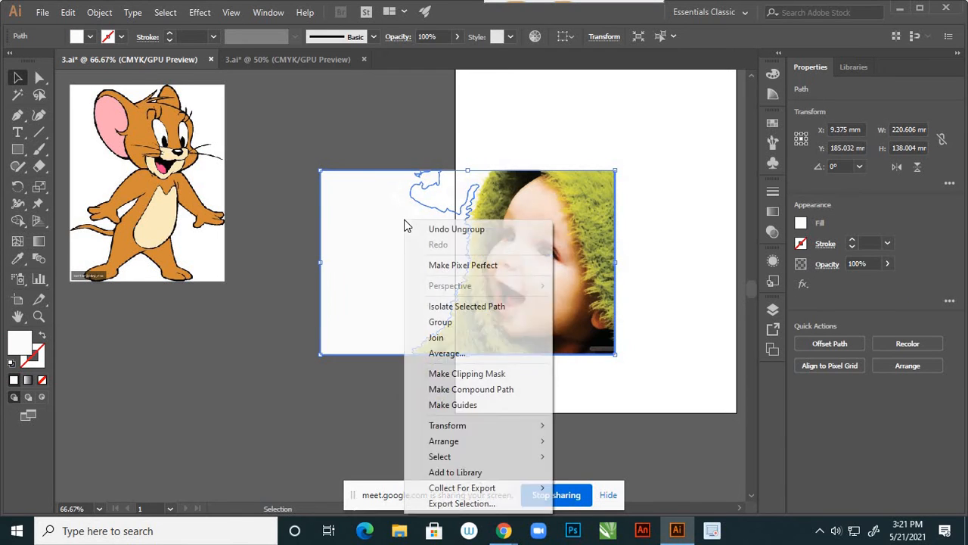
pyautogui.click(298, 303)
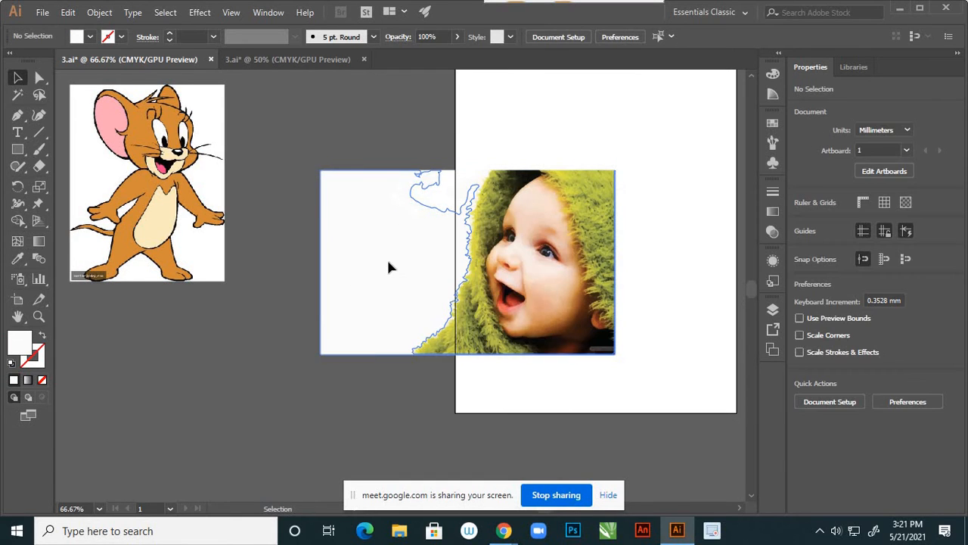
pyautogui.moveTo(388, 267)
pyautogui.mouseDown()
pyautogui.moveTo(302, 277)
pyautogui.moveTo(182, 333)
pyautogui.mouseUp()
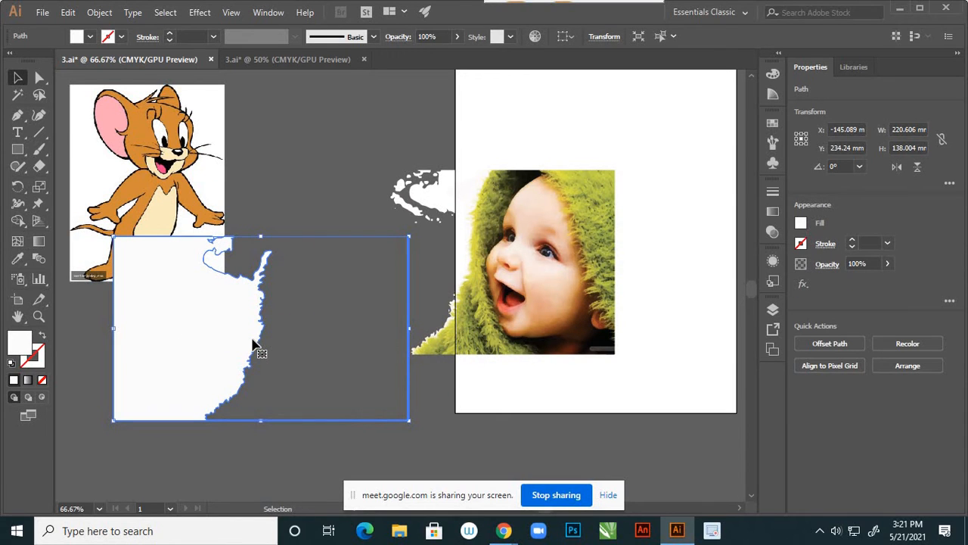
pyautogui.press('Delete')
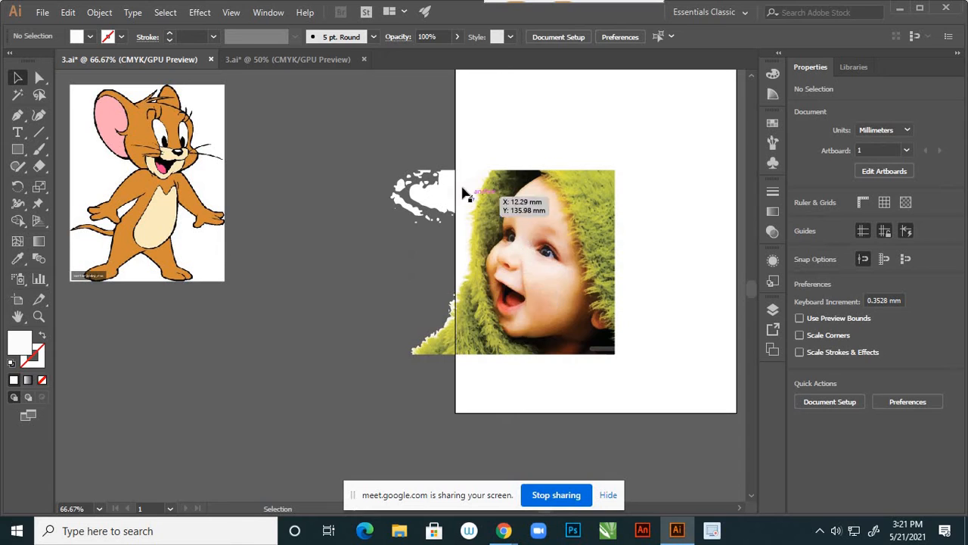
# - Delete the leftover white background pieces beside the upper part of the green hood
pyautogui.click(433, 196)
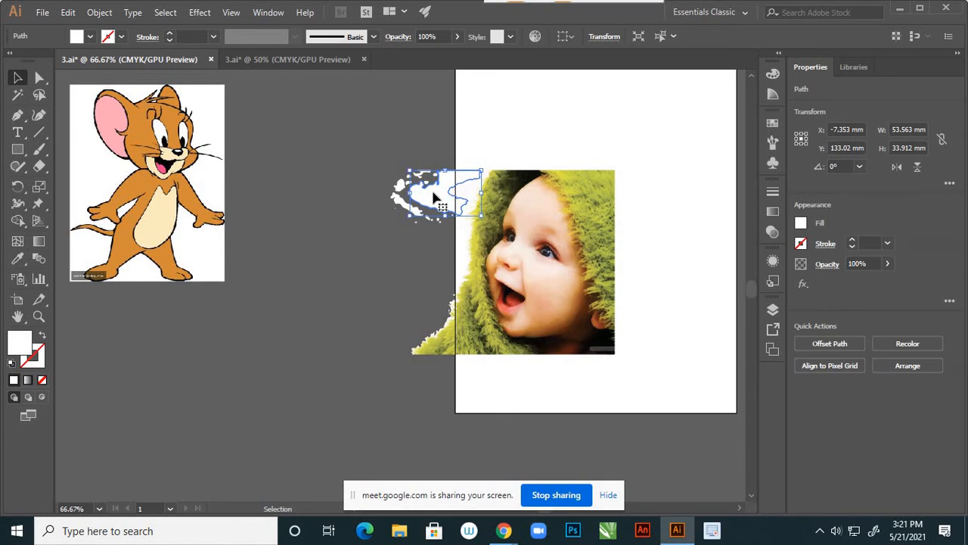
pyautogui.click(438, 211)
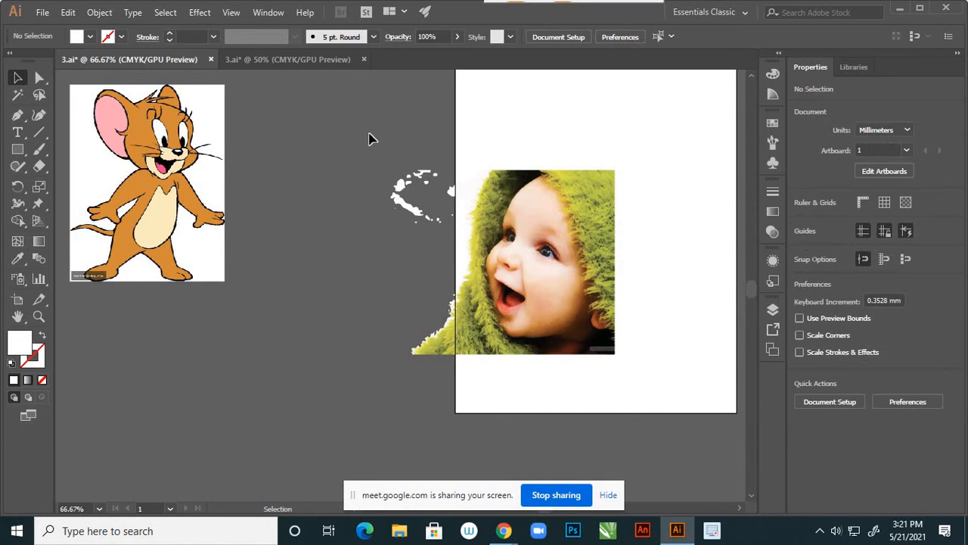
pyautogui.click(449, 257)
pyautogui.press('Delete')
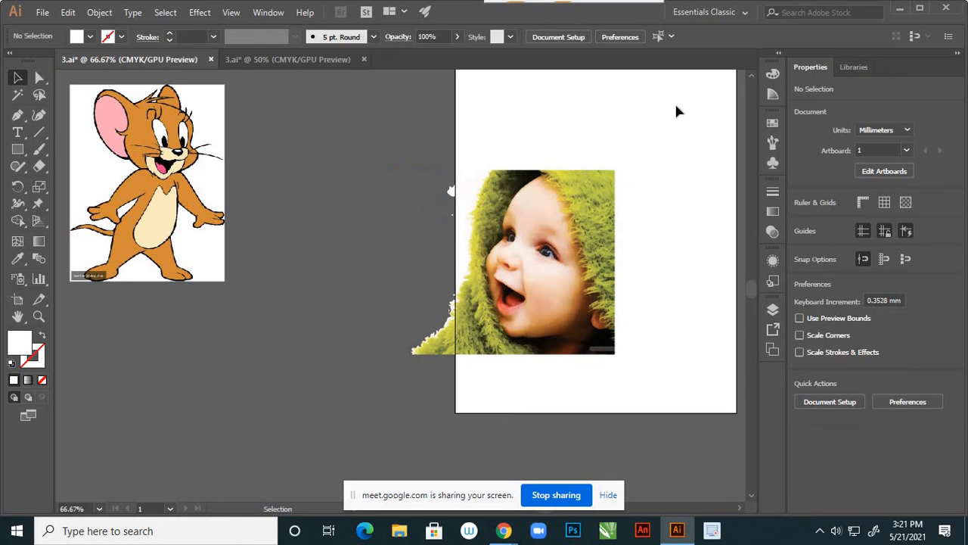
# - Move the whole set of baby paths off the artboard onto the gray pasteboard
pyautogui.click(438, 329)
pyautogui.moveTo(384, 345)
pyautogui.mouseDown()
pyautogui.moveTo(368, 330)
pyautogui.moveTo(399, 209)
pyautogui.mouseUp()
pyautogui.click(391, 156)
# - Delete the large white scrap and the two smaller white pieces beside the upper left corner of the green hood
pyautogui.scroll(3, 288, 241)
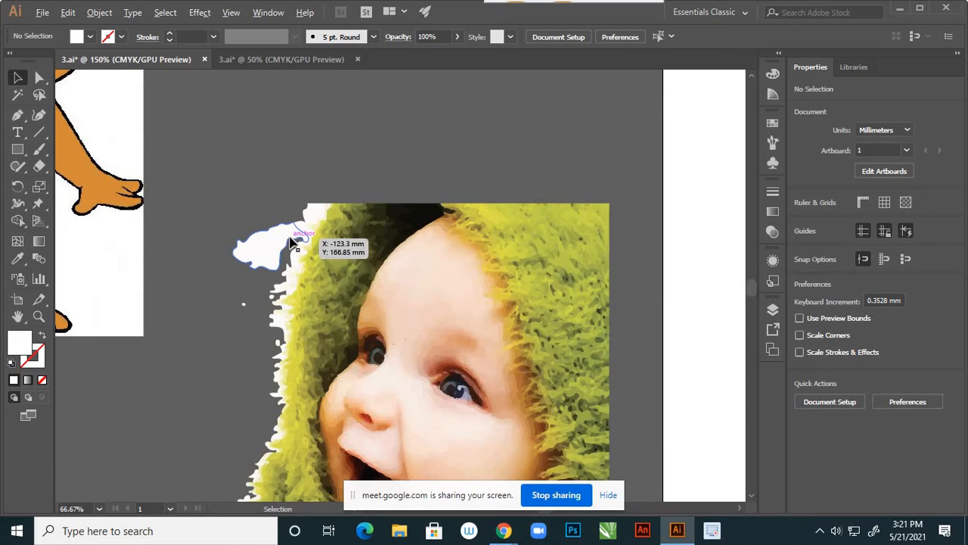
pyautogui.scroll(3, 249, 261)
pyautogui.click(242, 257)
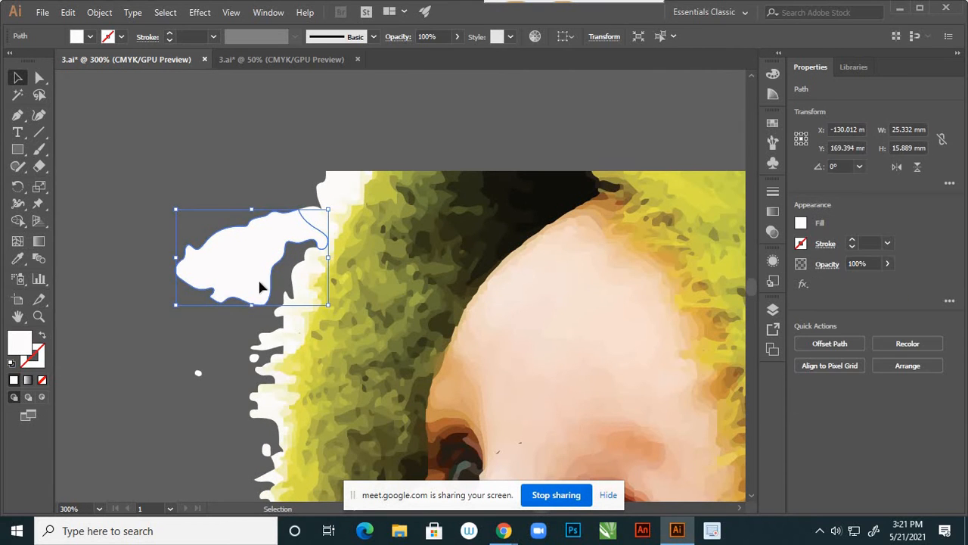
pyautogui.press('Delete')
pyautogui.click(337, 199)
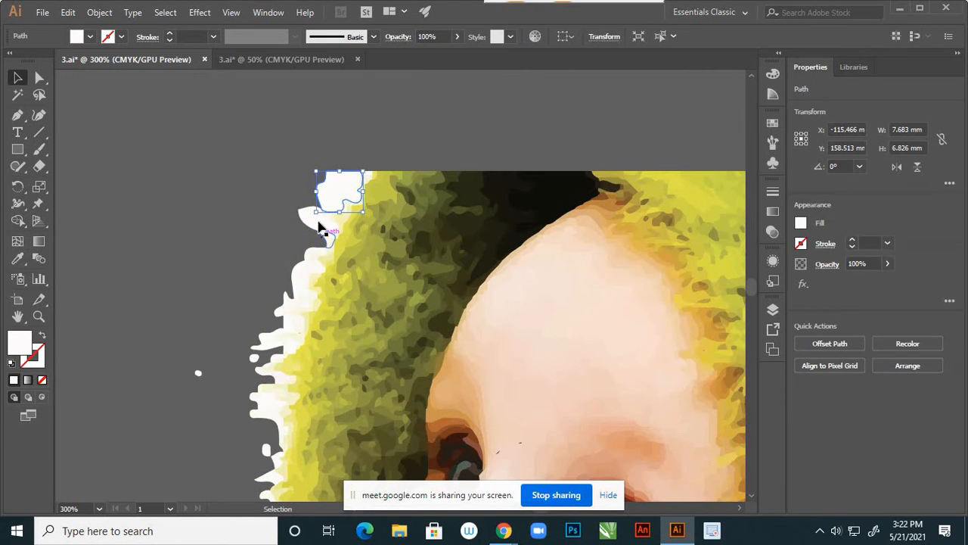
pyautogui.press('Delete')
pyautogui.click(319, 221)
pyautogui.press('Delete')
# - Delete white fringe pieces down the hood's left edge, from beside the upper forehead to just above eye level
pyautogui.click(302, 273)
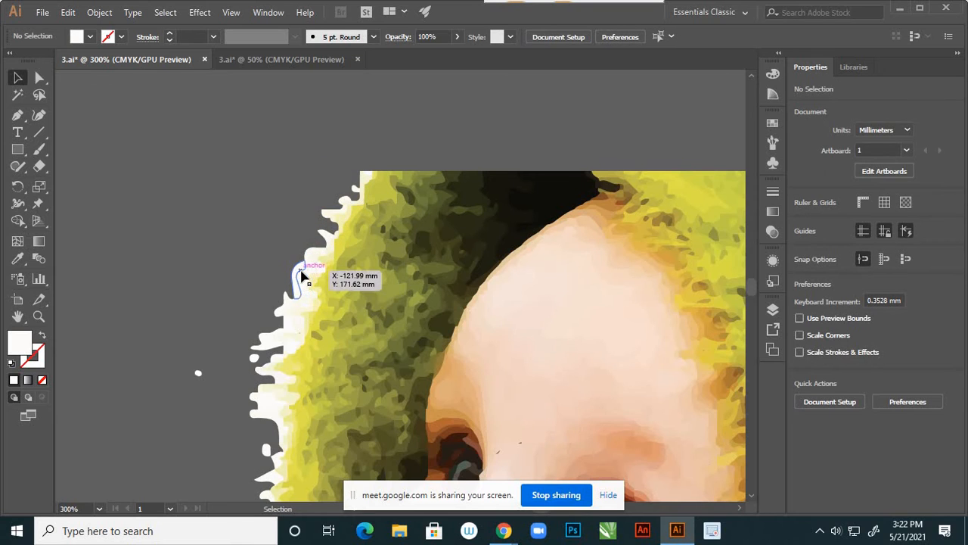
pyautogui.press('Delete')
pyautogui.click(285, 338)
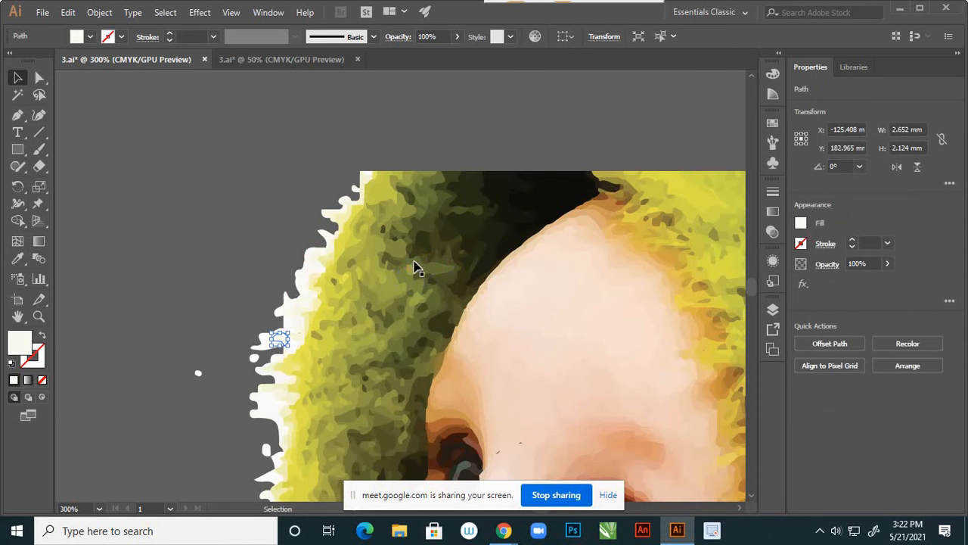
pyautogui.press('Delete')
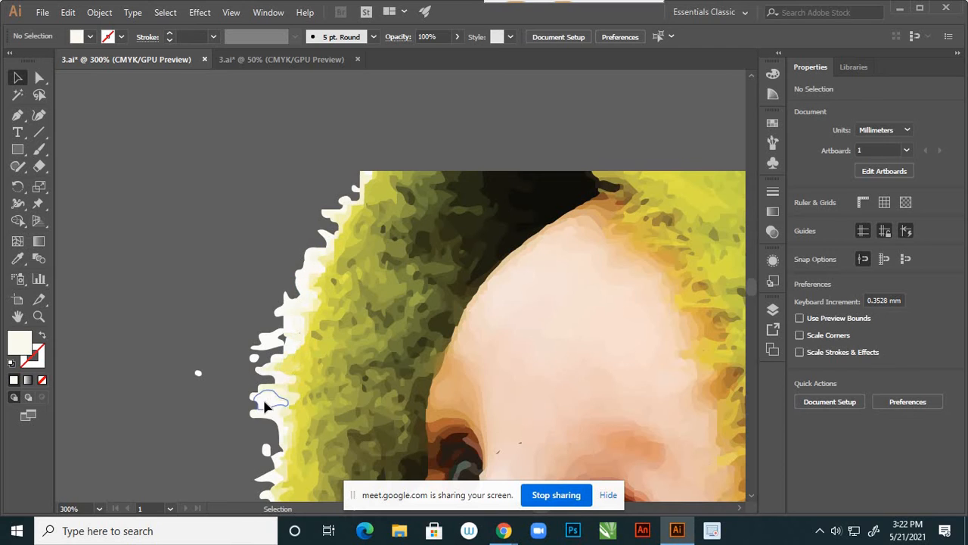
pyautogui.click(270, 398)
pyautogui.press('Delete')
pyautogui.click(267, 421)
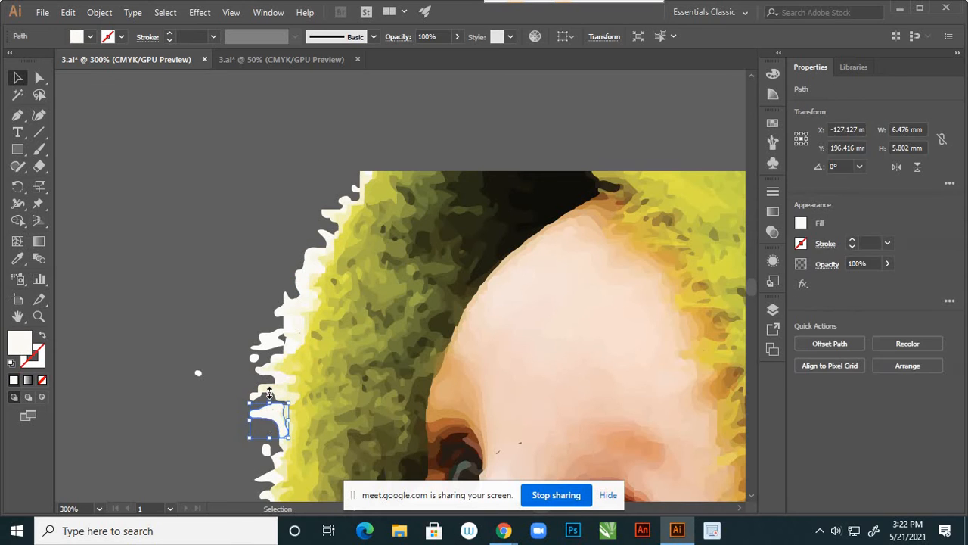
pyautogui.press('Delete')
# - Delete pale fringe pieces back up the hood's left edge, from just above eye level to beside the mid forehead
pyautogui.click(265, 374)
pyautogui.press('Delete')
pyautogui.click(265, 365)
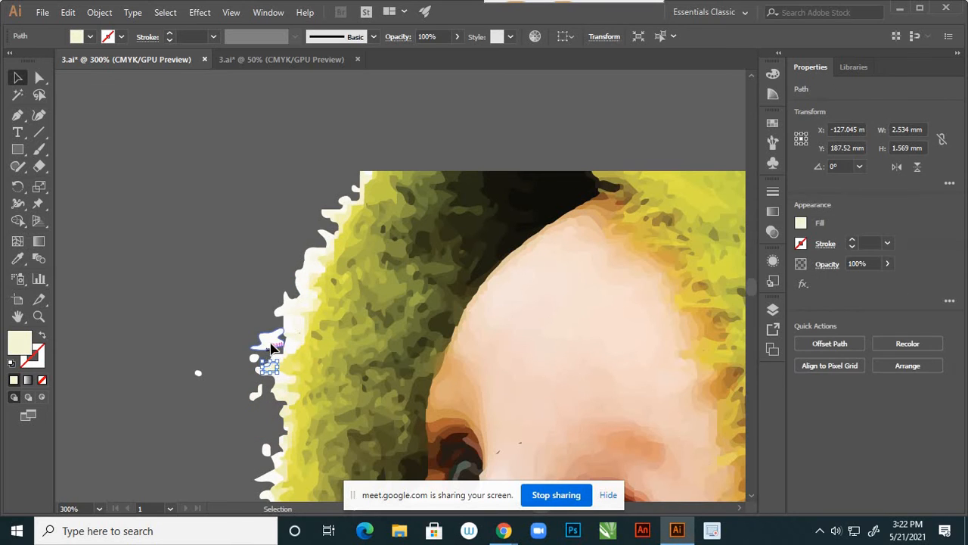
pyautogui.press('Delete')
pyautogui.click(268, 339)
pyautogui.press('Delete')
pyautogui.click(290, 307)
pyautogui.press('Delete')
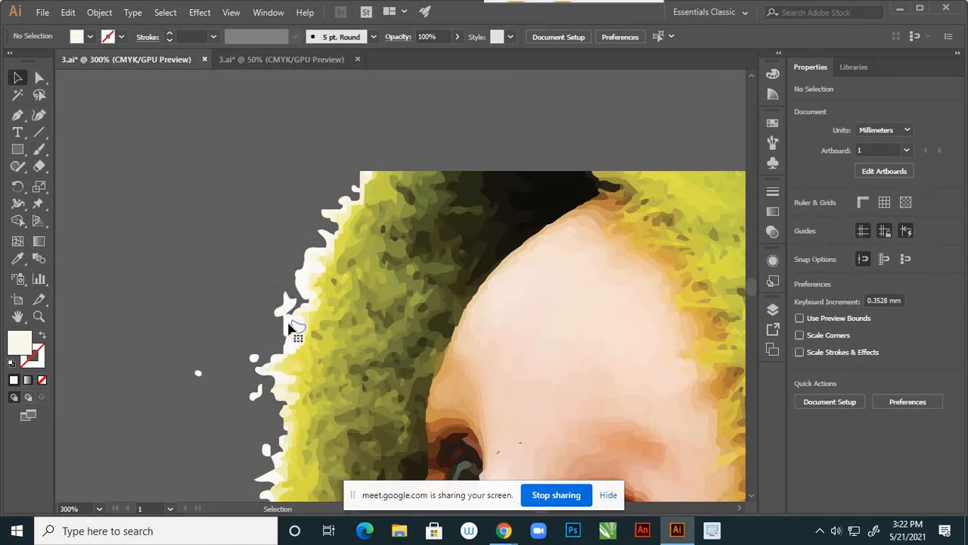
# - Delete the protruding white pieces on the hood's left edge beside the baby's upper forehead
pyautogui.click(287, 303)
pyautogui.press('Delete')
pyautogui.press('Delete')
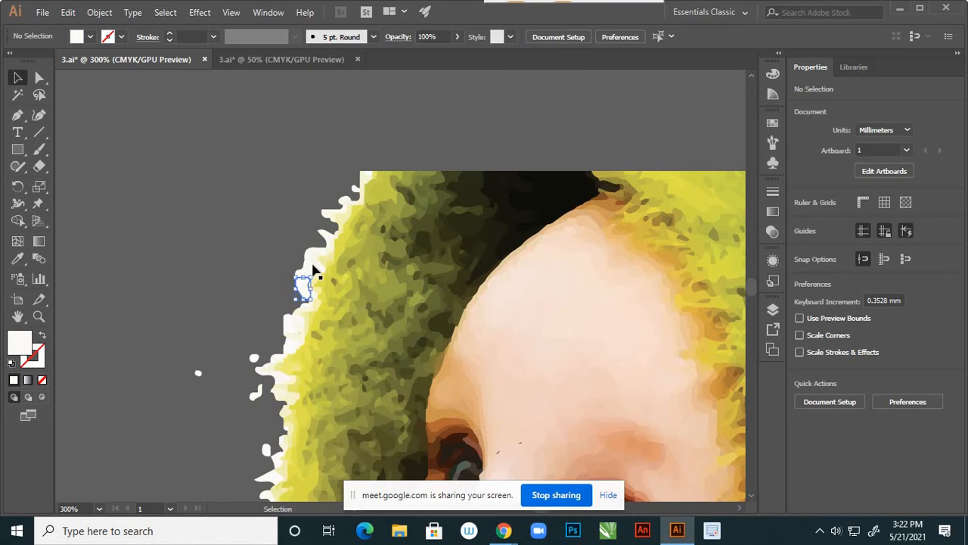
pyautogui.click(312, 270)
pyautogui.press('Delete')
pyautogui.click(317, 263)
pyautogui.press('Delete')
# - Delete three more white fringe pieces along the upper part of the hood's left edge
pyautogui.click(327, 233)
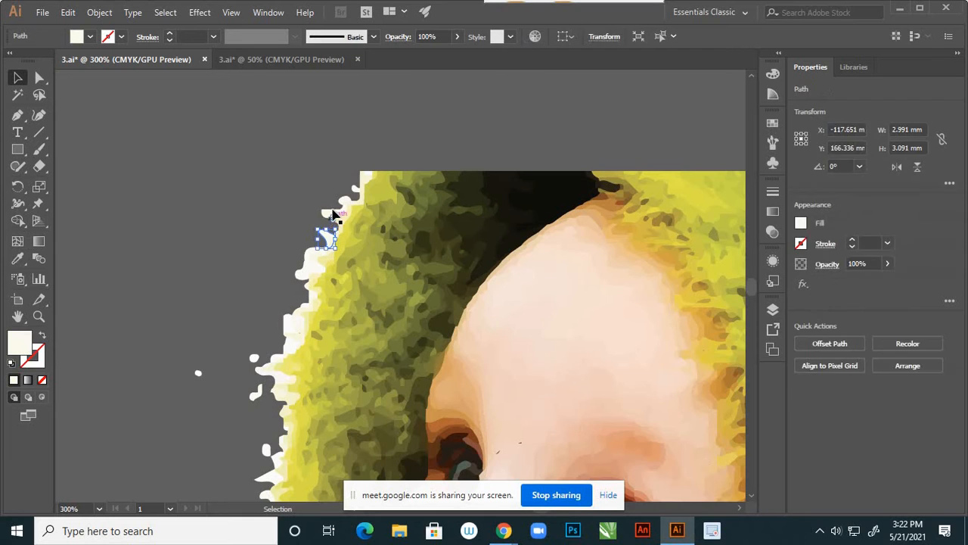
pyautogui.press('Delete')
pyautogui.click(330, 213)
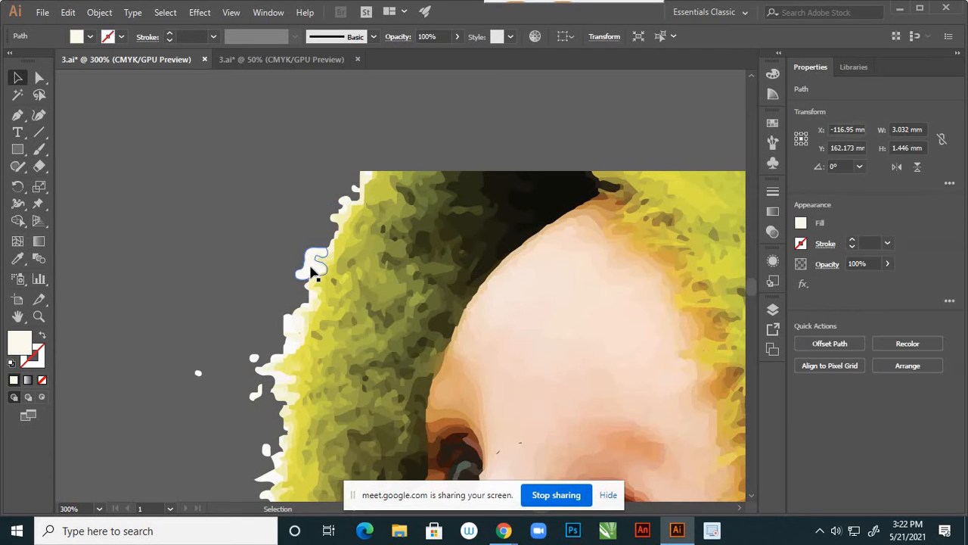
pyautogui.press('Delete')
pyautogui.click(311, 266)
pyautogui.press('Delete')
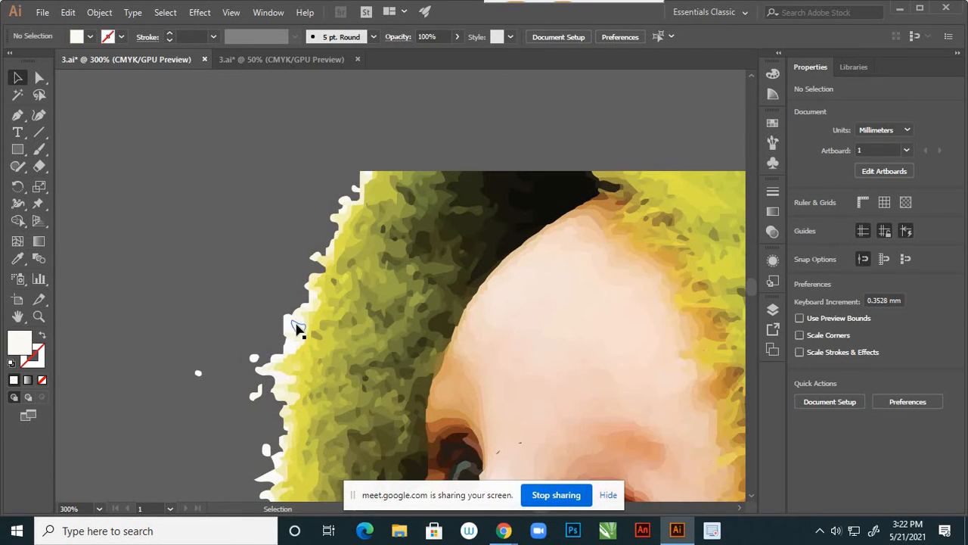
# - Delete the cluster of white scraps beside the middle of the hood's edge and the isolated white dot on the pasteboard
pyautogui.click(294, 327)
pyautogui.press('Delete')
pyautogui.click(292, 331)
pyautogui.click(267, 389)
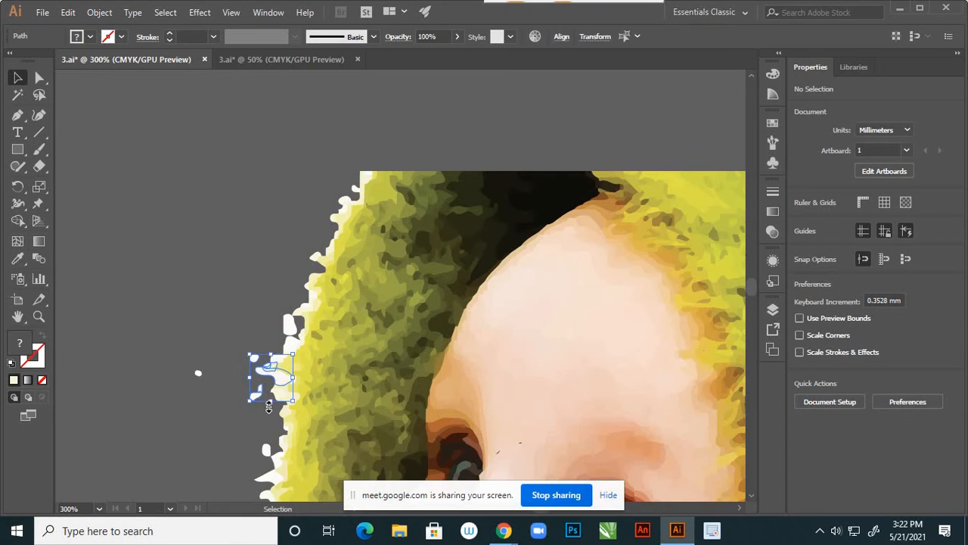
pyautogui.press('Delete')
pyautogui.moveTo(179, 340); pyautogui.dragTo(212, 429)
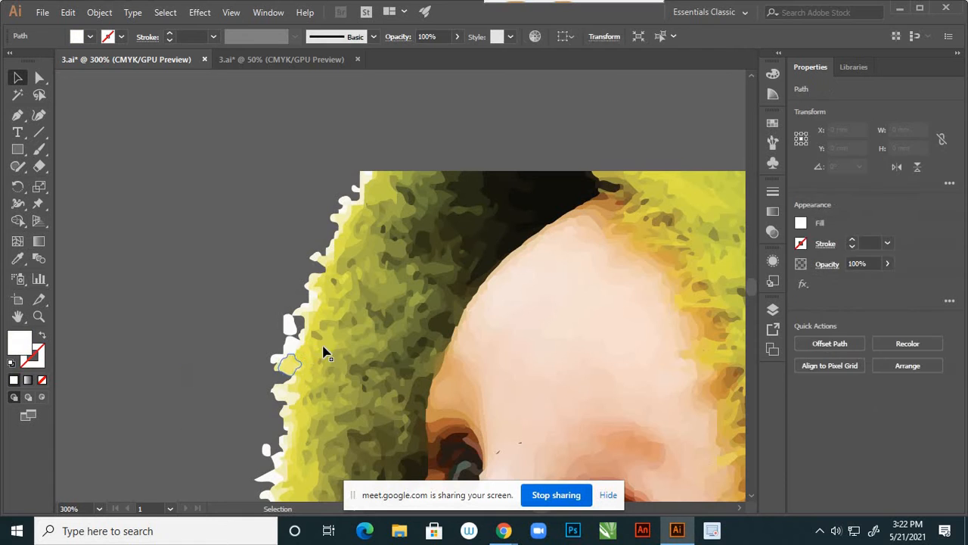
pyautogui.press('Delete')
# - Recolor the pale path on the baby's cheek below the eye with the light blue fill 7DD5F4, then deselect it
pyautogui.scroll(-1, 330, 347)
pyautogui.scroll(-4, 401, 305)
pyautogui.scroll(-1, 415, 302)
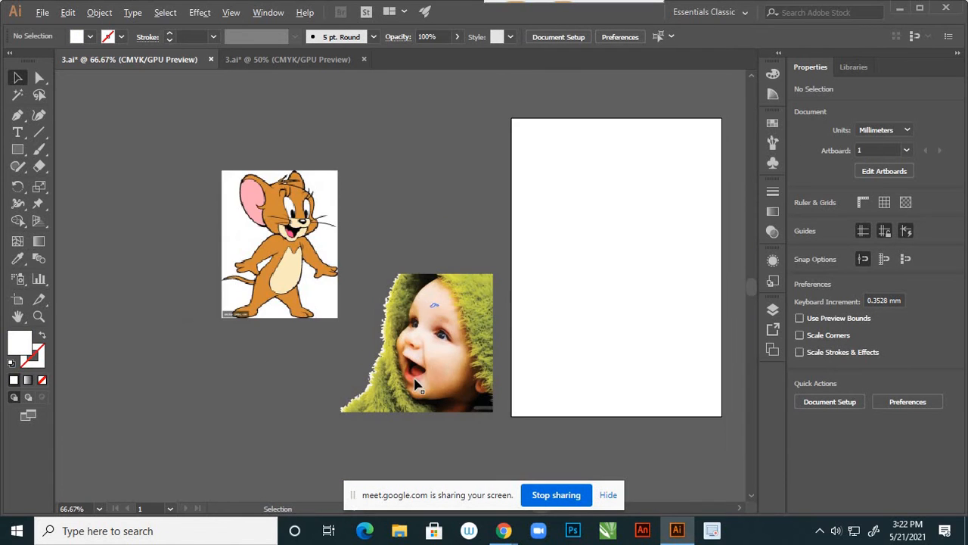
pyautogui.scroll(3, 432, 378)
pyautogui.scroll(1, 465, 331)
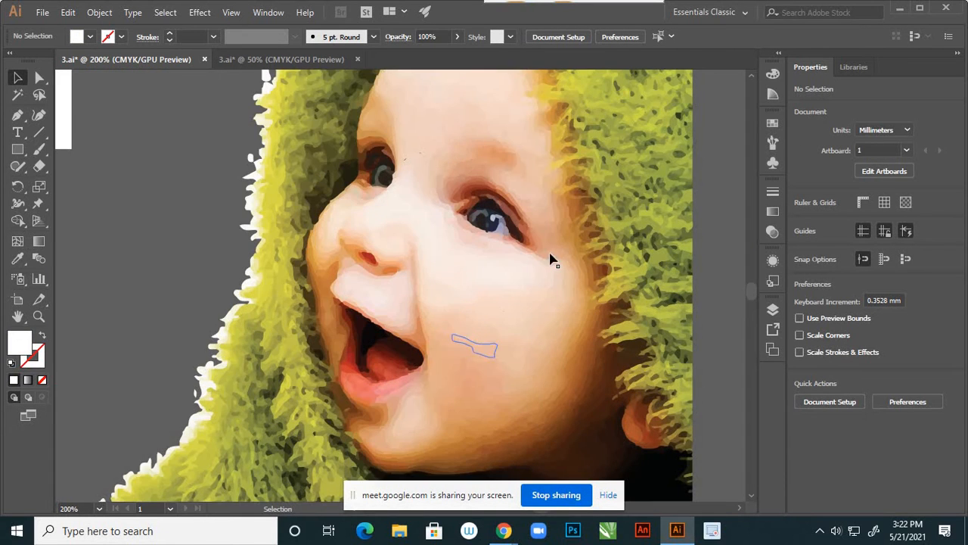
pyautogui.click(469, 272)
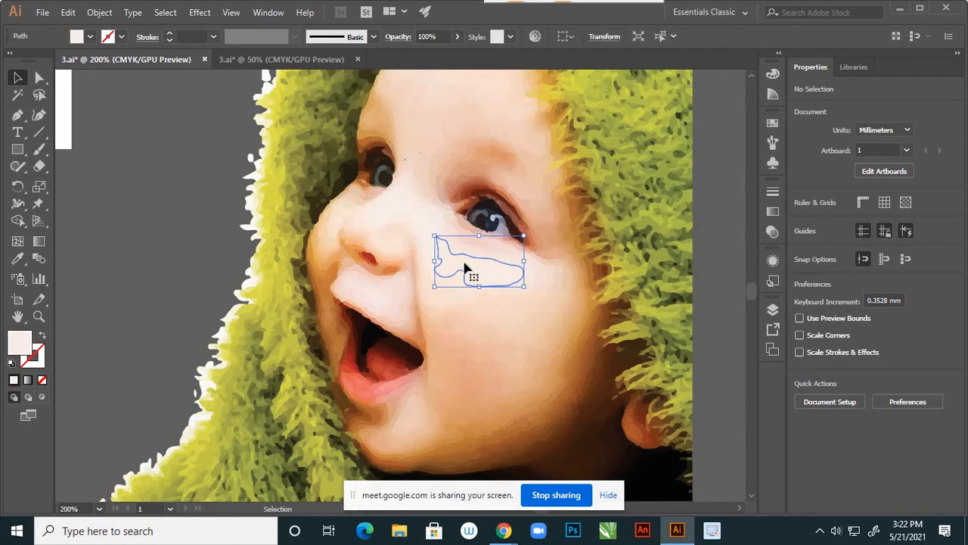
pyautogui.doubleClick(22, 344)
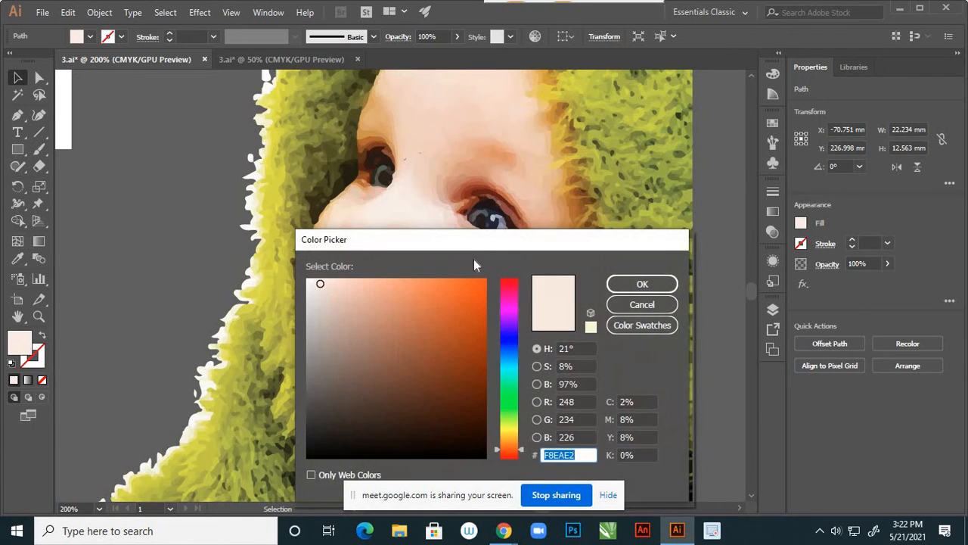
pyautogui.moveTo(495, 244); pyautogui.dragTo(765, 289)
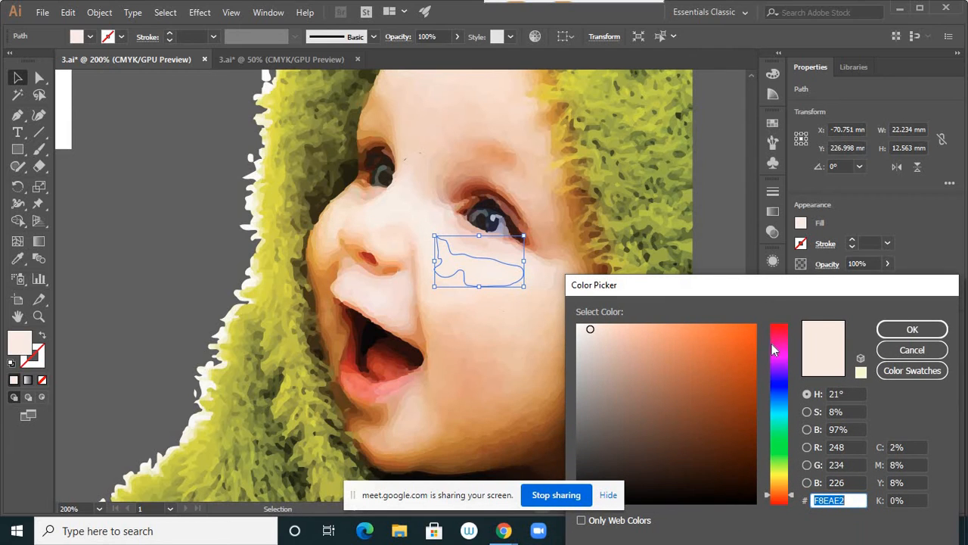
pyautogui.click(779, 406)
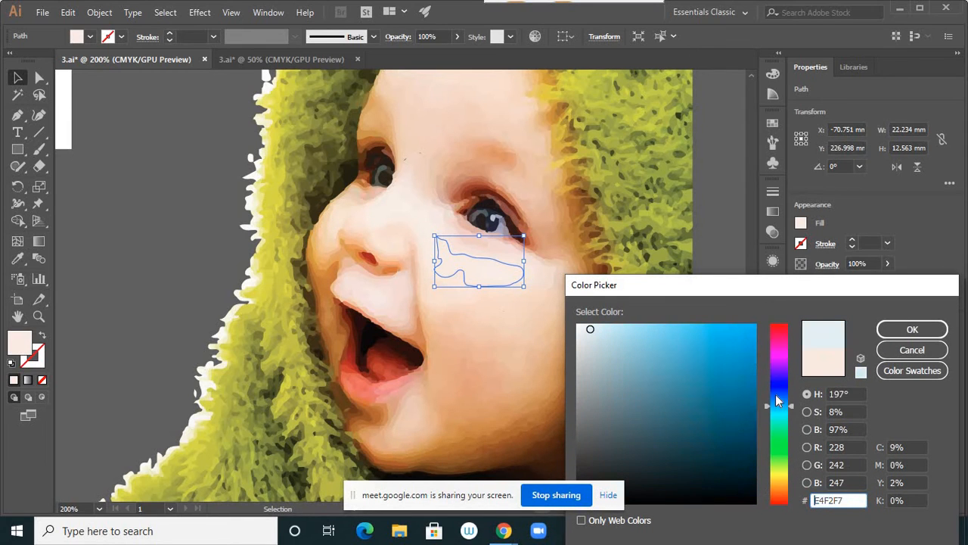
pyautogui.click(665, 329)
pyautogui.click(892, 329)
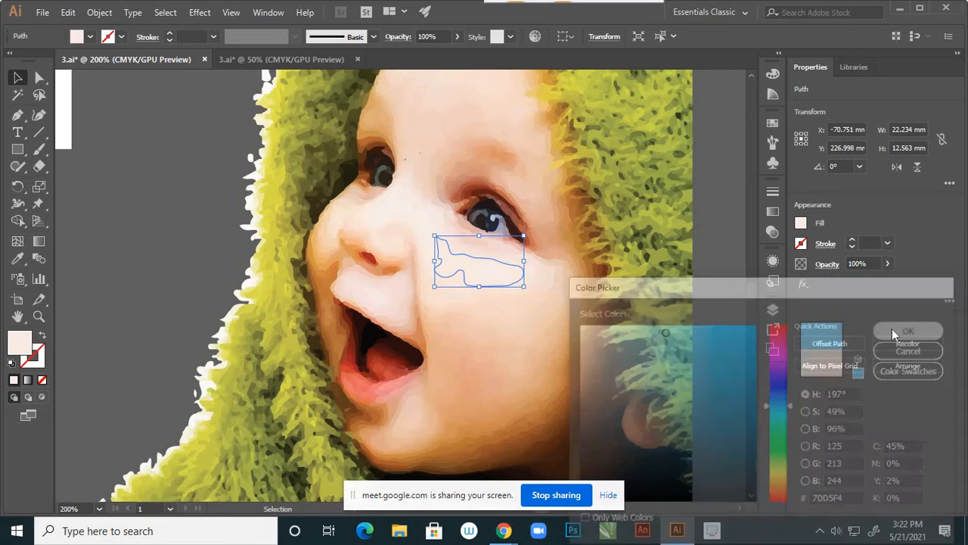
pyautogui.click(203, 240)
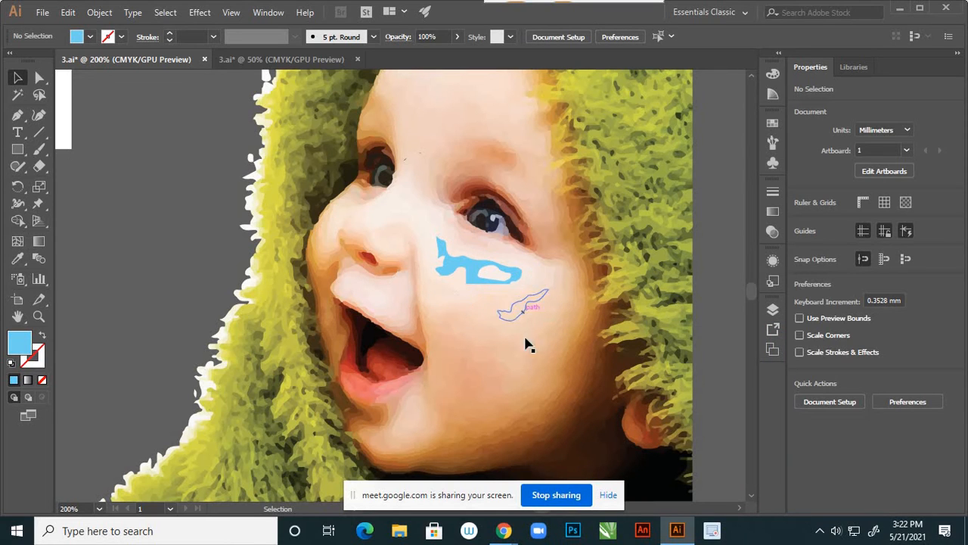
# - Undo the blue cheek fill and the latest deletions of white pieces along the hood's edge
pyautogui.scroll(-3, 449, 294)
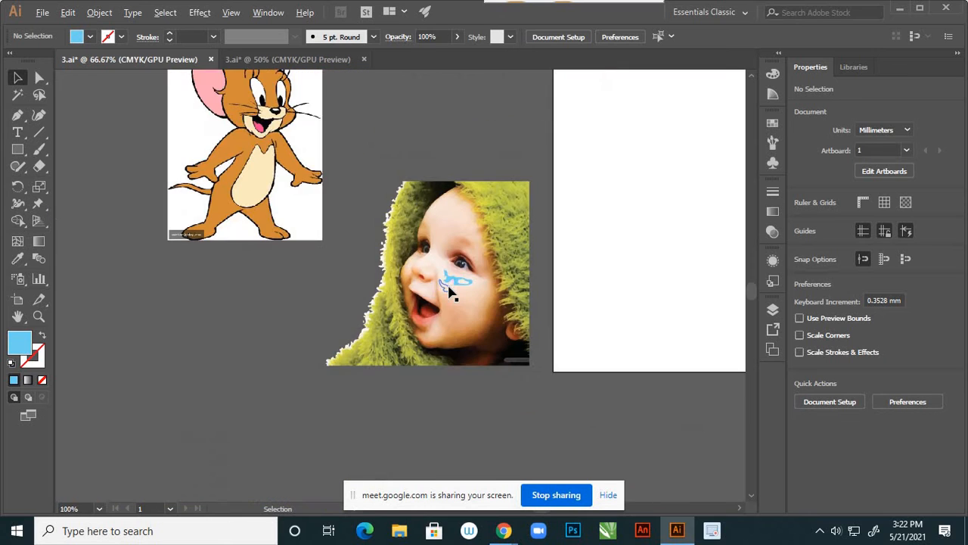
pyautogui.scroll(3, 450, 294)
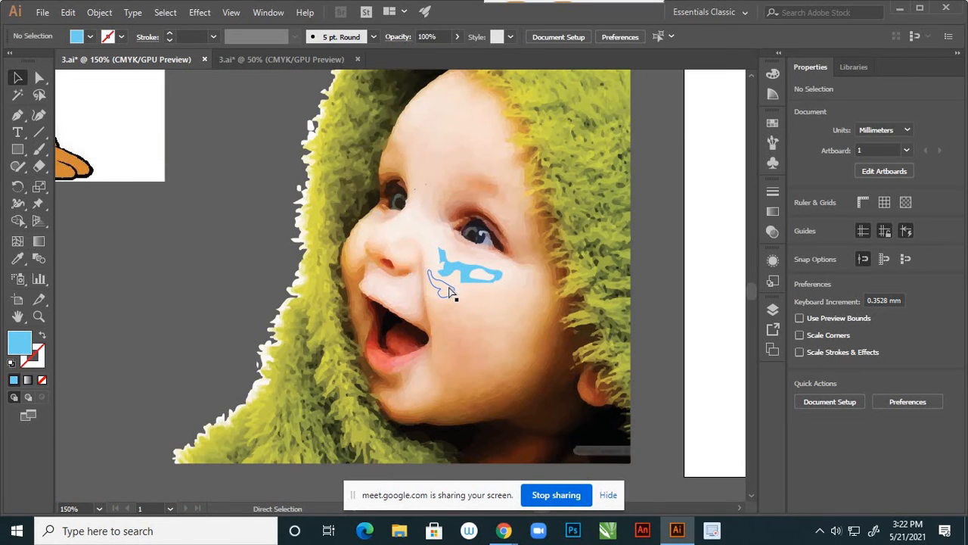
pyautogui.click(450, 294)
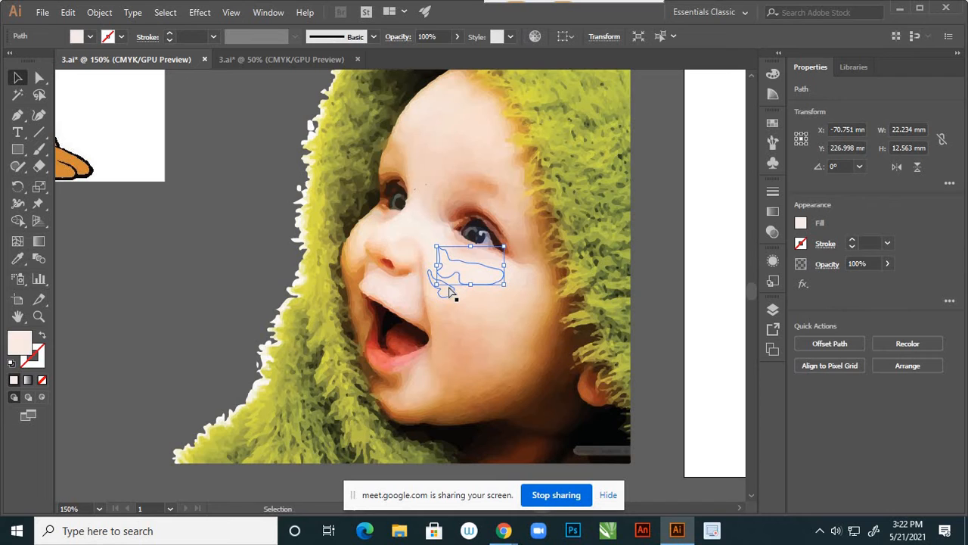
pyautogui.keyDown('shift'); pyautogui.click(449, 293); pyautogui.keyUp('shift')
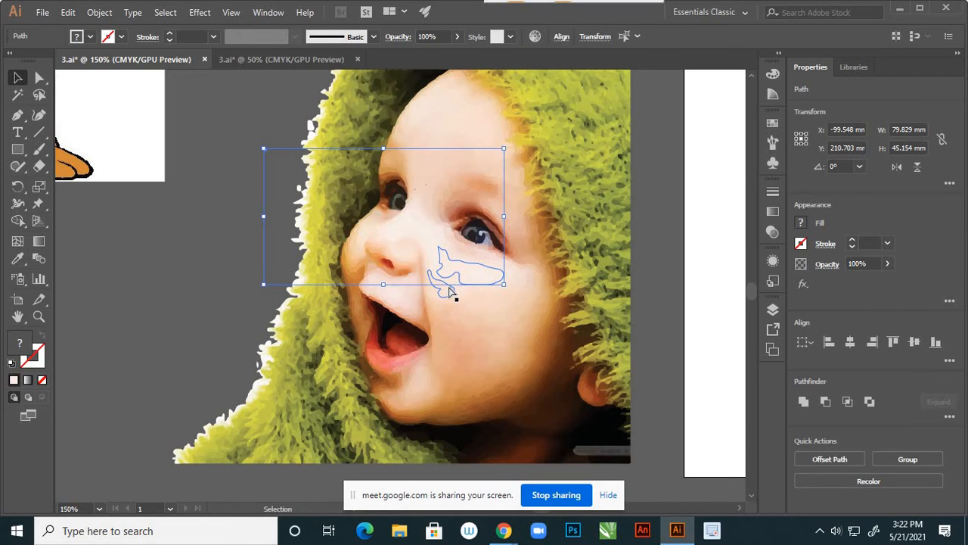
pyautogui.keyDown('shift'); pyautogui.click(449, 293); pyautogui.keyUp('shift')
pyautogui.keyDown('shift'); pyautogui.click(449, 294); pyautogui.keyUp('shift')
pyautogui.keyDown('shift'); pyautogui.click(449, 294); pyautogui.keyUp('shift')
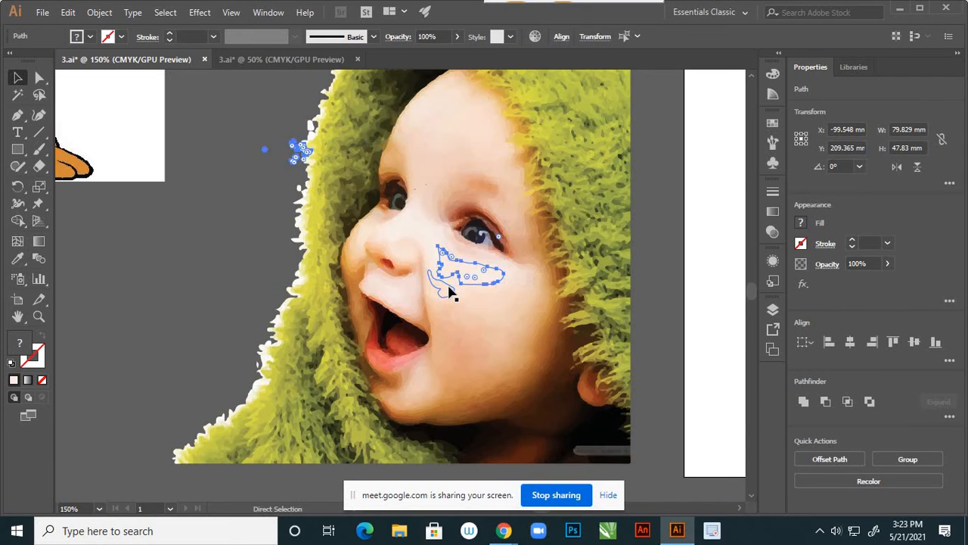
pyautogui.keyDown('shift'); pyautogui.click(449, 293); pyautogui.keyUp('shift')
pyautogui.keyDown('shift'); pyautogui.click(449, 294); pyautogui.keyUp('shift')
pyautogui.keyDown('shift'); pyautogui.click(449, 293); pyautogui.keyUp('shift')
pyautogui.keyDown('shift'); pyautogui.click(449, 293); pyautogui.keyUp('shift')
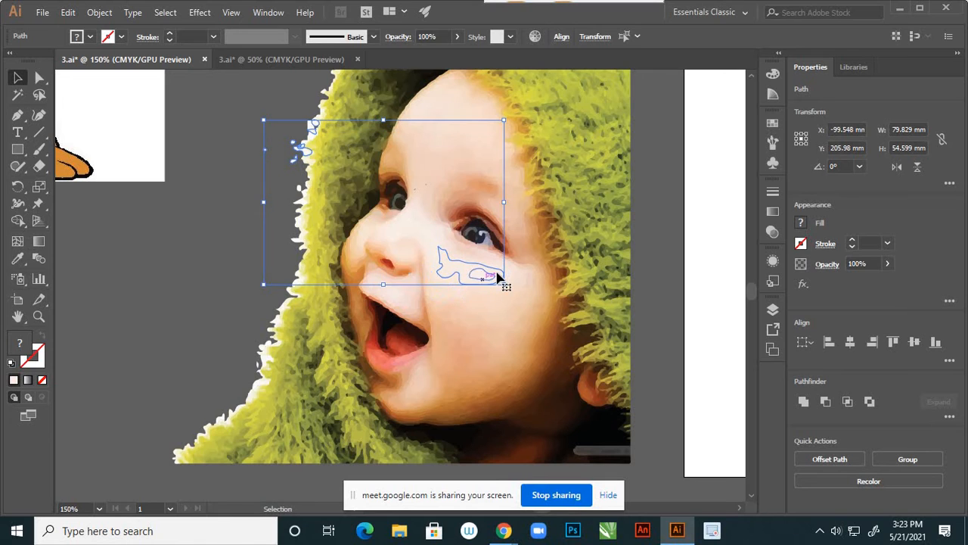
pyautogui.scroll(-3, 497, 278)
pyautogui.press('a')
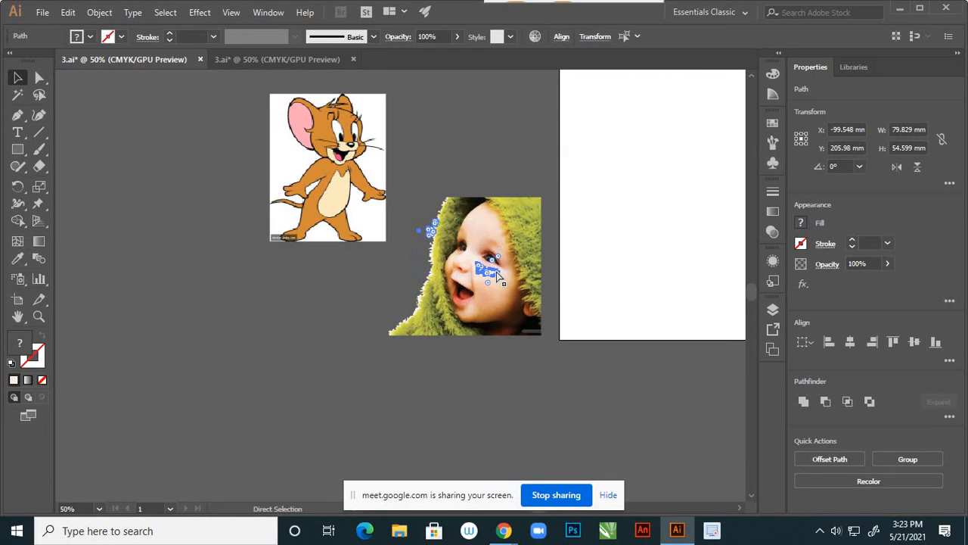
# - Undo the earlier deletions along the hood's edge and the move of the baby paths off the artboard
pyautogui.hotkey('ctrl', 'z')
pyautogui.hotkey('ctrl', 'z')
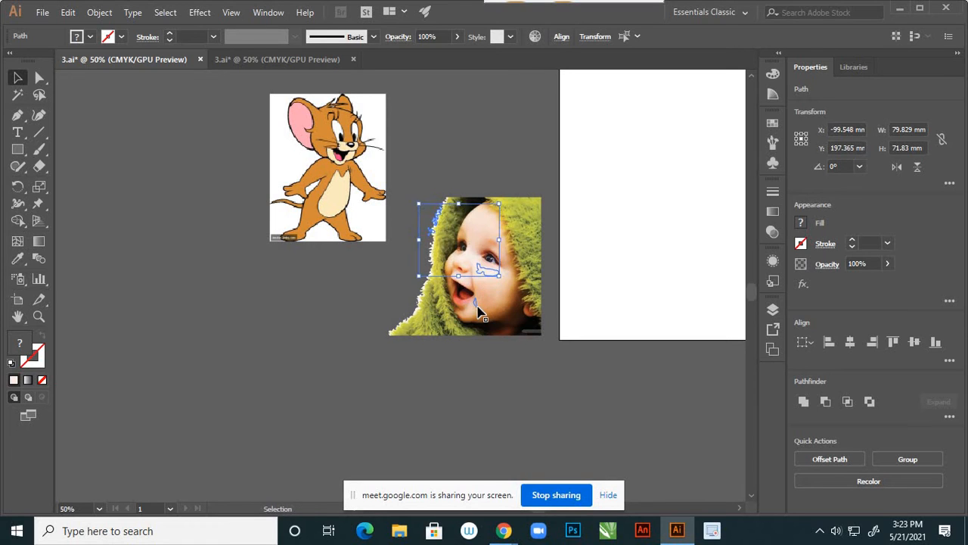
pyautogui.hotkey('ctrl', 'z')
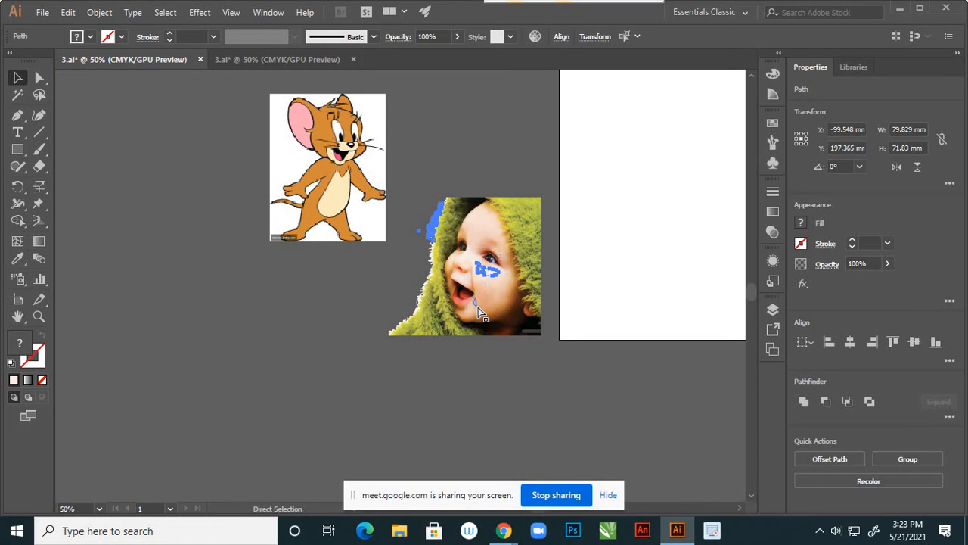
pyautogui.press('v')
pyautogui.press('a')
pyautogui.hotkey('ctrl', 'z')
pyautogui.hotkey('ctrl', 'z')
pyautogui.hotkey('ctrl', 'z')
pyautogui.hotkey('ctrl', 'z')
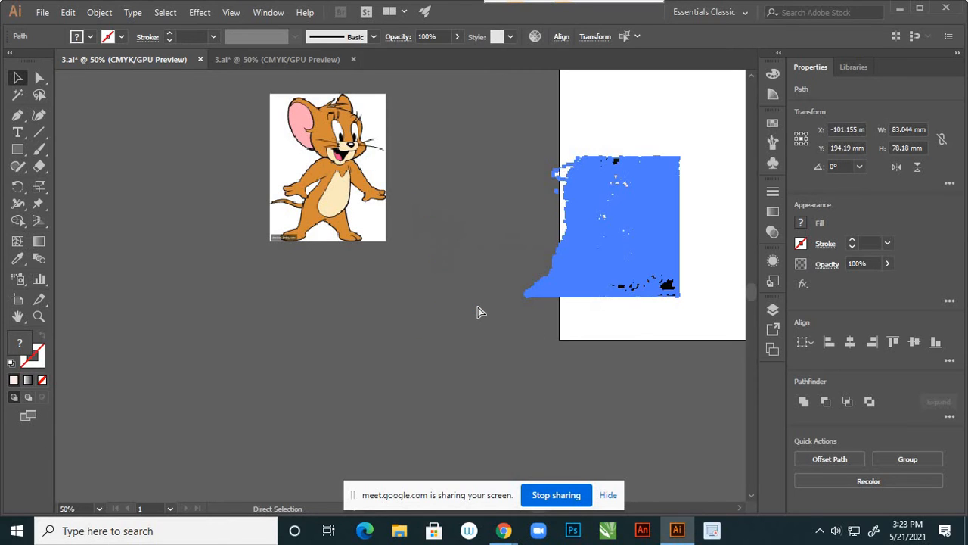
# - Undo the background removal and everything back through the expansion, returning the baby to an unexpanded image tracing
pyautogui.hotkey('ctrl', 'z')
pyautogui.hotkey('ctrl', 'z')
pyautogui.hotkey('ctrl', 'z')
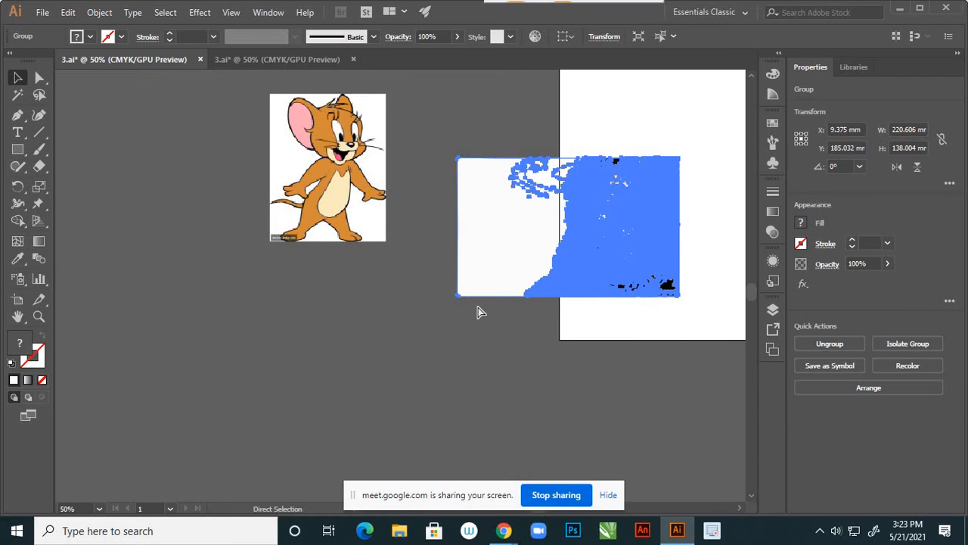
pyautogui.hotkey('ctrl', 'z')
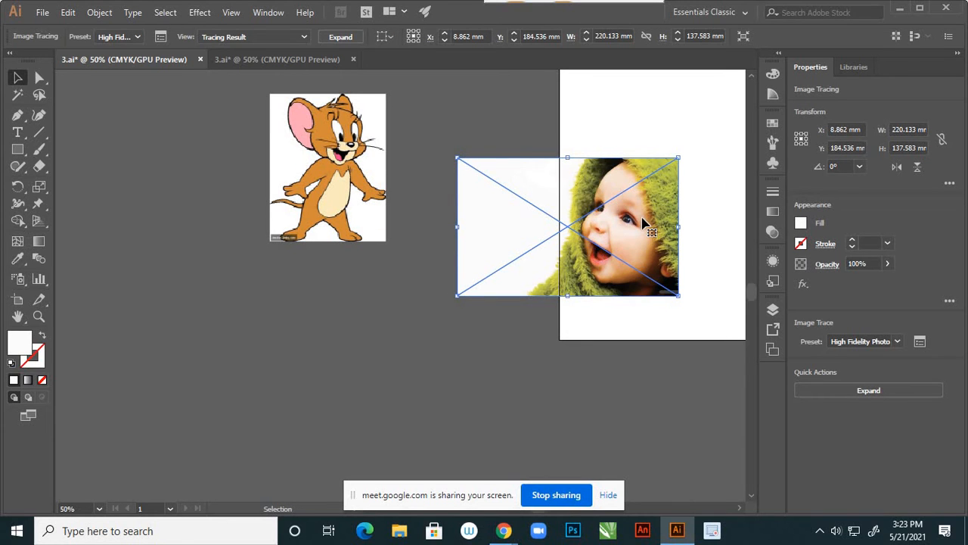
# - Undo the High Fidelity Photo tracing of the baby, returning it to the linked photo
pyautogui.scroll(5, 648, 225)
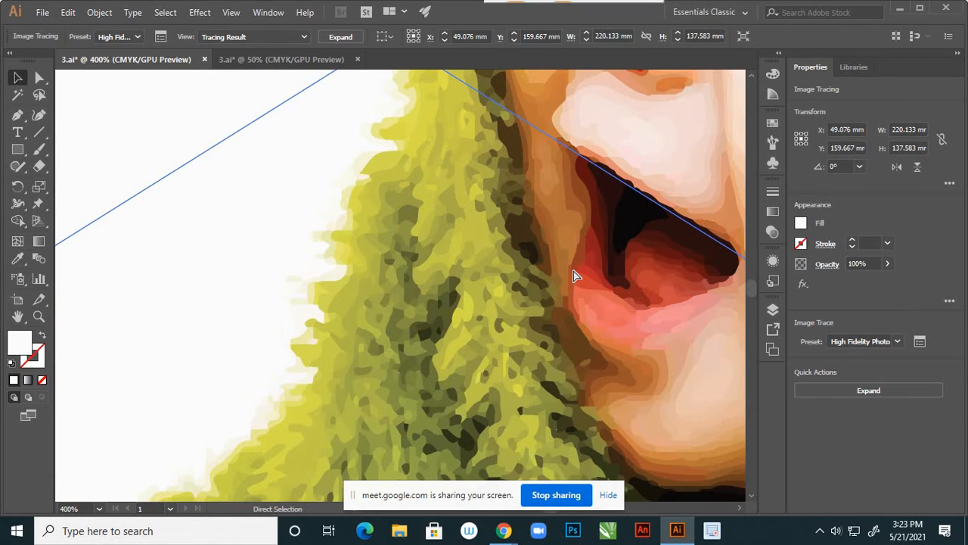
pyautogui.hotkey('ctrl', 'z')
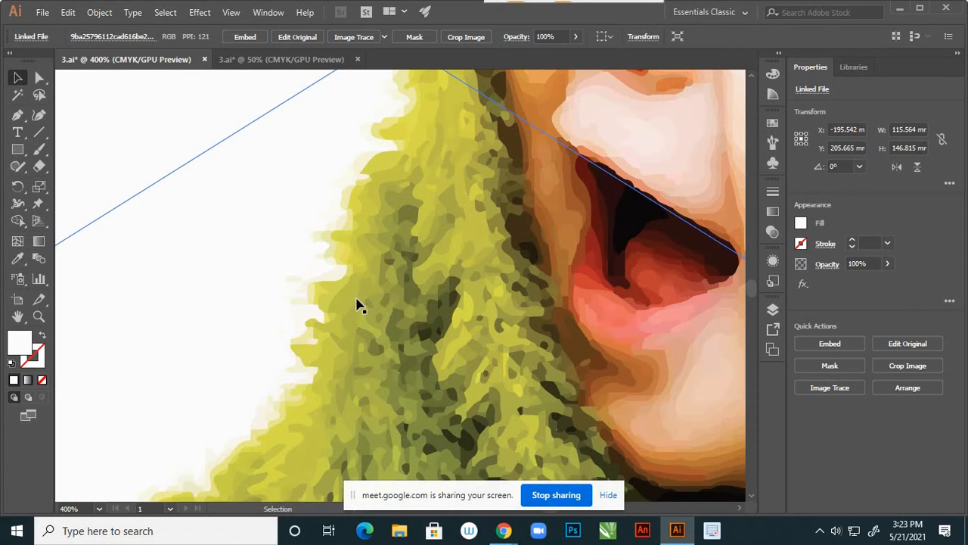
pyautogui.press('space')
pyautogui.moveTo(306, 329); pyautogui.dragTo(123, 392)
pyautogui.click(306, 329)
pyautogui.moveTo(347, 307); pyautogui.dragTo(90, 189)
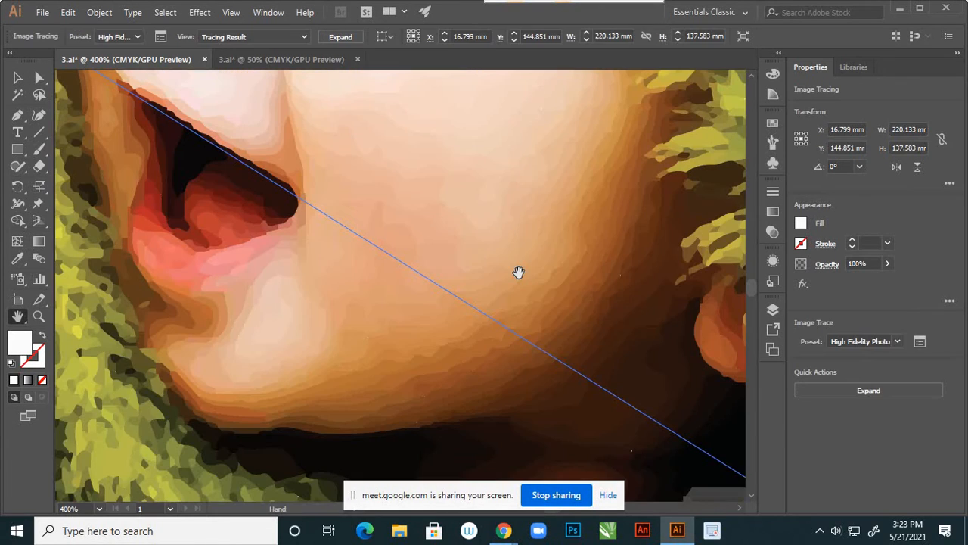
pyautogui.hotkey('ctrl', 'a')
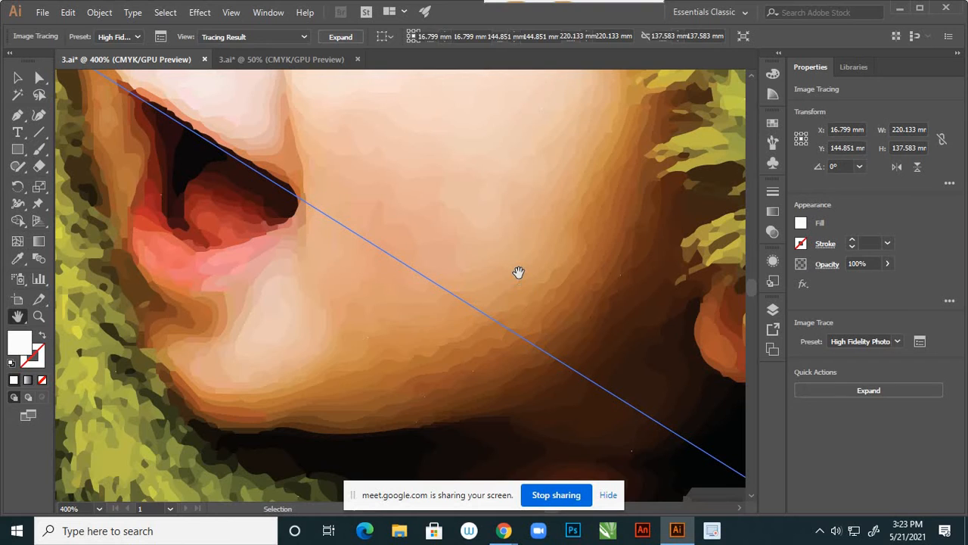
pyautogui.press('space')
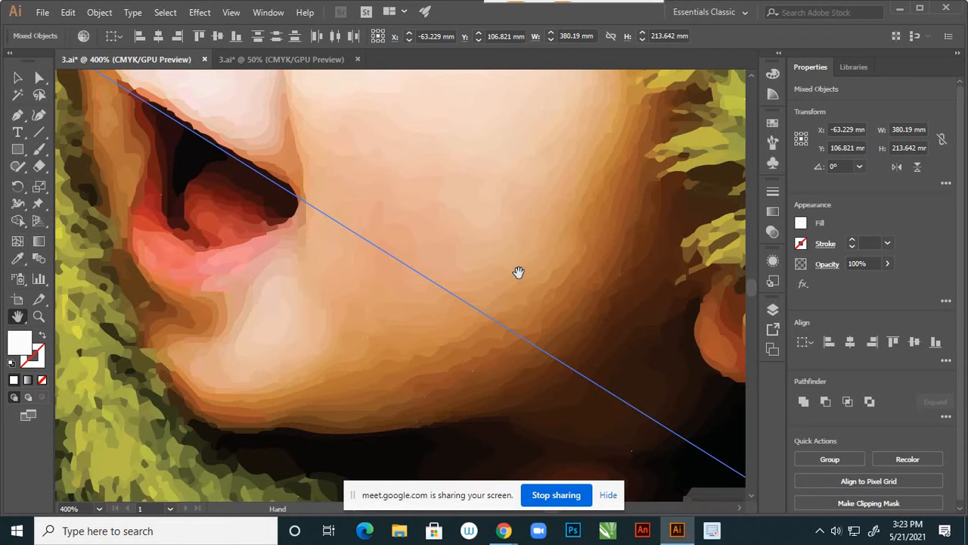
pyautogui.keyDown('ctrl'); pyautogui.click(519, 279); pyautogui.keyUp('ctrl')
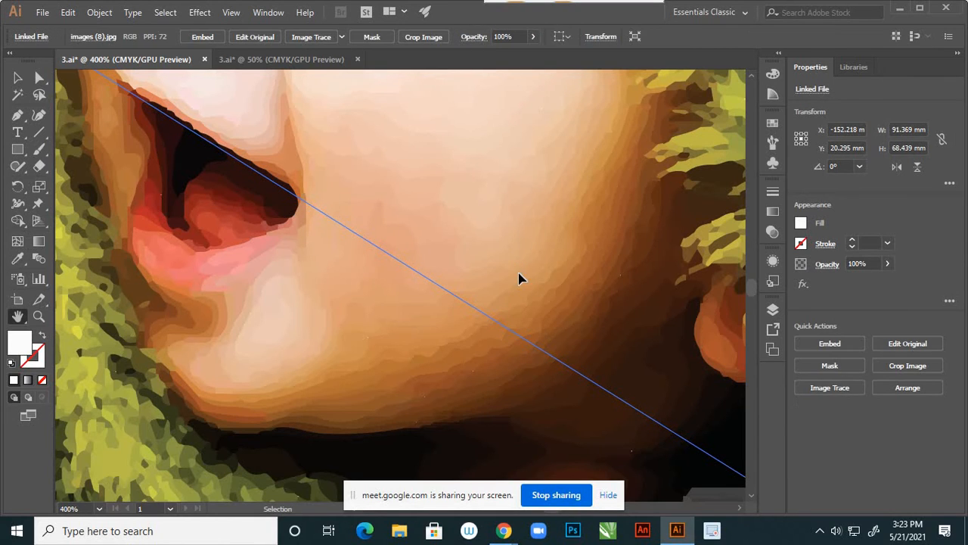
pyautogui.hotkey('ctrl', 'z')
pyautogui.moveTo(471, 218); pyautogui.dragTo(551, 308)
pyautogui.scroll(-5, 548, 305)
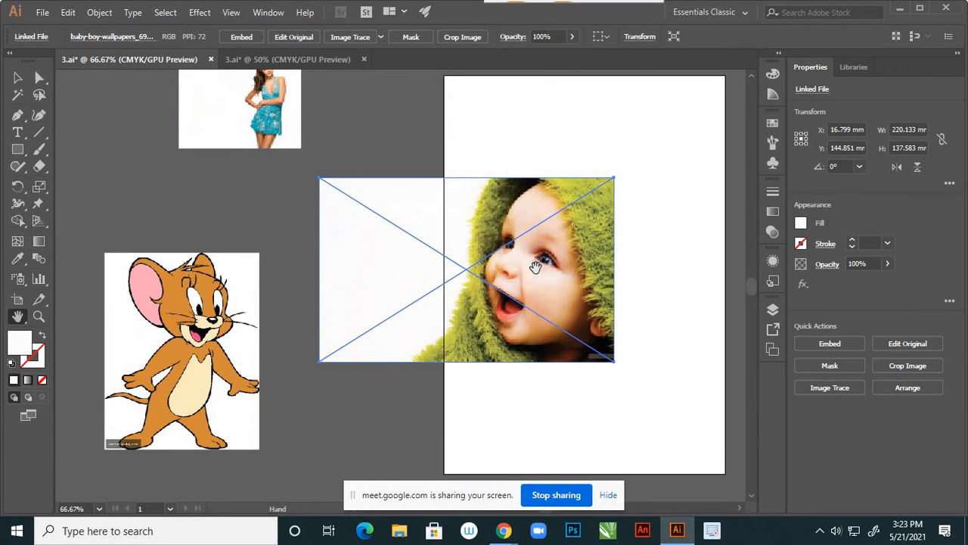
# - Trace the baby photo with the 3 Colors preset and deselect it
pyautogui.click(381, 37)
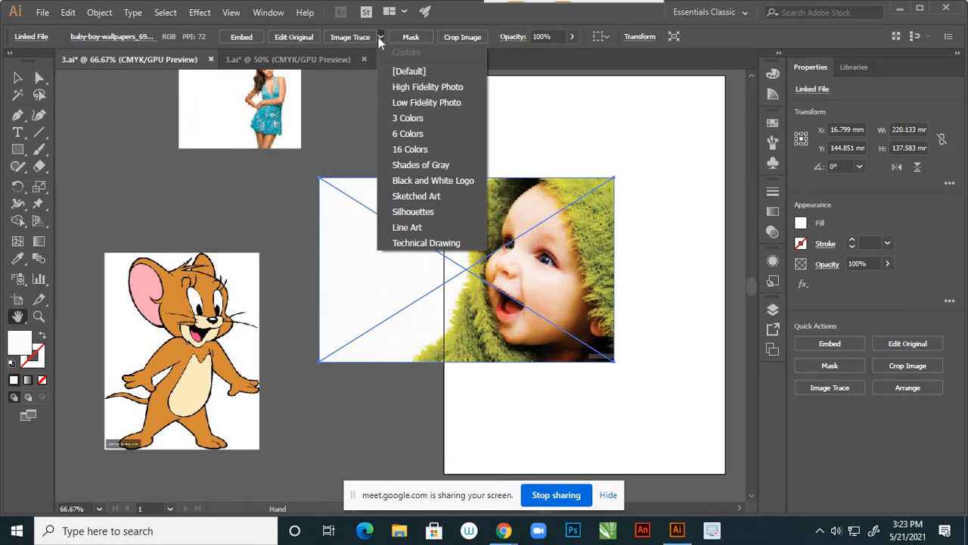
pyautogui.click(409, 119)
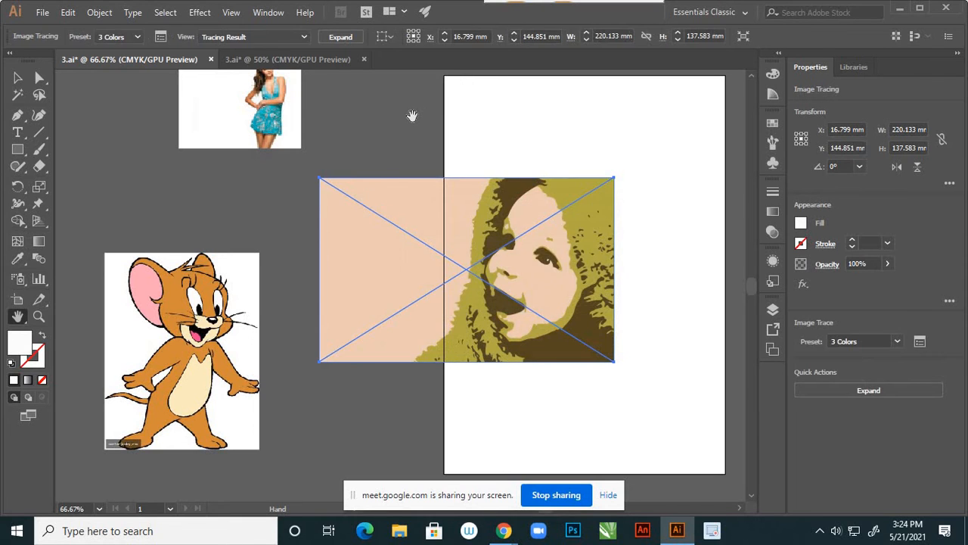
pyautogui.click(17, 78)
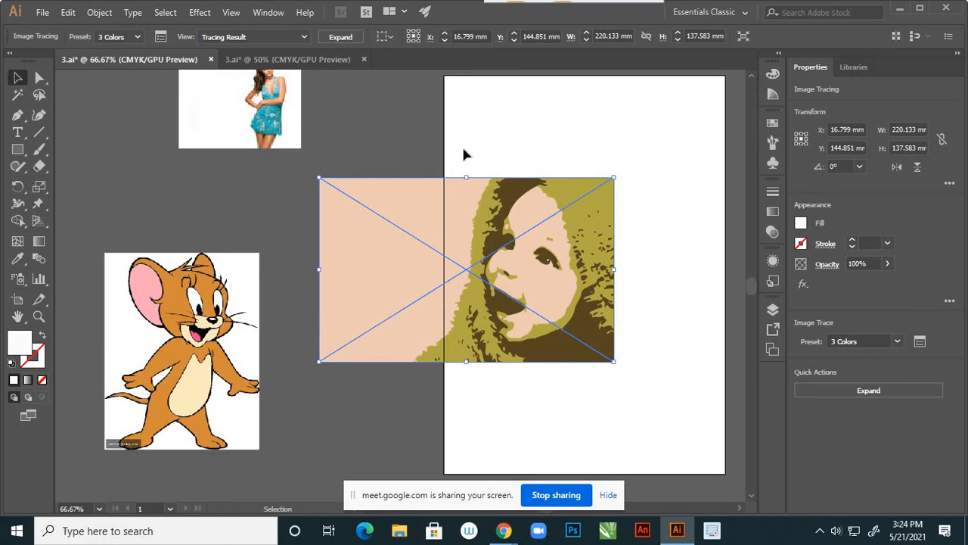
pyautogui.click(482, 143)
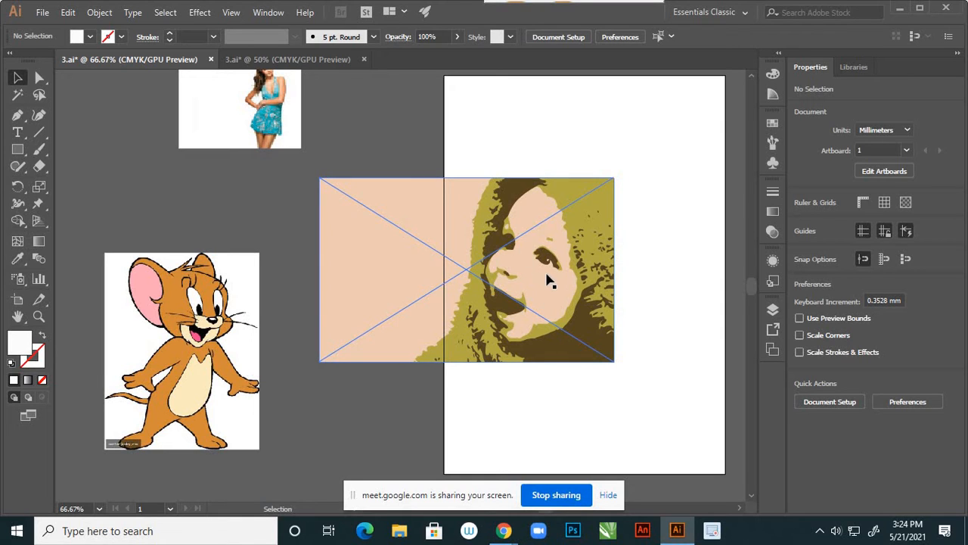
# - Examine the flat color shapes of the three-color tracing around the baby's eye and face
pyautogui.scroll(3, 552, 278)
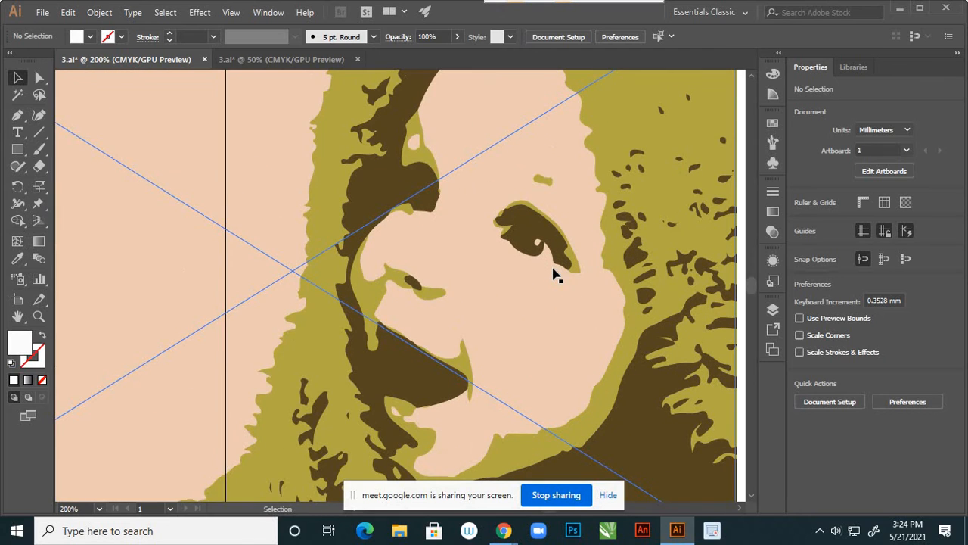
pyautogui.scroll(1, 596, 312)
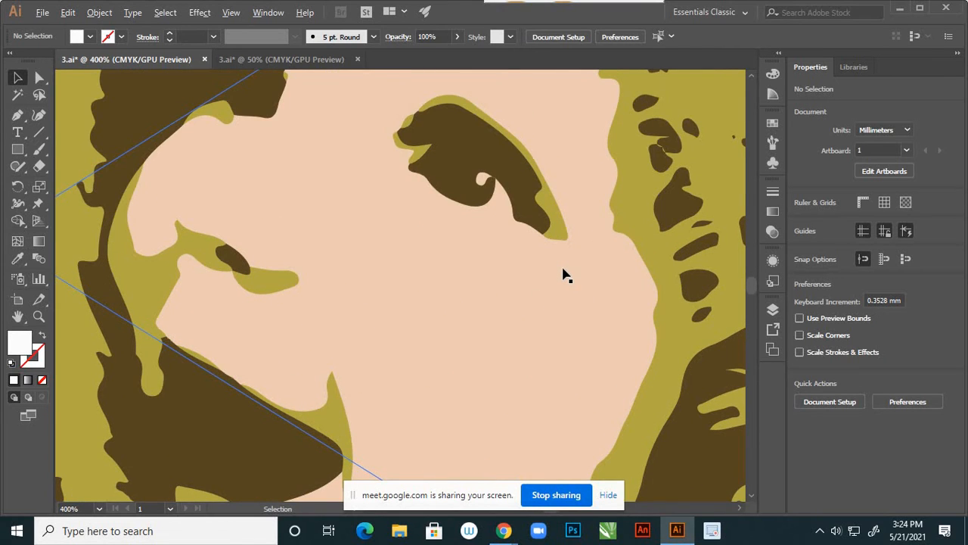
pyautogui.scroll(-1, 563, 274)
pyautogui.scroll(-1, 527, 257)
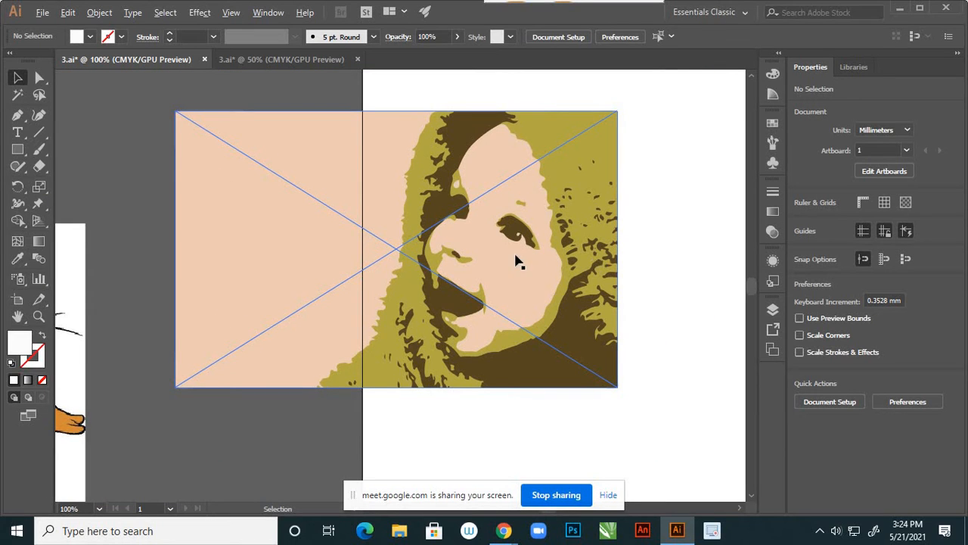
pyautogui.scroll(-1, 522, 255)
pyautogui.scroll(1, 513, 250)
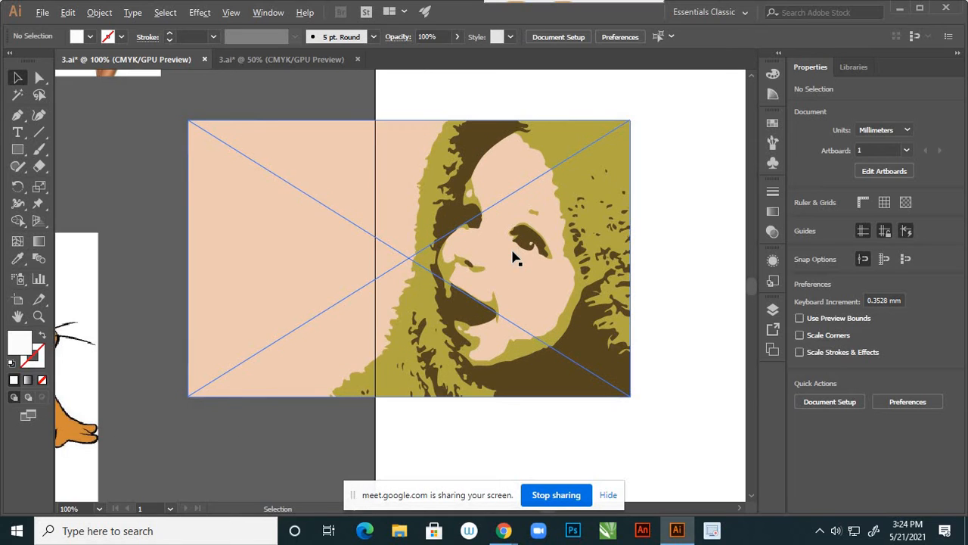
pyautogui.scroll(1, 513, 254)
pyautogui.scroll(-1, 539, 257)
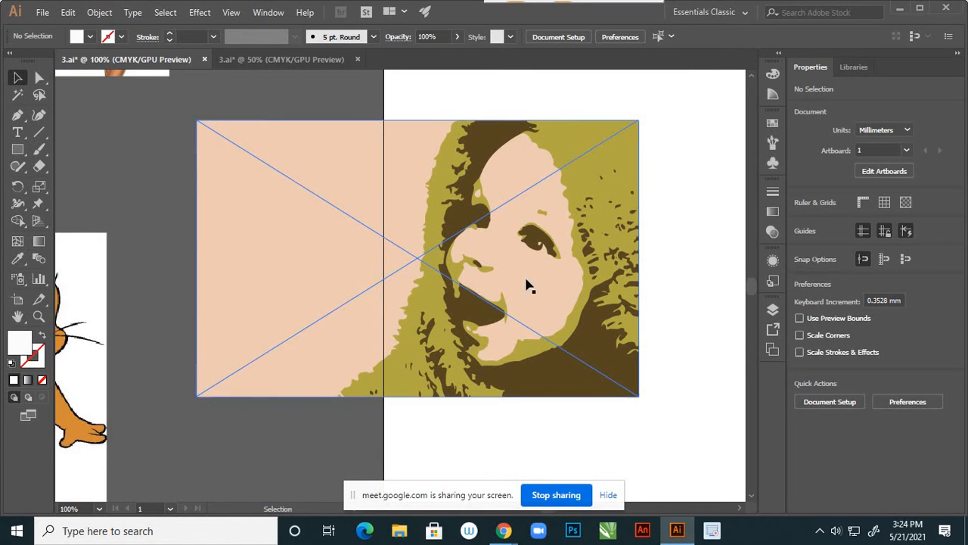
# - Expand the three-color baby tracing into paths, ungroup them and clear the selection
pyautogui.click(512, 282)
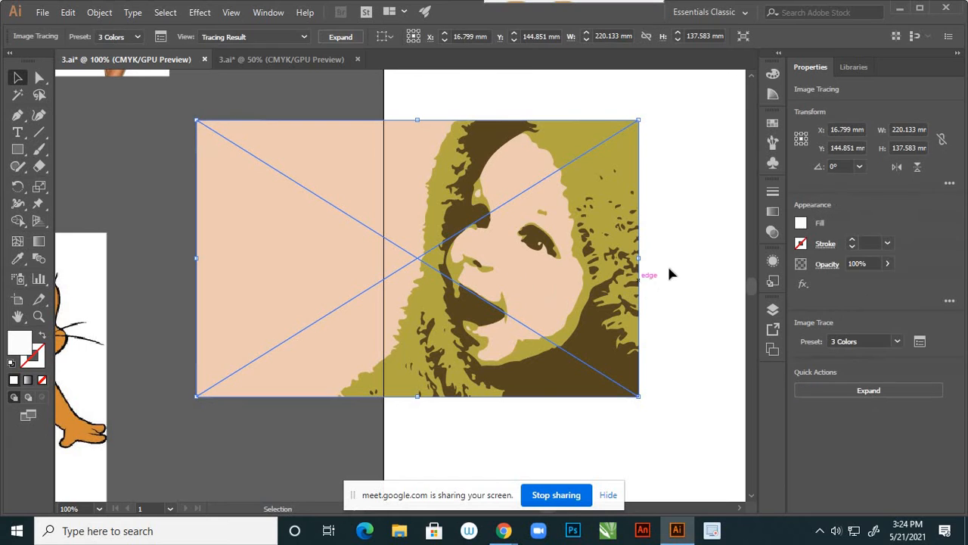
pyautogui.click(879, 391)
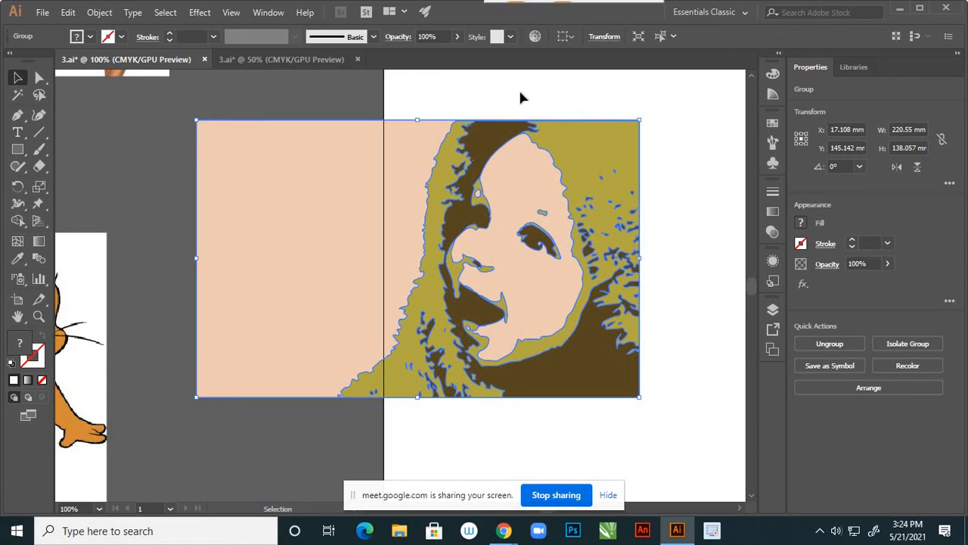
pyautogui.rightClick(505, 174)
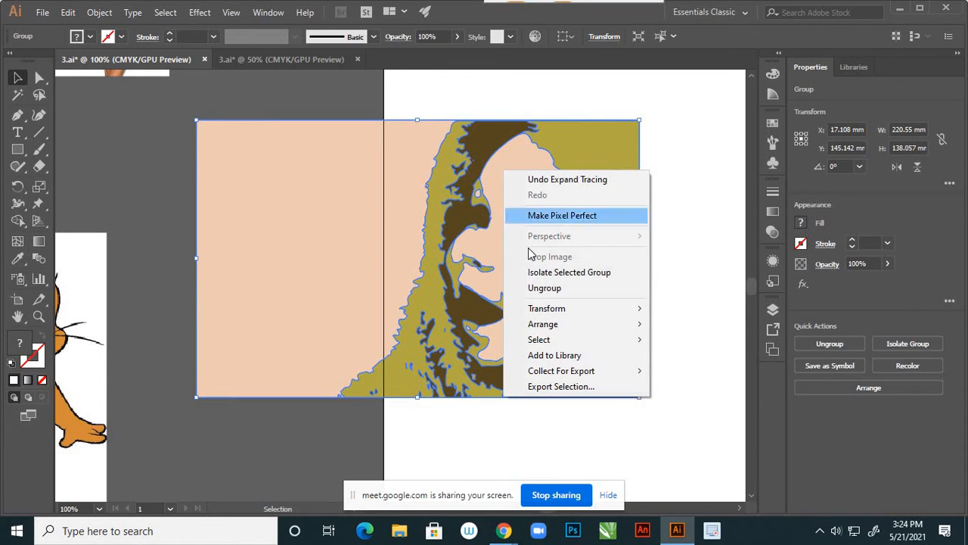
pyautogui.click(539, 289)
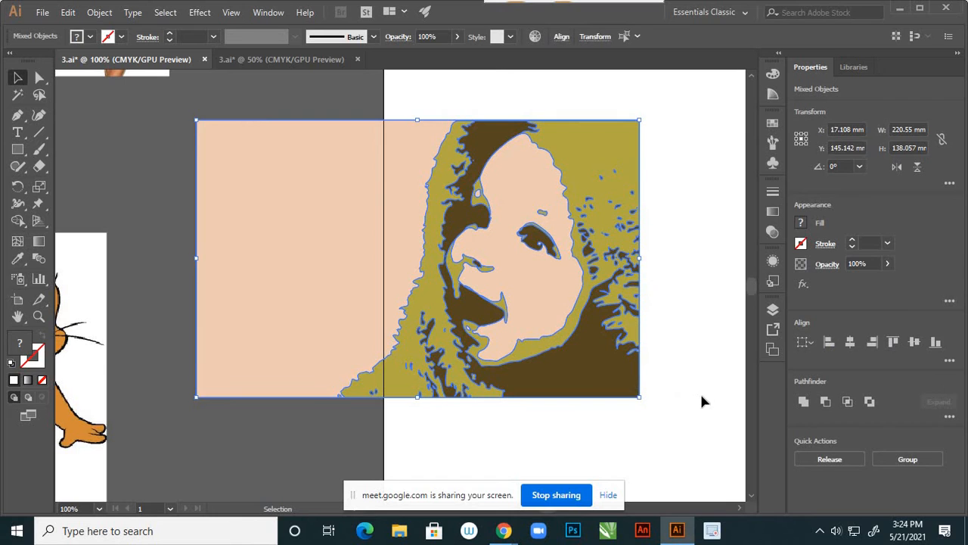
pyautogui.click(701, 396)
# - Delete the peach background path beside the baby's hood
pyautogui.click(544, 303)
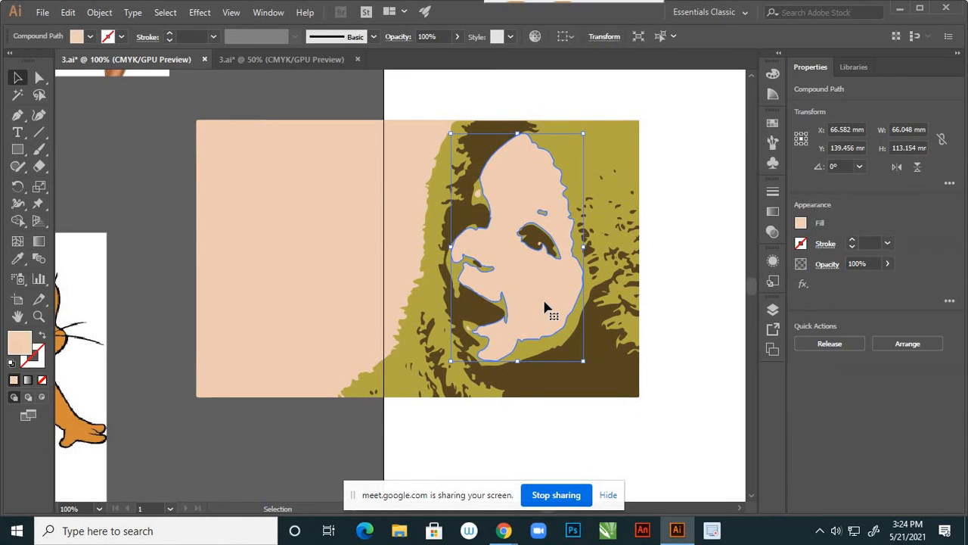
pyautogui.click(386, 425)
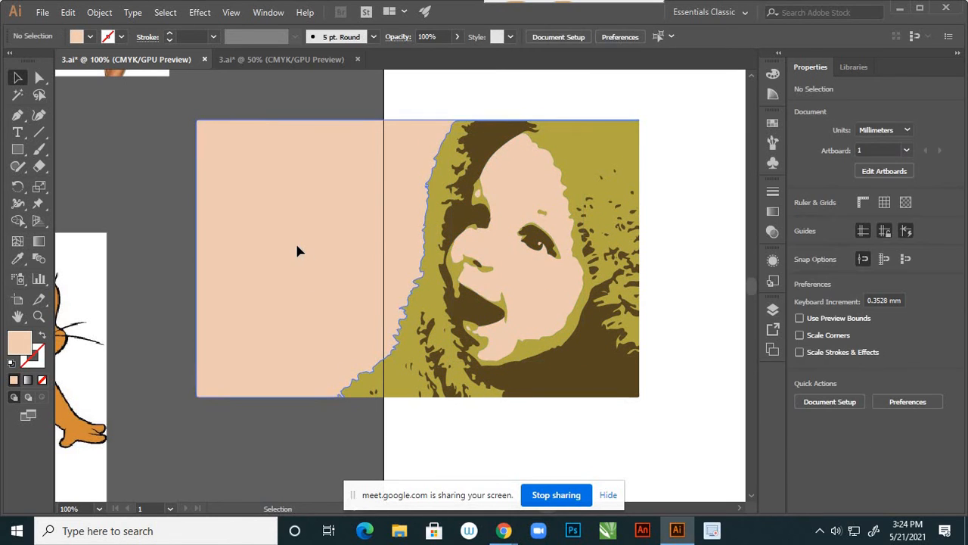
pyautogui.click(298, 252)
pyautogui.press('Delete')
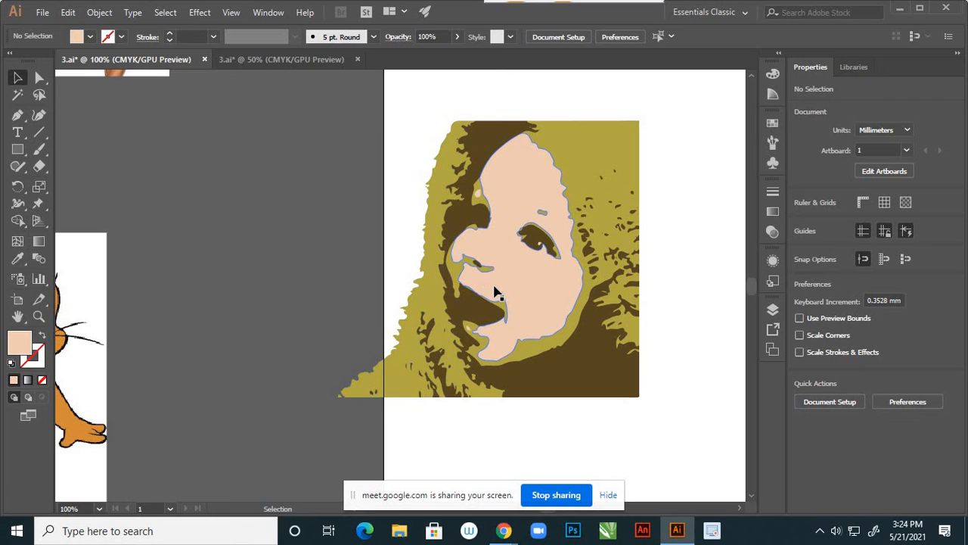
# - Fill the baby's face path with the blue 12C0DD, and undo that fill
pyautogui.click(535, 278)
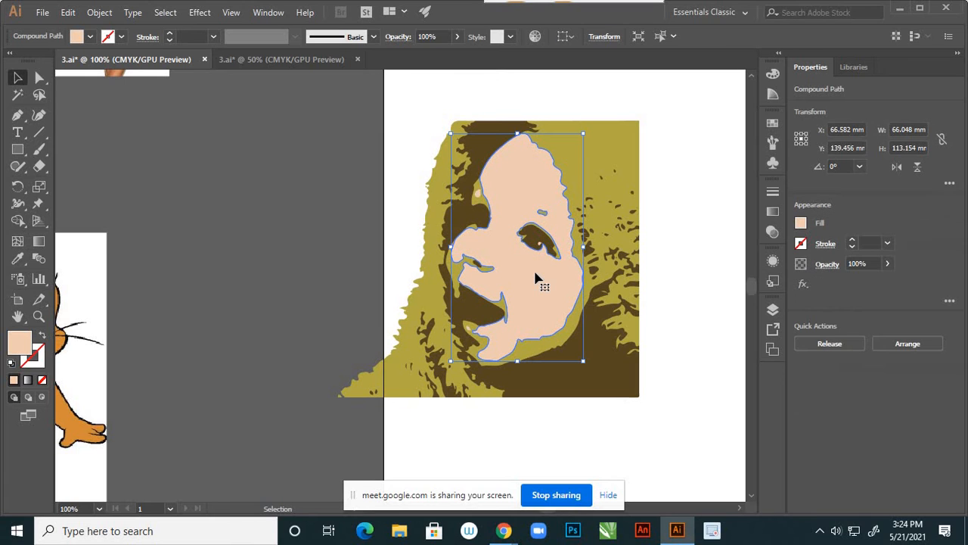
pyautogui.doubleClick(20, 342)
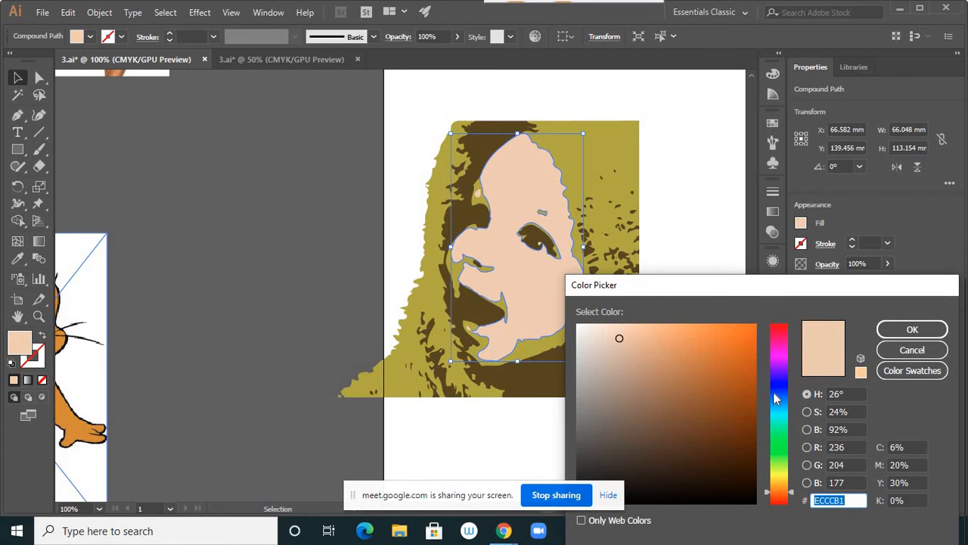
pyautogui.moveTo(783, 415); pyautogui.dragTo(779, 408)
pyautogui.moveTo(746, 359); pyautogui.dragTo(742, 345)
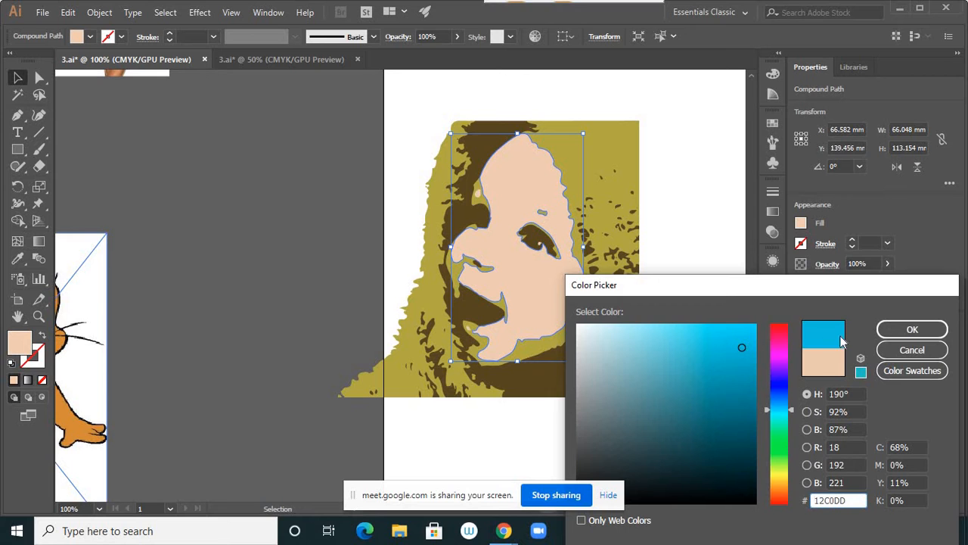
pyautogui.click(891, 331)
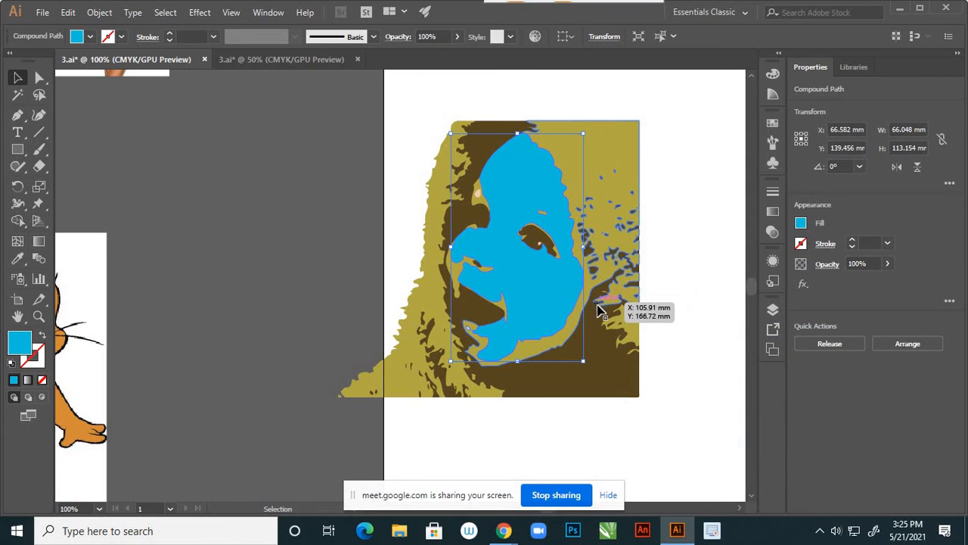
pyautogui.hotkey('ctrl', 'z')
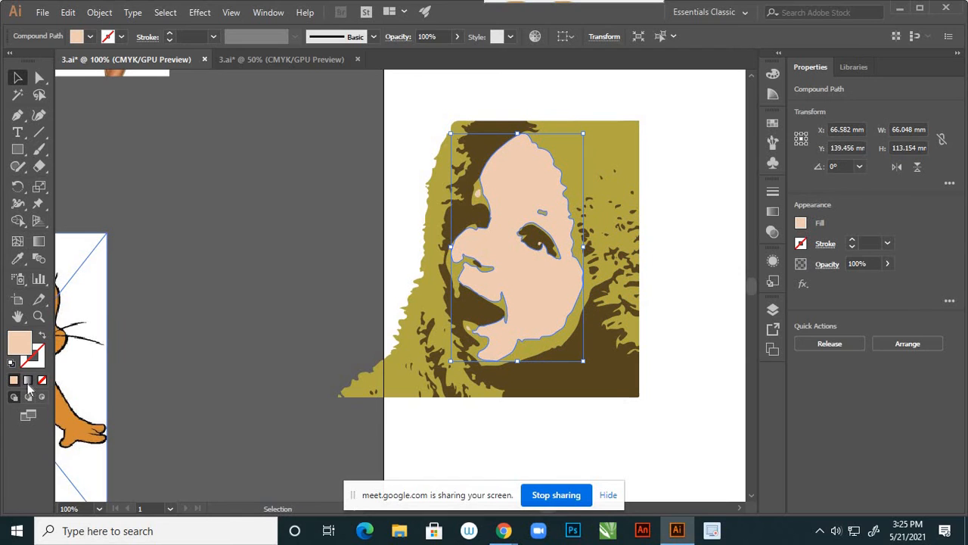
# - Fill the baby's face path with a yellow-to-red linear gradient preset and deselect it
pyautogui.click(28, 381)
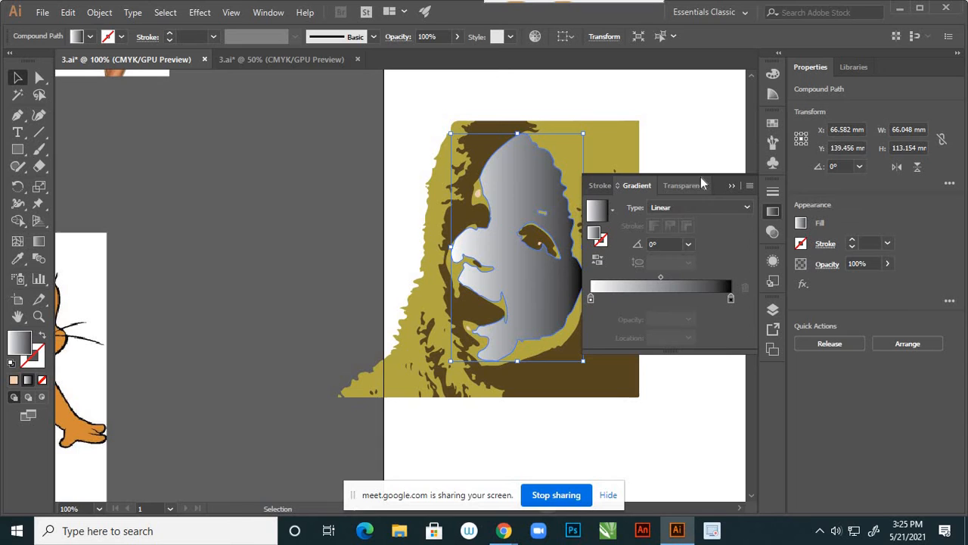
pyautogui.click(613, 210)
pyautogui.click(564, 261)
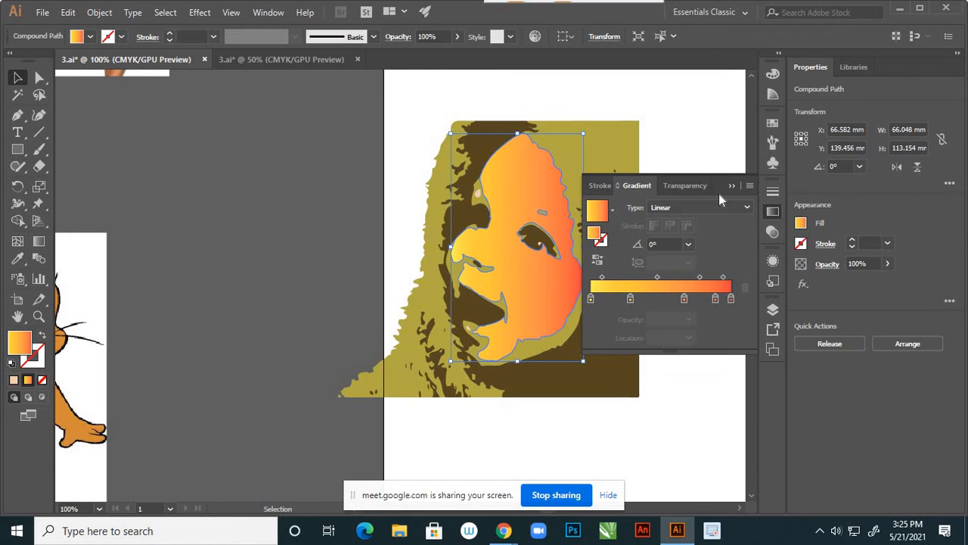
pyautogui.click(731, 175)
pyautogui.click(706, 142)
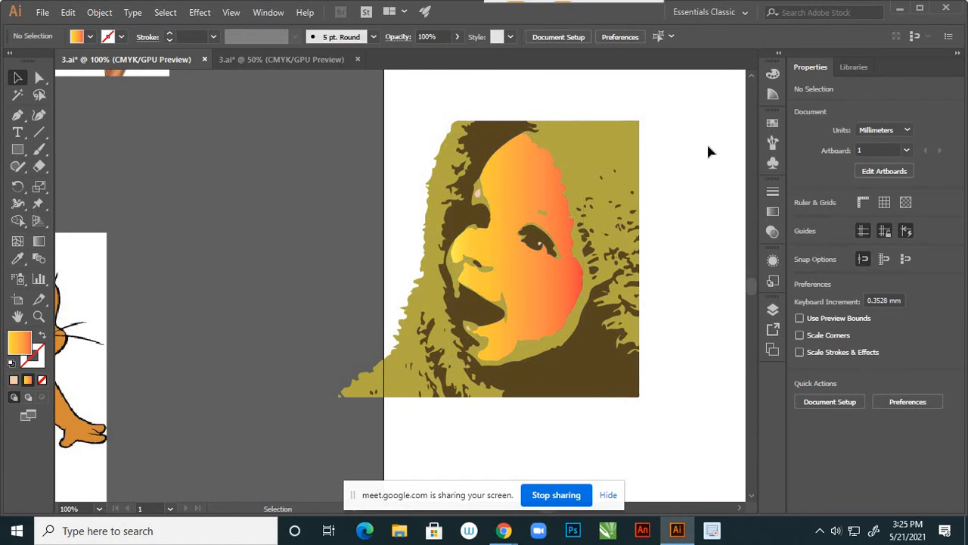
# - Undo the gradient fill and everything back through the 3 Colors tracing, restoring the linked baby photo
pyautogui.press('a')
pyautogui.hotkey('ctrl', 'z')
pyautogui.hotkey('ctrl', 'z')
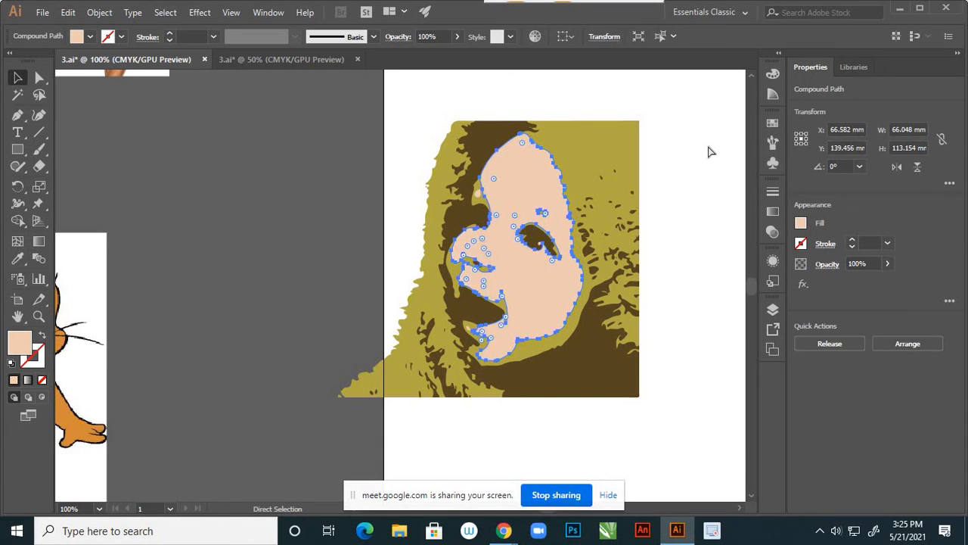
pyautogui.hotkey('ctrl', 'z')
pyautogui.hotkey('ctrl', 'z')
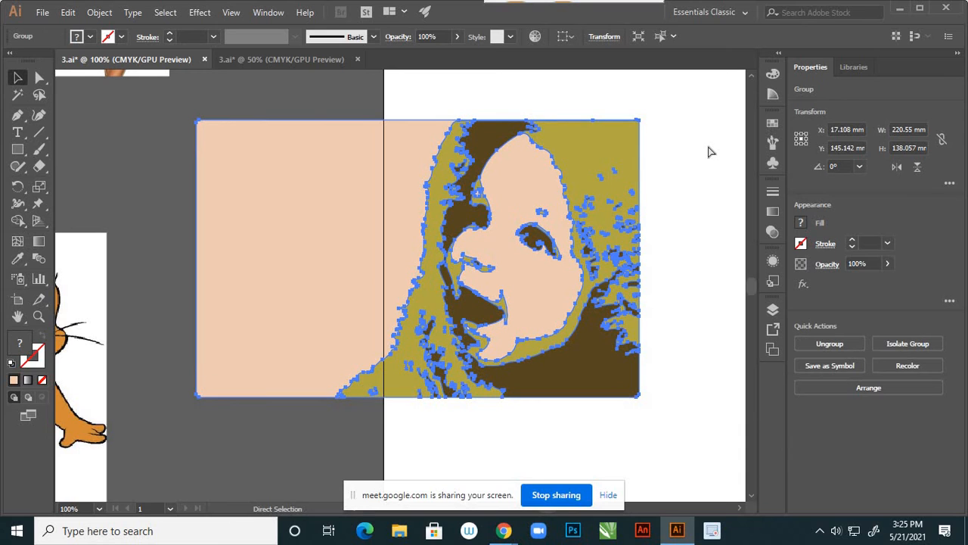
pyautogui.hotkey('ctrl', 'z')
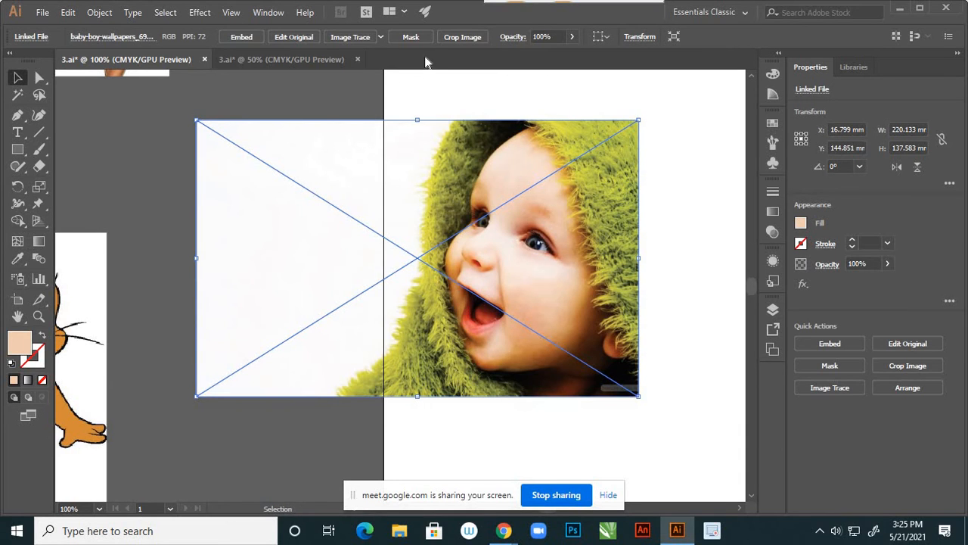
# - Trace the baby photo with the 6 Colors preset, and undo that tracing
pyautogui.click(381, 37)
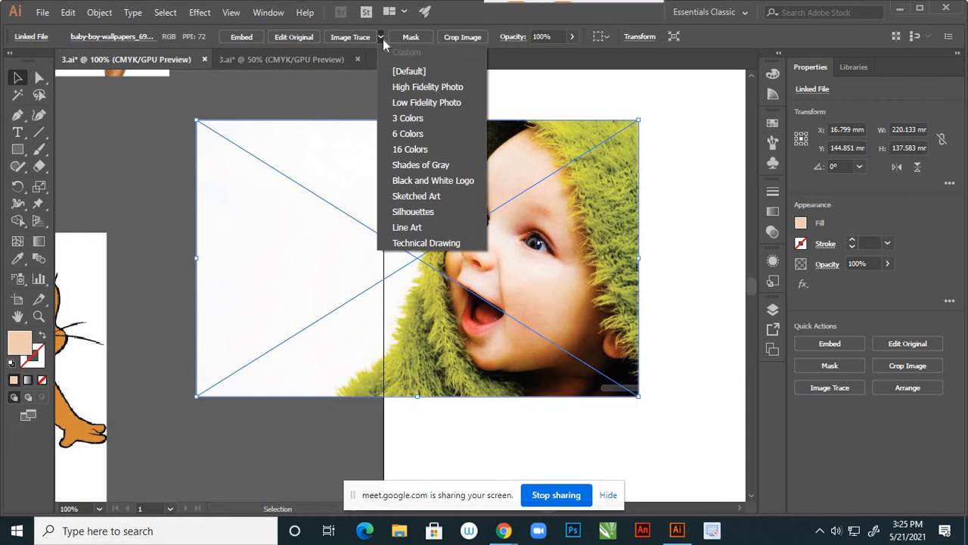
pyautogui.click(397, 133)
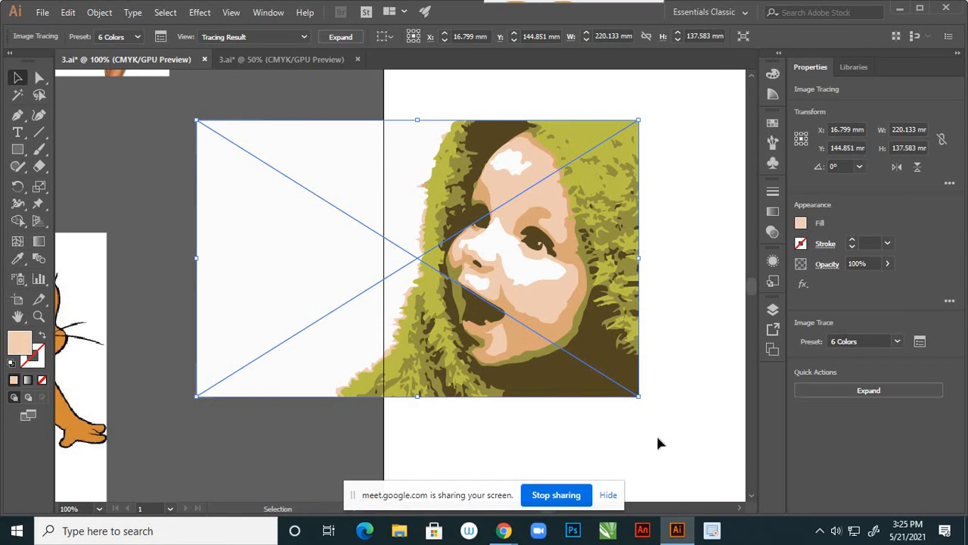
pyautogui.click(655, 432)
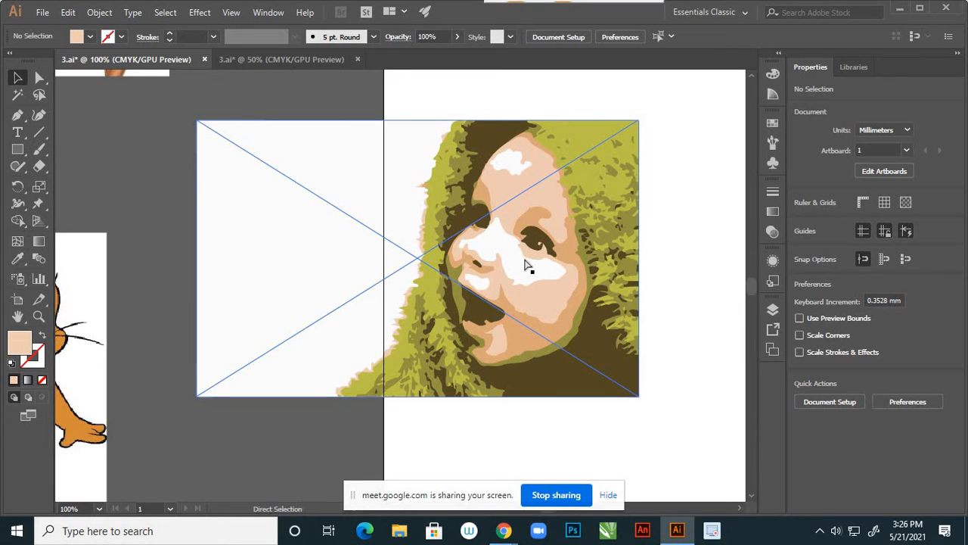
pyautogui.hotkey('ctrl', 'z')
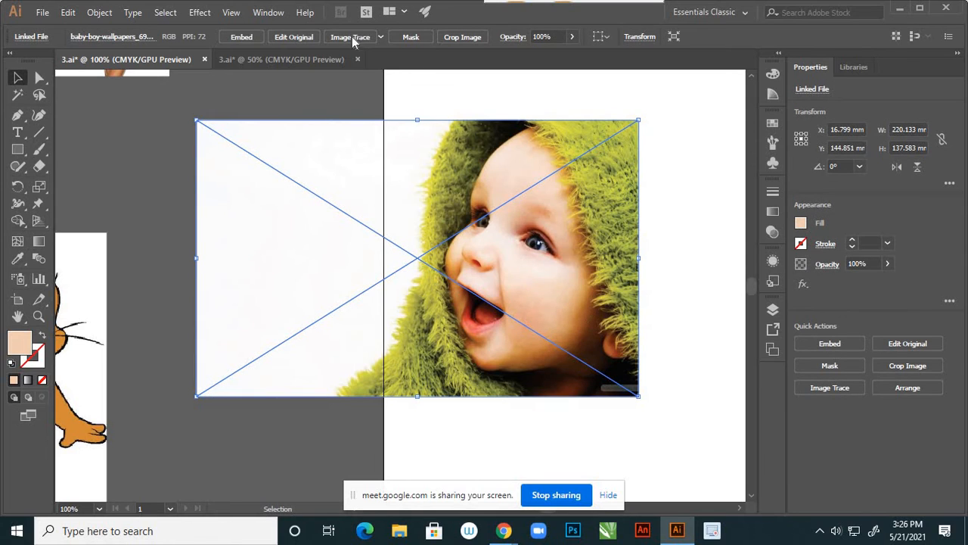
# - Trace the baby photo with the Shades of Gray preset, and undo that tracing
pyautogui.click(381, 37)
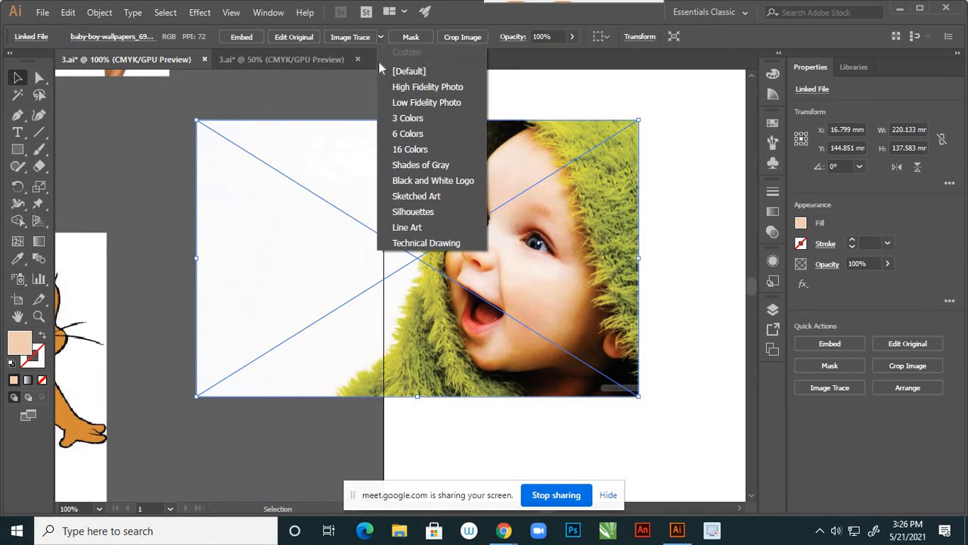
pyautogui.click(401, 167)
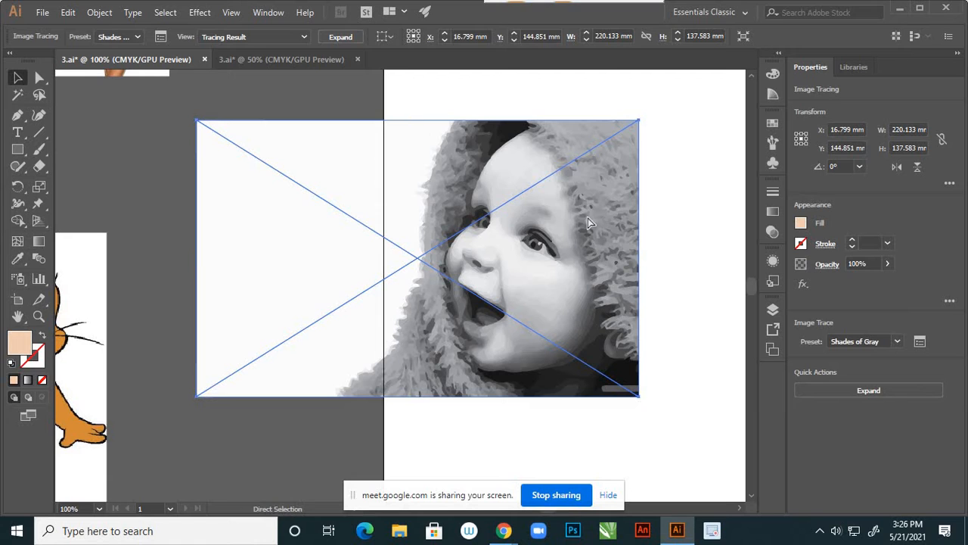
pyautogui.hotkey('ctrl', 'z')
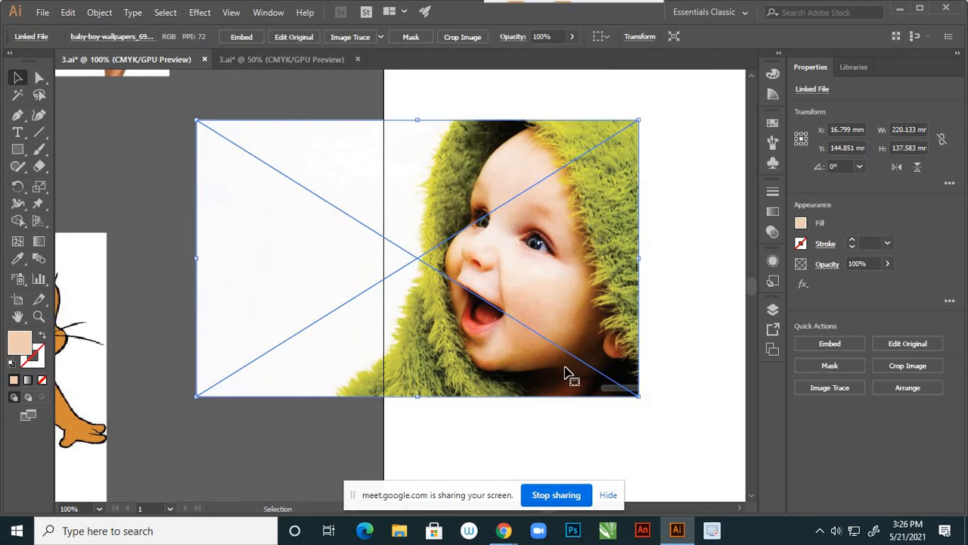
# - Trace the baby photo with the Black and White Logo preset, leaving the tracing selected
pyautogui.click(380, 37)
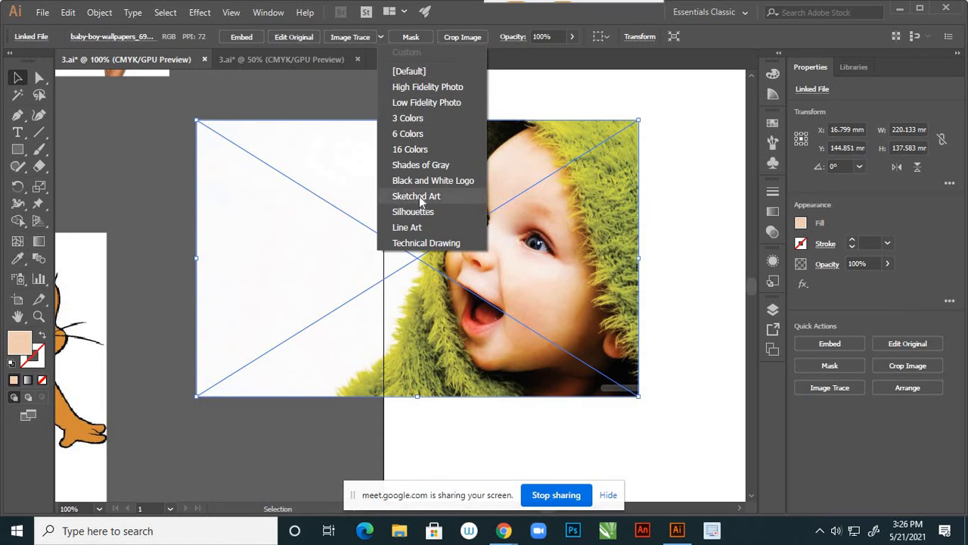
pyautogui.click(436, 180)
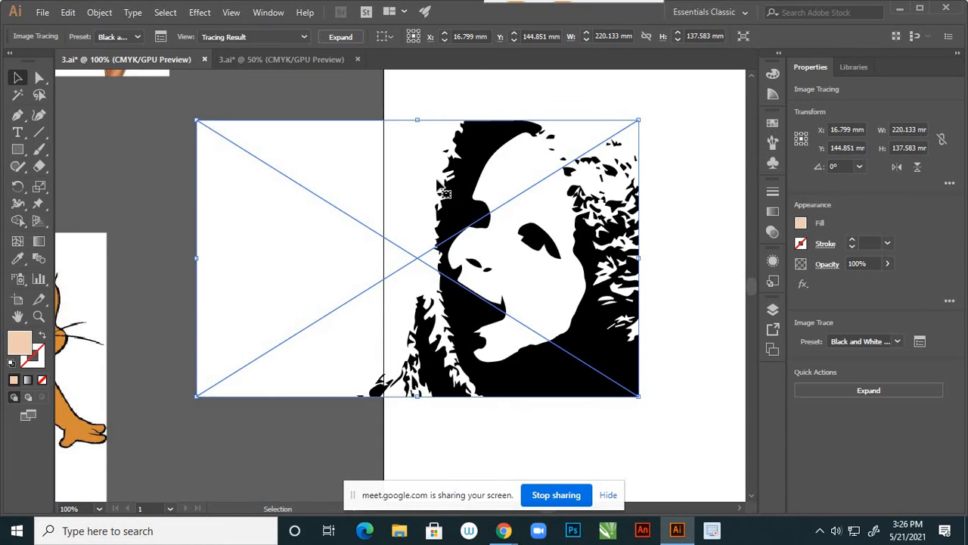
pyautogui.click(678, 263)
pyautogui.click(529, 326)
pyautogui.hotkey('ctrl', 'shift', 'a')
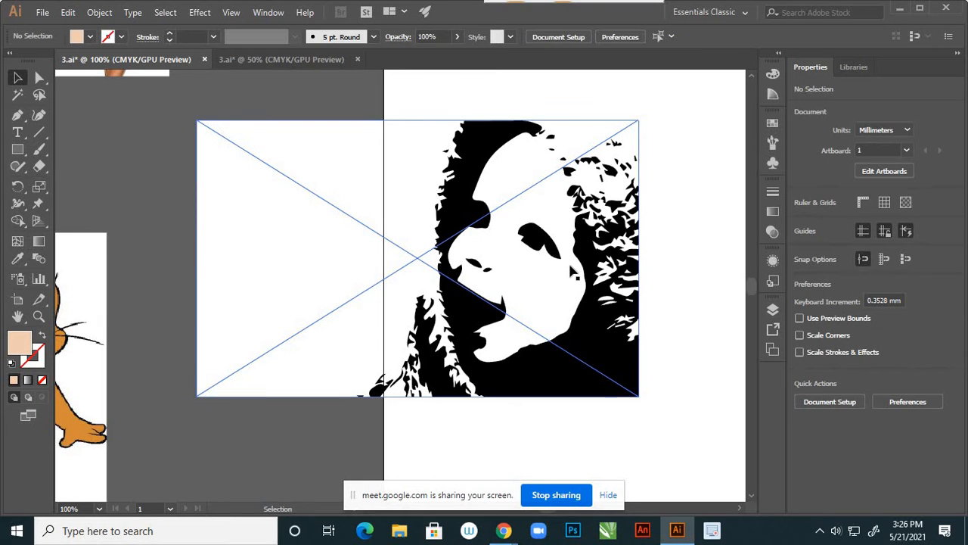
pyautogui.click(565, 280)
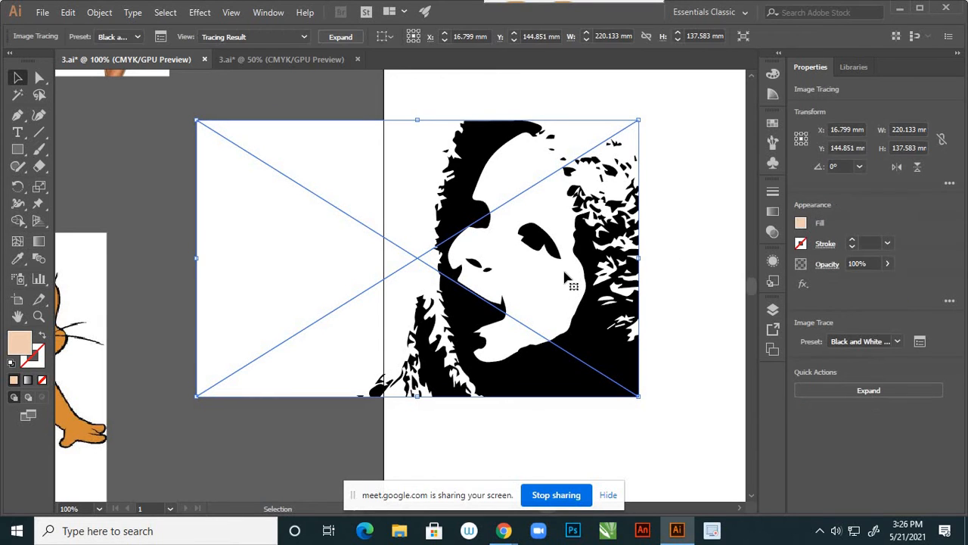
# - Expand the black and white tracing into paths, ungroup it, and deselect the pieces
pyautogui.click(868, 391)
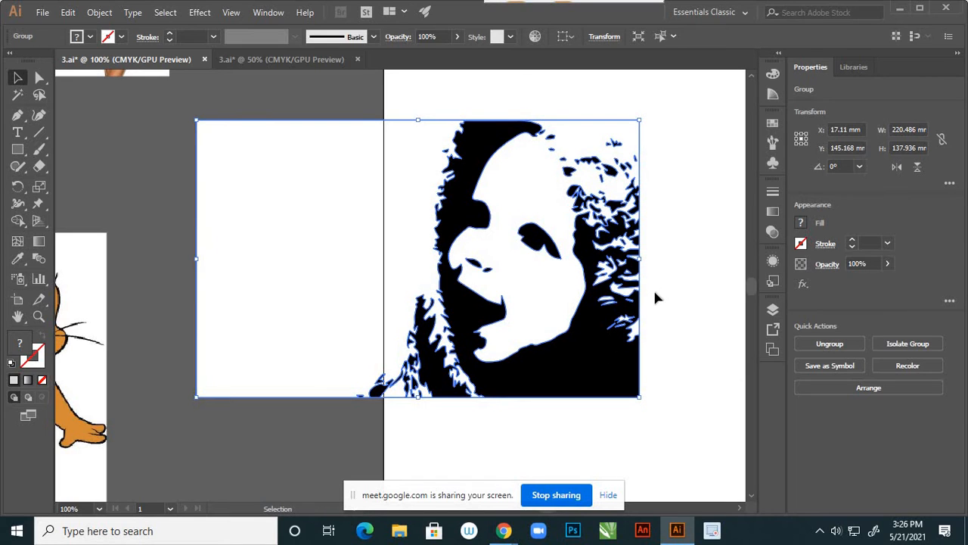
pyautogui.click(678, 262)
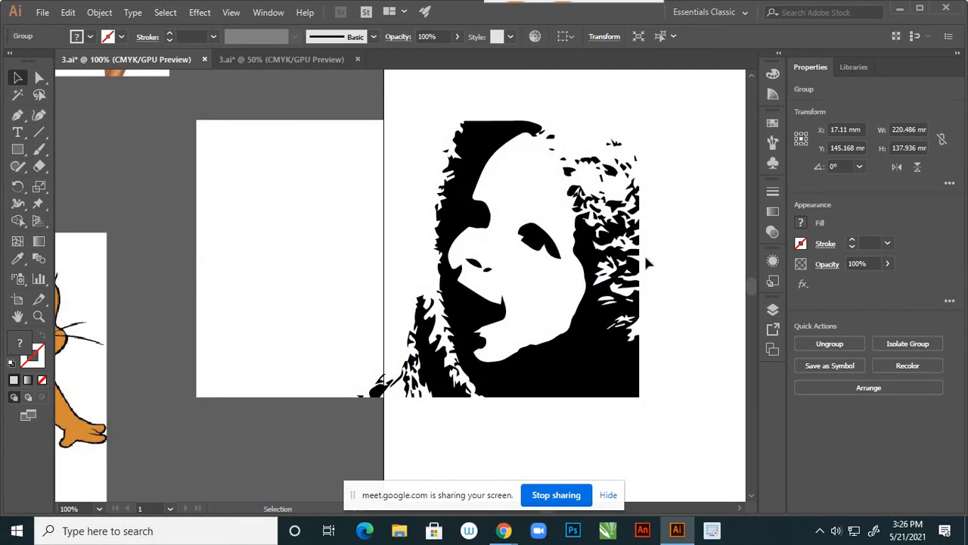
pyautogui.click(561, 286)
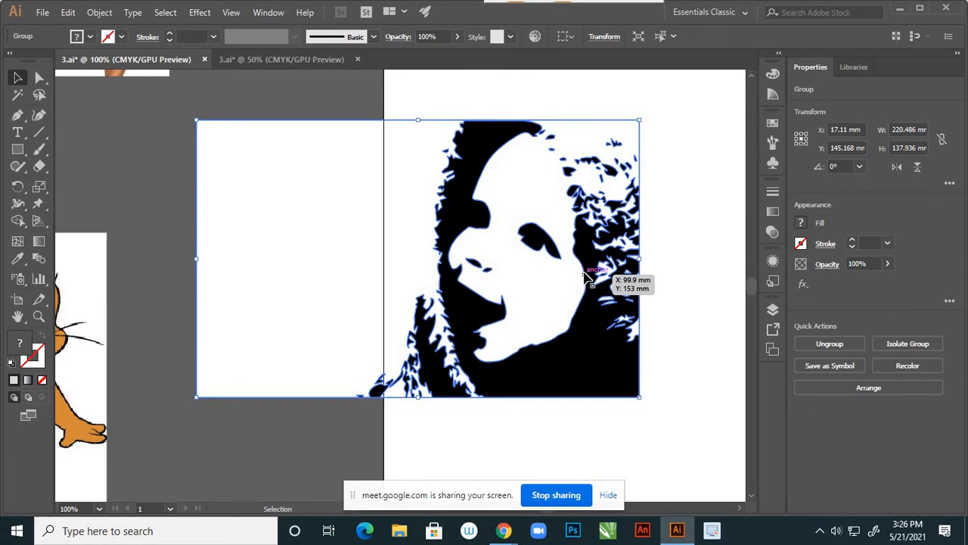
pyautogui.rightClick(540, 180)
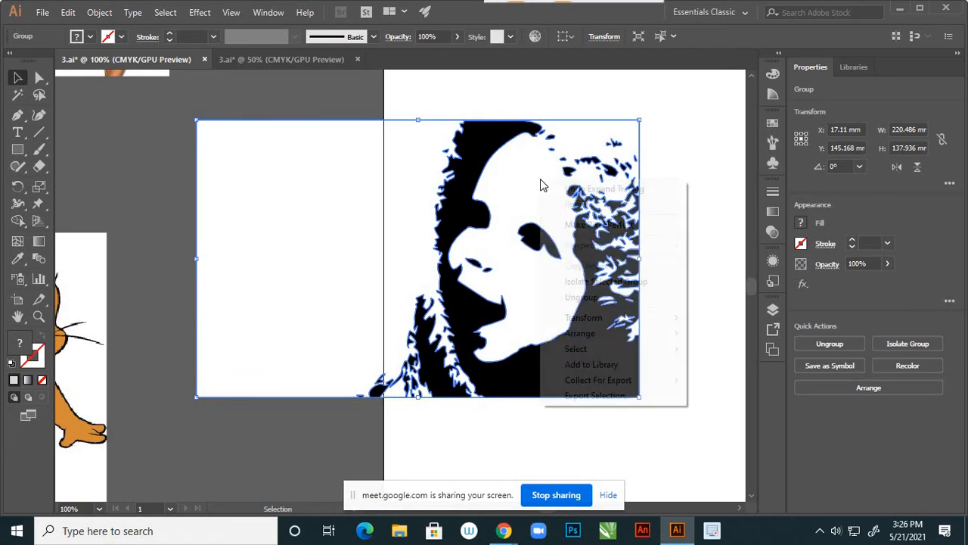
pyautogui.click(580, 297)
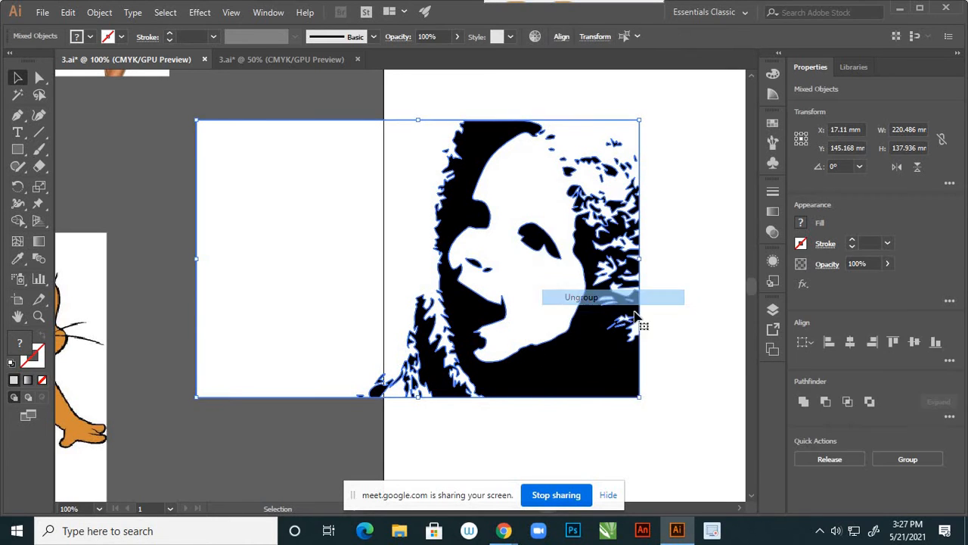
pyautogui.click(700, 324)
# - Delete the white compound path that forms the background and face of the traced baby
pyautogui.click(565, 301)
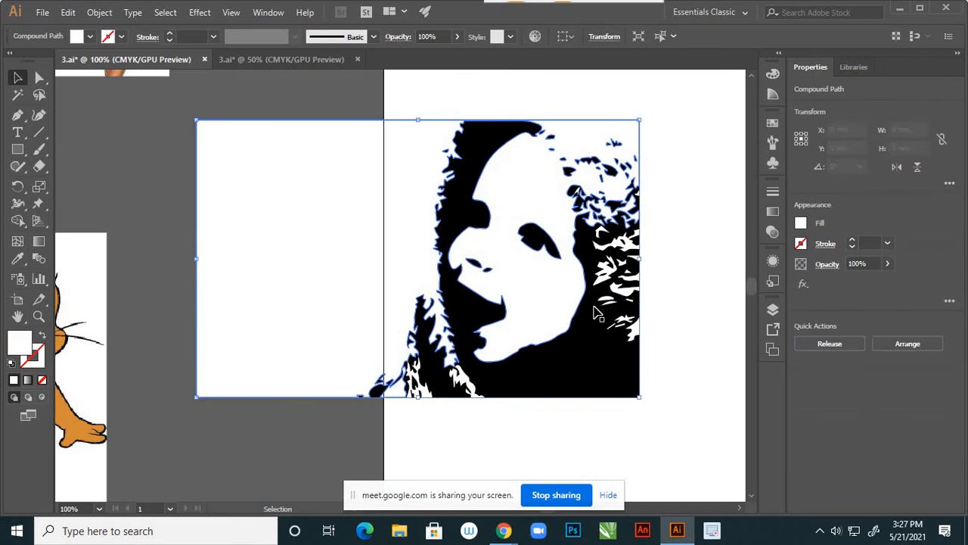
pyautogui.rightClick(562, 301)
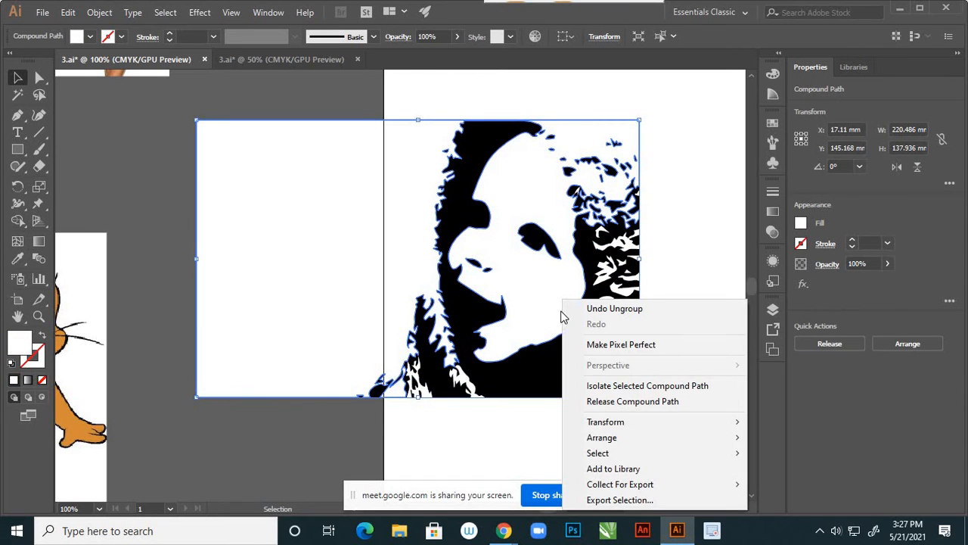
pyautogui.click(689, 264)
pyautogui.click(521, 181)
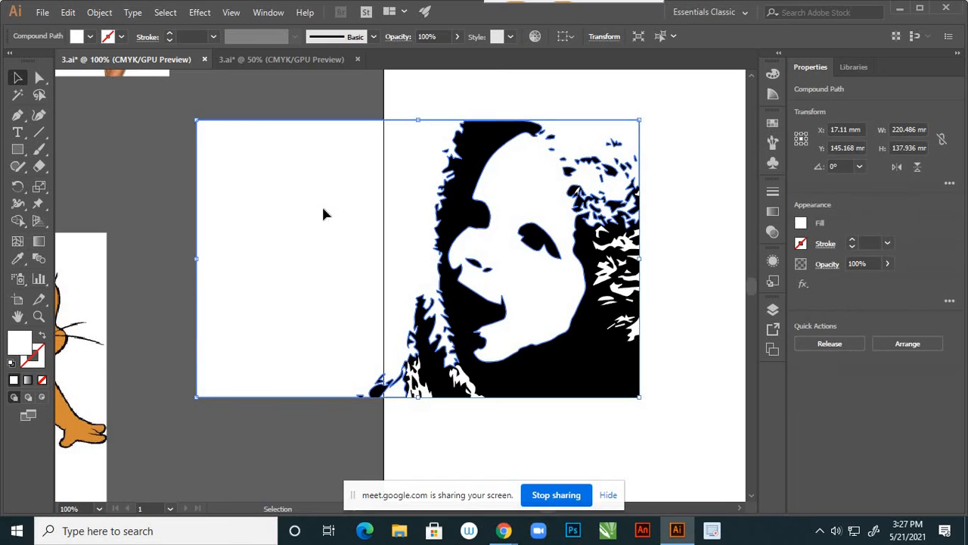
pyautogui.click(181, 466)
pyautogui.click(252, 336)
pyautogui.press('Delete')
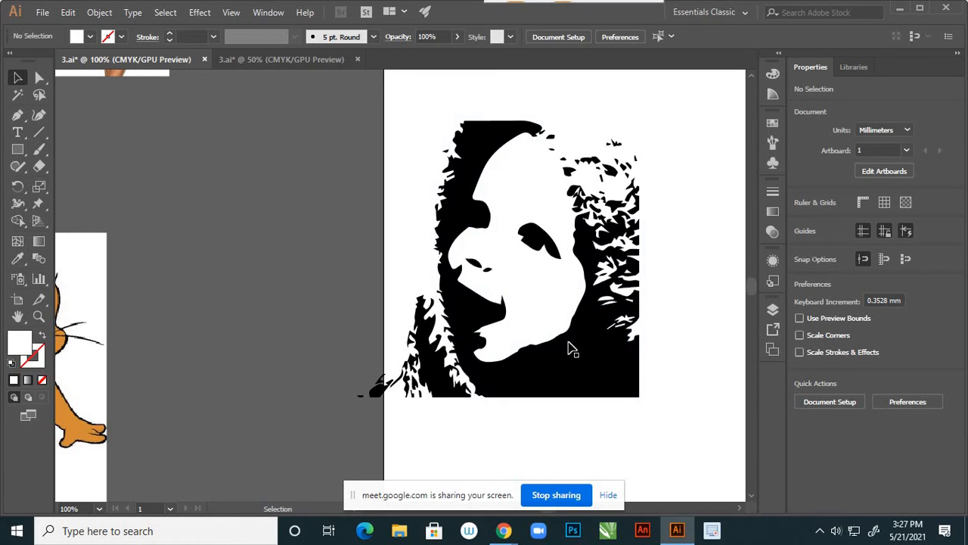
# - Select the remaining traced baby pieces together and move them so they straddle the artboard's left edge
pyautogui.click(586, 365)
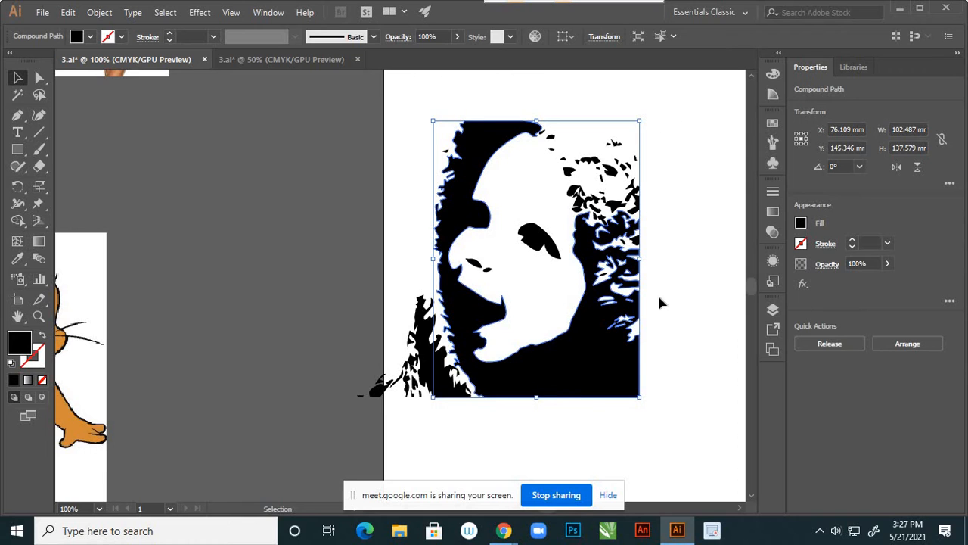
pyautogui.moveTo(364, 421); pyautogui.dragTo(580, 378)
pyautogui.moveTo(464, 367); pyautogui.dragTo(258, 369)
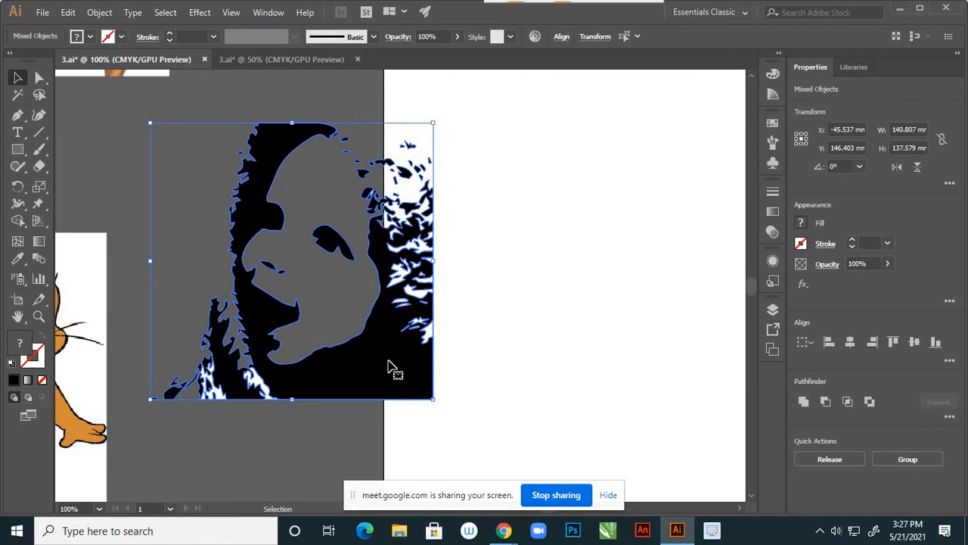
pyautogui.moveTo(383, 361); pyautogui.dragTo(472, 309)
# - Draw a rectangle about 174 by 269 mm on the artboard and try to fill it with a bright blue of hue 194°
pyautogui.scroll(-2, 589, 309)
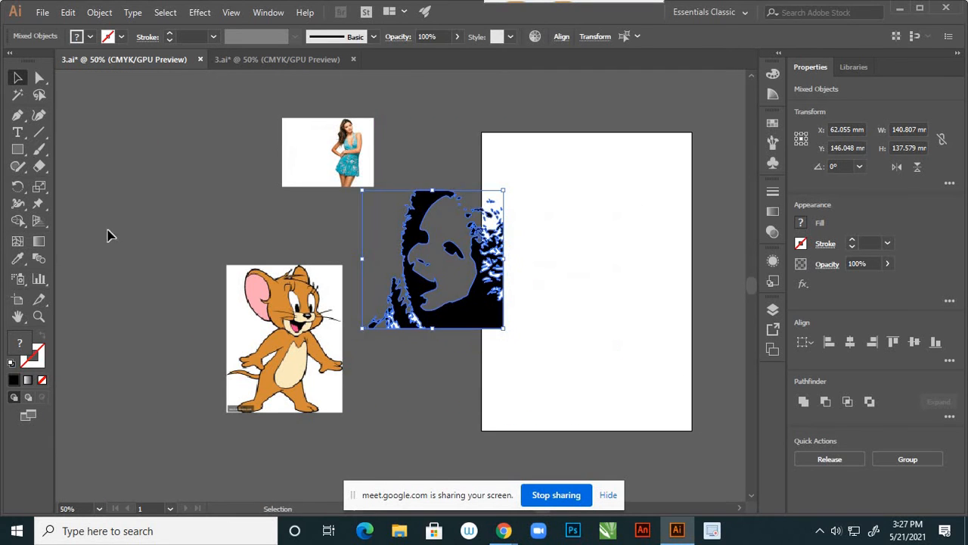
pyautogui.click(18, 149)
pyautogui.moveTo(501, 141)
pyautogui.mouseDown()
pyautogui.moveTo(634, 320)
pyautogui.moveTo(675, 412)
pyautogui.mouseUp()
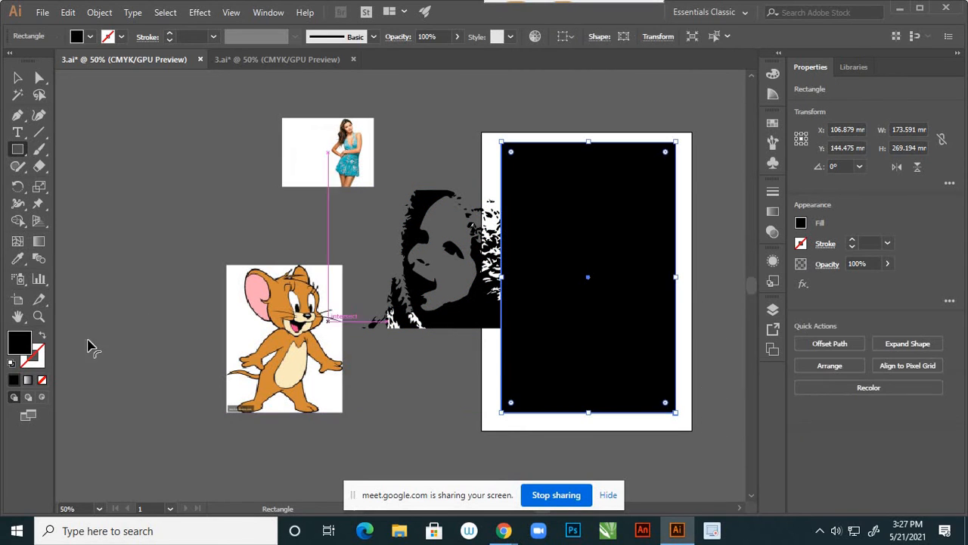
pyautogui.doubleClick(22, 342)
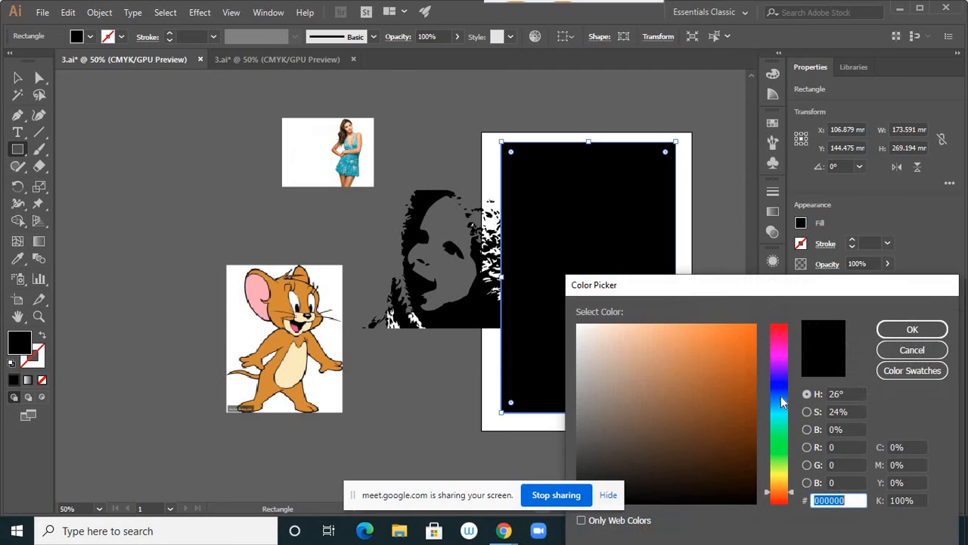
pyautogui.click(782, 407)
pyautogui.click(741, 338)
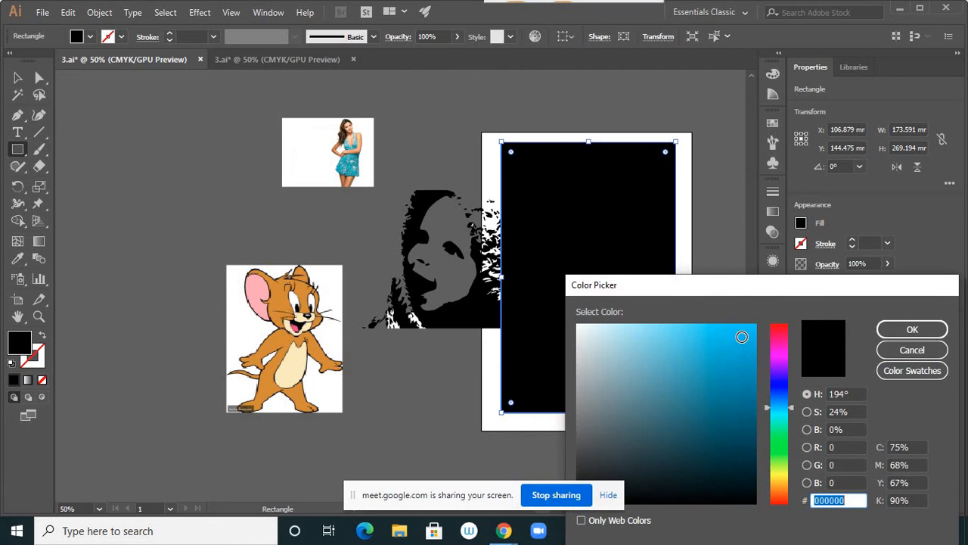
pyautogui.click(882, 331)
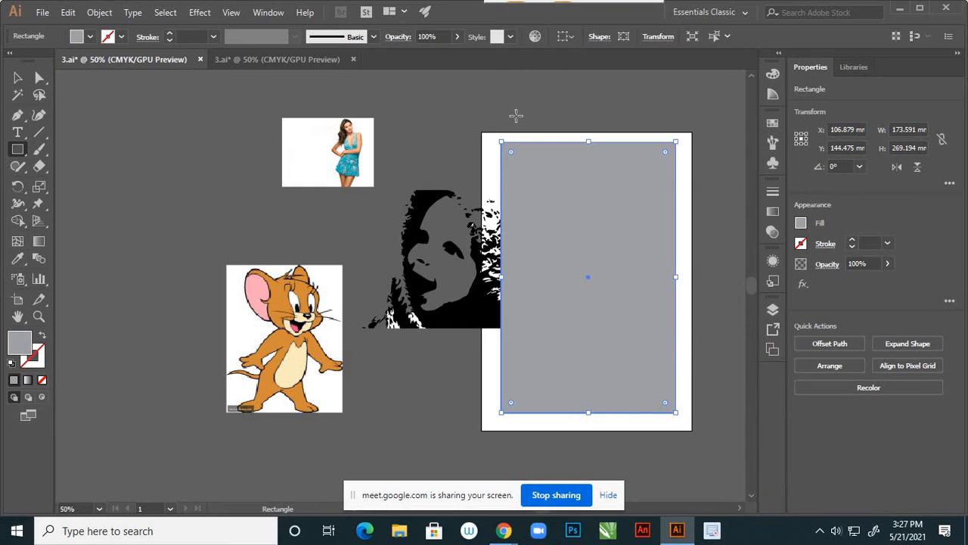
# - Recolor the rectangle red with the Brights color group in Recolor Artwork, and deselect it
pyautogui.click(18, 78)
pyautogui.click(220, 143)
pyautogui.click(627, 239)
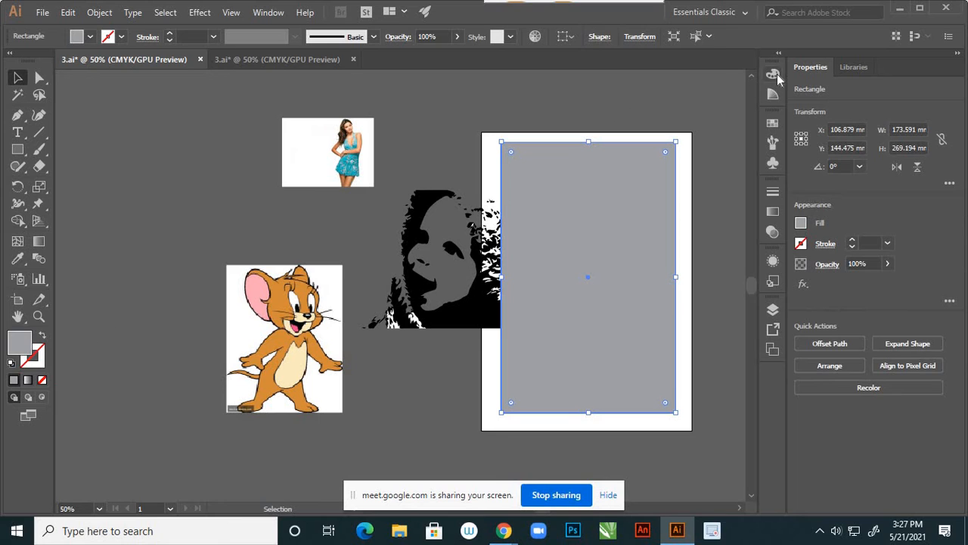
pyautogui.click(773, 74)
pyautogui.click(774, 95)
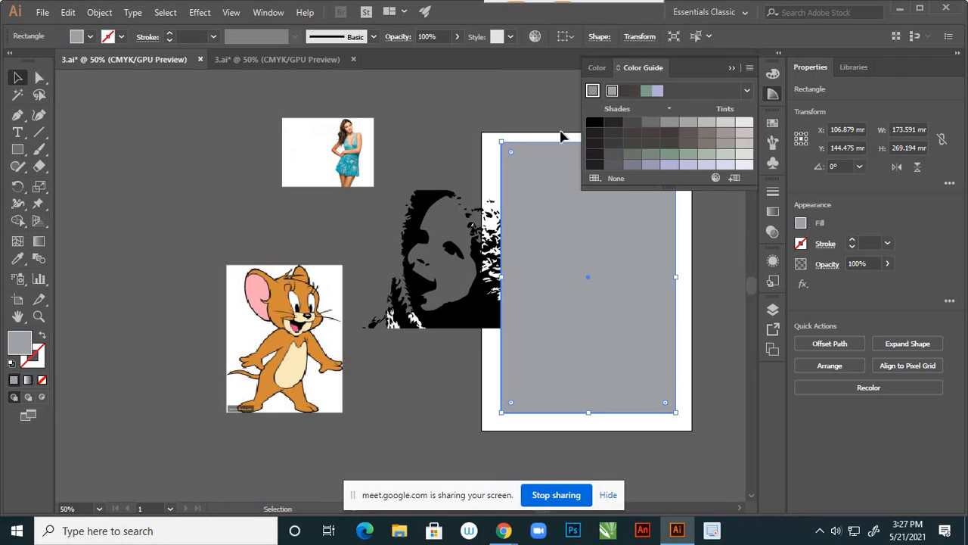
pyautogui.click(715, 178)
pyautogui.click(562, 150)
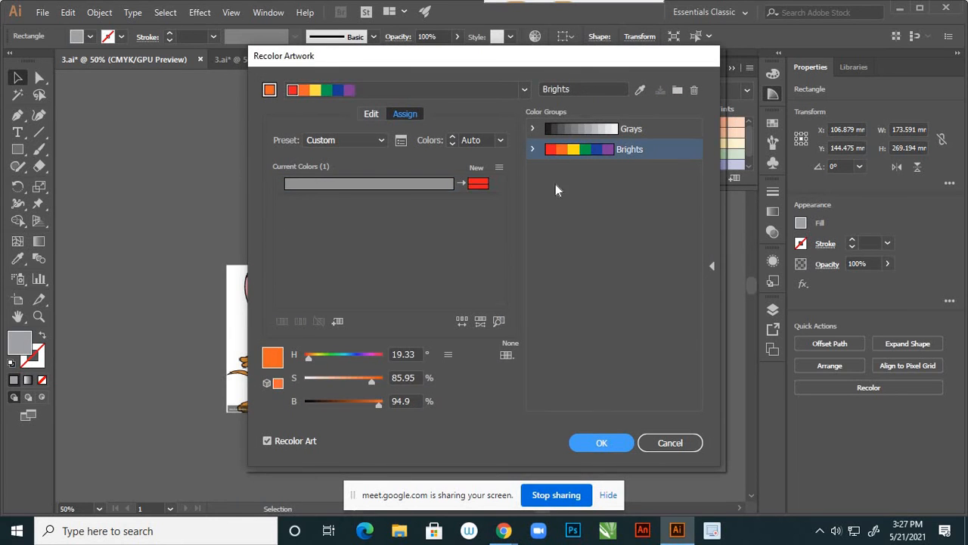
pyautogui.click(601, 443)
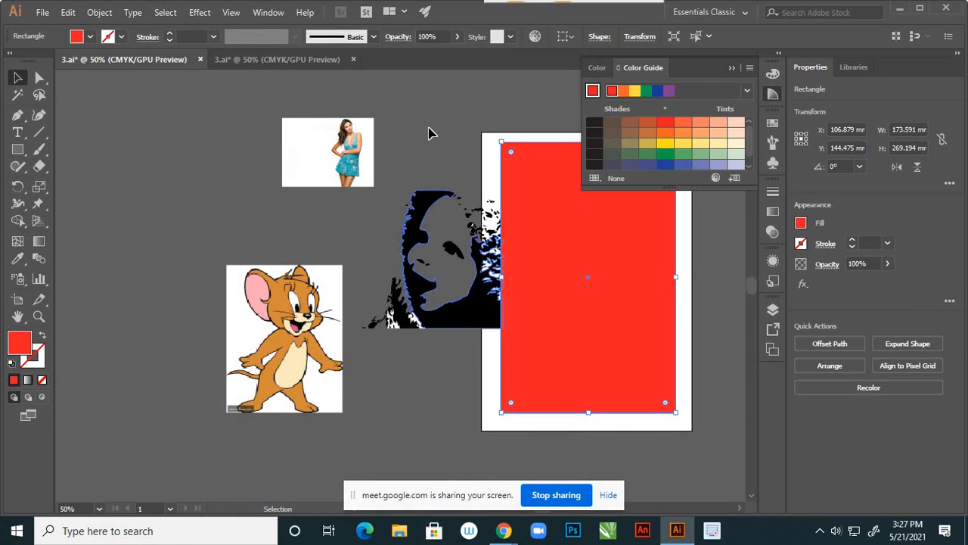
pyautogui.click(431, 130)
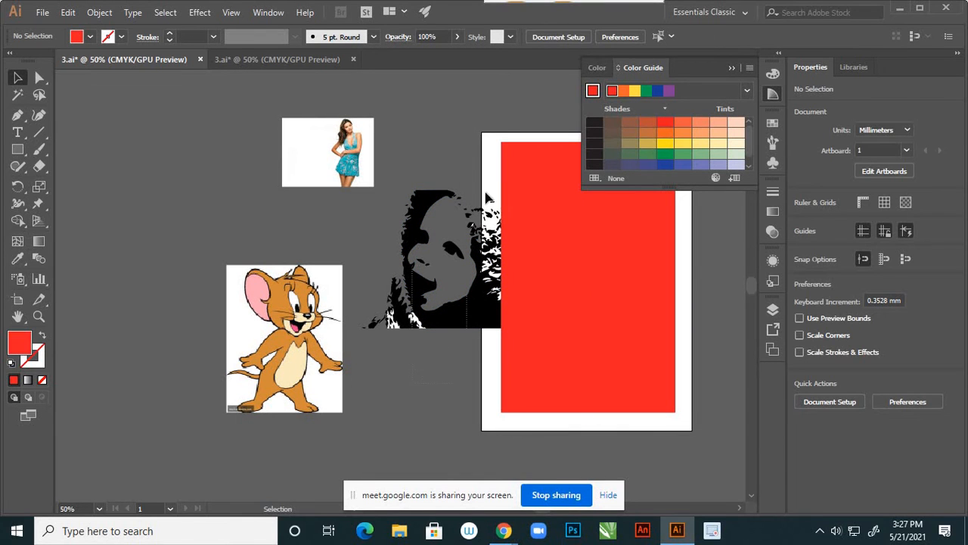
# - Move the traced baby pieces onto the artboard's lower part and shift the red rectangle rightward to uncover them
pyautogui.moveTo(477, 237); pyautogui.dragTo(371, 320)
pyautogui.moveTo(486, 324); pyautogui.dragTo(534, 381)
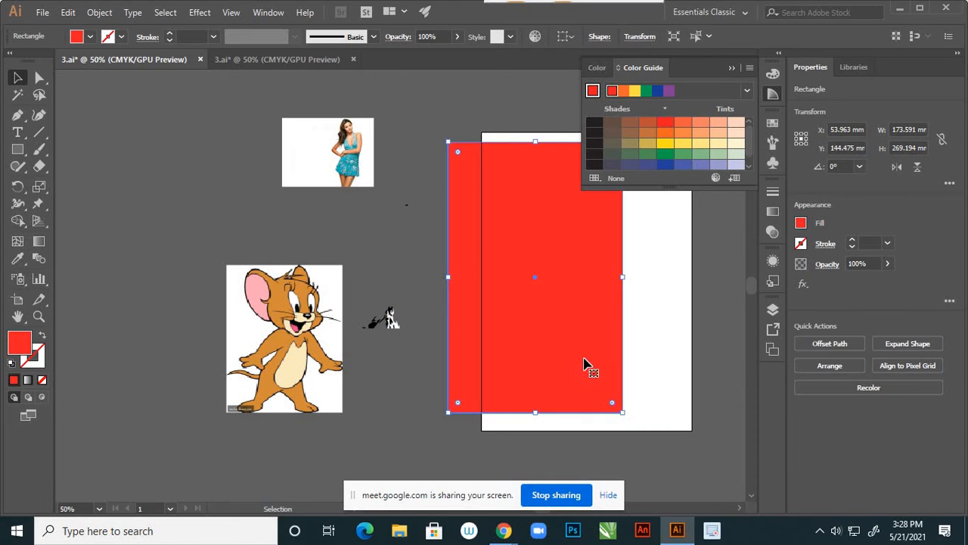
pyautogui.moveTo(586, 364); pyautogui.dragTo(643, 364)
pyautogui.click(454, 402)
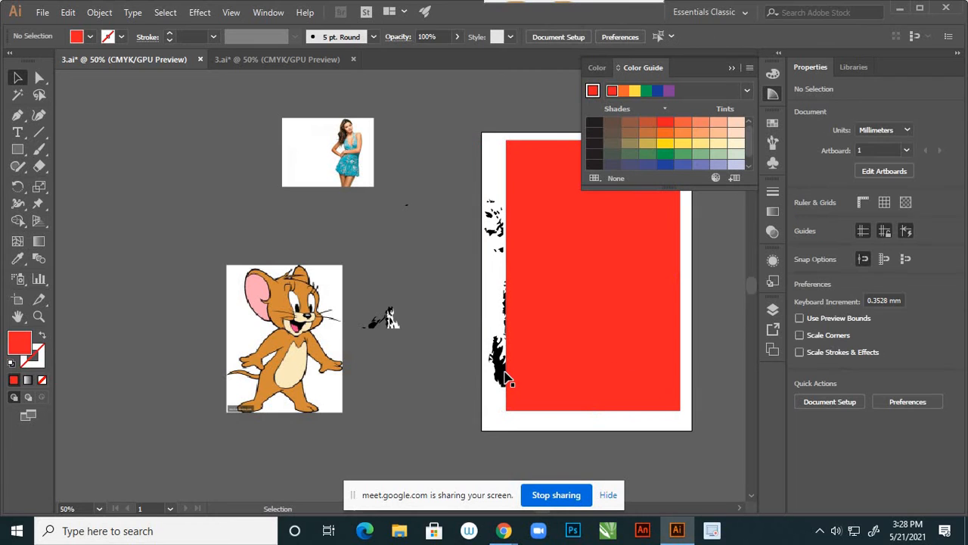
pyautogui.moveTo(666, 406); pyautogui.dragTo(698, 389)
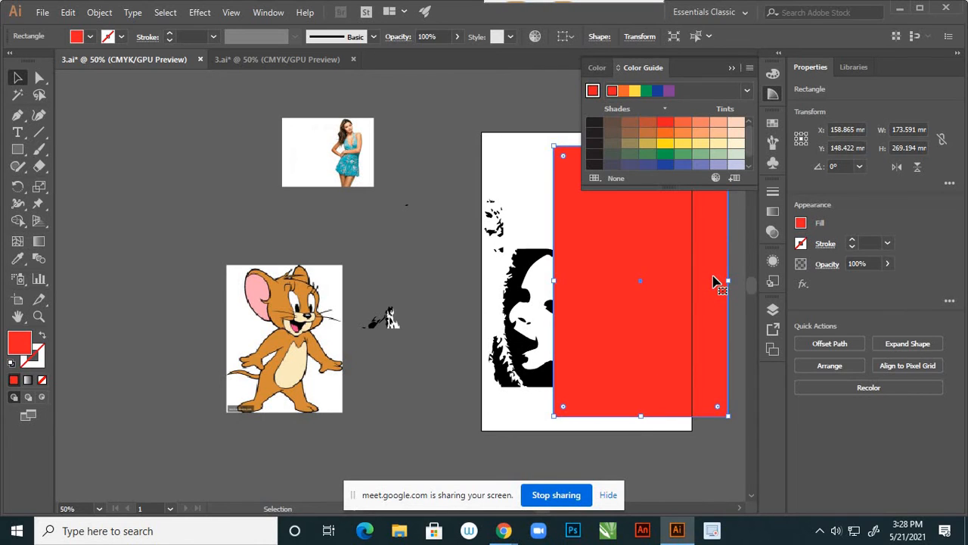
# - Send the red rectangle to the back, move it behind the traced baby pieces at about X 93.7, Y 151 mm, and deselect it
pyautogui.click(100, 13)
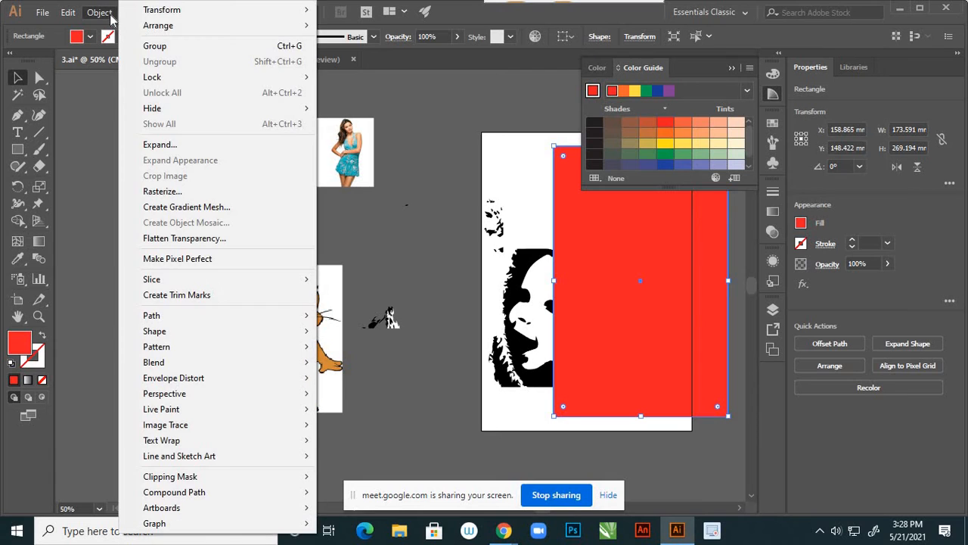
pyautogui.moveTo(141, 28)
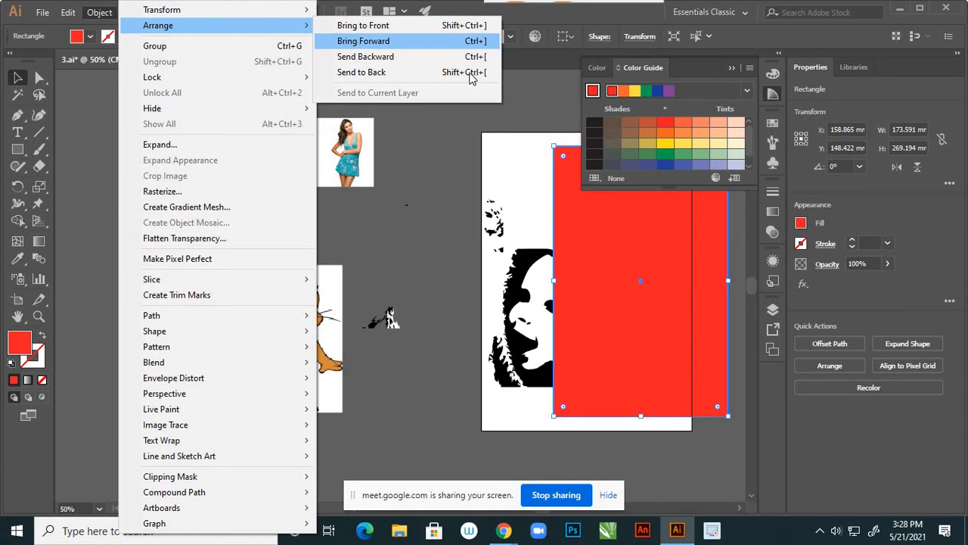
pyautogui.click(535, 63)
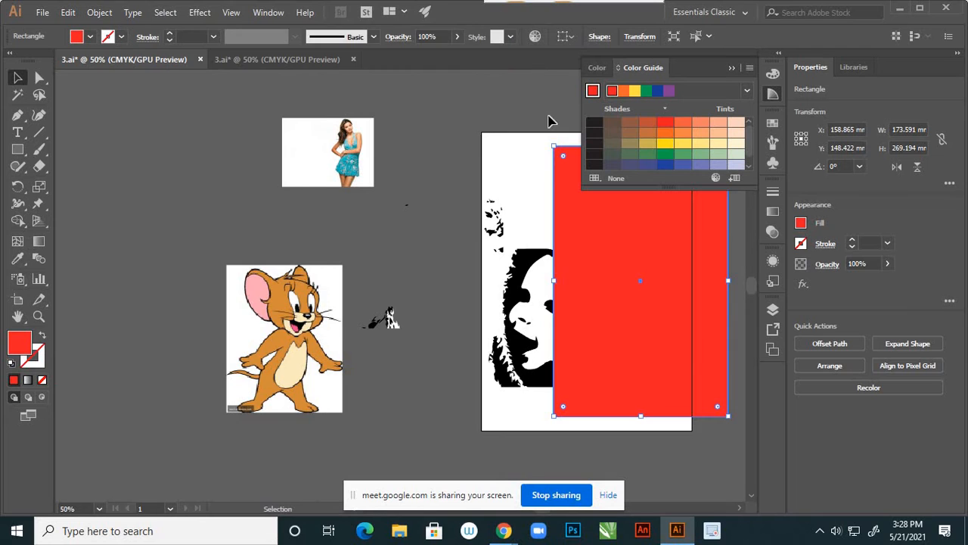
pyautogui.rightClick(636, 228)
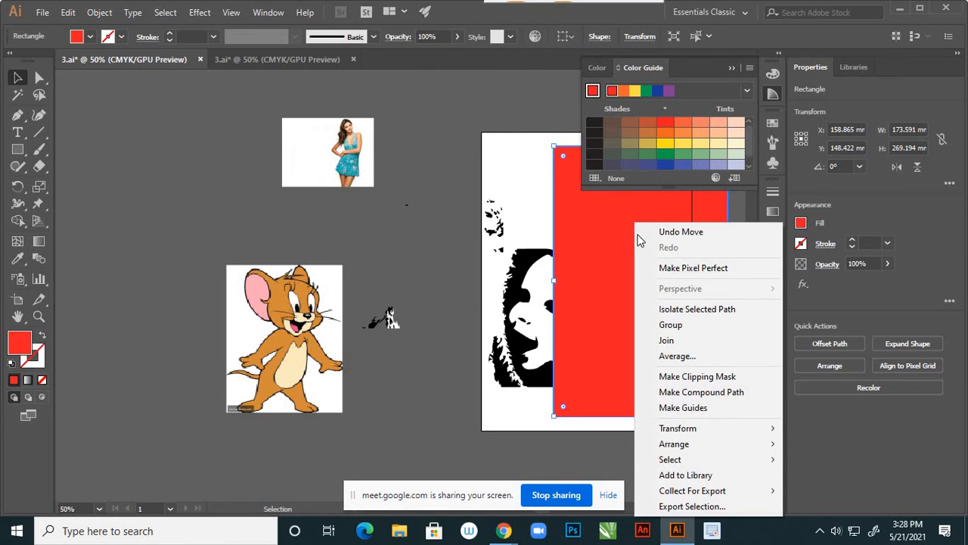
pyautogui.moveTo(698, 458)
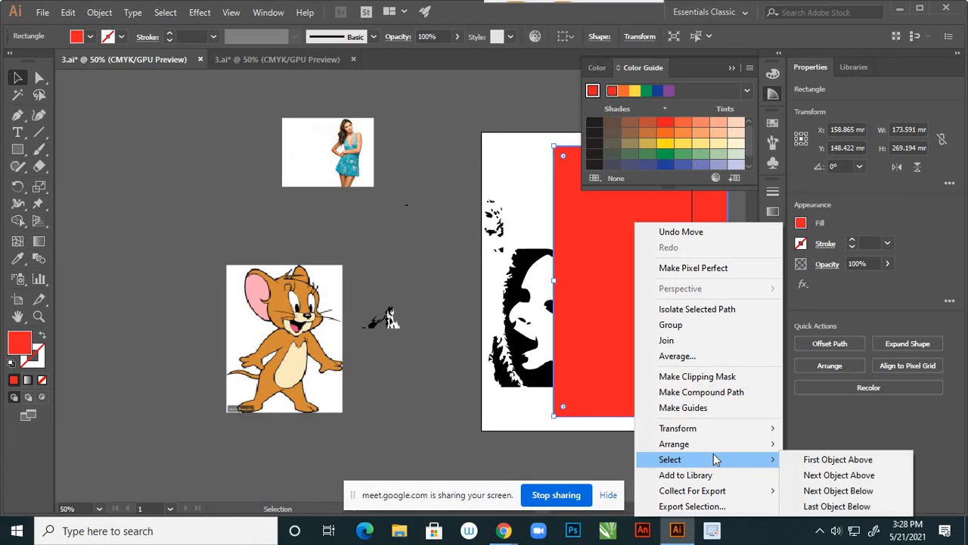
pyautogui.moveTo(735, 447)
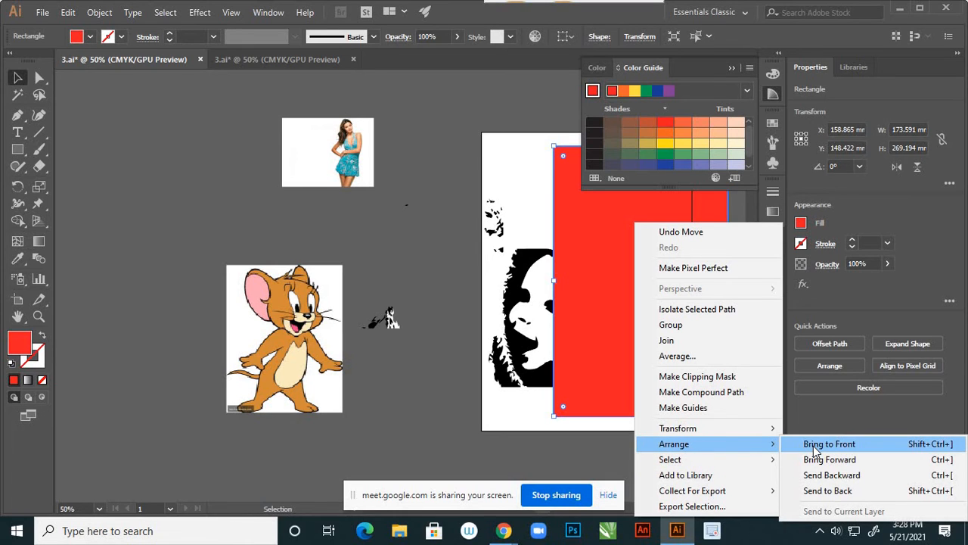
pyautogui.click(821, 491)
pyautogui.moveTo(704, 396); pyautogui.dragTo(635, 396)
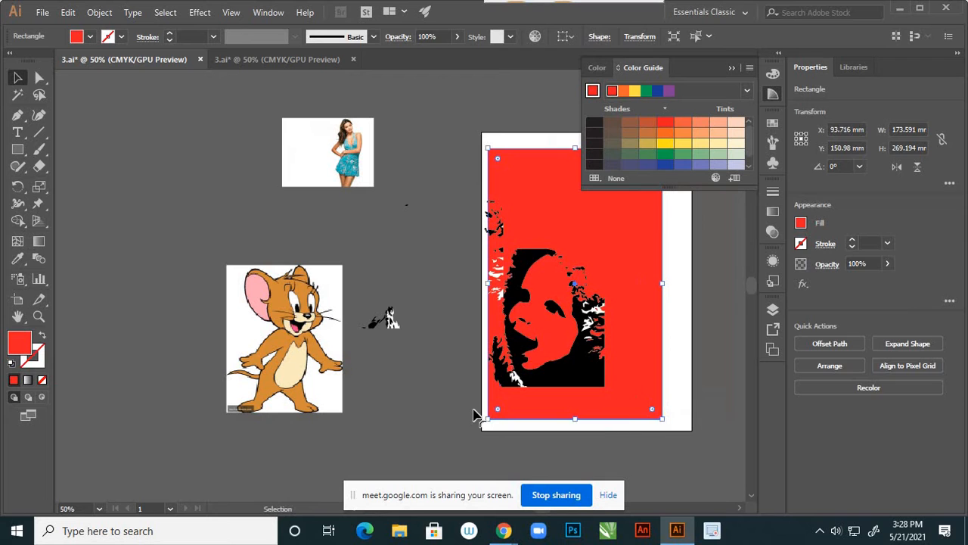
pyautogui.click(371, 404)
pyautogui.scroll(3, 591, 330)
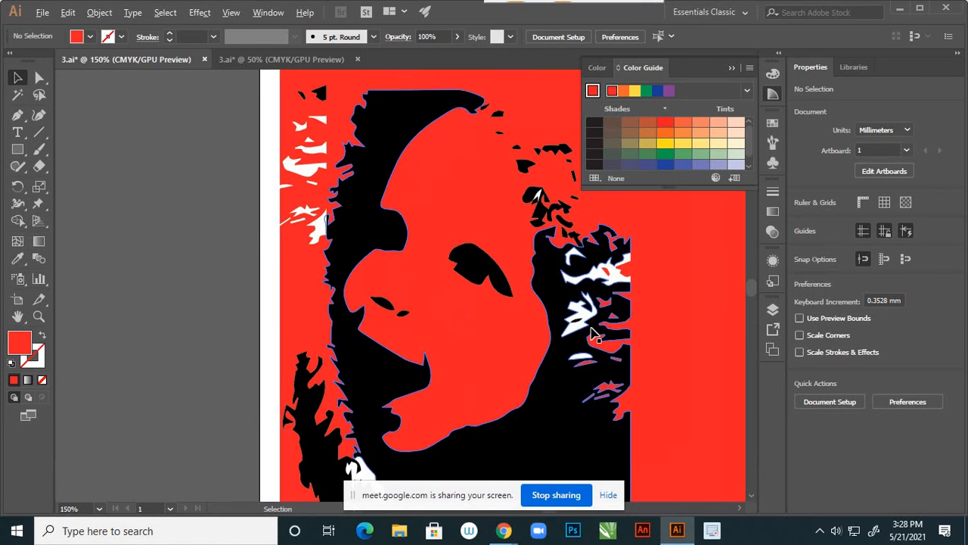
pyautogui.scroll(-5, 564, 294)
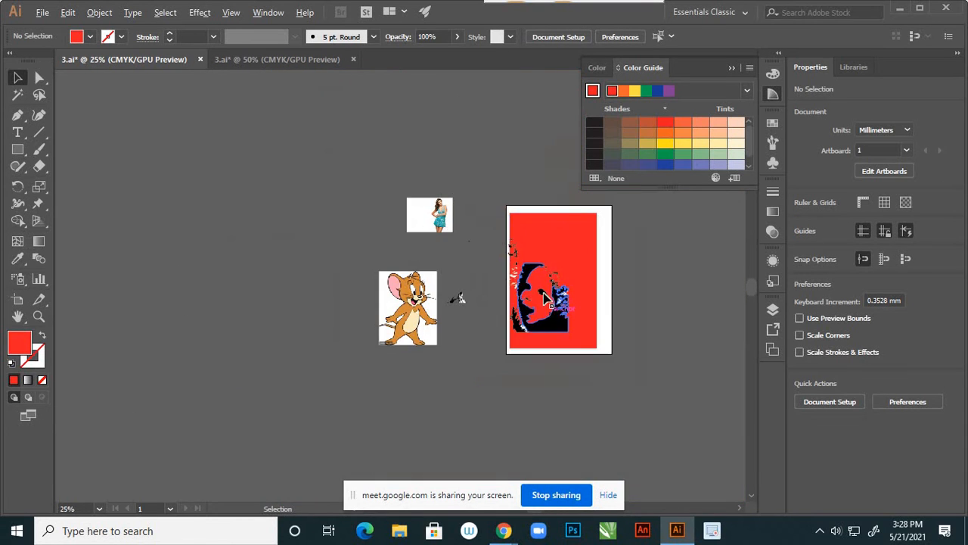
# - Undo the rectangle, its recoloring and the tracing edits back to the original linked baby photo
pyautogui.click(561, 244)
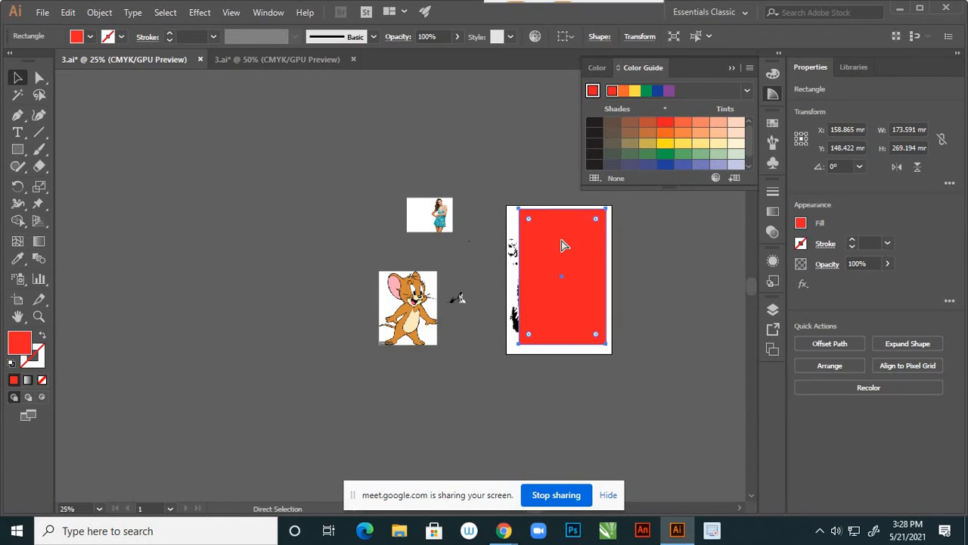
pyautogui.hotkey('ctrl', 'z')
pyautogui.hotkey('ctrl', 'z')
pyautogui.hotkey('ctrl', 'z')
pyautogui.hotkey('ctrl', 'z')
pyautogui.hotkey('ctrl', 'z')
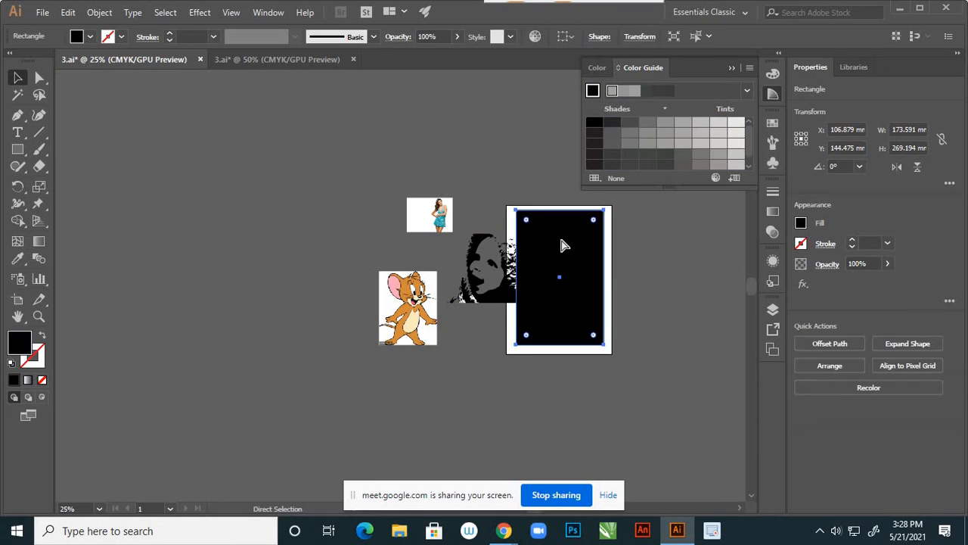
pyautogui.hotkey('ctrl', 'z')
pyautogui.hotkey('ctrl', 'z')
pyautogui.hotkey('ctrl', 'shift', 'z')
pyautogui.hotkey('ctrl', 'z')
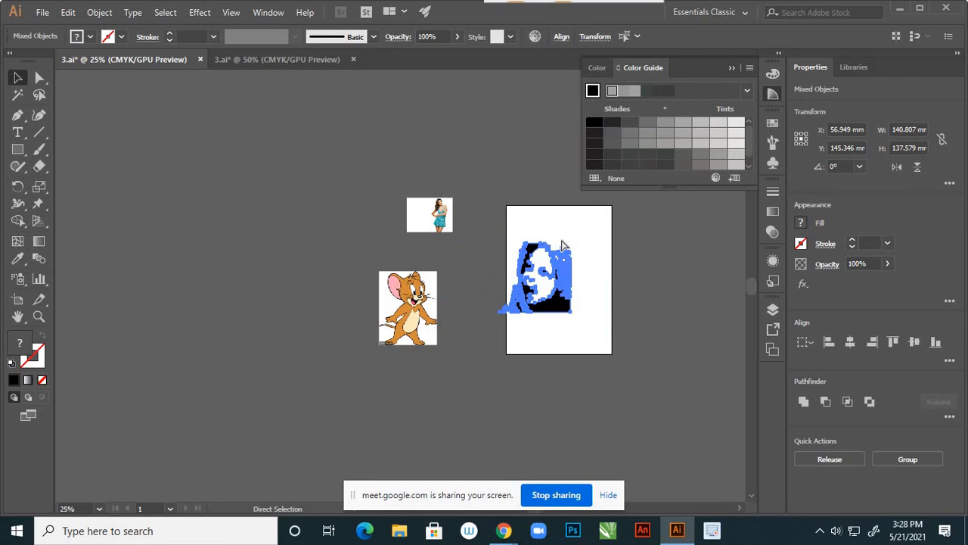
pyautogui.hotkey('ctrl', 'z')
pyautogui.hotkey('ctrl', 'z')
pyautogui.hotkey('ctrl', 'z')
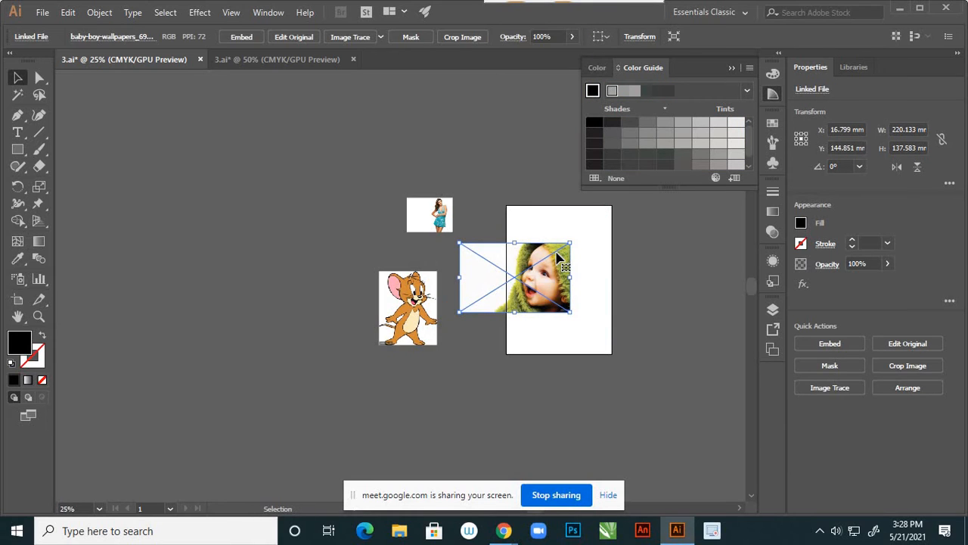
# - Close the Color Guide and move the baby photo rightward on the artboard to about X 72.5 mm
pyautogui.scroll(2, 556, 259)
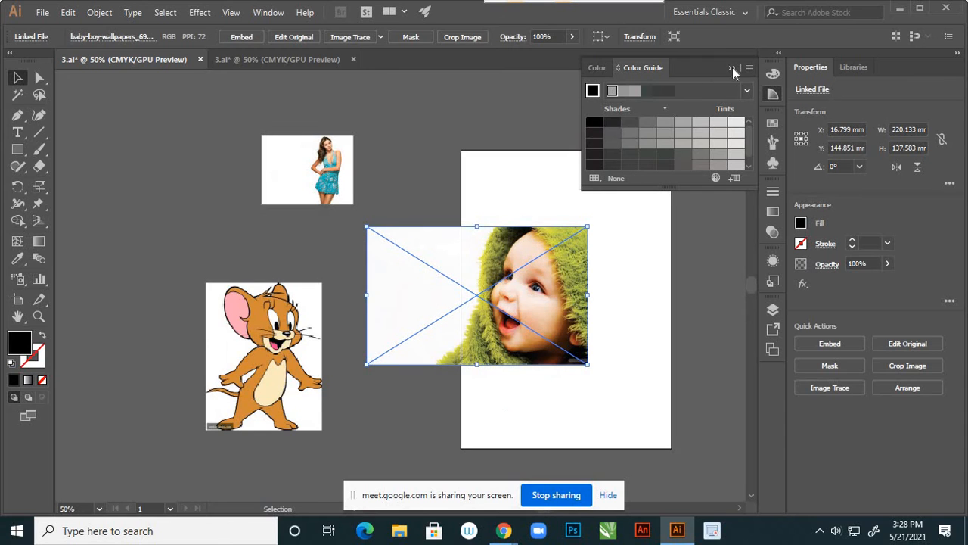
pyautogui.click(733, 67)
pyautogui.moveTo(610, 288); pyautogui.dragTo(666, 292)
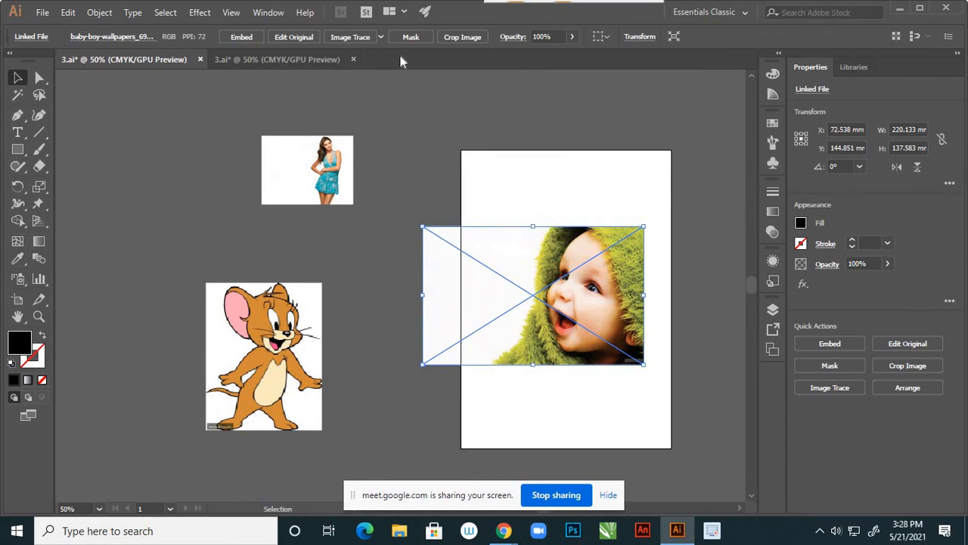
# - Trace the baby photo with the Sketched Art preset, and undo the tracing
pyautogui.click(380, 37)
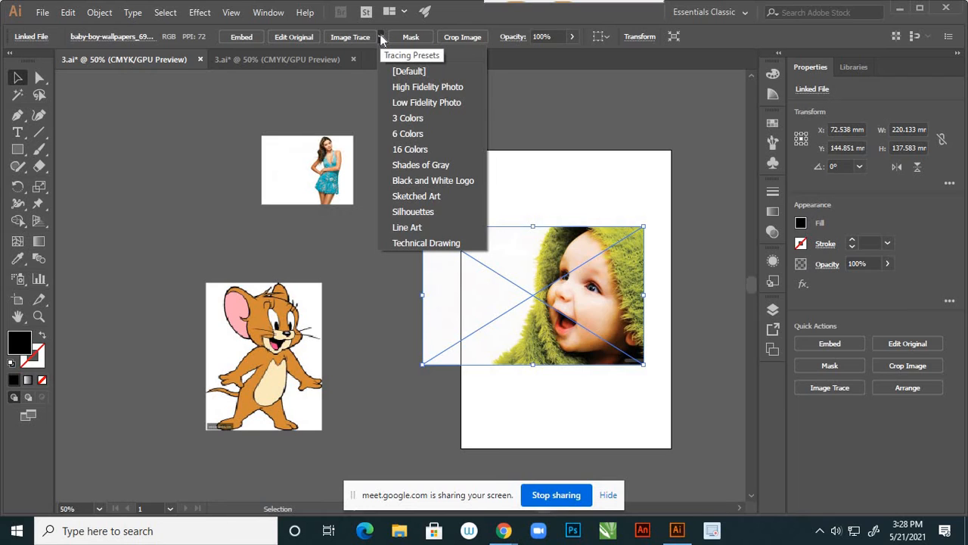
pyautogui.click(443, 197)
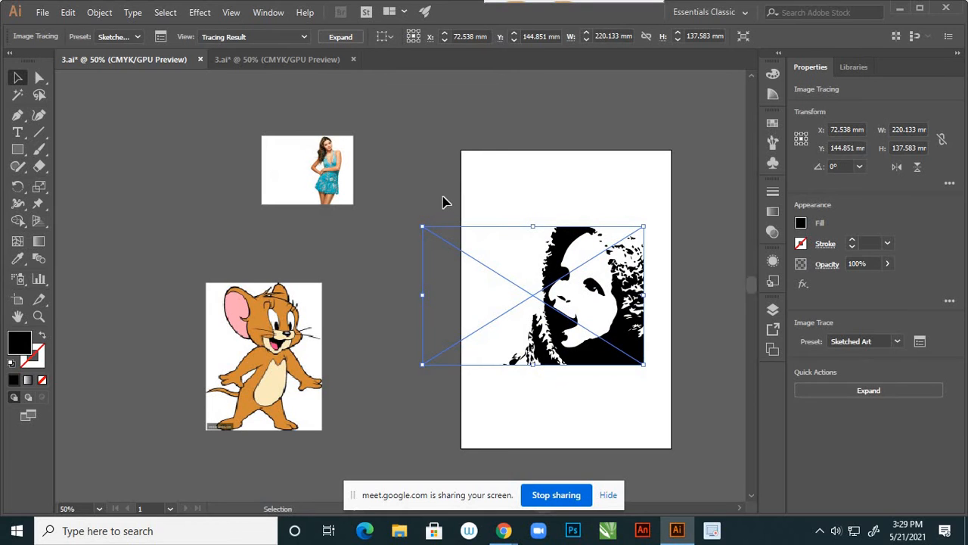
pyautogui.hotkey('ctrl', 'z')
# - Trace the baby photo with the Silhouettes preset, view it deselected, and undo the tracing
pyautogui.click(381, 36)
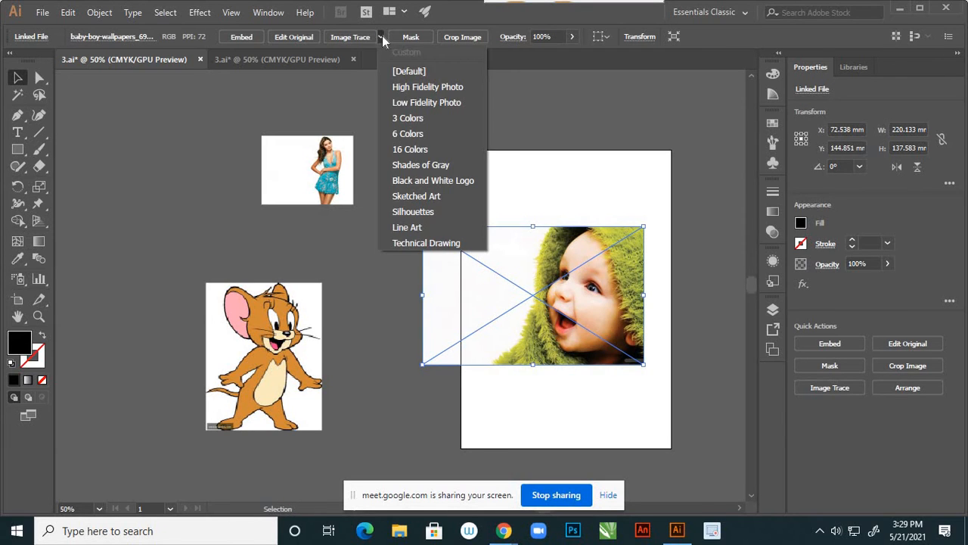
pyautogui.click(424, 212)
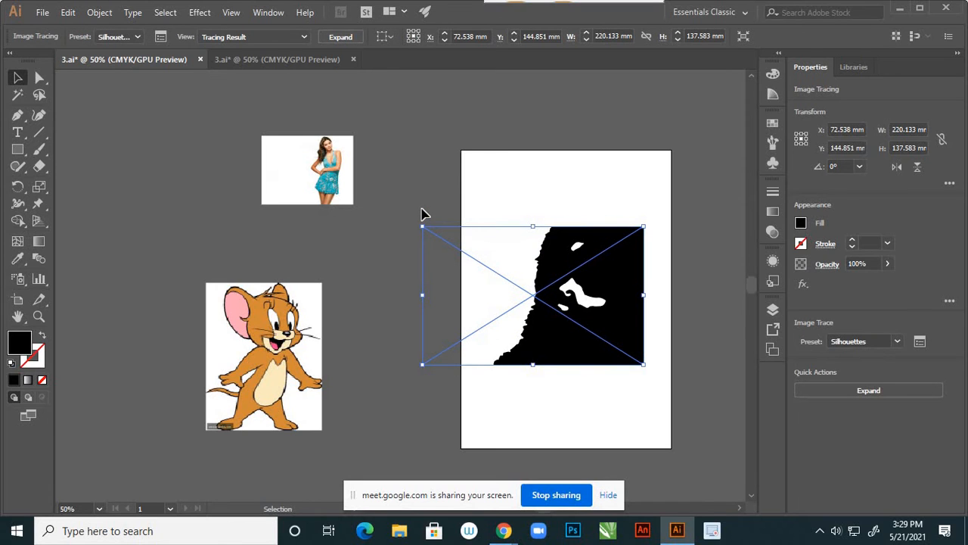
pyautogui.click(429, 115)
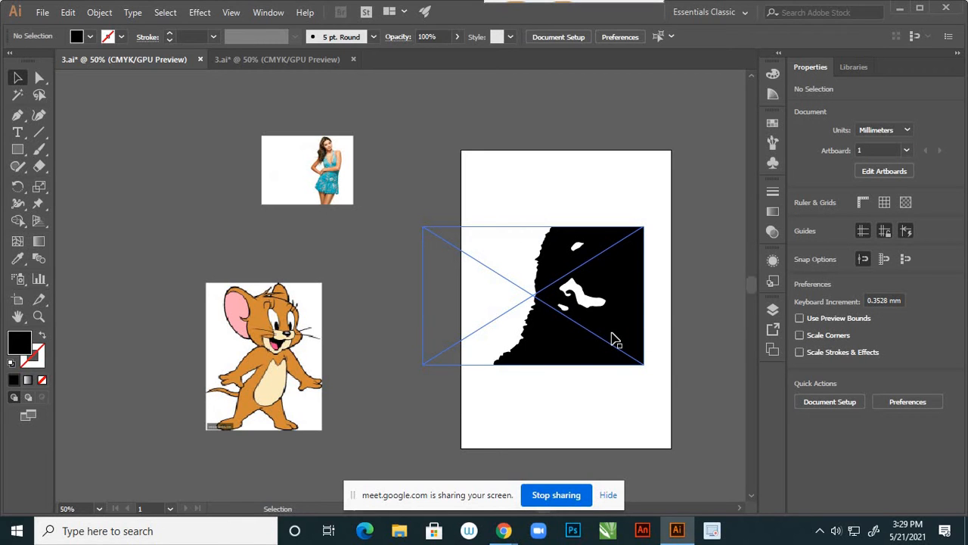
pyautogui.hotkey('ctrl', 'z')
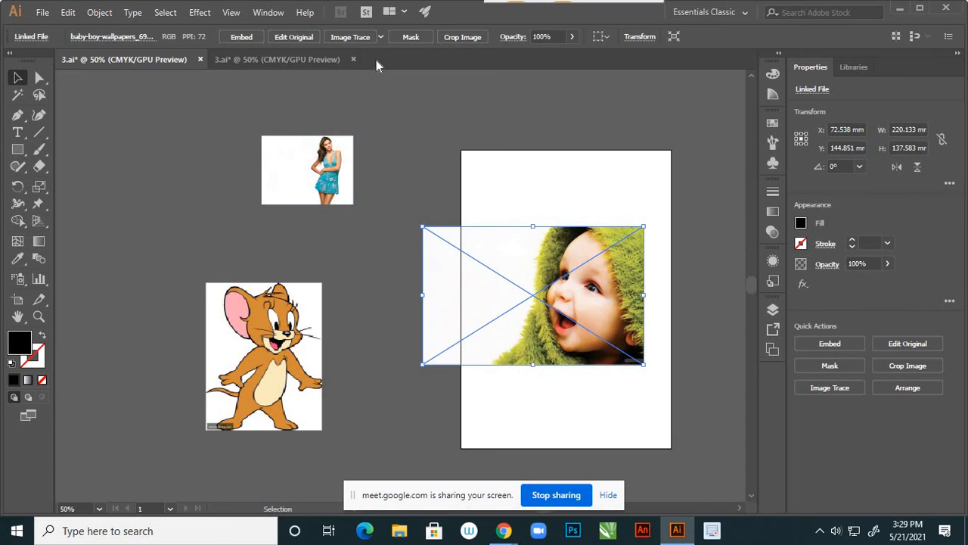
# - Trace the baby photo with the Line Art preset, undo it, and review the available tracing presets without applying one
pyautogui.click(381, 37)
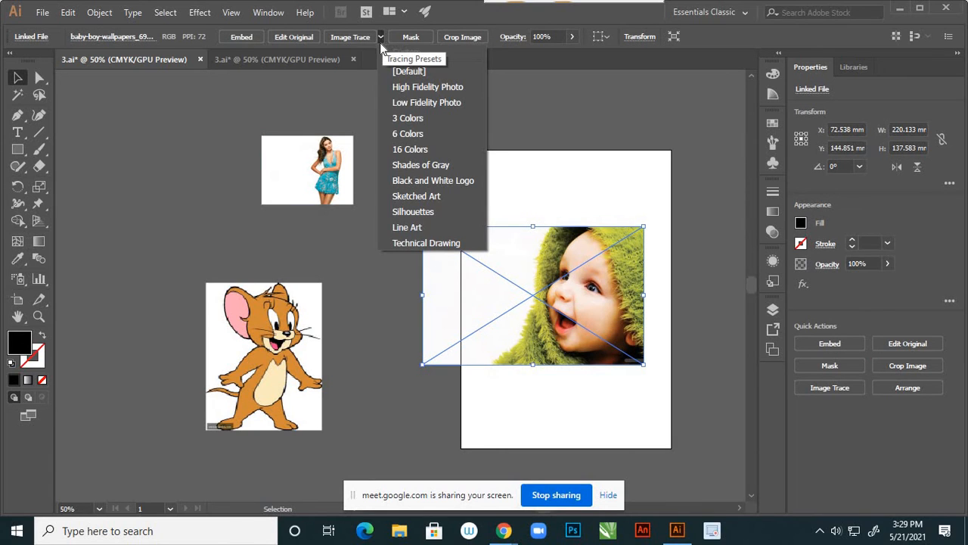
pyautogui.click(415, 228)
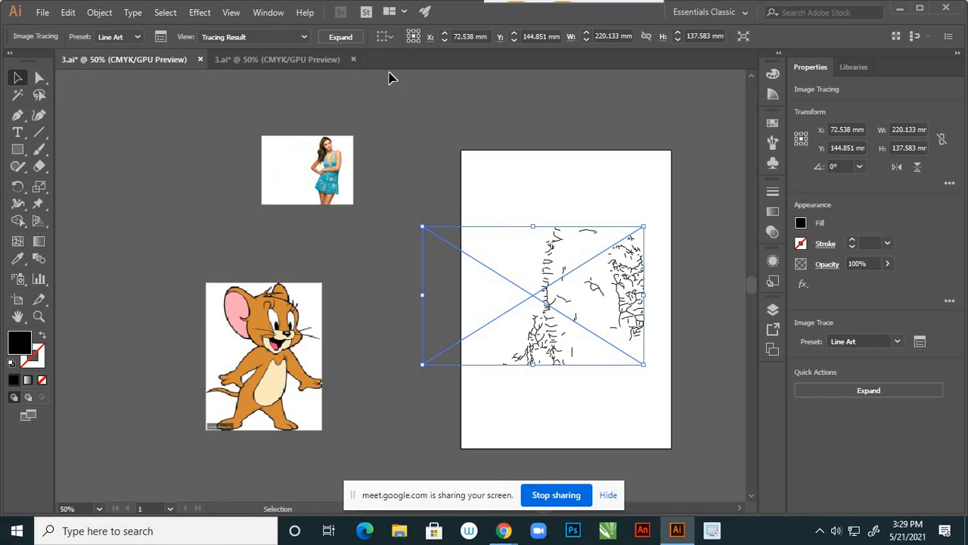
pyautogui.press('a')
pyautogui.hotkey('ctrl', 'z')
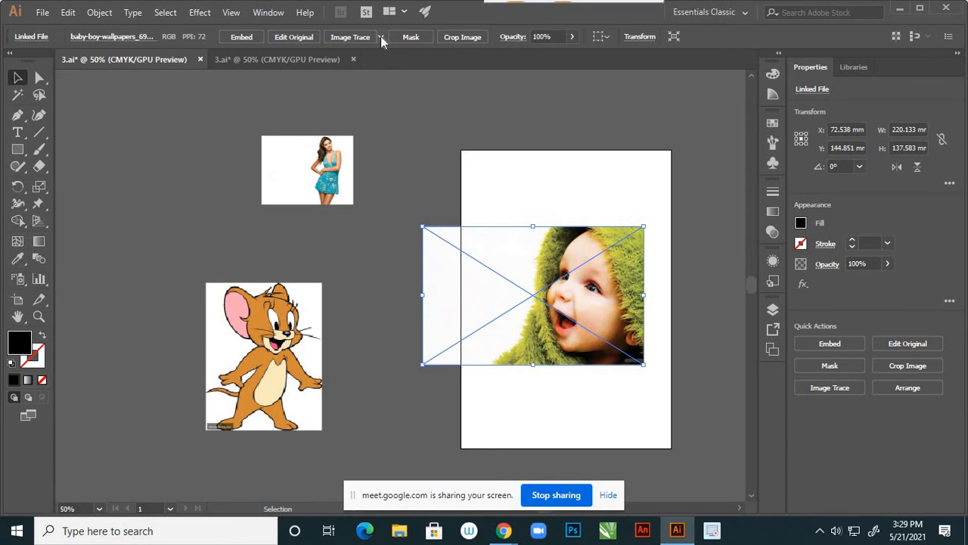
pyautogui.click(381, 36)
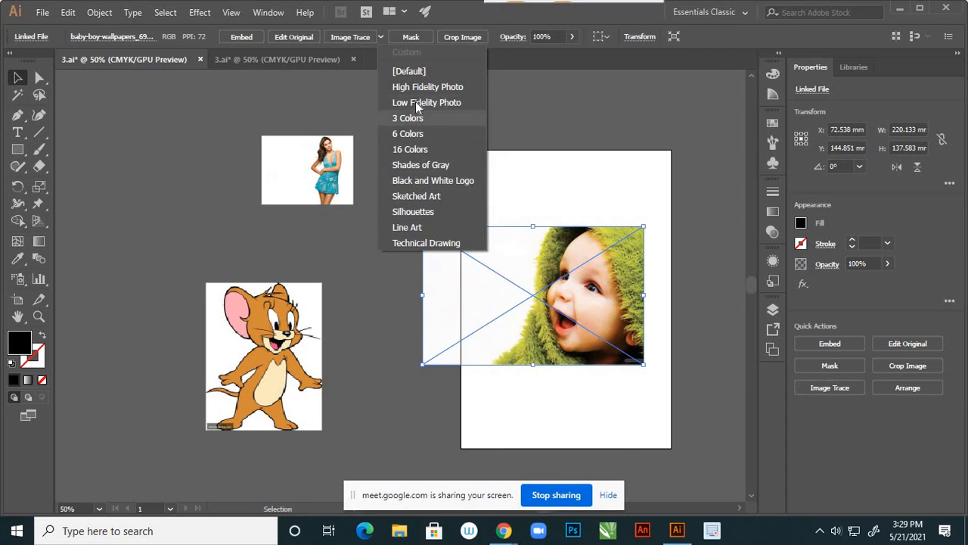
pyautogui.click(552, 128)
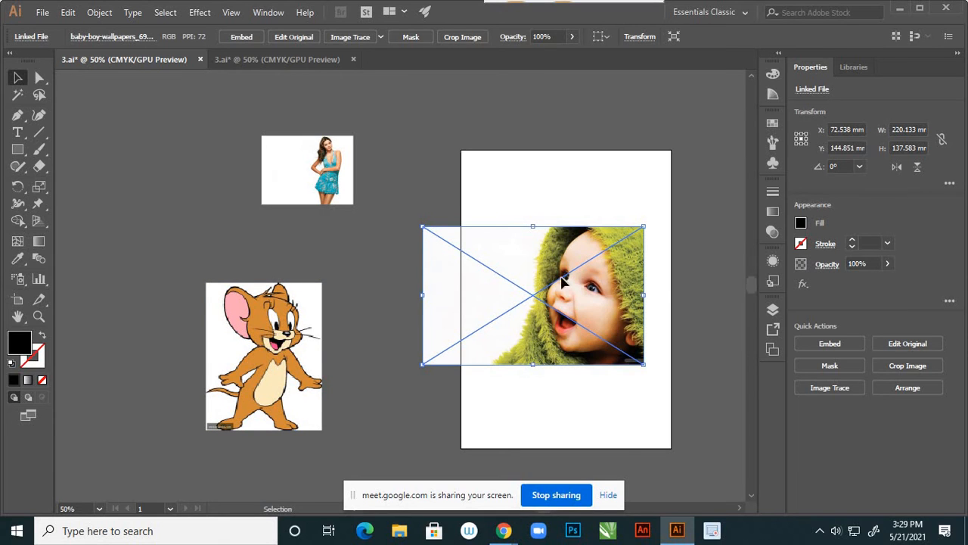
# - Move the baby photo off the artboard to about X -206, Y 112 mm, and place the woman and cartoon mouse images across the artboard's left edge
pyautogui.moveTo(562, 282); pyautogui.dragTo(400, 249)
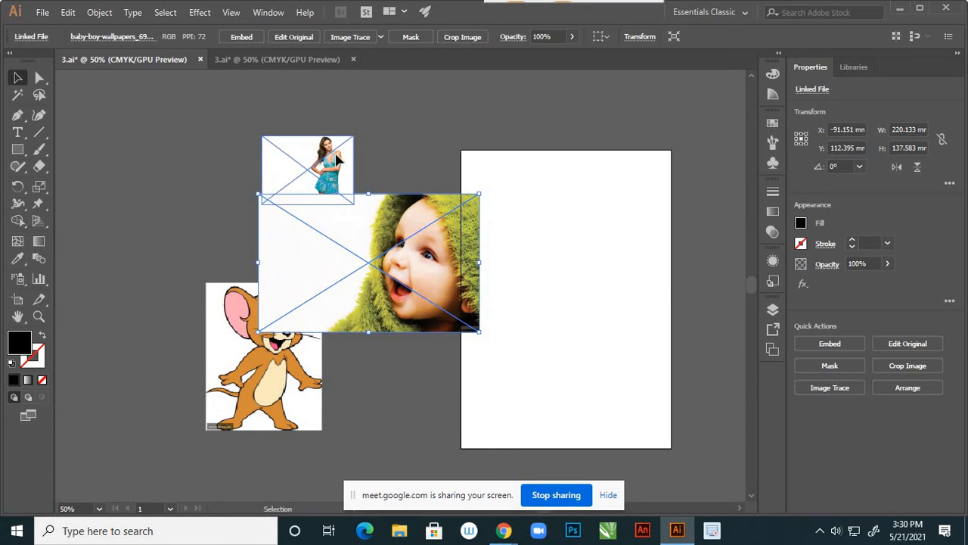
pyautogui.moveTo(338, 159); pyautogui.dragTo(377, 147)
pyautogui.moveTo(292, 384); pyautogui.dragTo(421, 419)
pyautogui.moveTo(446, 238); pyautogui.dragTo(331, 237)
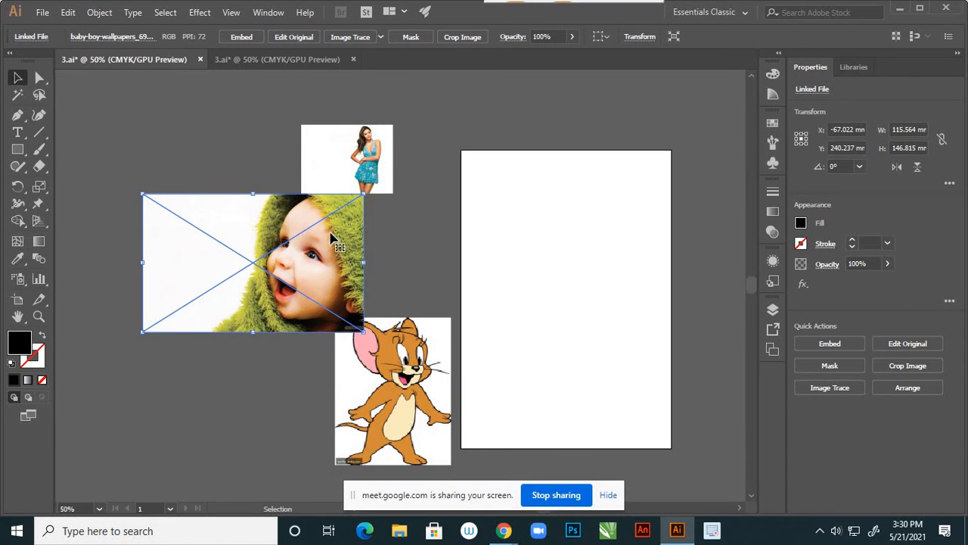
pyautogui.moveTo(434, 339); pyautogui.dragTo(484, 228)
pyautogui.moveTo(392, 160); pyautogui.dragTo(480, 154)
pyautogui.click(347, 251)
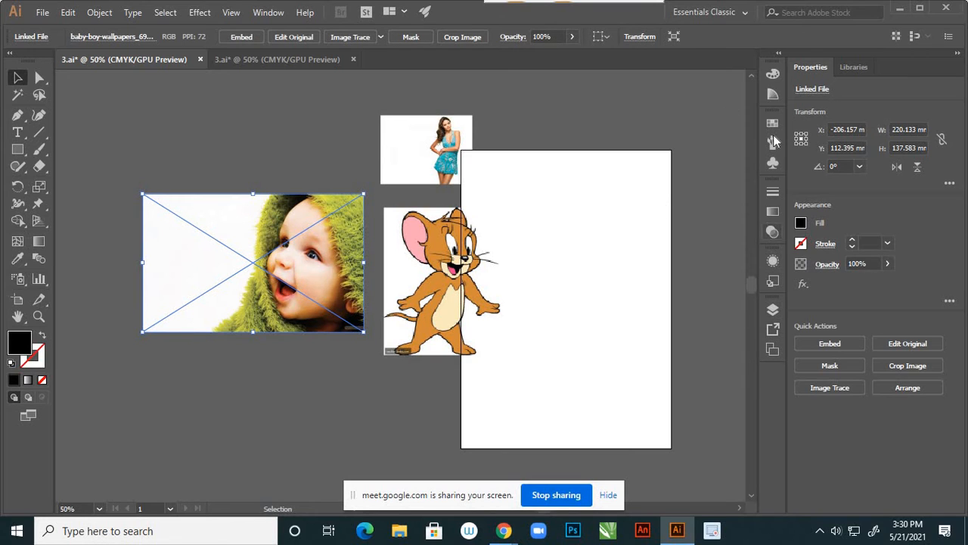
# - Open the document's layers, and hide and show Layer 1 twice
pyautogui.click(774, 310)
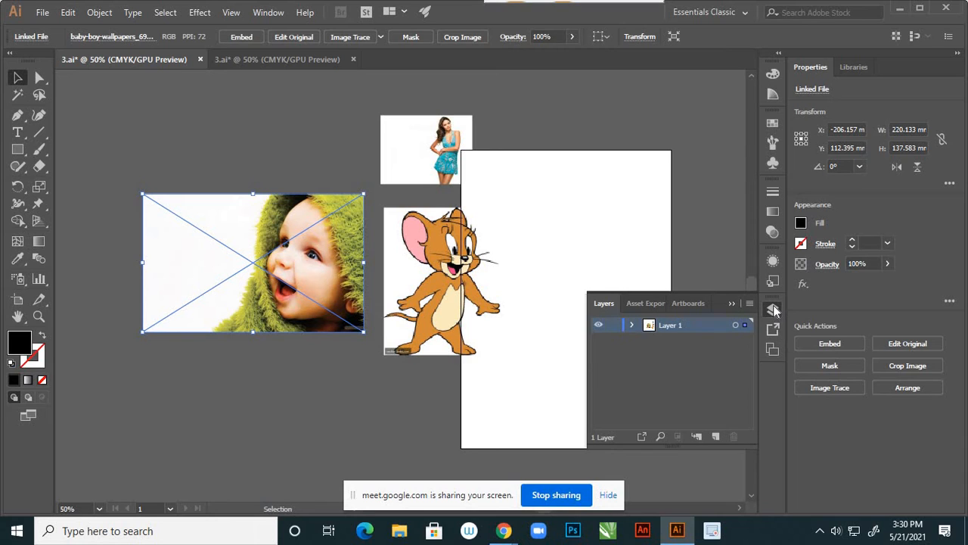
pyautogui.click(599, 326)
pyautogui.click(600, 326)
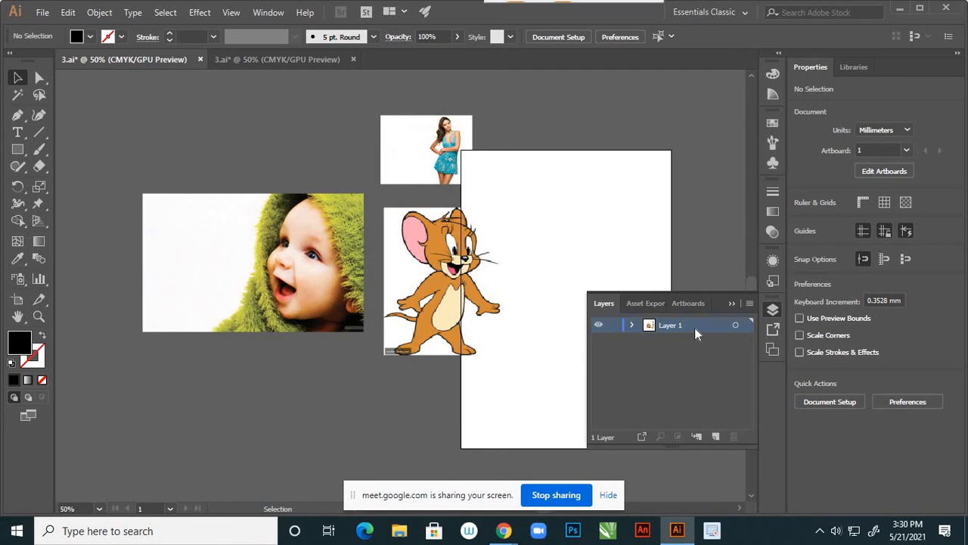
pyautogui.click(598, 325)
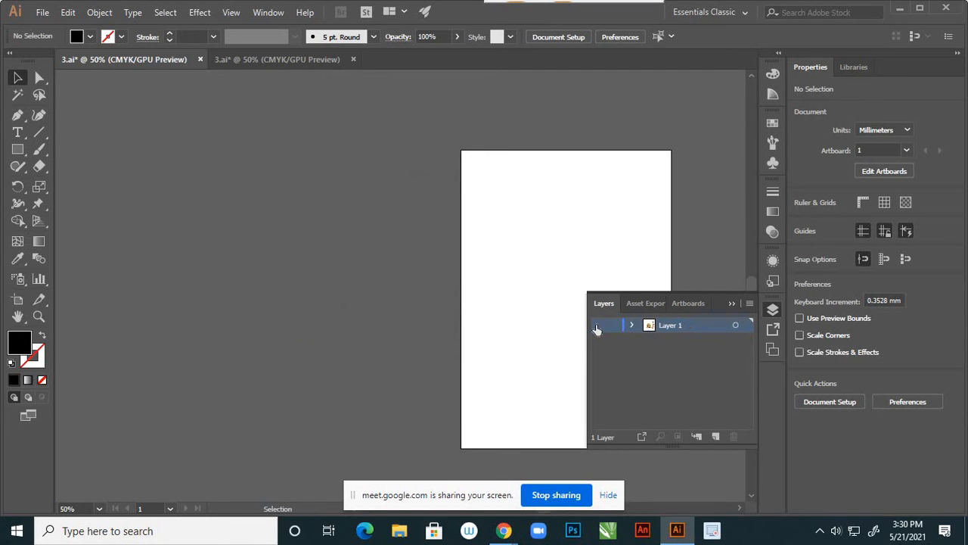
pyautogui.click(598, 326)
# - Expand Layer 1 twice to examine the linked images it contains, and collapse it again
pyautogui.click(631, 325)
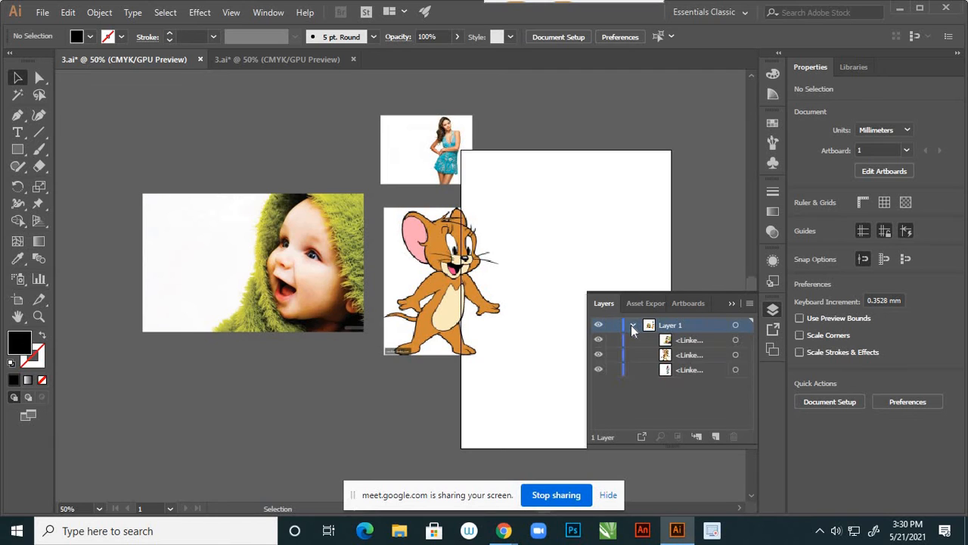
pyautogui.click(631, 325)
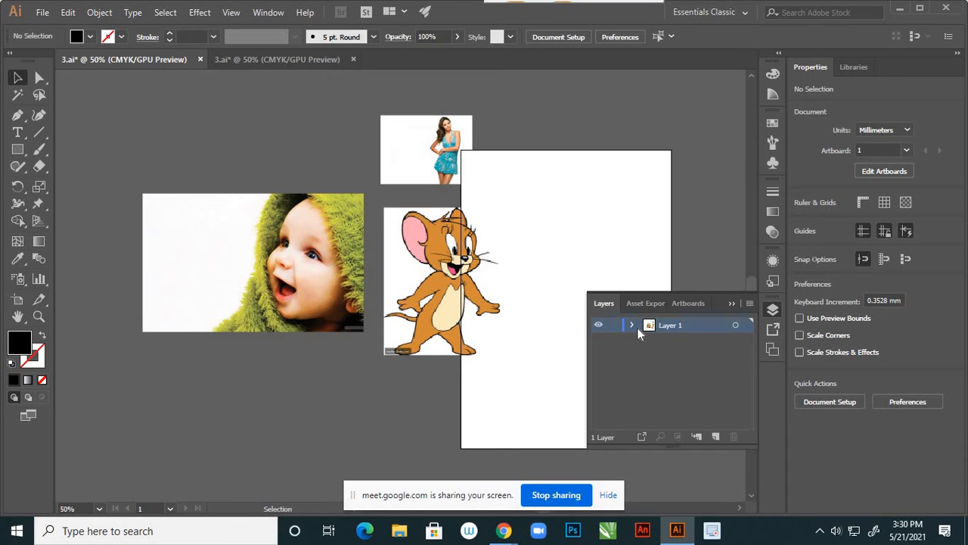
pyautogui.click(631, 325)
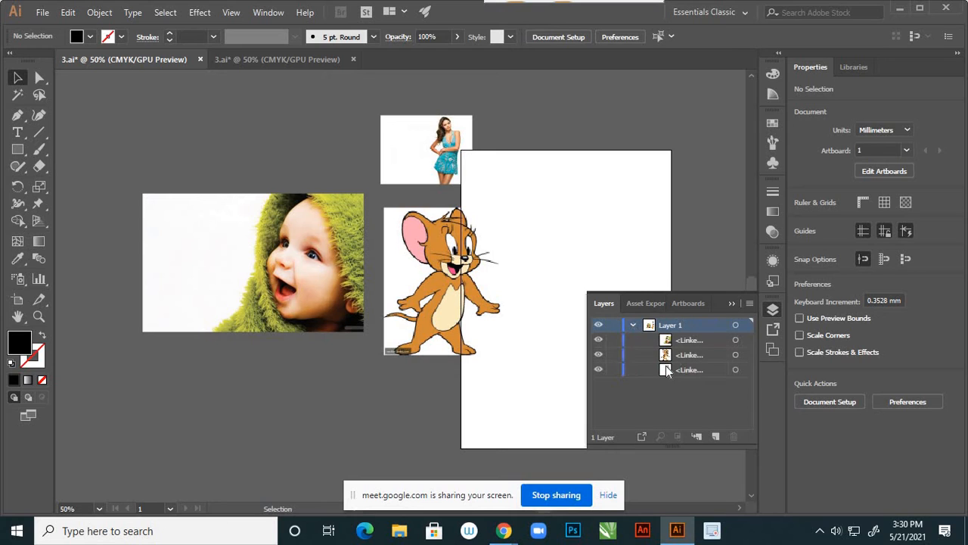
pyautogui.click(633, 326)
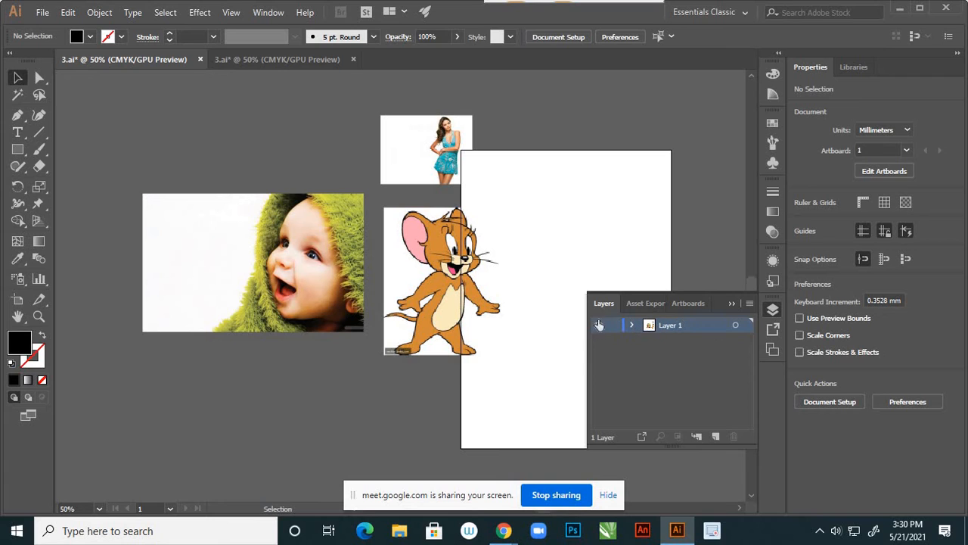
# - Hide and show Layer 1 once more, and expand it to list its linked images
pyautogui.click(599, 326)
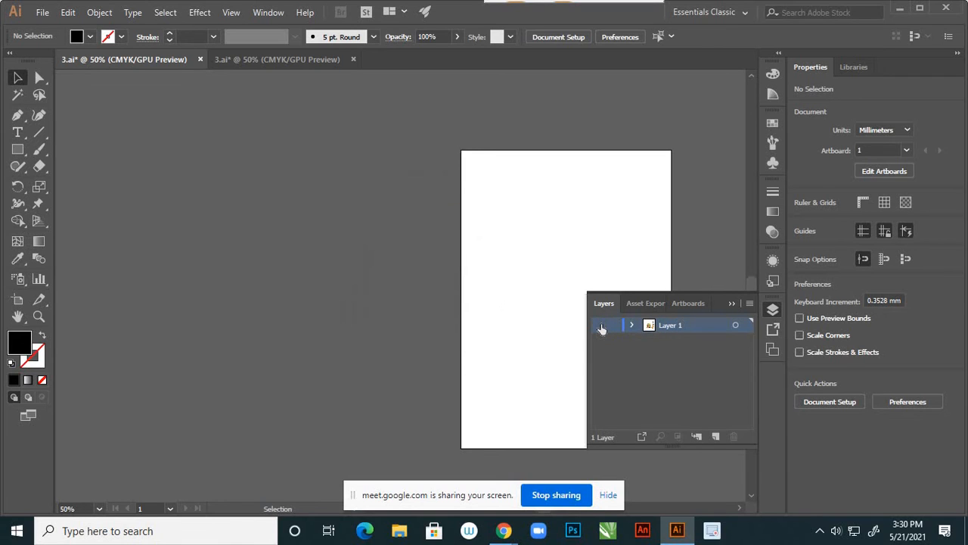
pyautogui.click(599, 325)
pyautogui.click(632, 325)
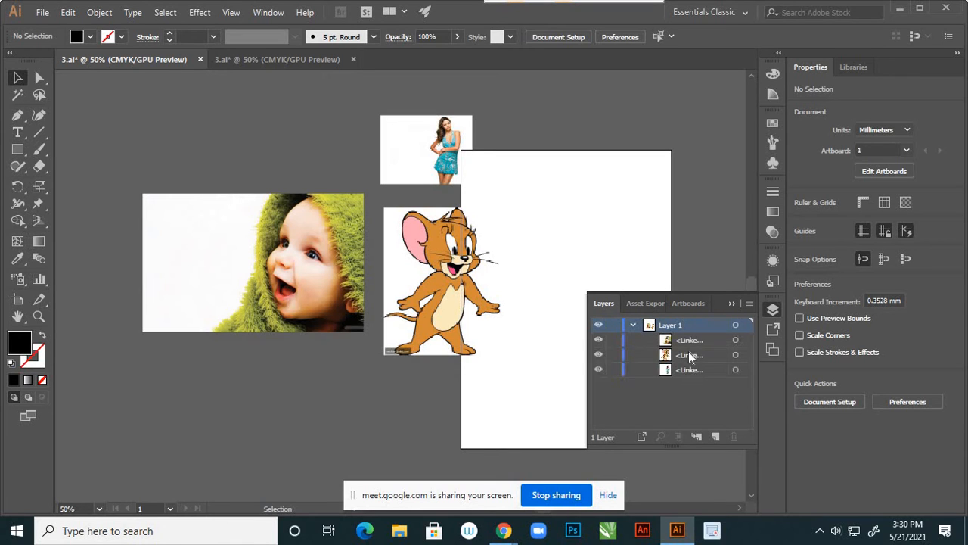
# - Highlight and target the sublayers of the linked baby and mouse images to identify the picture each one controls
pyautogui.click(695, 343)
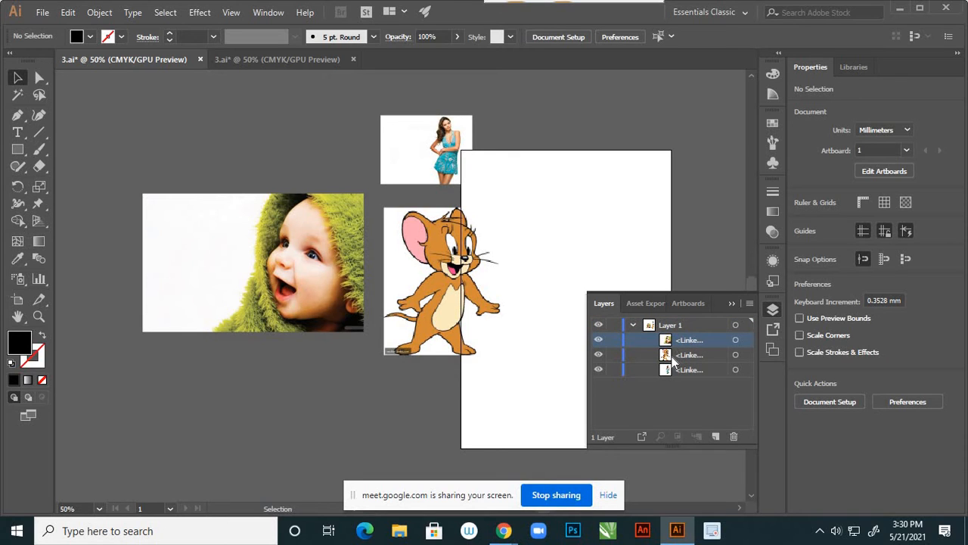
pyautogui.click(671, 357)
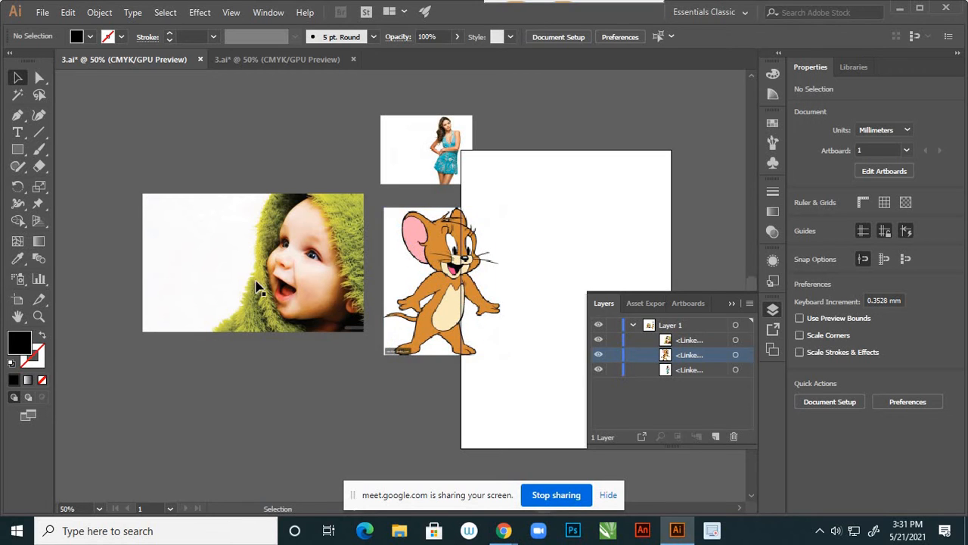
pyautogui.click(687, 343)
pyautogui.click(684, 355)
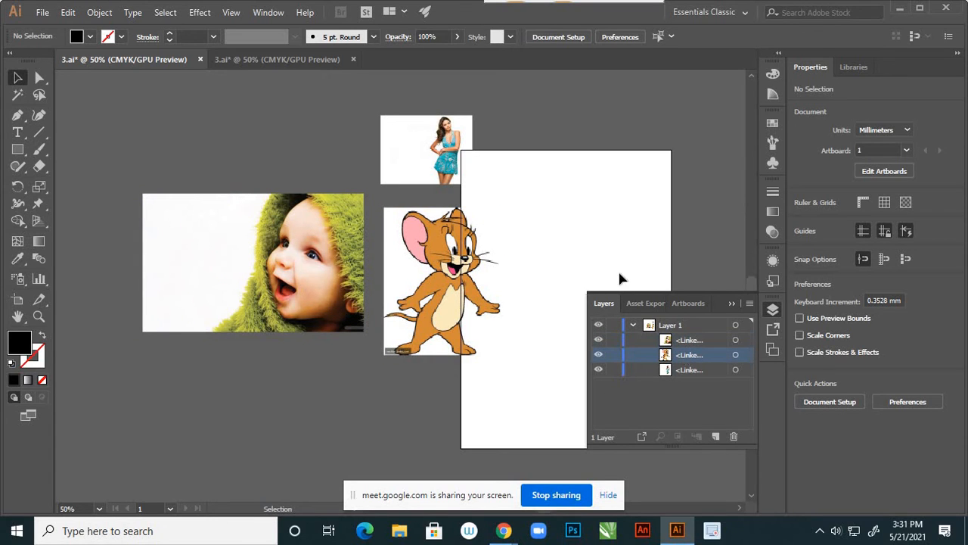
pyautogui.click(735, 356)
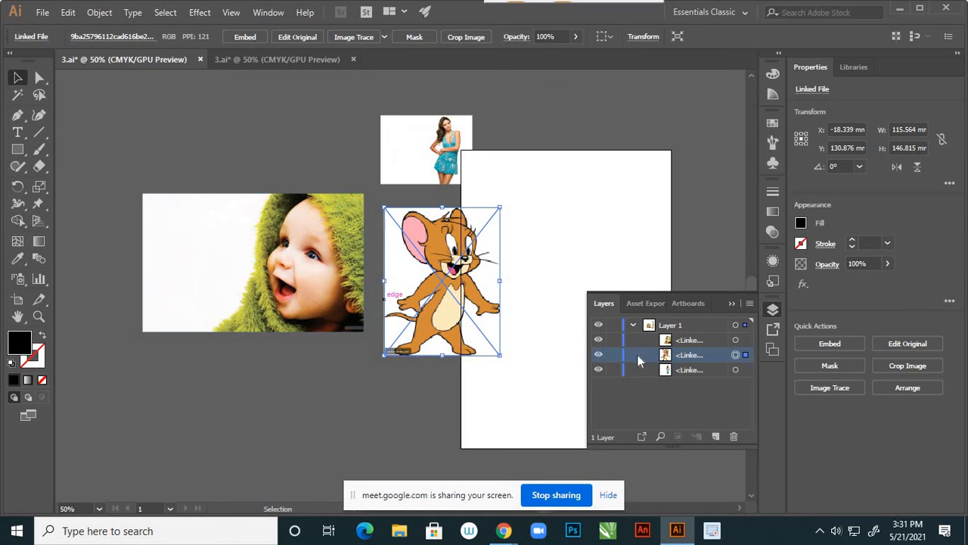
pyautogui.click(736, 341)
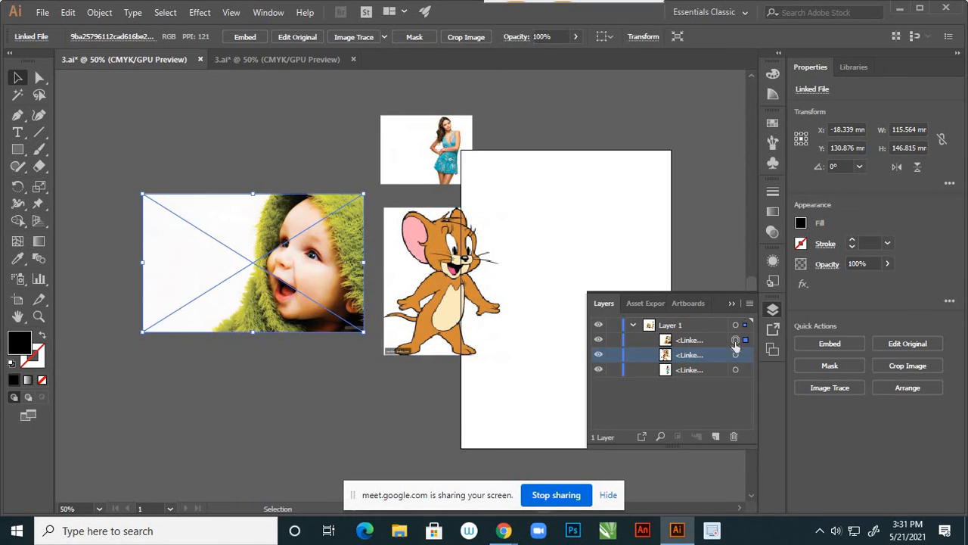
pyautogui.click(672, 342)
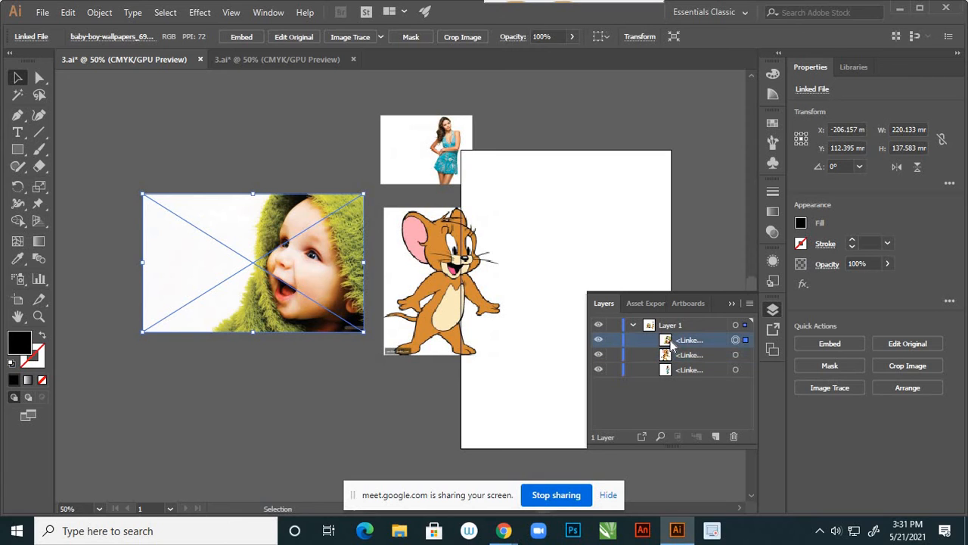
pyautogui.click(530, 396)
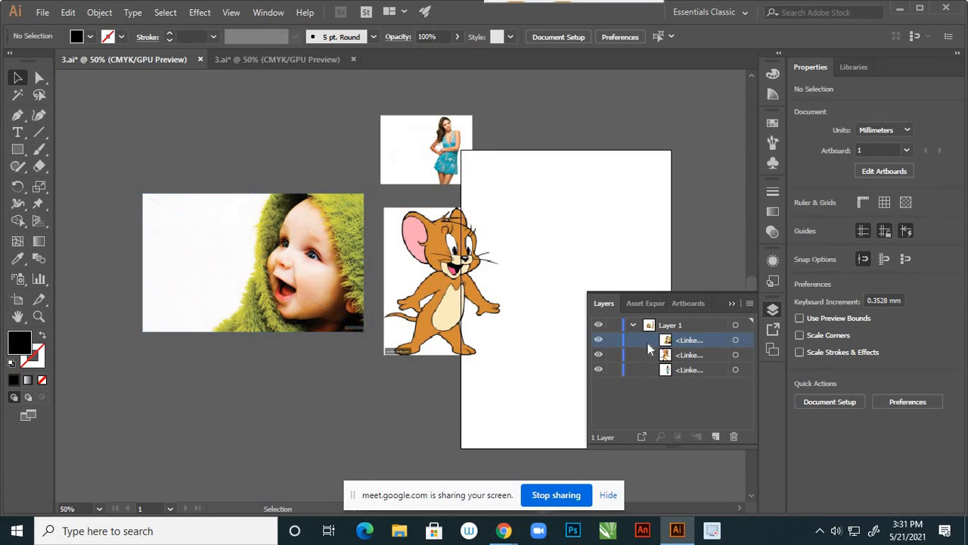
pyautogui.click(735, 342)
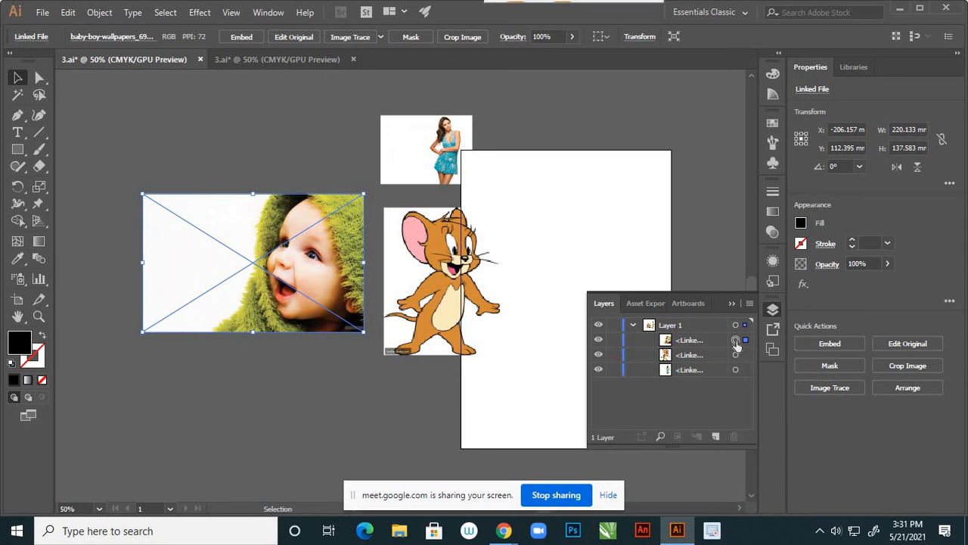
# - Reorder the sublayers of Layer 1, moving the mouse image to the top and the baby image to the bottom
pyautogui.click(697, 356)
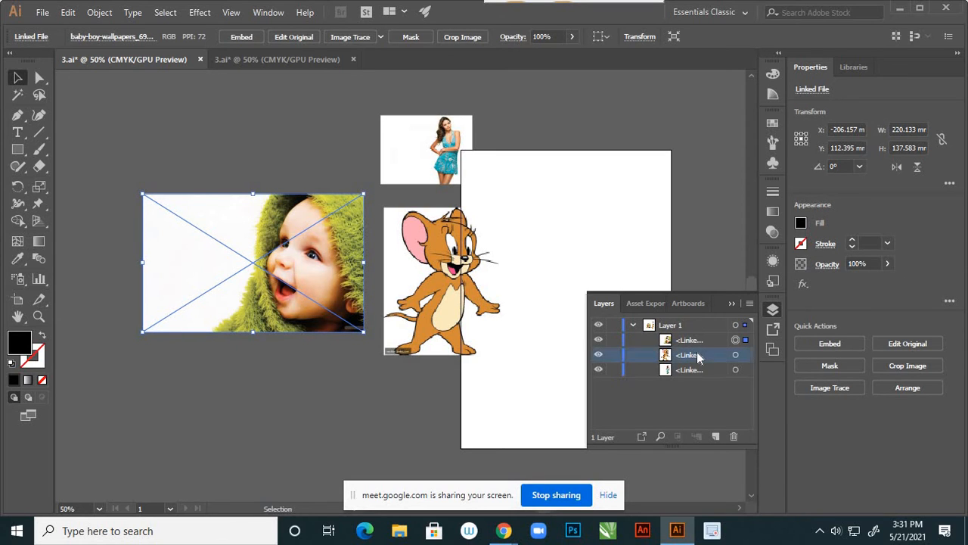
pyautogui.moveTo(702, 357); pyautogui.dragTo(706, 340)
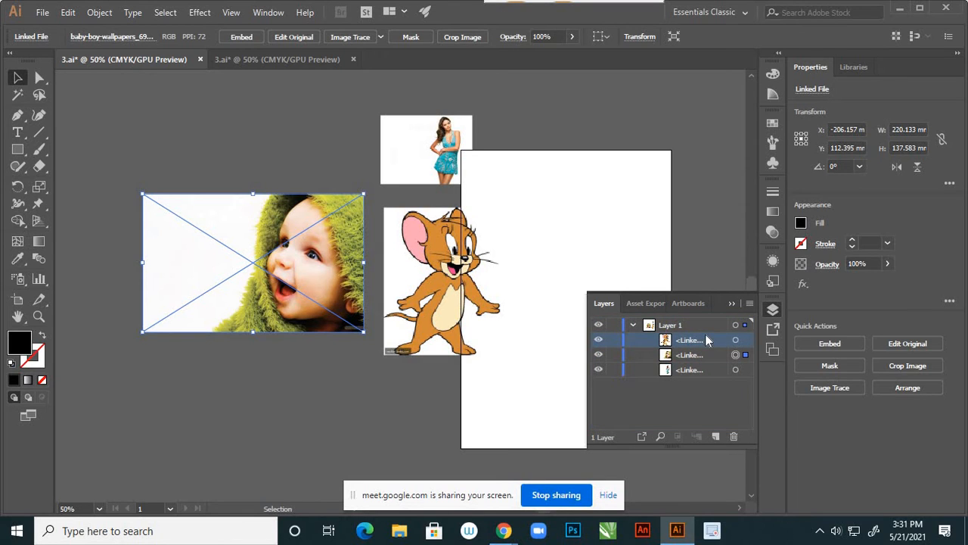
pyautogui.click(701, 358)
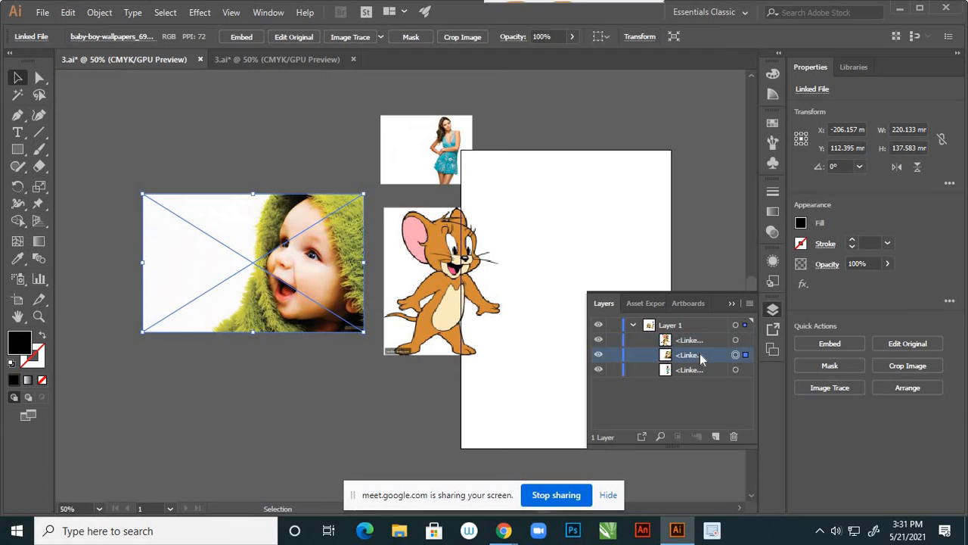
pyautogui.moveTo(700, 359); pyautogui.dragTo(701, 380)
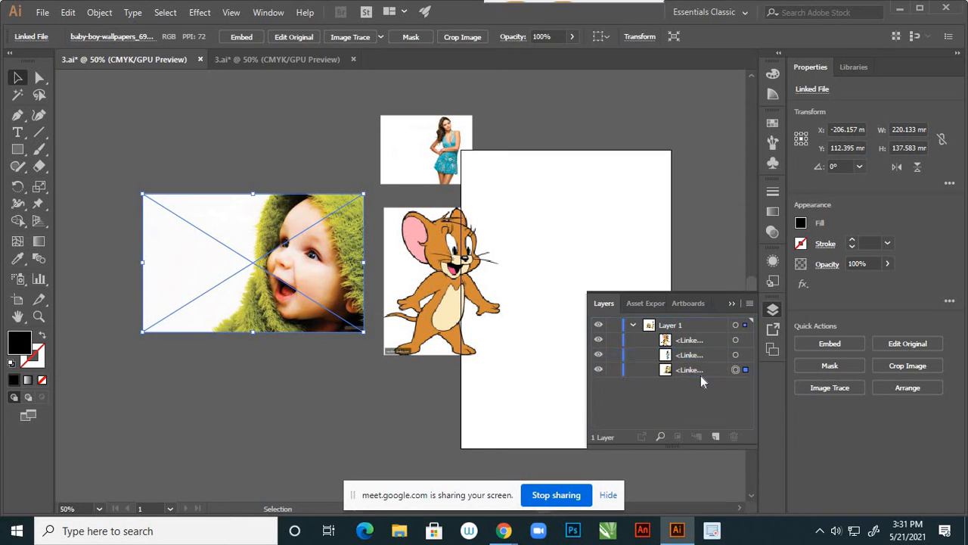
# - Hide and show Layer 1 as a whole, expand it to check its sublayers, and collapse it again
pyautogui.click(633, 325)
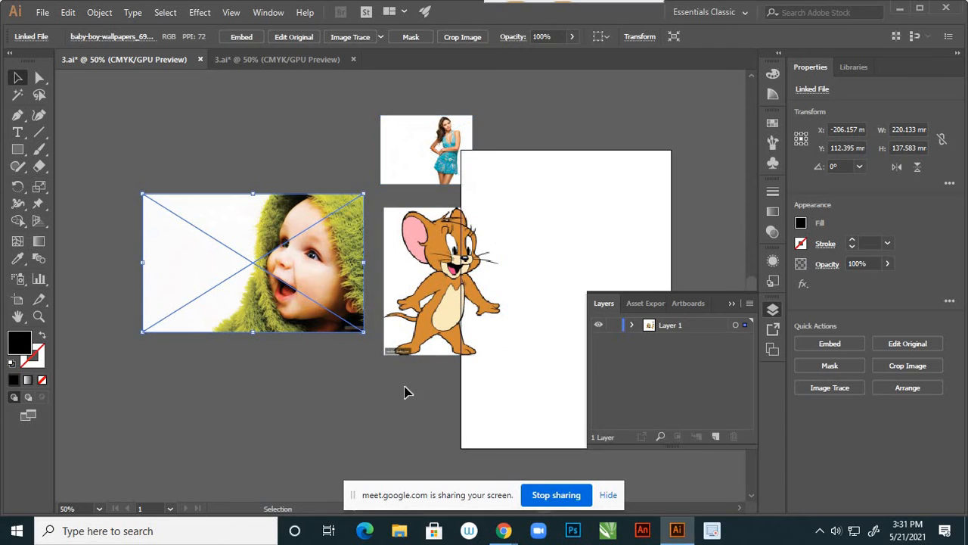
pyautogui.click(600, 326)
pyautogui.click(600, 325)
pyautogui.click(632, 325)
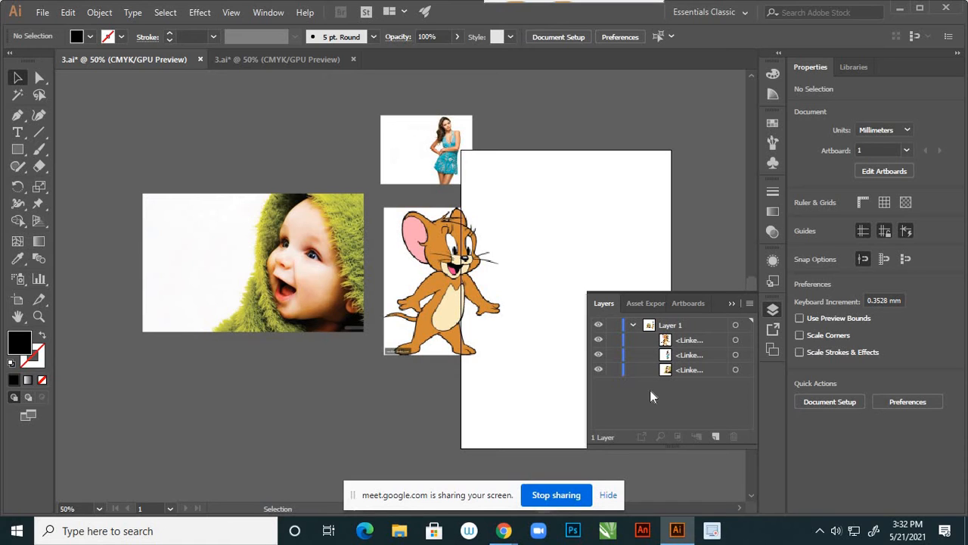
pyautogui.click(633, 325)
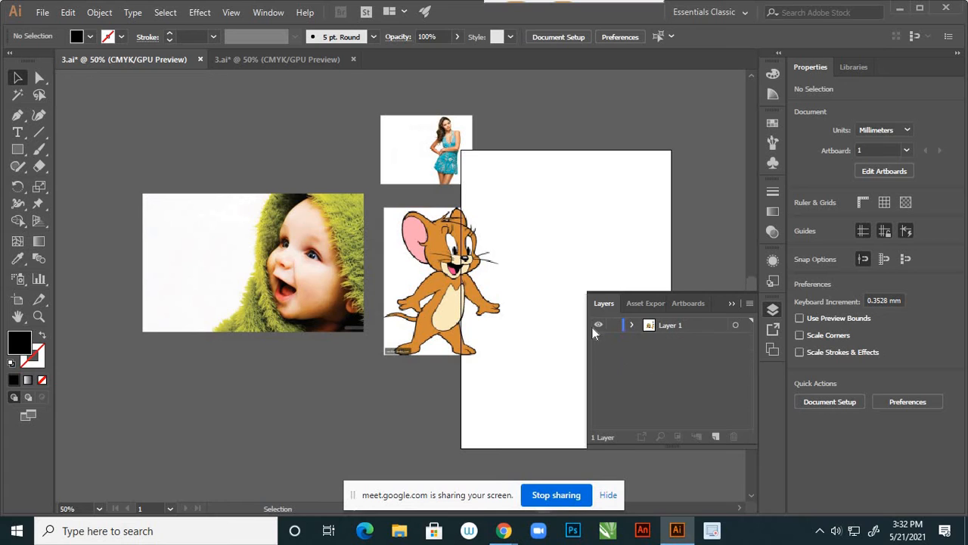
# - Lock Layer 1 with its name kept as is, and add a new empty layer above it
pyautogui.doubleClick(671, 323)
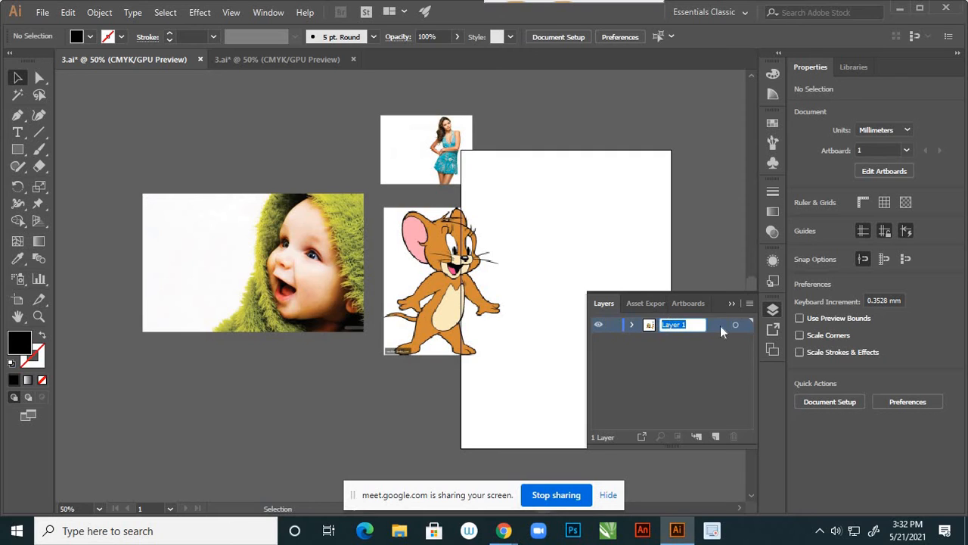
pyautogui.press('Return')
pyautogui.click(614, 326)
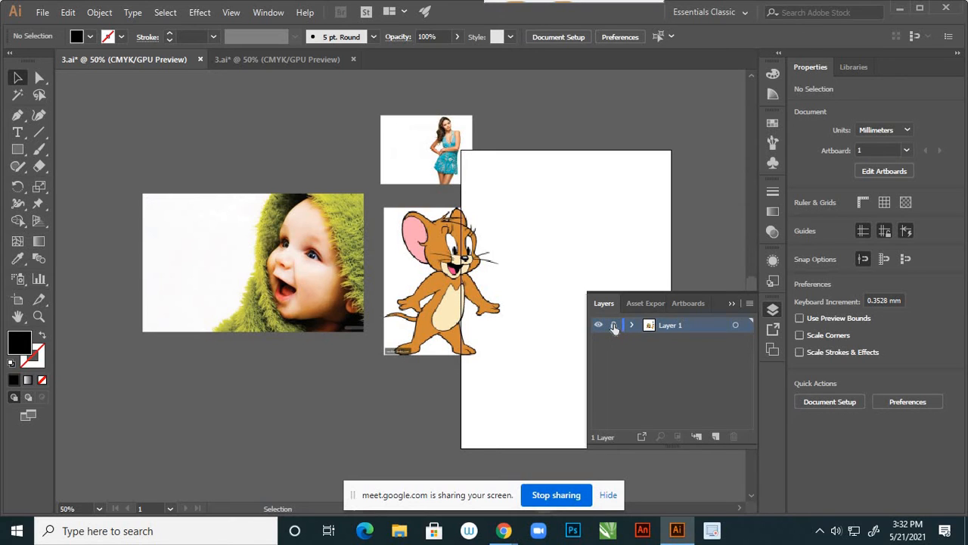
pyautogui.click(716, 437)
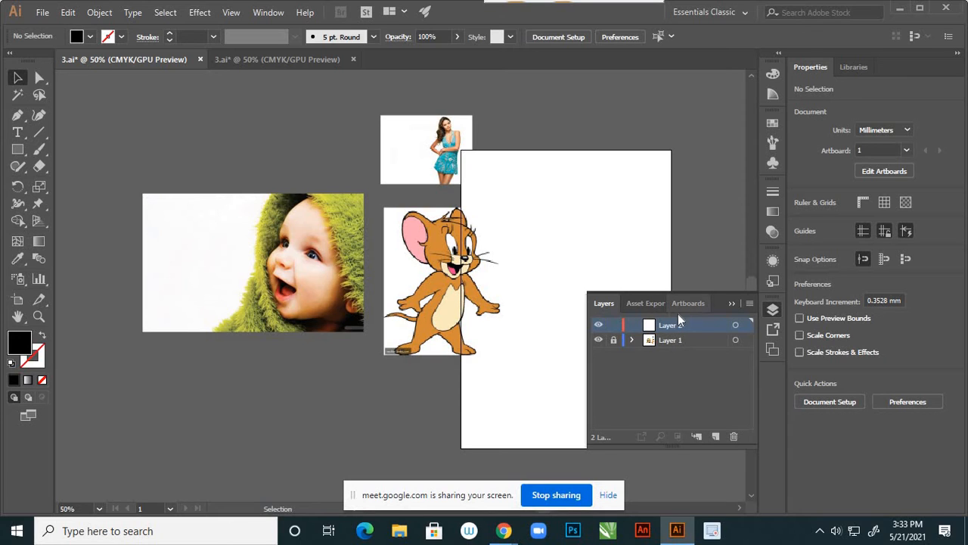
# - Unlock Layer 1 and delete the empty Layer 2
pyautogui.click(731, 304)
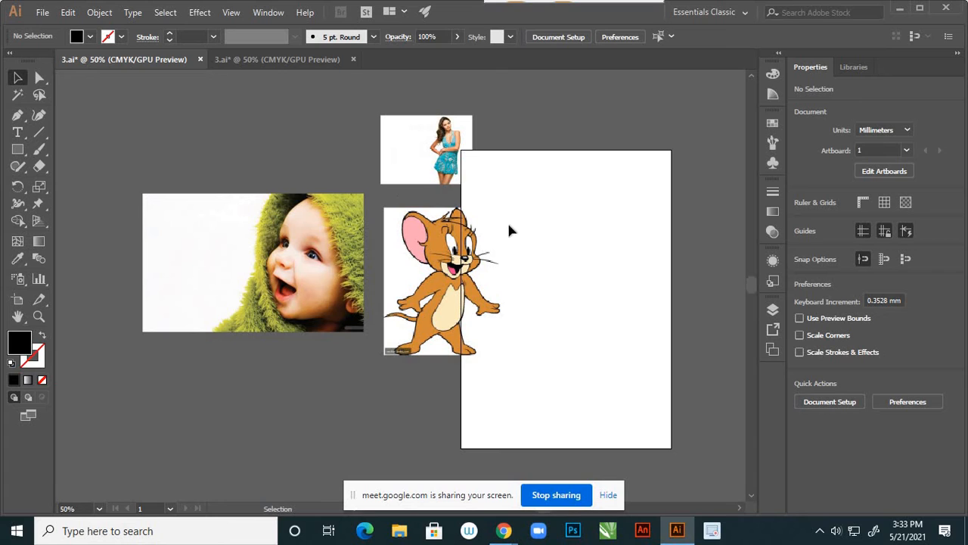
pyautogui.click(771, 311)
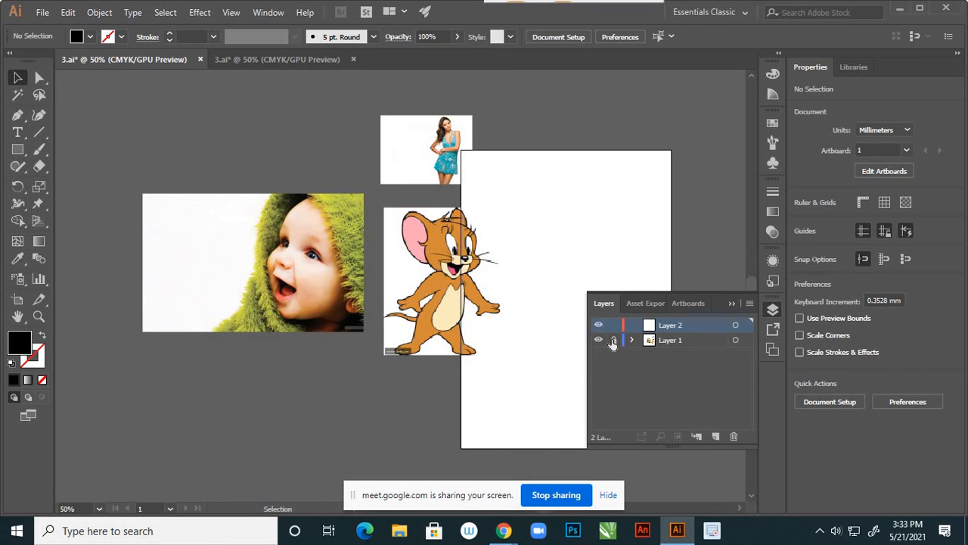
pyautogui.click(734, 437)
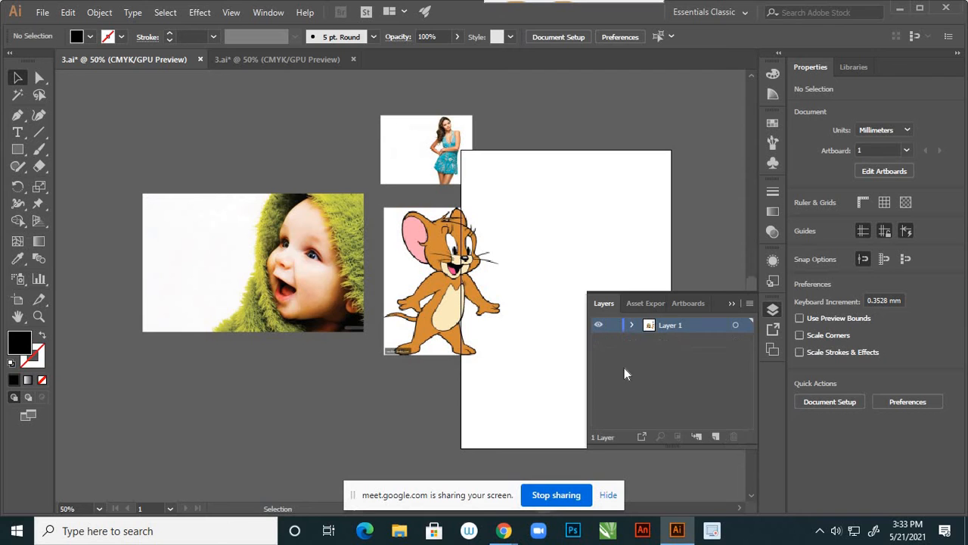
# - Delete the mouse, woman and baby images from the document
pyautogui.click(731, 303)
pyautogui.click(454, 268)
pyautogui.press('Delete')
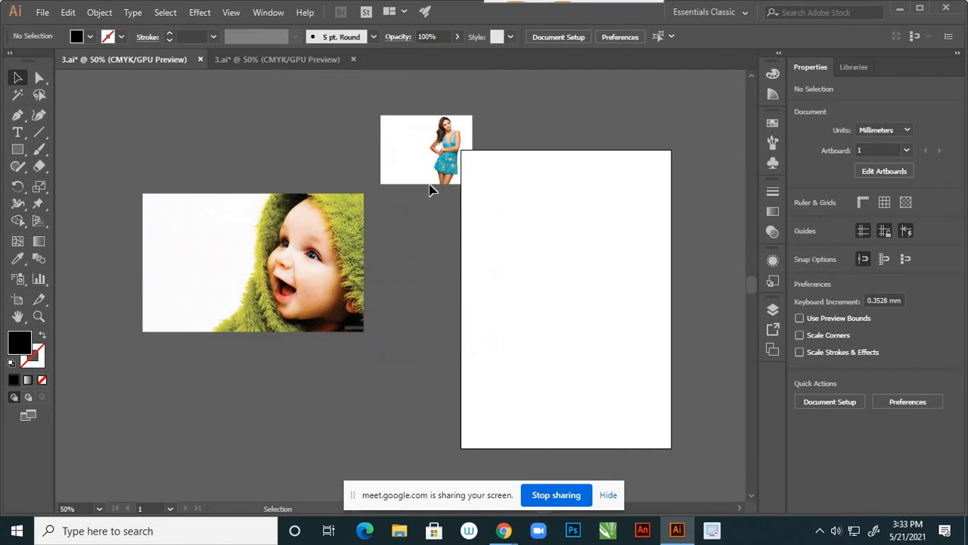
pyautogui.click(437, 171)
pyautogui.press('Delete')
pyautogui.click(336, 242)
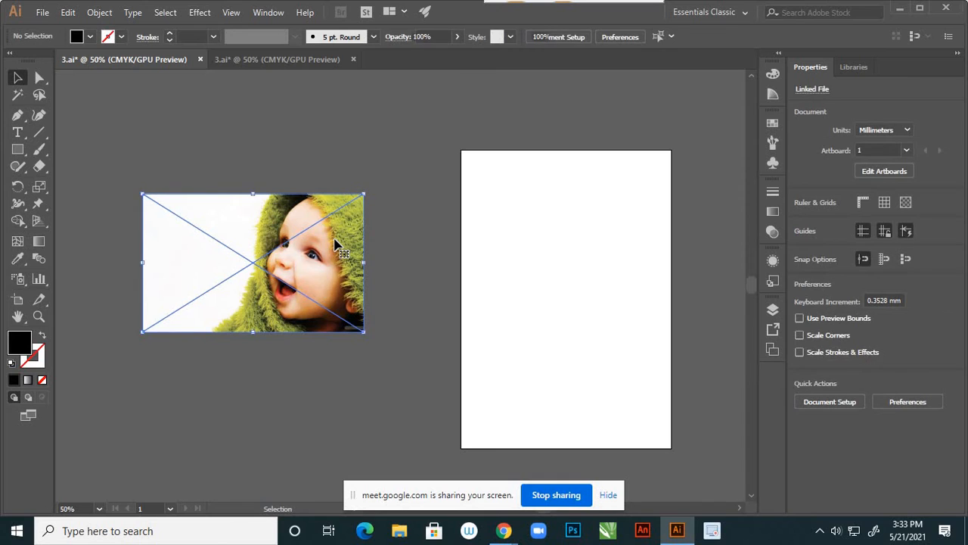
pyautogui.press('Delete')
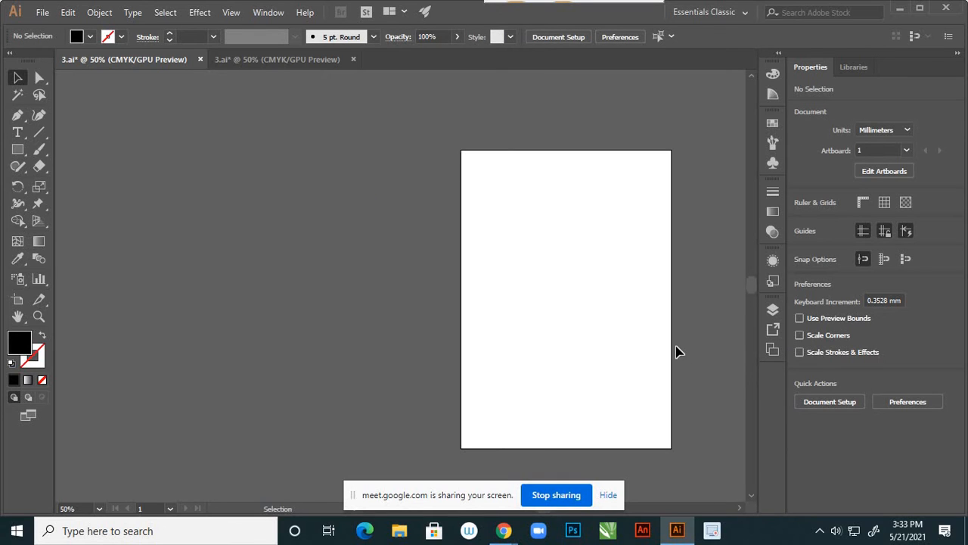
# - Start placing an image file in the empty document and browse to the Desktop folder
pyautogui.scroll(-1, 675, 345)
pyautogui.scroll(3, 711, 354)
pyautogui.scroll(-2, 655, 341)
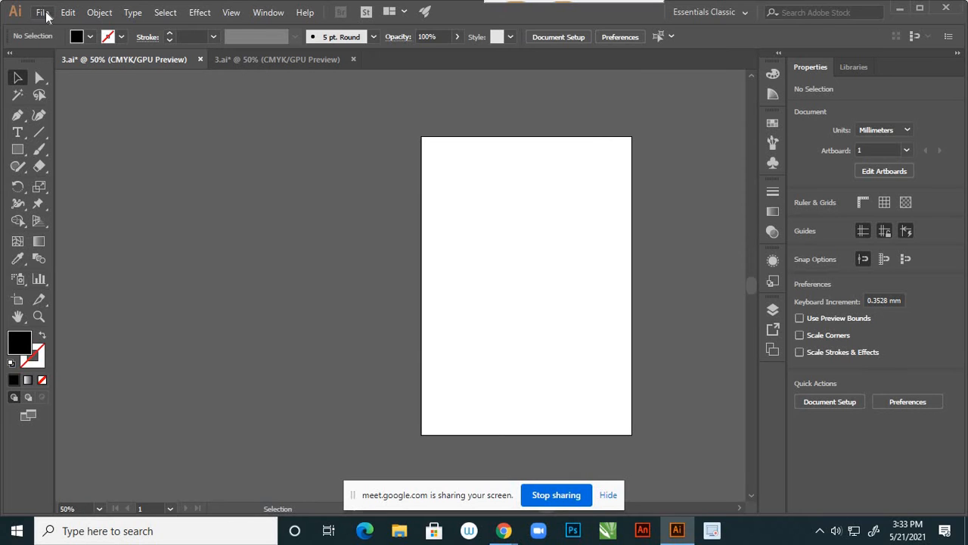
pyautogui.click(41, 12)
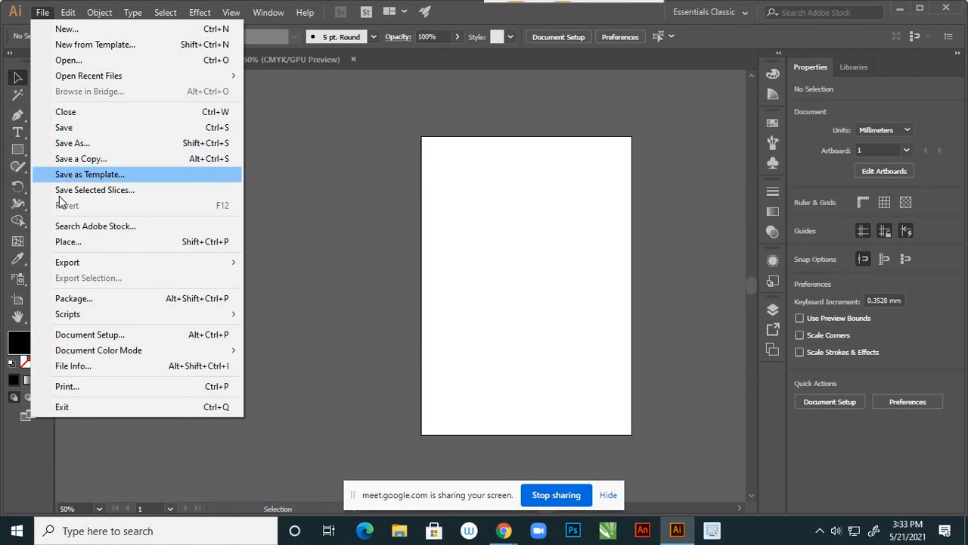
pyautogui.click(67, 241)
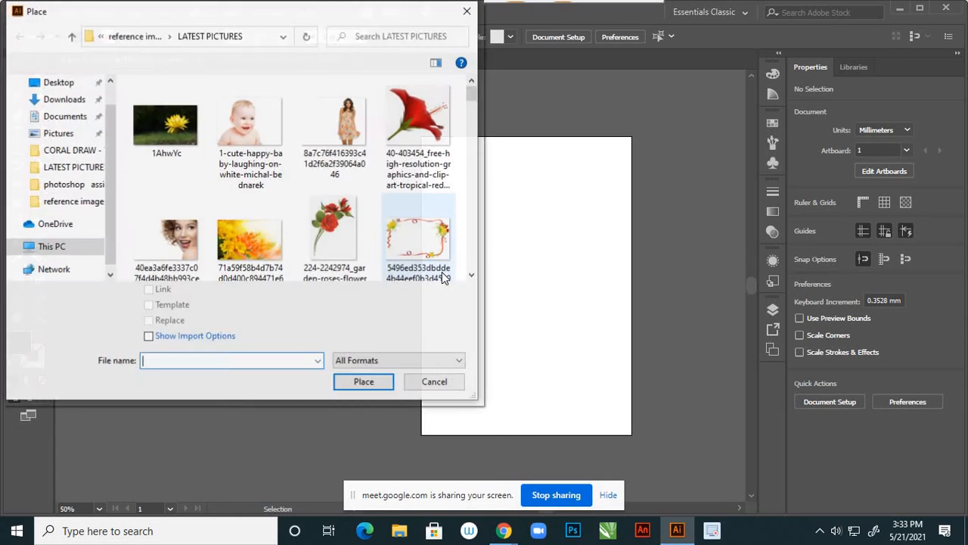
pyautogui.moveTo(470, 96)
pyautogui.mouseDown()
pyautogui.moveTo(471, 157)
pyautogui.moveTo(469, 102)
pyautogui.mouseUp()
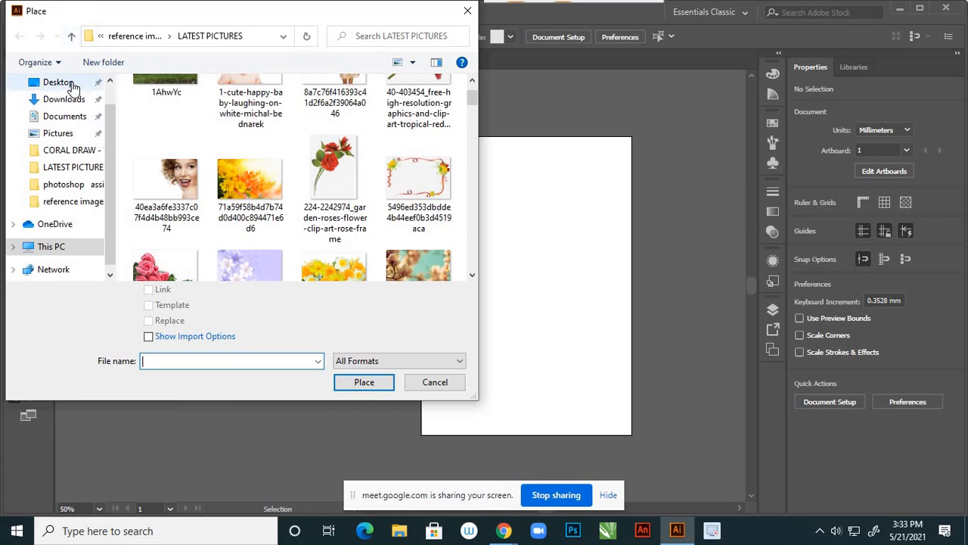
pyautogui.click(60, 83)
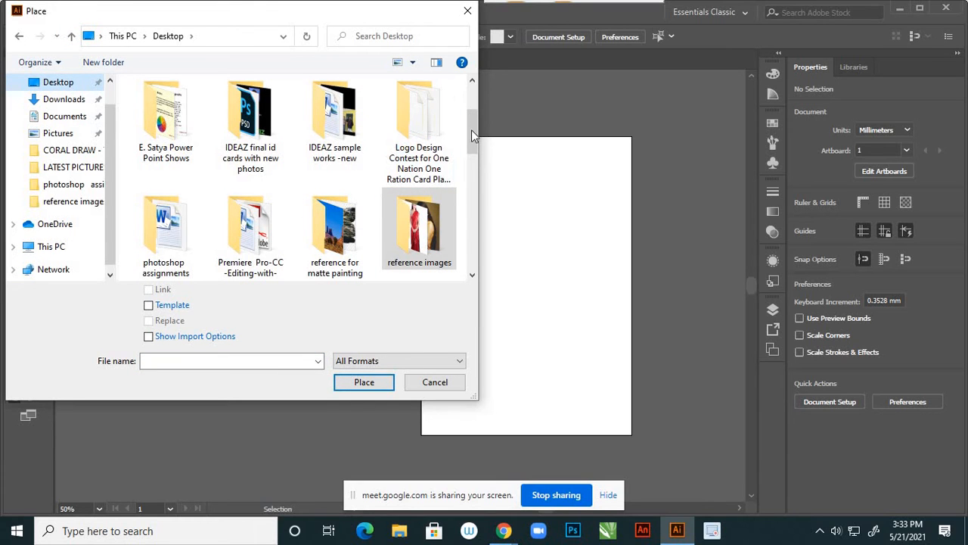
# - Browse from the Desktop into the IDEAZ sample works -new folder and open its DRAWING WORKS subfolder
pyautogui.scroll(-2, 475, 136)
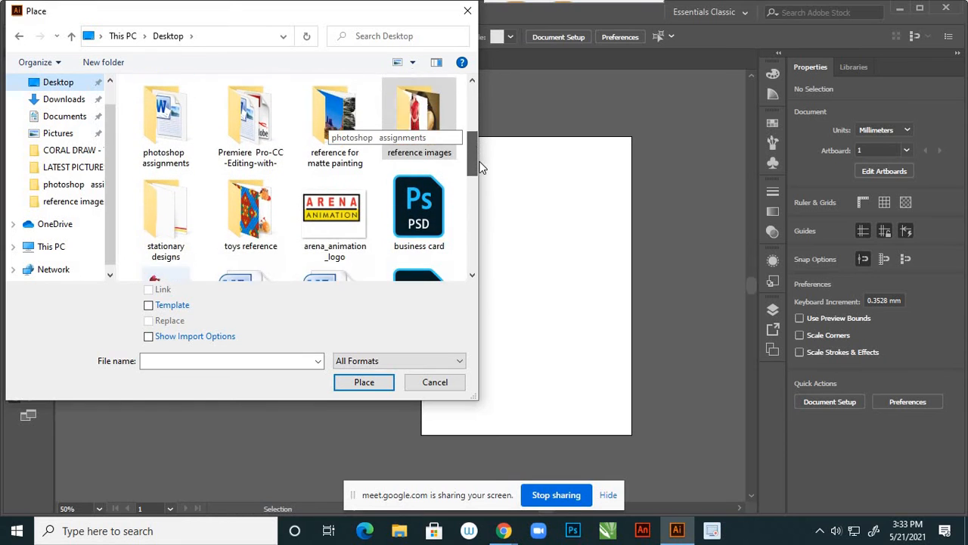
pyautogui.moveTo(481, 167); pyautogui.dragTo(481, 267)
pyautogui.scroll(6, 463, 210)
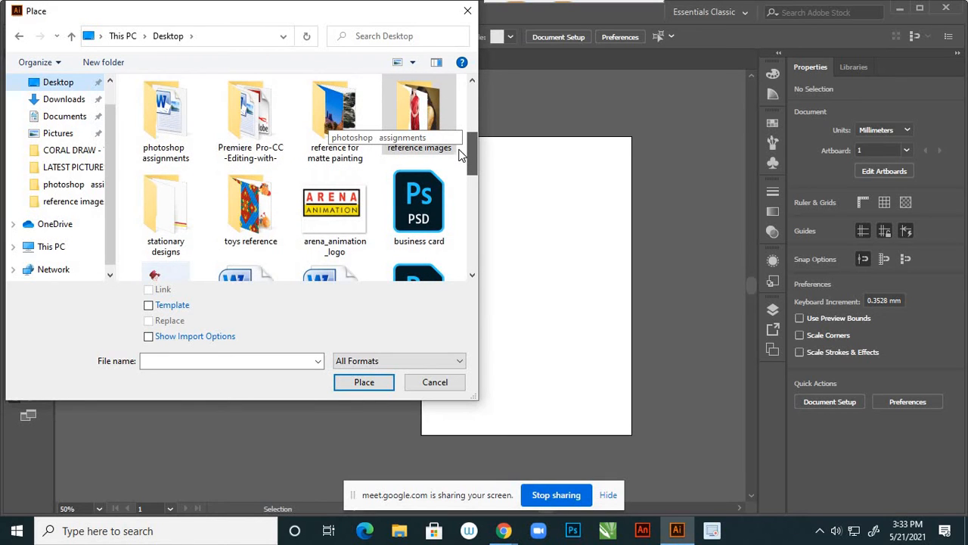
pyautogui.scroll(5, 459, 154)
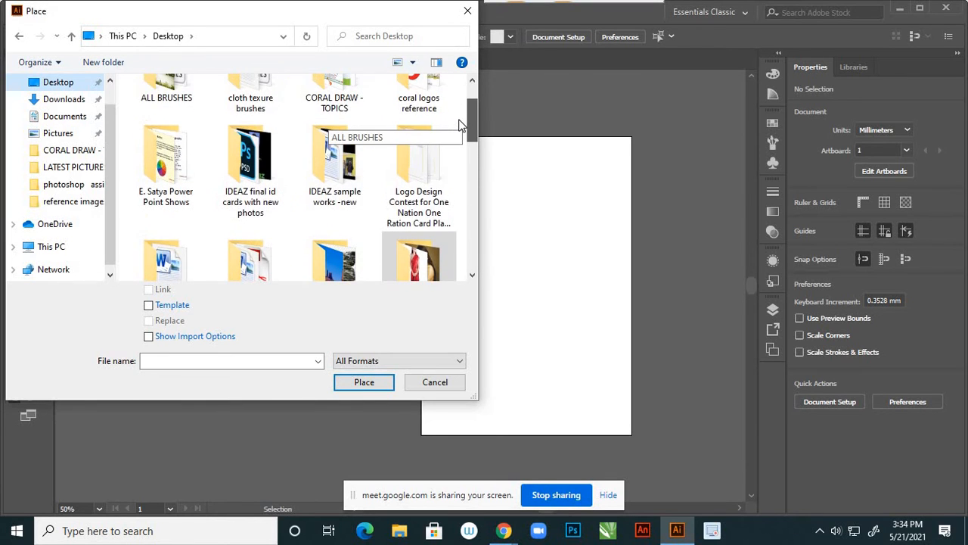
pyautogui.scroll(1, 424, 143)
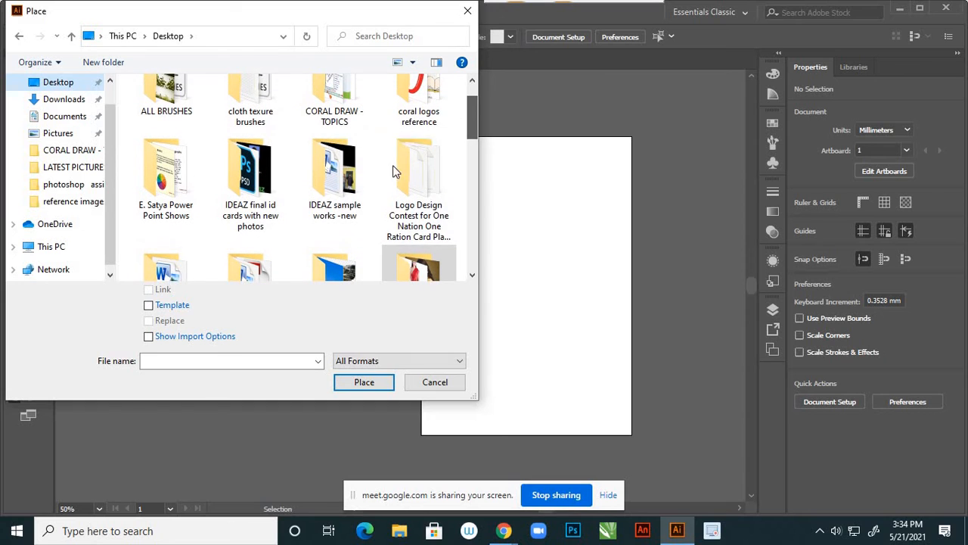
pyautogui.doubleClick(341, 185)
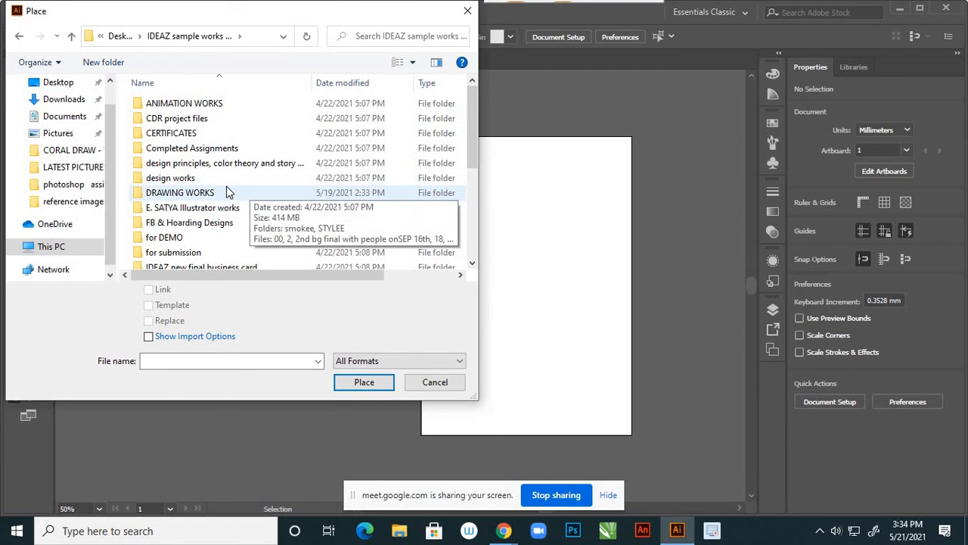
pyautogui.doubleClick(212, 190)
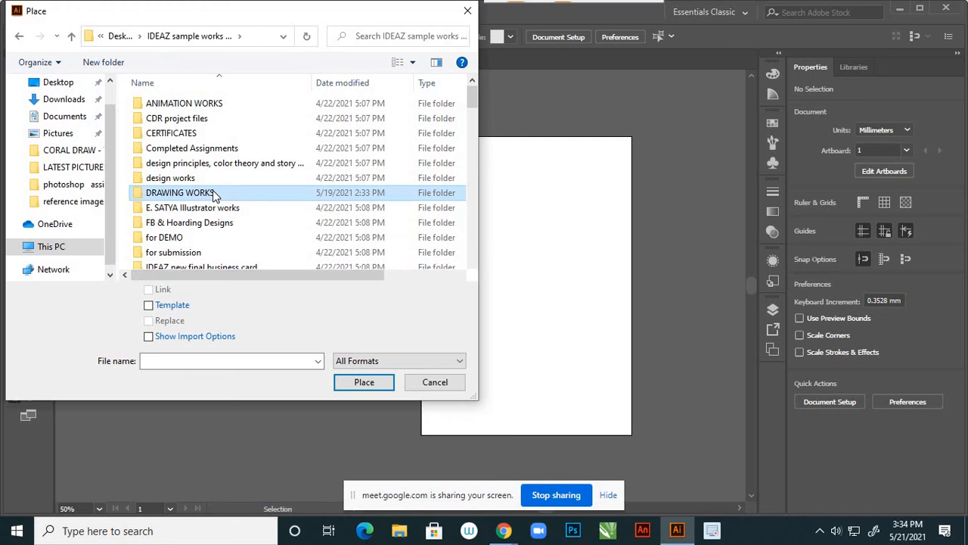
# - Place the character drawing Image0004 as a linked image, starting it on the empty canvas beside the artboard
pyautogui.moveTo(474, 101); pyautogui.dragTo(476, 182)
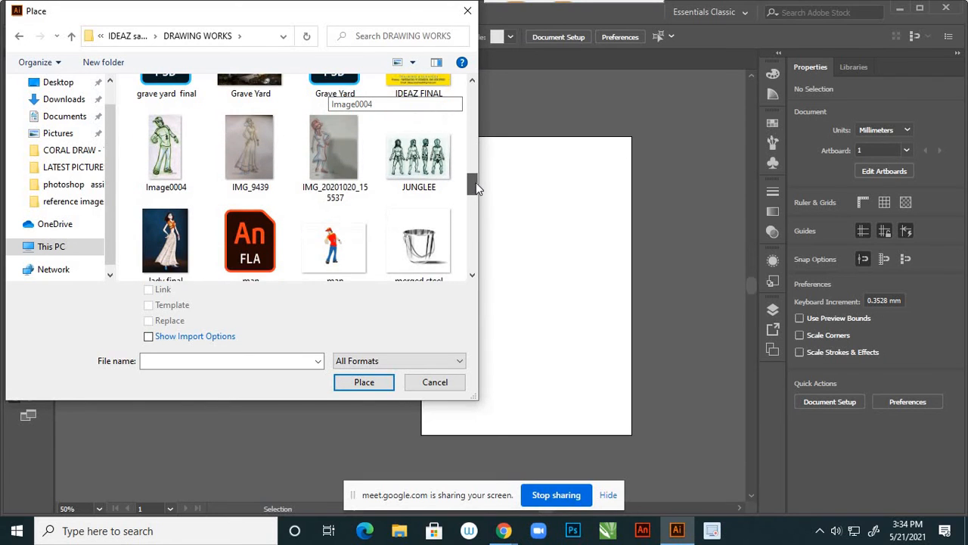
pyautogui.click(178, 157)
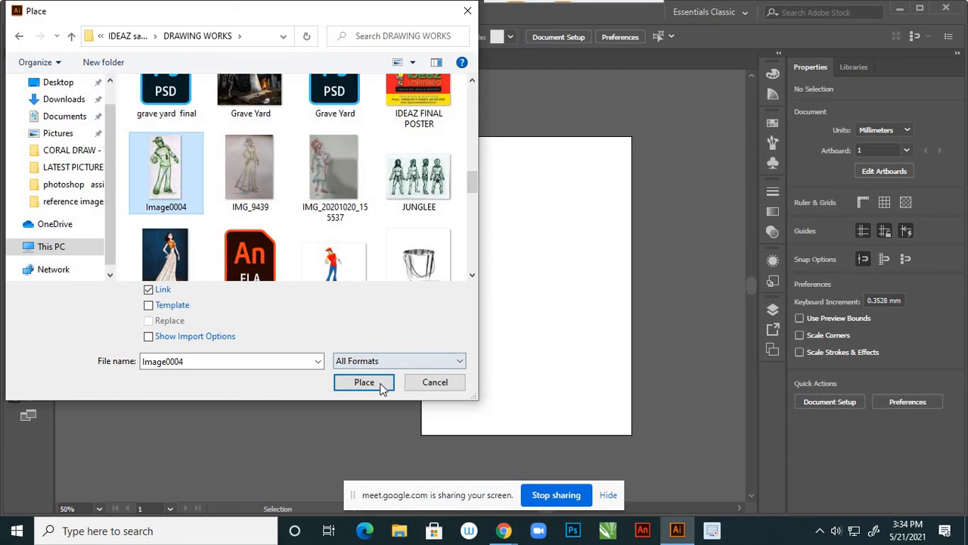
pyautogui.click(378, 382)
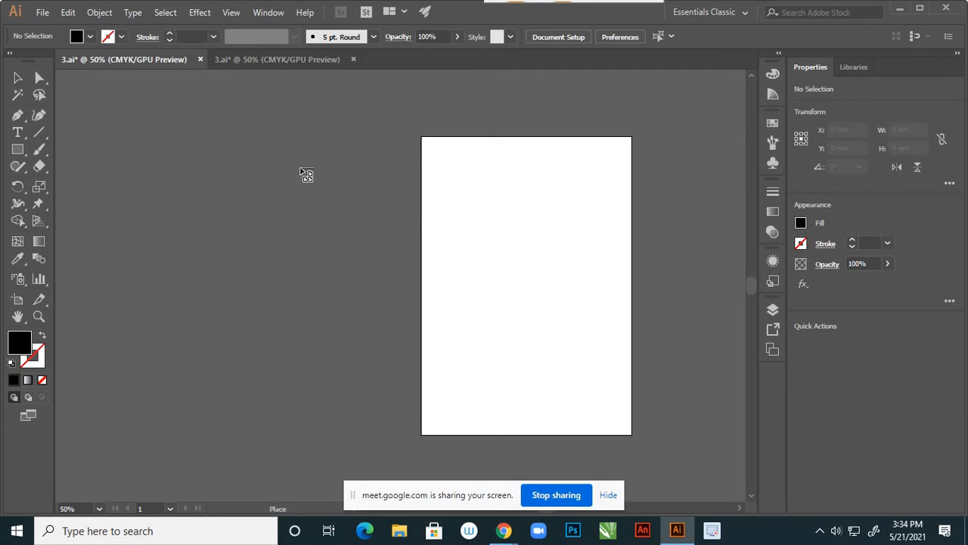
pyautogui.click(295, 161)
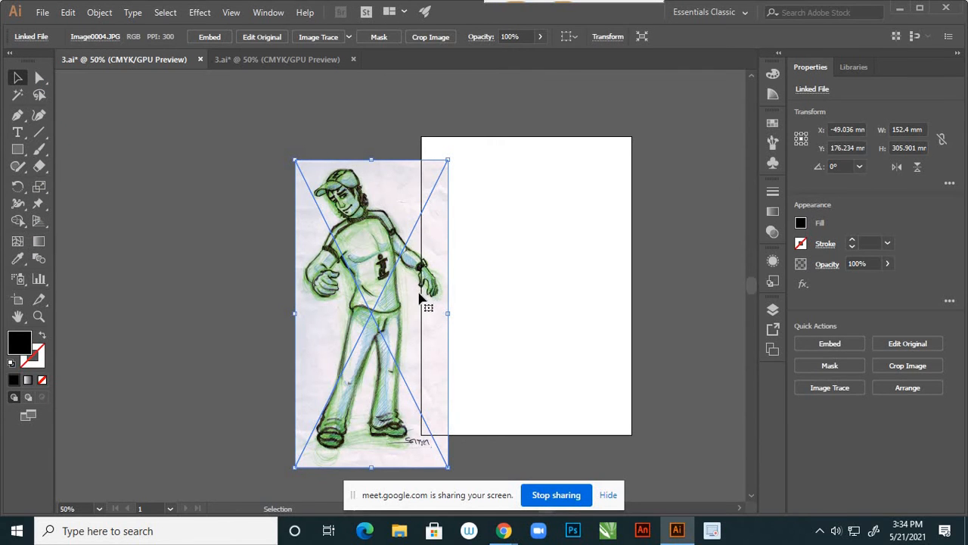
# - Move the placed drawing onto the artboard, scale it down proportionally to about 116 × 233 mm and centre it roughly on the page
pyautogui.moveTo(425, 292); pyautogui.dragTo(580, 281)
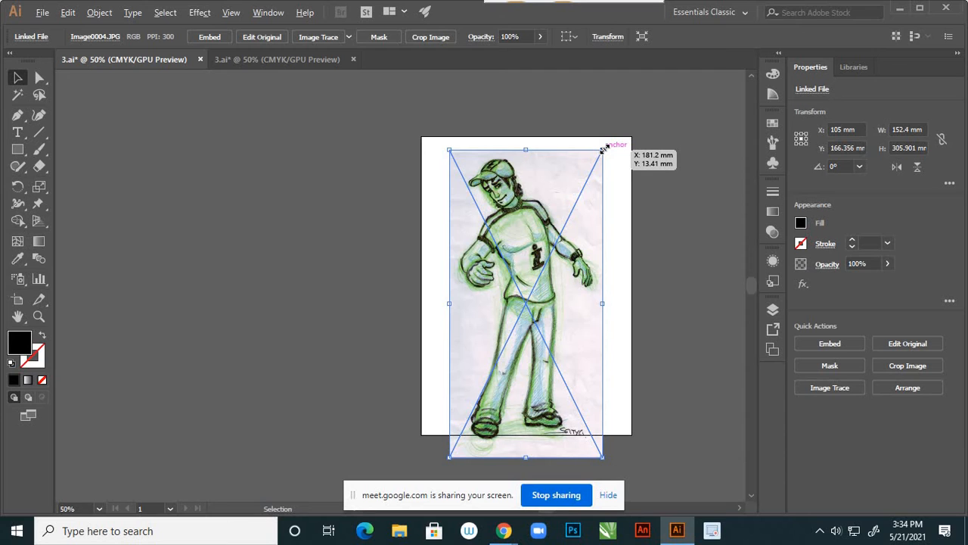
pyautogui.moveTo(603, 148); pyautogui.dragTo(588, 187)
pyautogui.moveTo(545, 212); pyautogui.dragTo(552, 191)
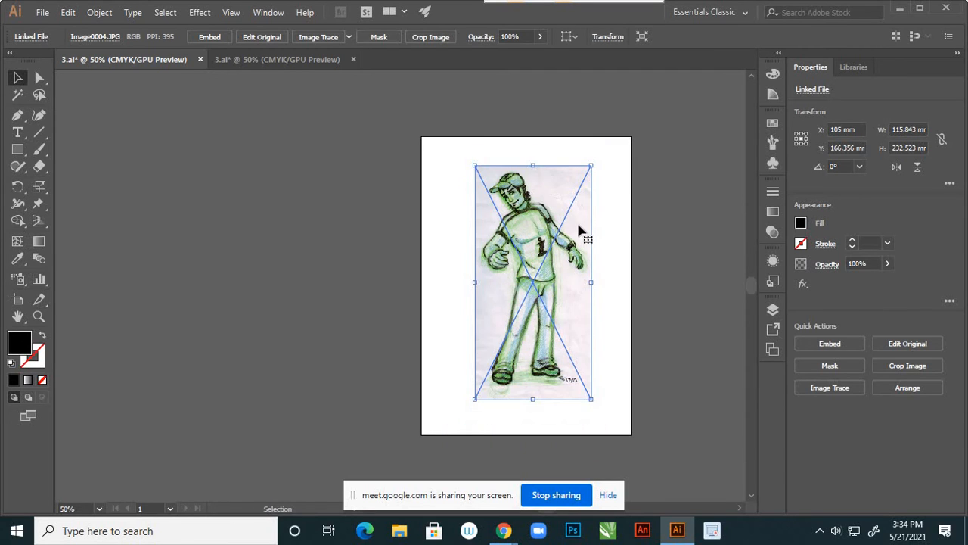
# - Enlarge the drawing proportionally around its centre to about 135 × 271 mm within the artboard, and deselect it
pyautogui.scroll(1, 571, 274)
pyautogui.scroll(-1, 520, 226)
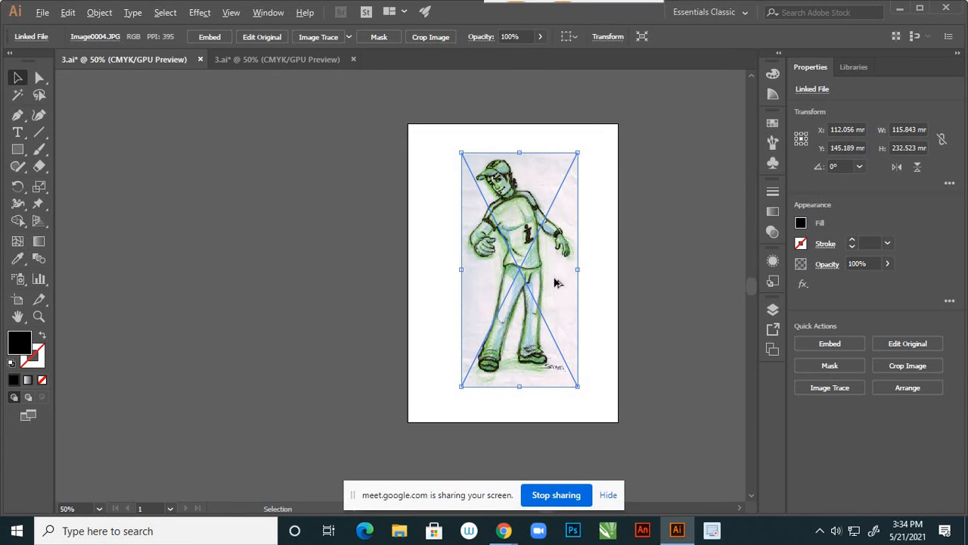
pyautogui.scroll(1, 557, 280)
pyautogui.scroll(-1, 557, 284)
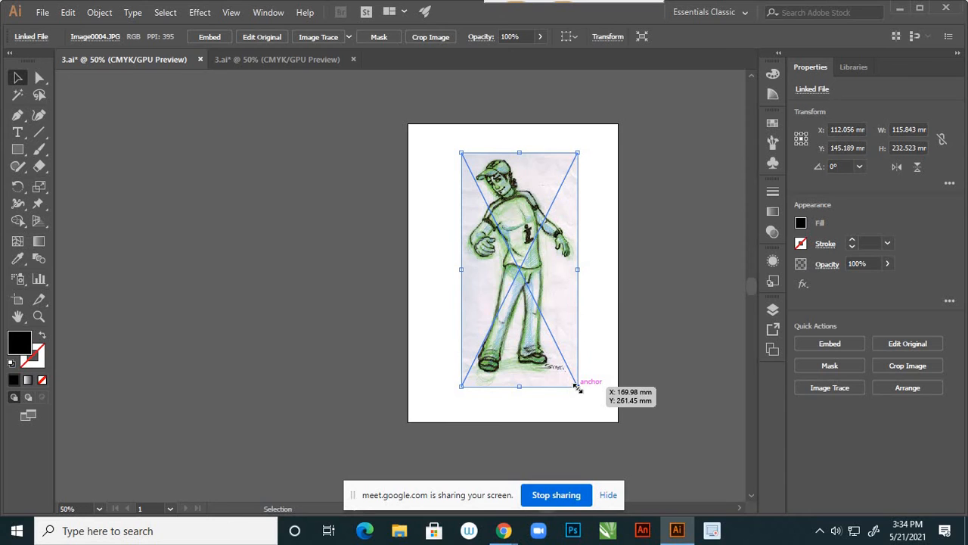
pyautogui.moveTo(577, 387); pyautogui.dragTo(588, 409)
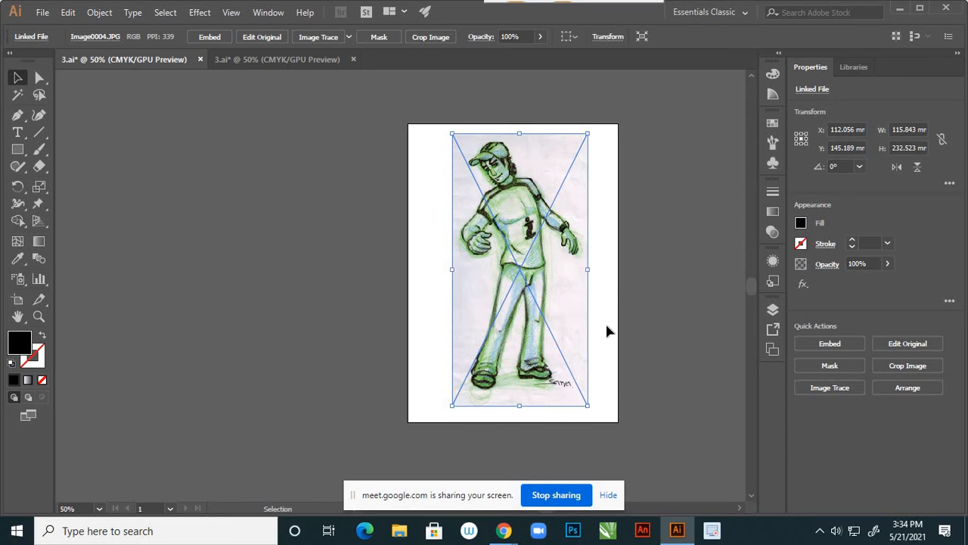
pyautogui.click(596, 286)
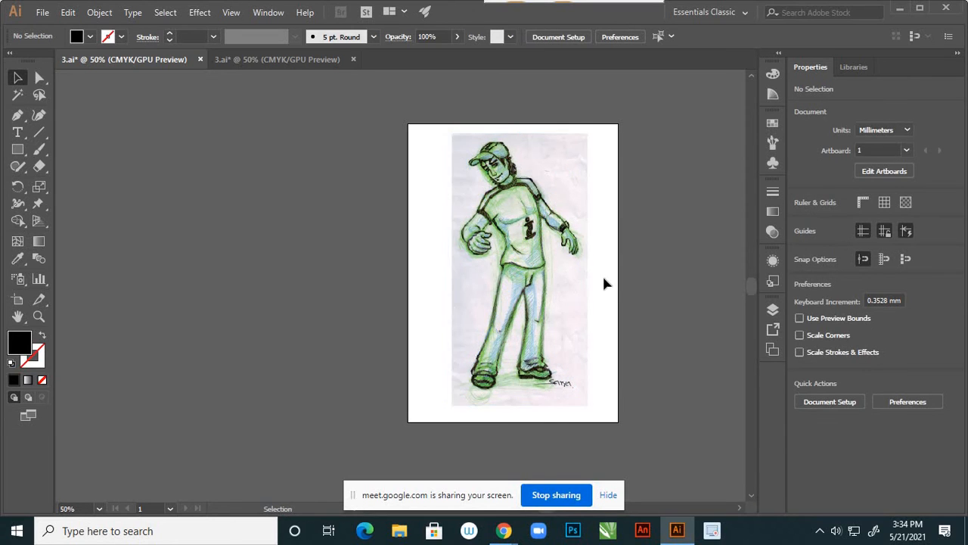
pyautogui.scroll(-1, 574, 275)
pyautogui.scroll(1, 598, 272)
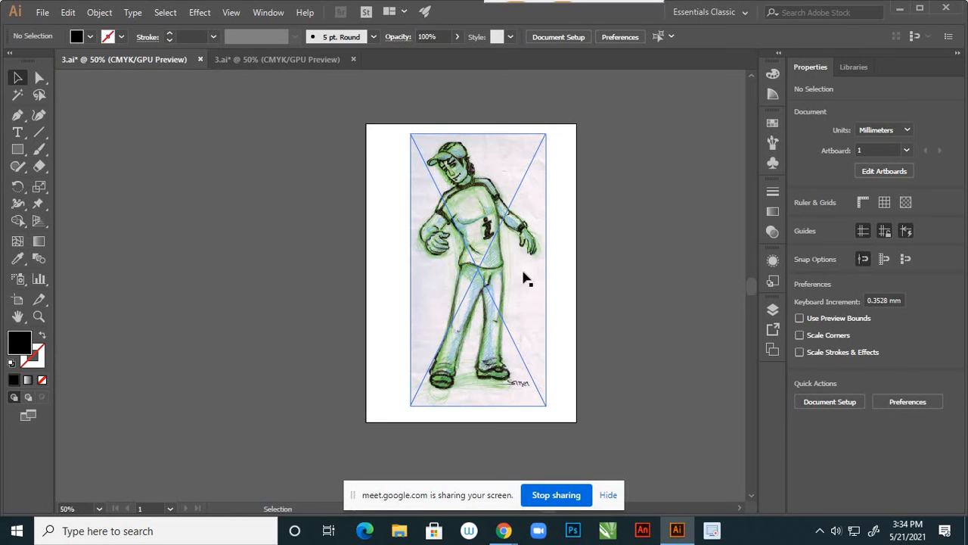
# - Rename Layer 1, which holds the placed drawing, as sketch
pyautogui.click(526, 280)
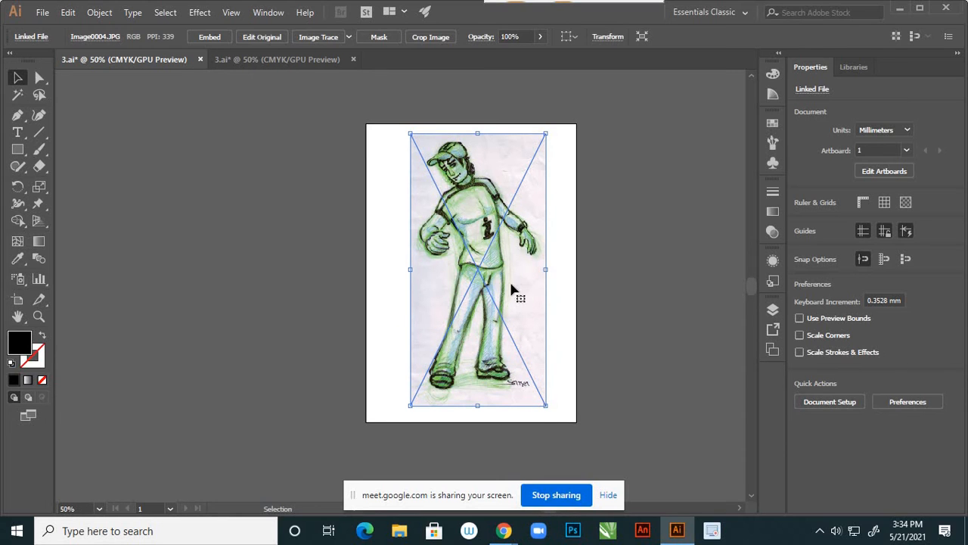
pyautogui.click(773, 310)
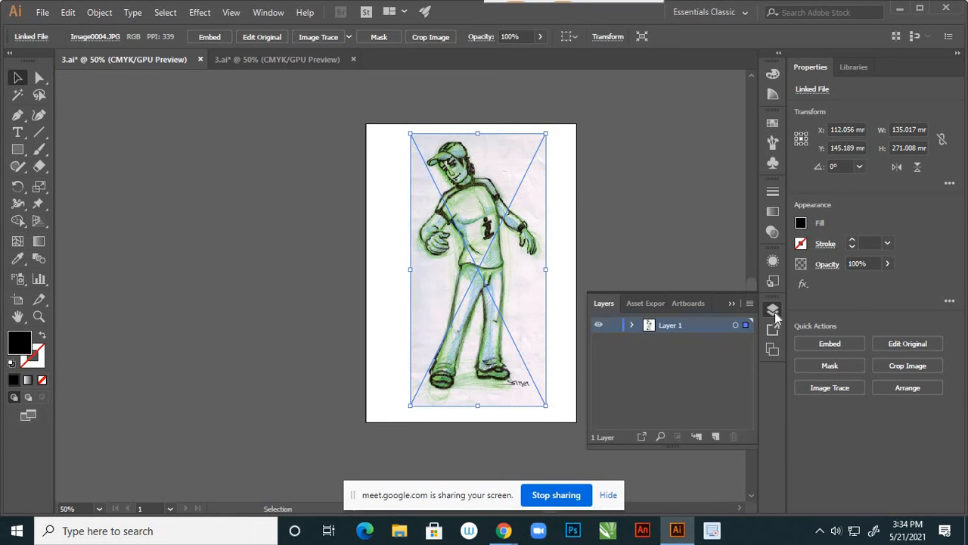
pyautogui.doubleClick(671, 325)
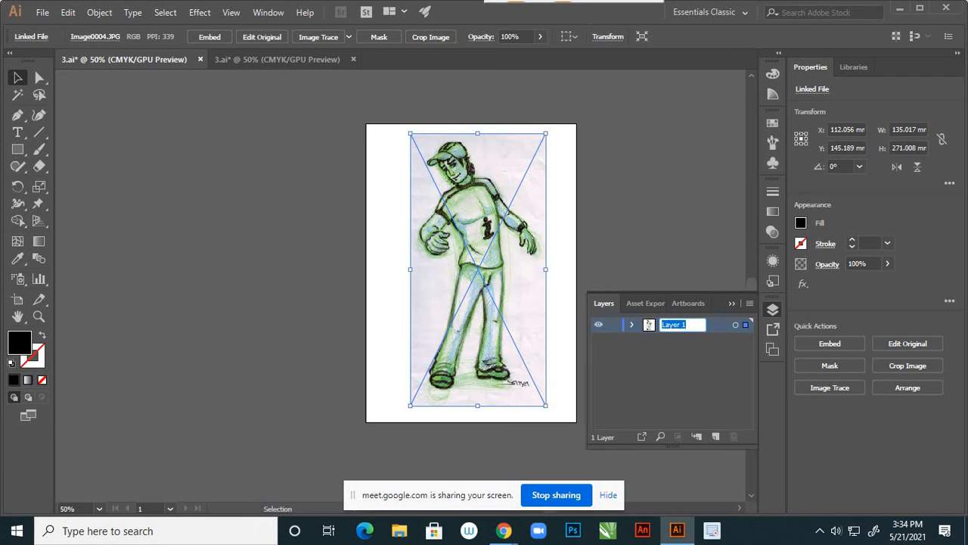
pyautogui.write('sketch')
pyautogui.click(717, 324)
pyautogui.doubleClick(713, 326)
pyautogui.click(576, 325)
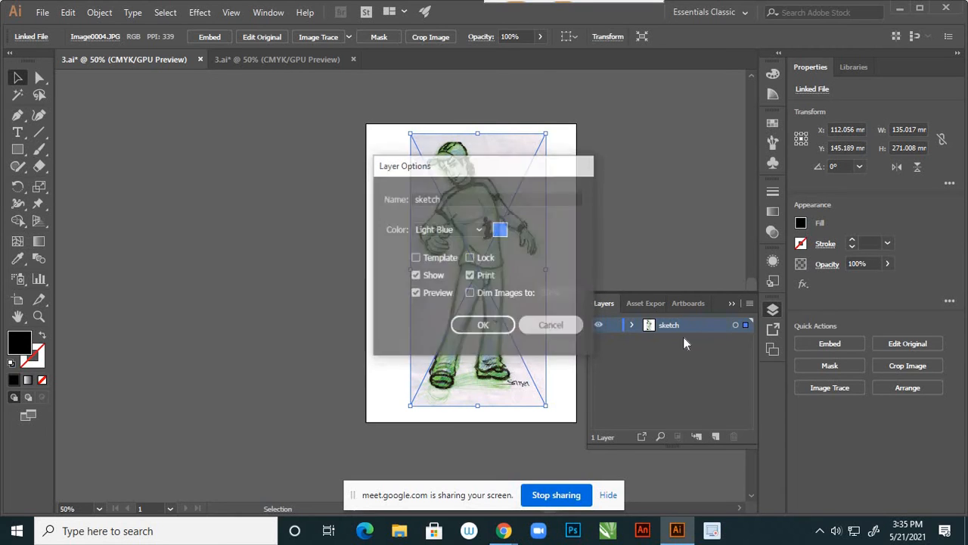
pyautogui.doubleClick(670, 325)
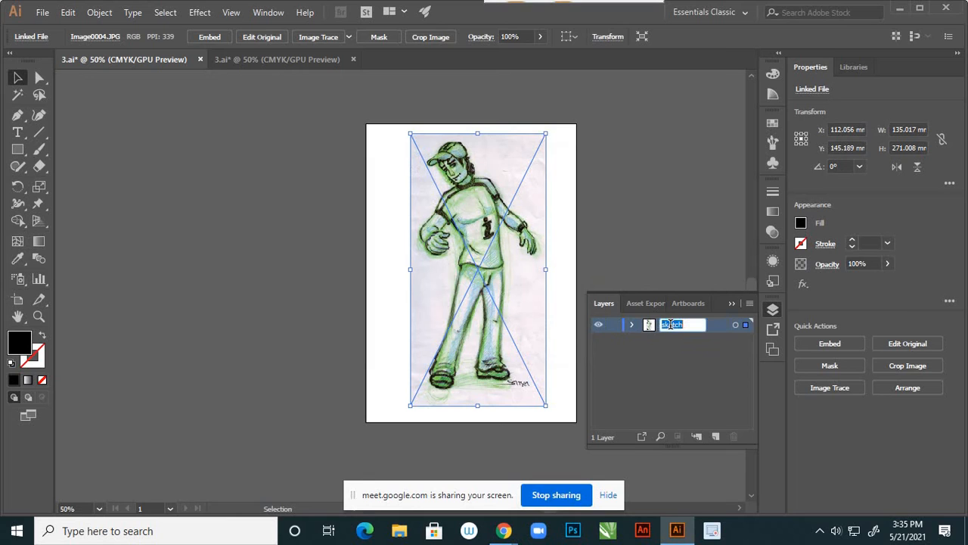
pyautogui.press('Return')
# - Turn on image dimming at 50% in the sketch layer's options
pyautogui.doubleClick(718, 326)
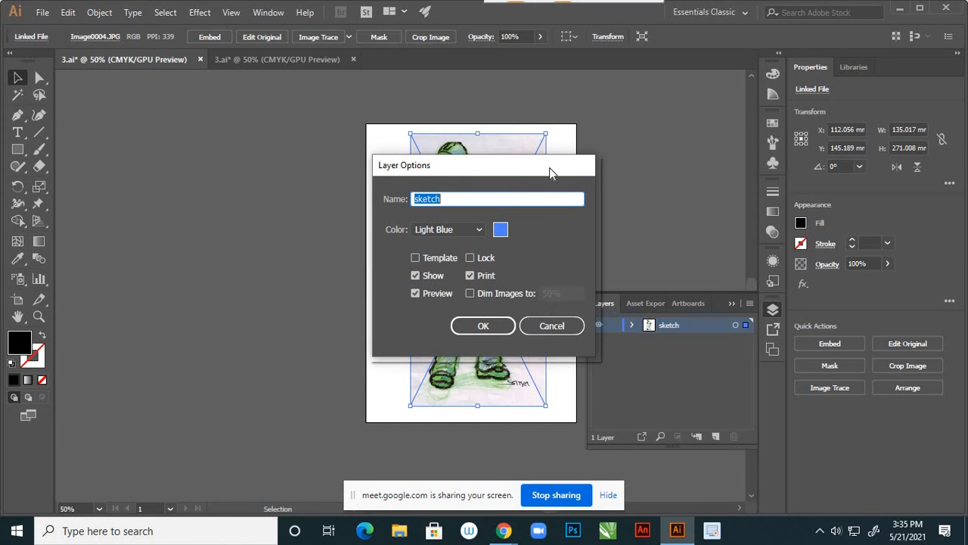
pyautogui.moveTo(551, 173)
pyautogui.mouseDown()
pyautogui.moveTo(728, 202)
pyautogui.moveTo(744, 147)
pyautogui.moveTo(740, 157)
pyautogui.mouseUp()
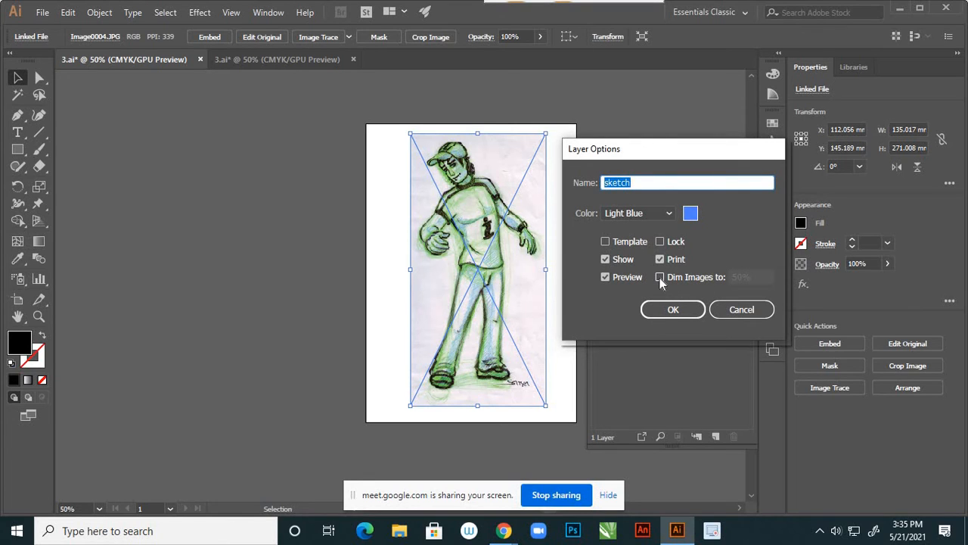
pyautogui.click(660, 277)
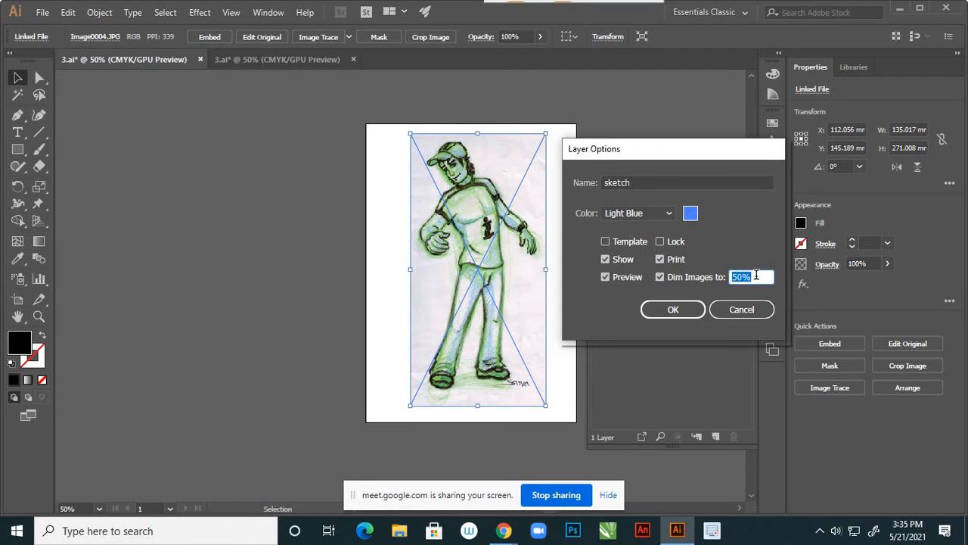
pyautogui.click(659, 307)
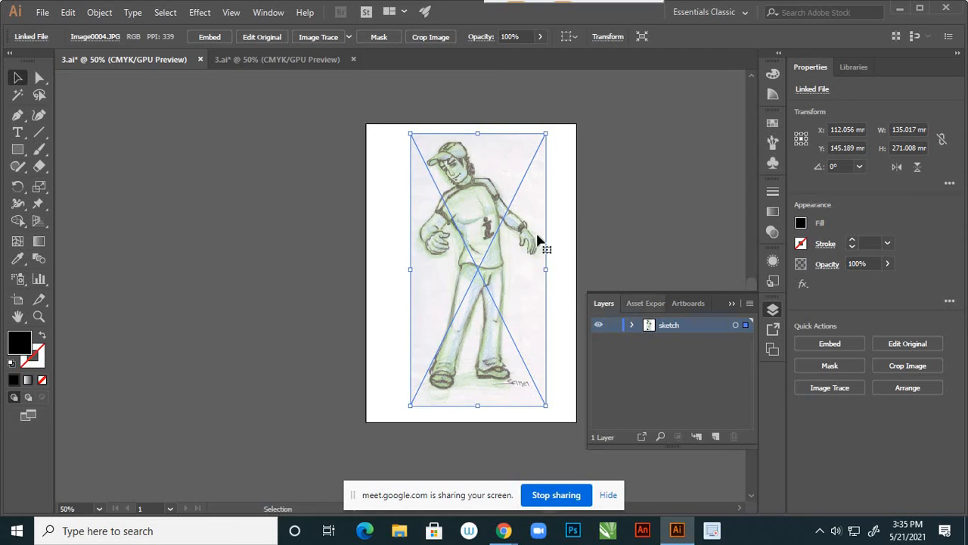
# - Lock the sketch layer, add a new empty layer above it and collapse the layer list
pyautogui.click(614, 326)
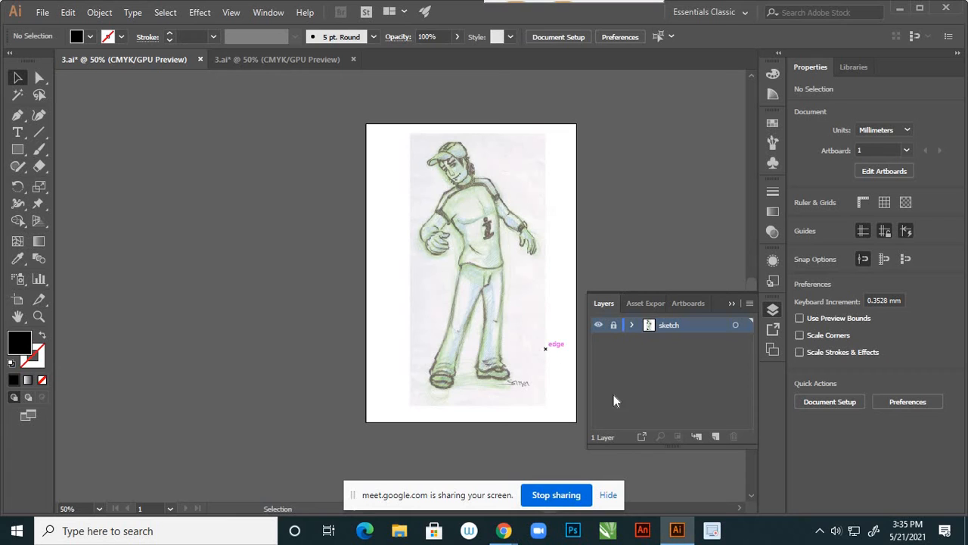
pyautogui.click(715, 437)
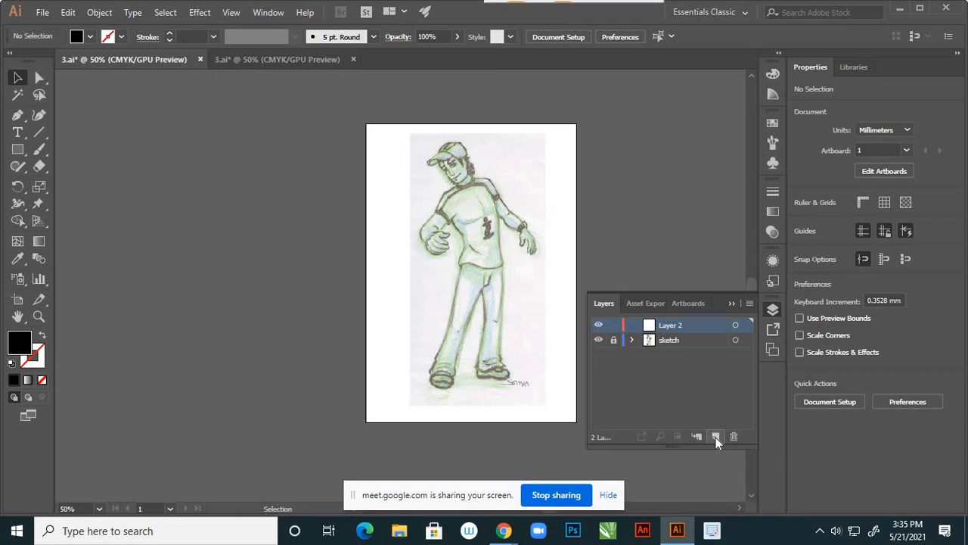
pyautogui.click(731, 305)
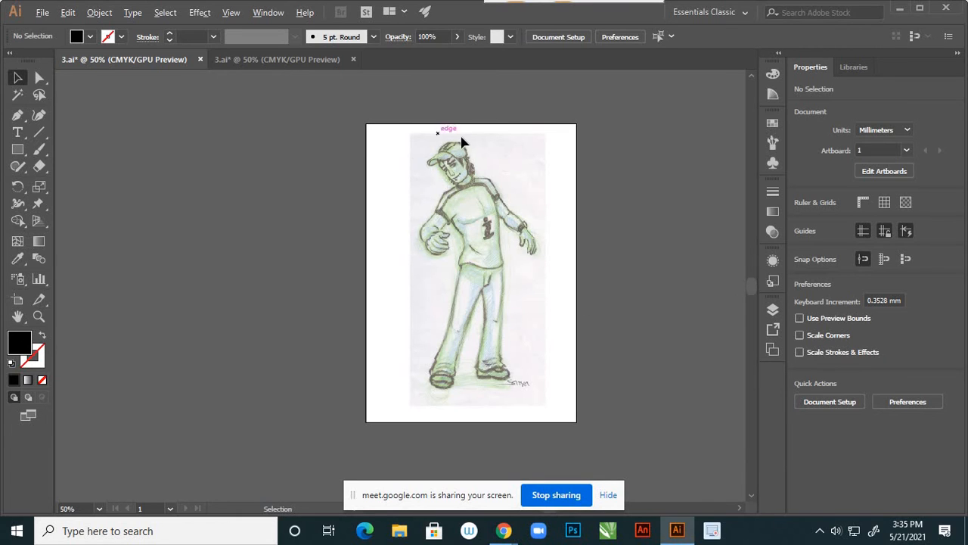
# - Activate the Pen tool and swap the fill and stroke so it draws with no fill and a 1 pt black stroke
pyautogui.scroll(4, 461, 141)
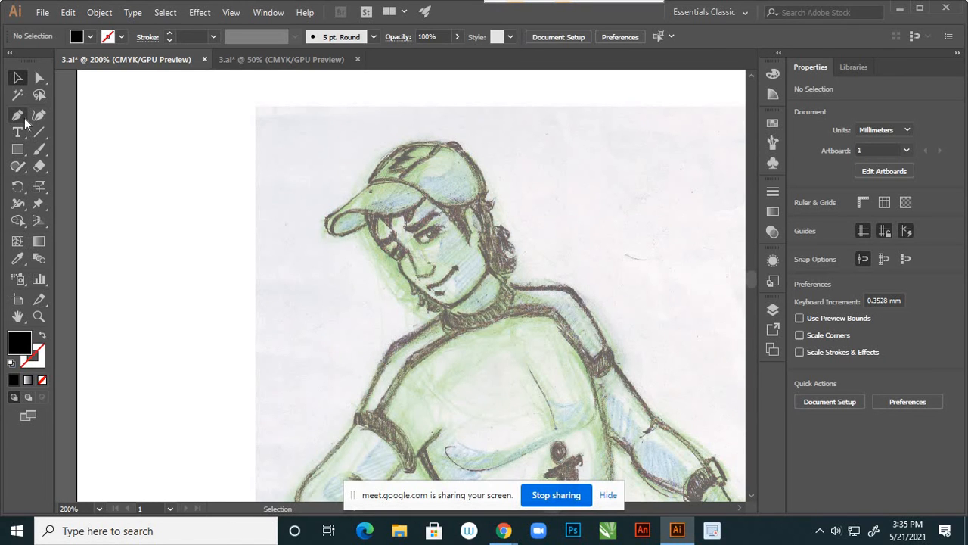
pyautogui.moveTo(25, 123); pyautogui.dragTo(67, 121)
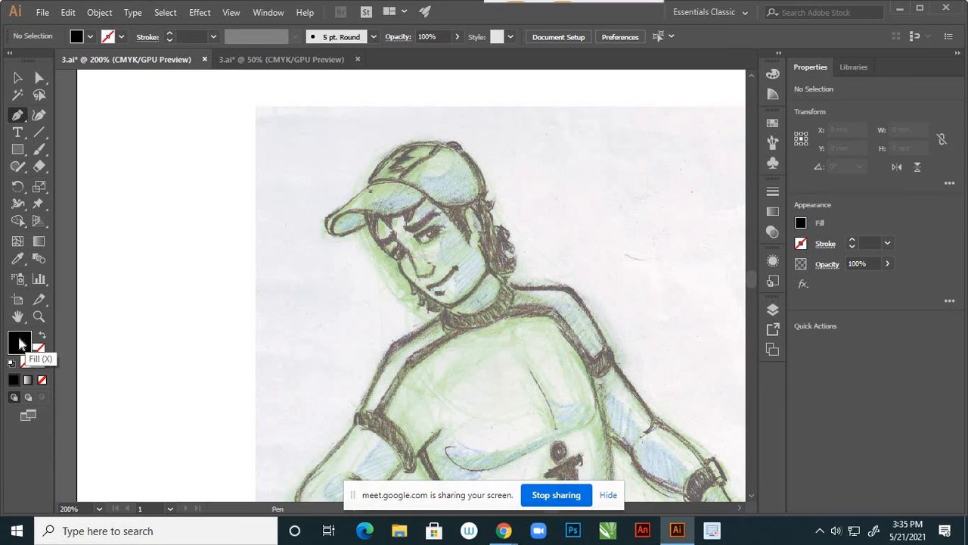
pyautogui.click(43, 338)
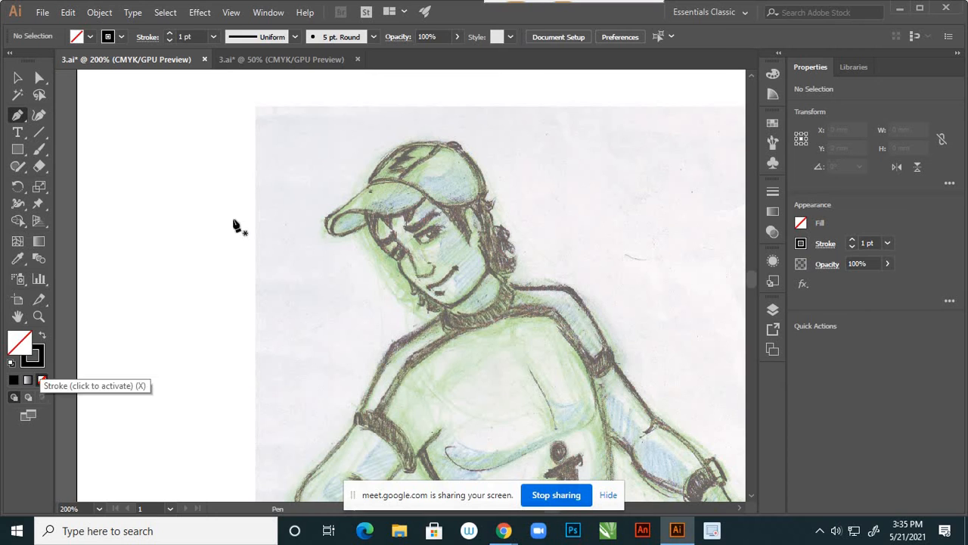
# - Trace the cap's outer edge with the Pen tool from the top button down the front of the crown to the brim tip
pyautogui.scroll(1, 433, 156)
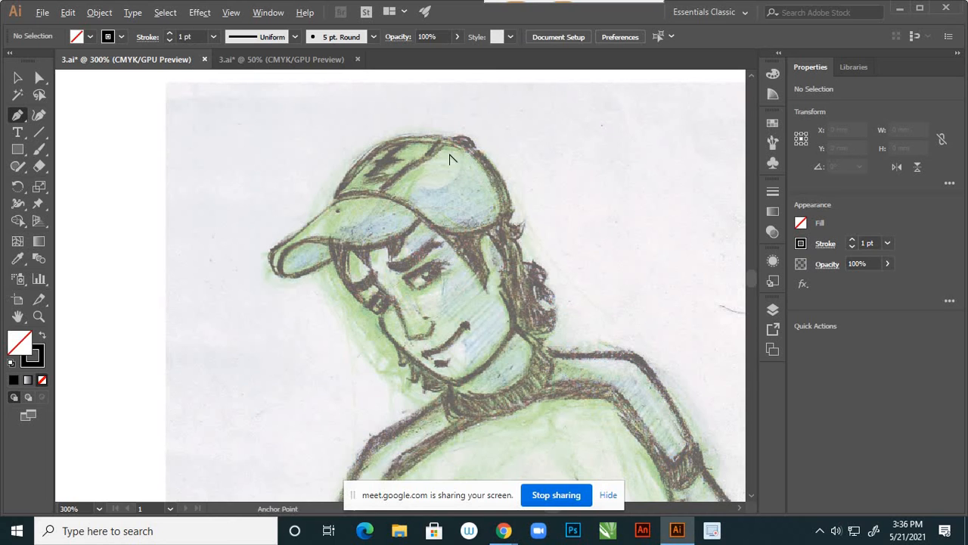
pyautogui.scroll(1, 451, 155)
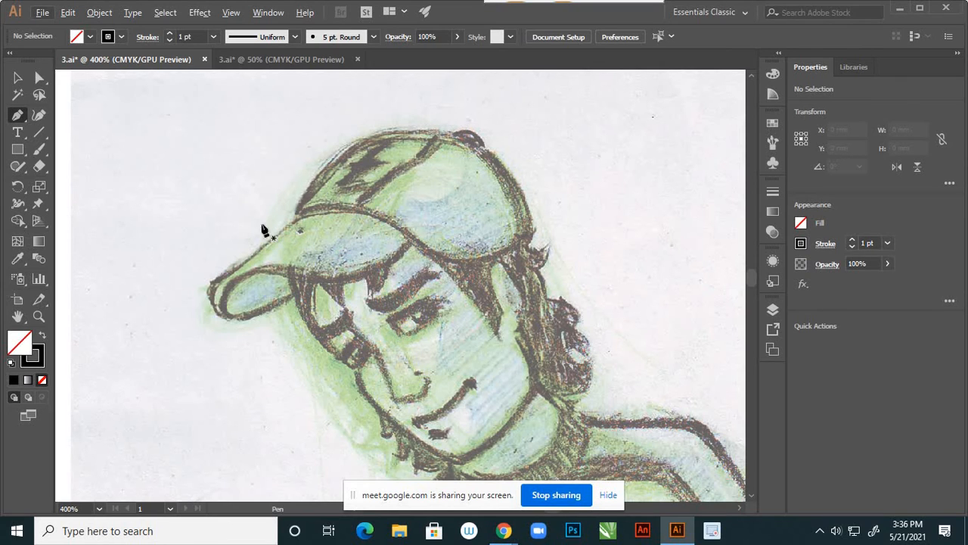
pyautogui.click(460, 138)
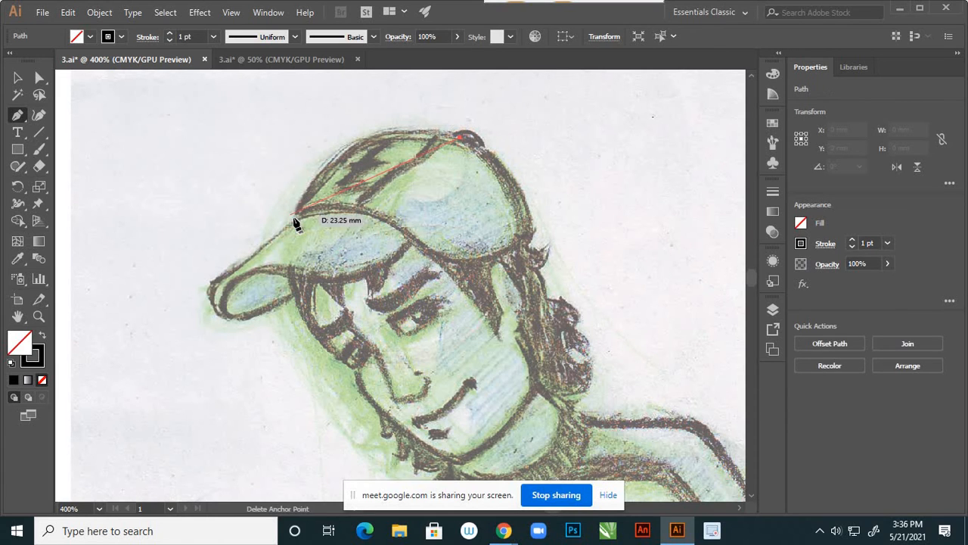
pyautogui.moveTo(299, 219); pyautogui.dragTo(264, 331)
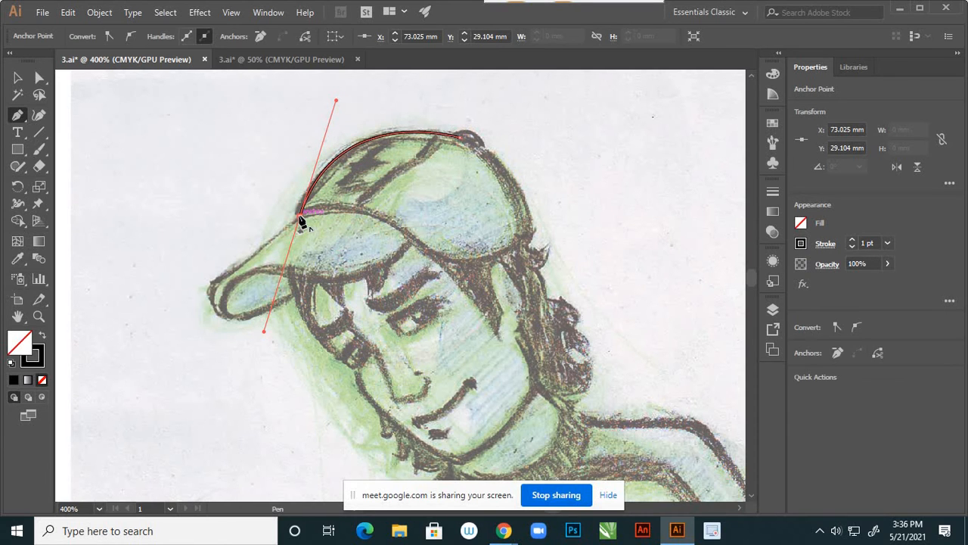
pyautogui.moveTo(301, 221)
pyautogui.mouseDown()
pyautogui.moveTo(298, 231)
pyautogui.moveTo(300, 223)
pyautogui.mouseUp()
pyautogui.moveTo(301, 222); pyautogui.dragTo(232, 341)
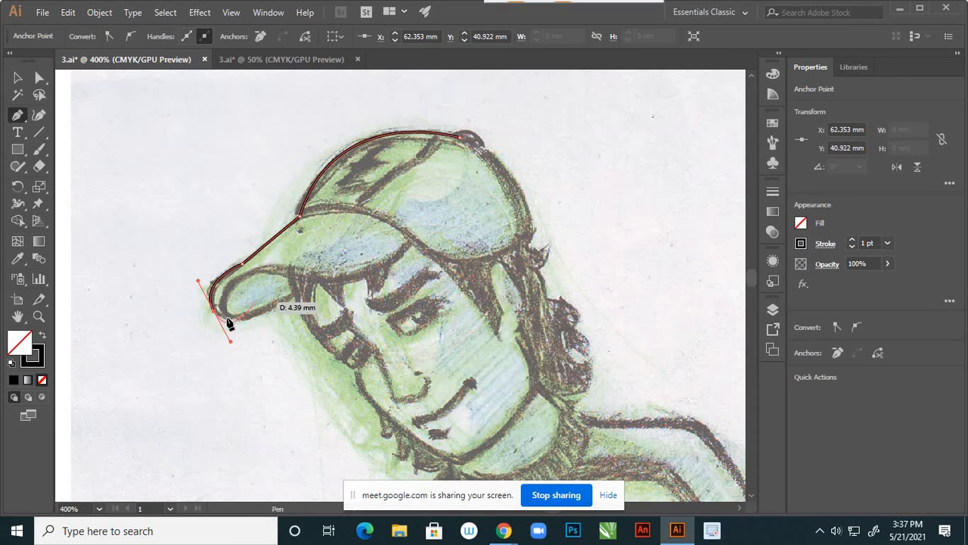
# - Continue the path around the brim tip and back along the inner curve to where the hair starts
pyautogui.scroll(2, 221, 332)
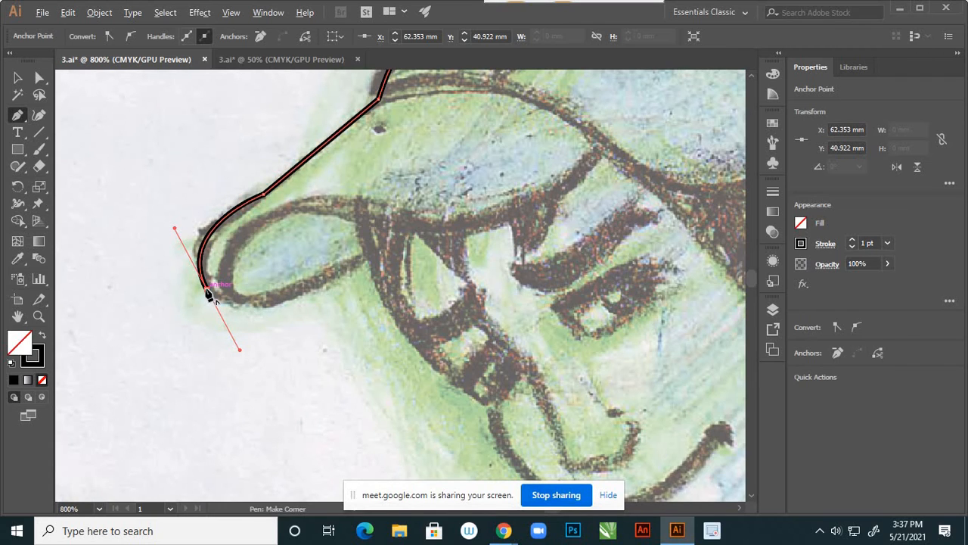
pyautogui.click(208, 292)
pyautogui.moveTo(242, 307); pyautogui.dragTo(388, 225)
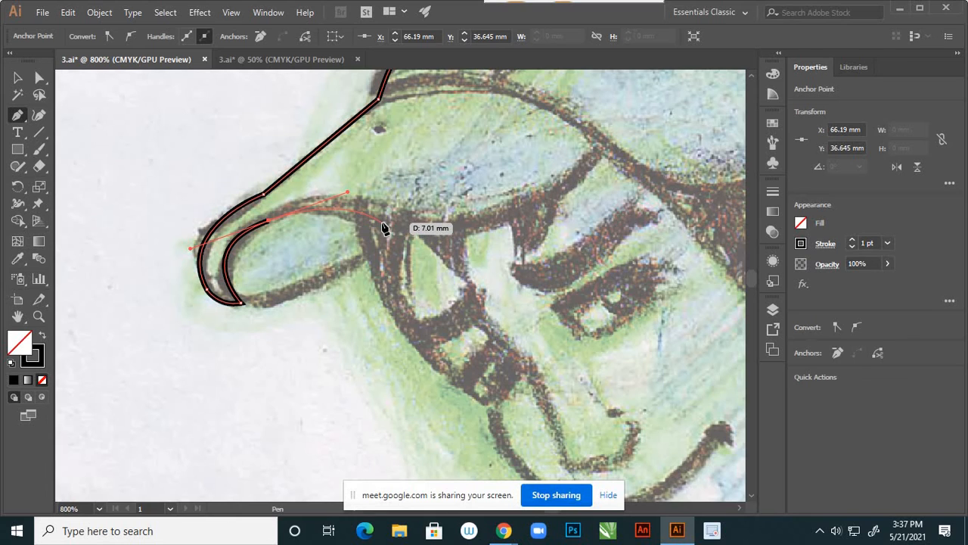
pyautogui.click(383, 228)
# - Extend the path with a curve along the brim's lower edge to its meeting point with the crown, and make that anchor a corner
pyautogui.scroll(-4, 371, 226)
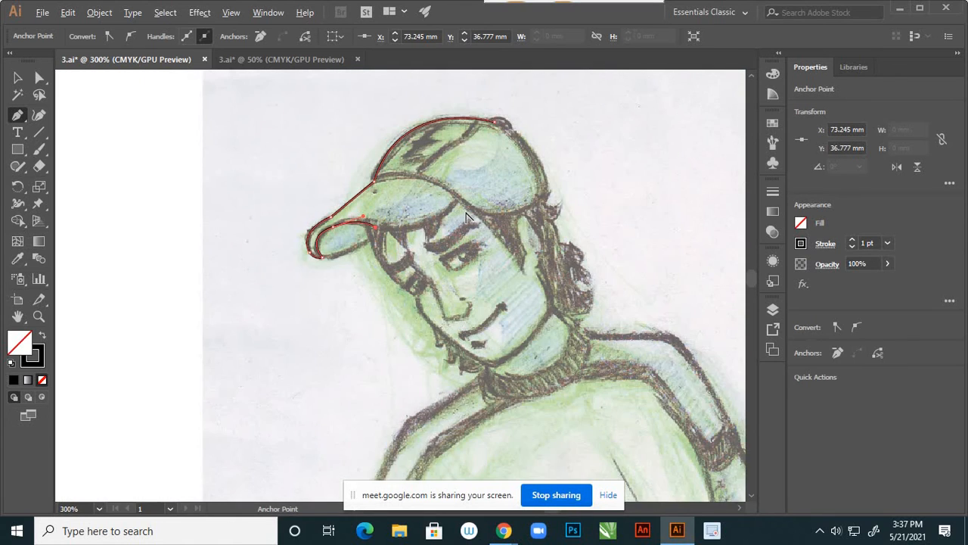
pyautogui.scroll(2, 466, 218)
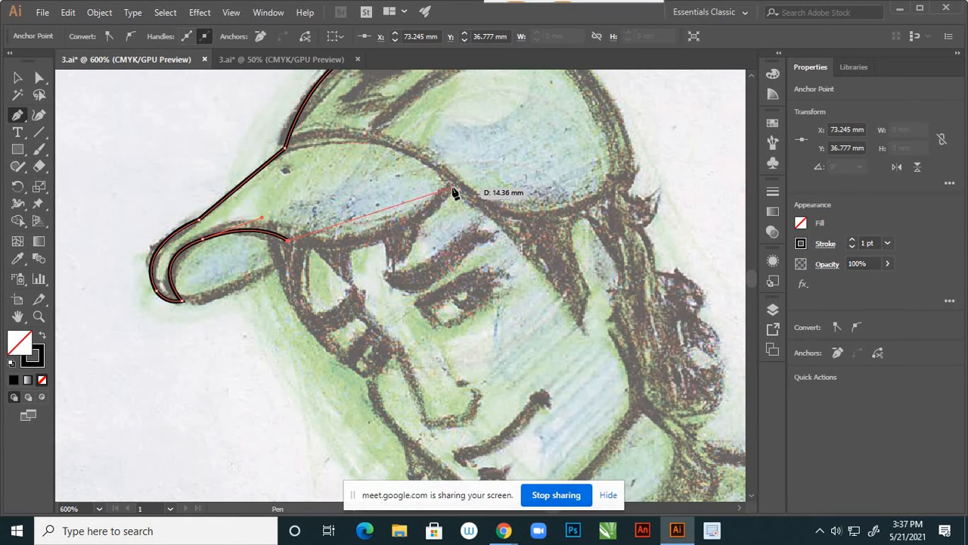
pyautogui.moveTo(454, 189); pyautogui.dragTo(508, 117)
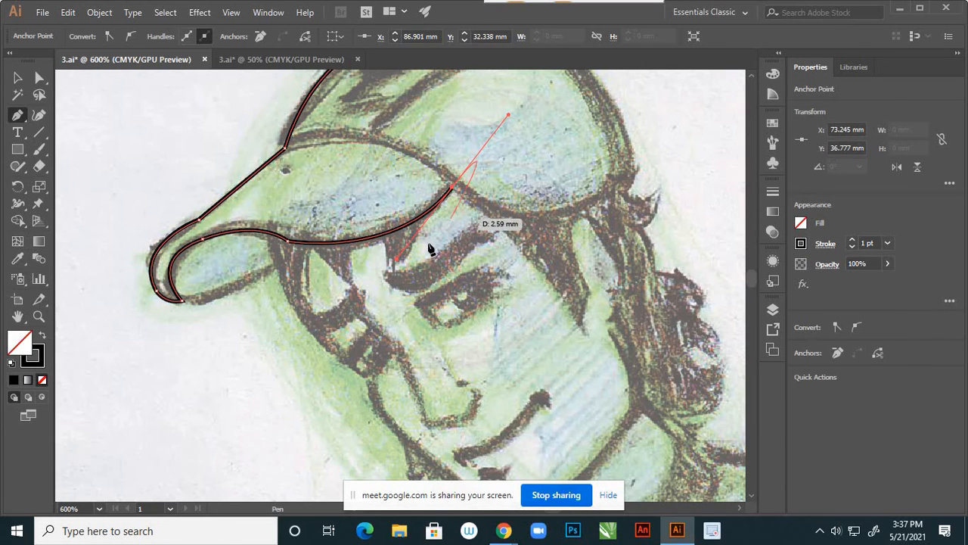
pyautogui.click(453, 189)
pyautogui.hotkey('ctrl', '-')
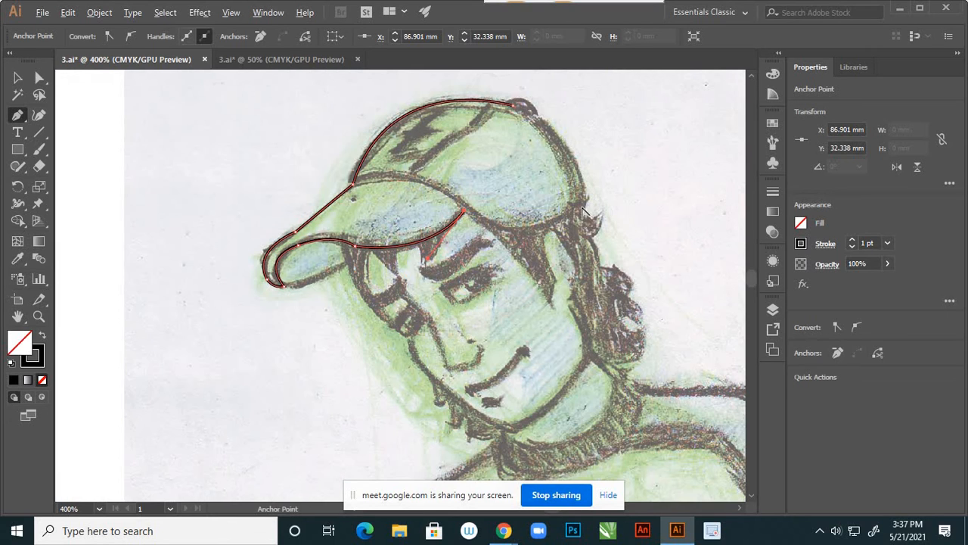
# - Curve the path along the crown's lower edge to the back of the cap and convert that anchor to a corner
pyautogui.moveTo(581, 209); pyautogui.dragTo(624, 156)
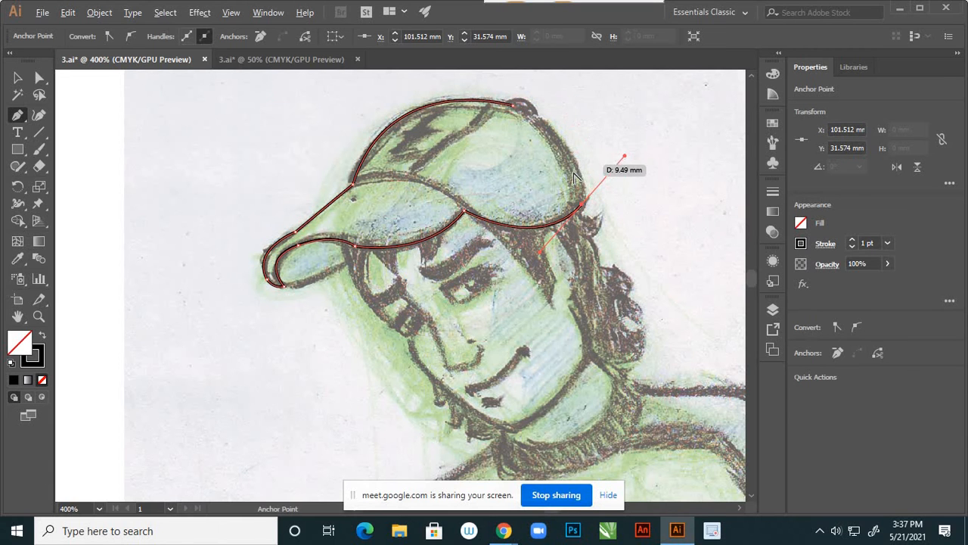
pyautogui.scroll(-2, 581, 173)
pyautogui.scroll(4, 579, 174)
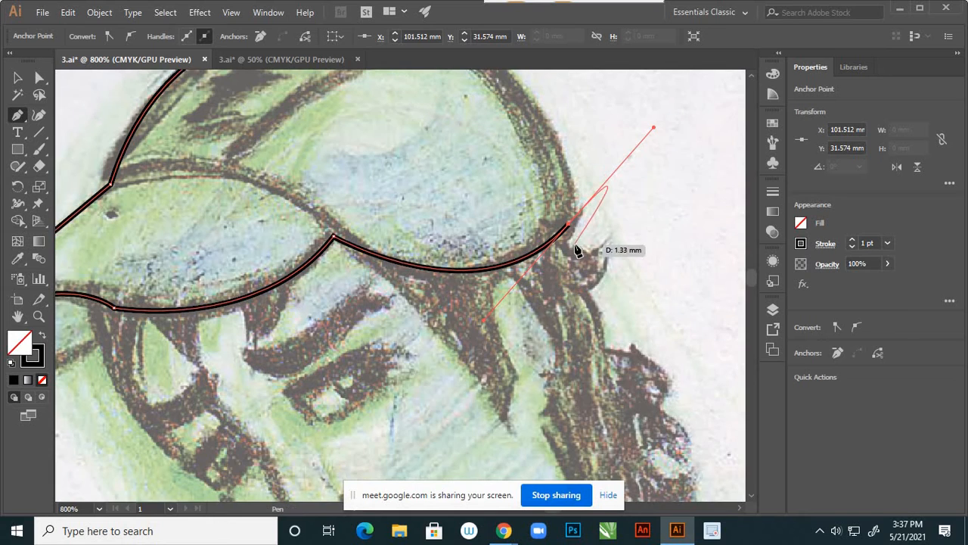
pyautogui.scroll(2, 577, 252)
pyautogui.scroll(2, 577, 252)
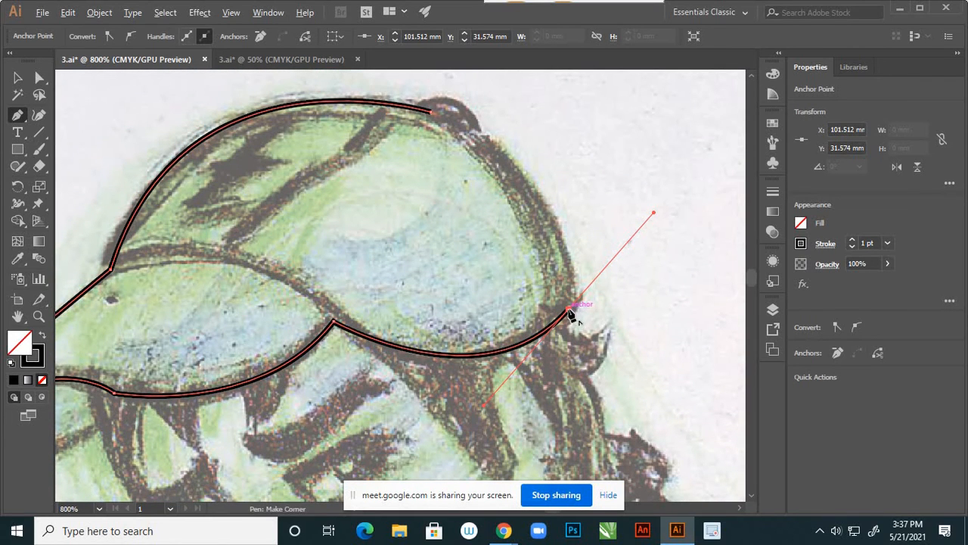
pyautogui.click(570, 312)
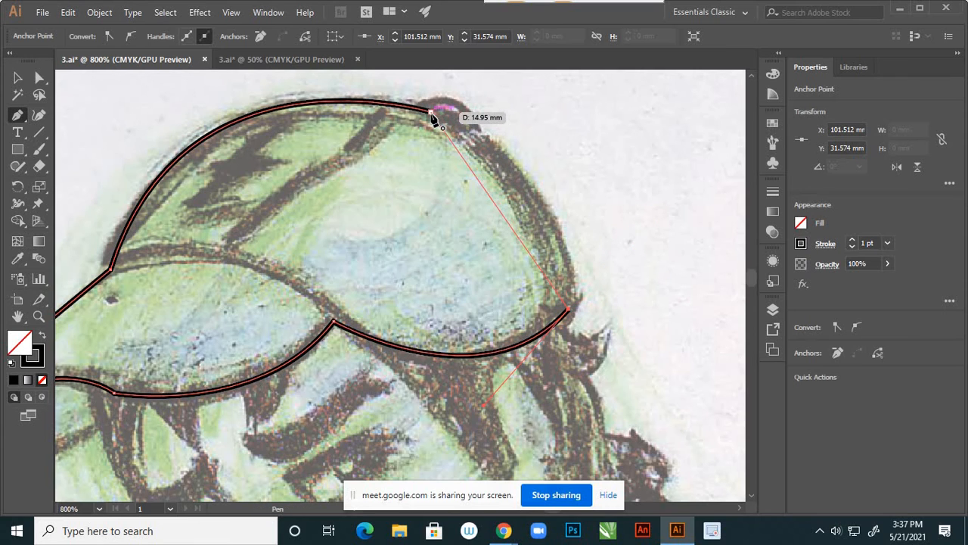
# - Close the cap outline at the starting anchor by the top button, curving the last segment along the back of the crown
pyautogui.moveTo(431, 114); pyautogui.dragTo(393, 477)
pyautogui.moveTo(405, 533); pyautogui.dragTo(360, 374)
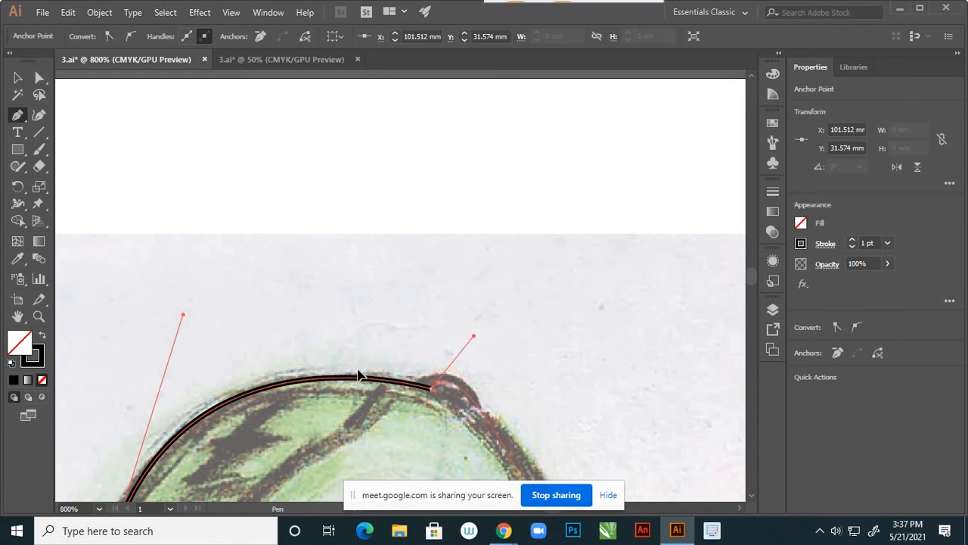
pyautogui.moveTo(298, 331); pyautogui.dragTo(286, 323)
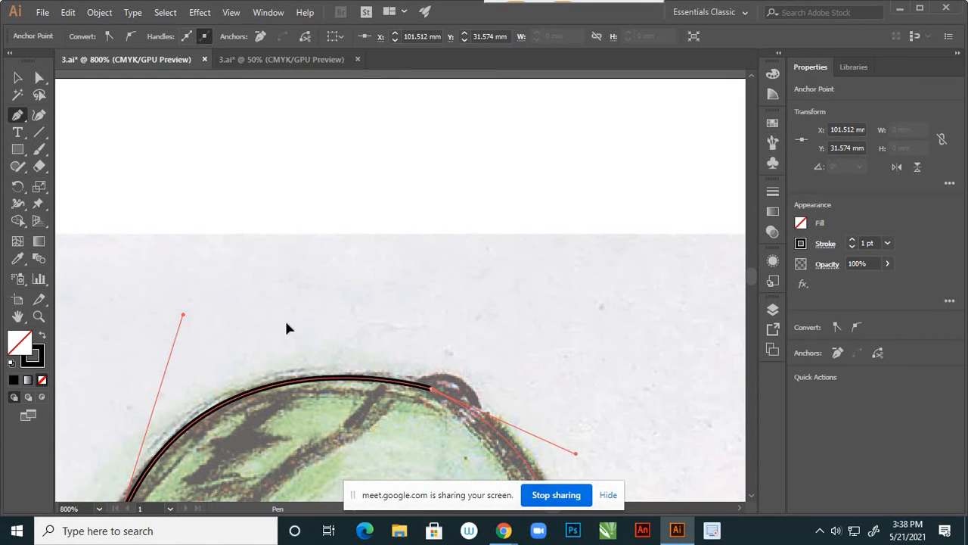
pyautogui.scroll(-5, 465, 255)
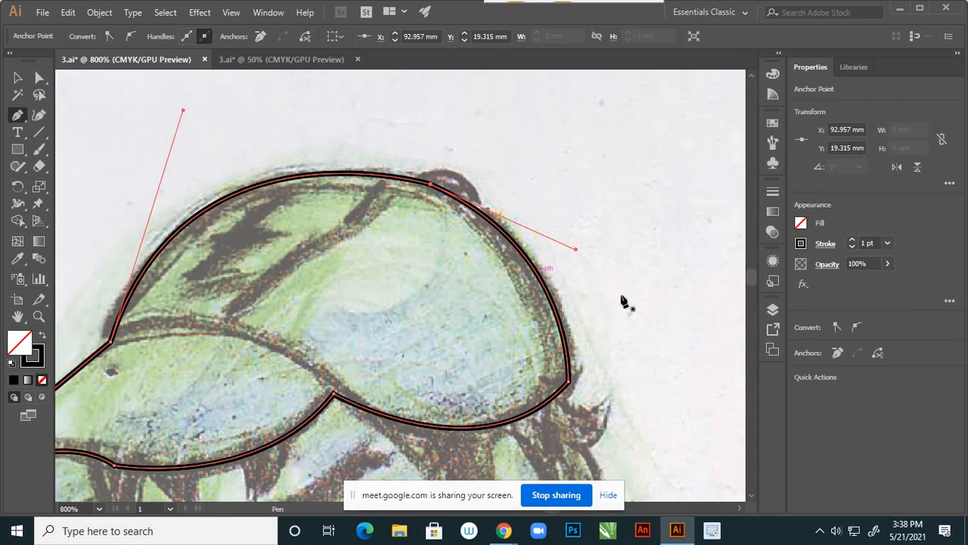
pyautogui.scroll(-1, 590, 250)
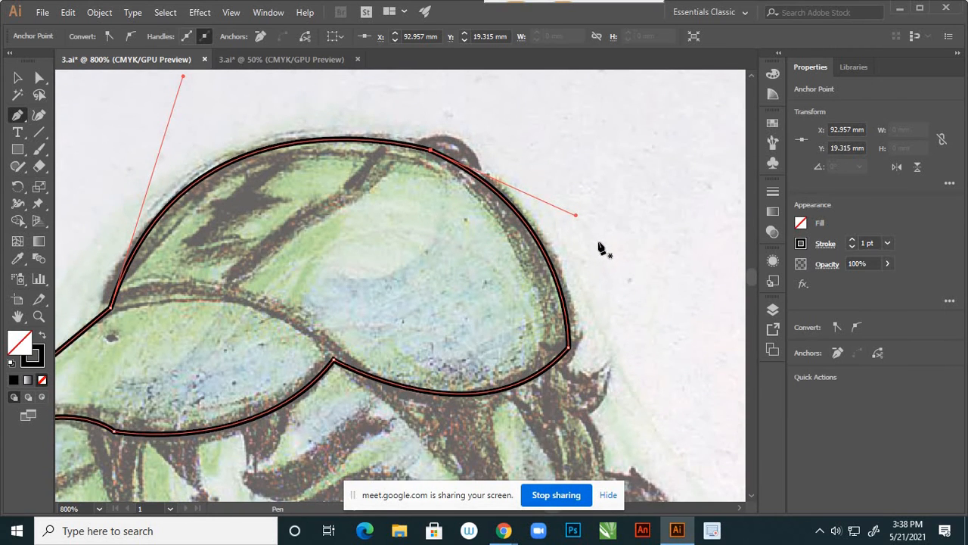
# - Adjust the top anchor's direction handle with Direct Selection so the back of the crown follows the sketch
pyautogui.click(44, 78)
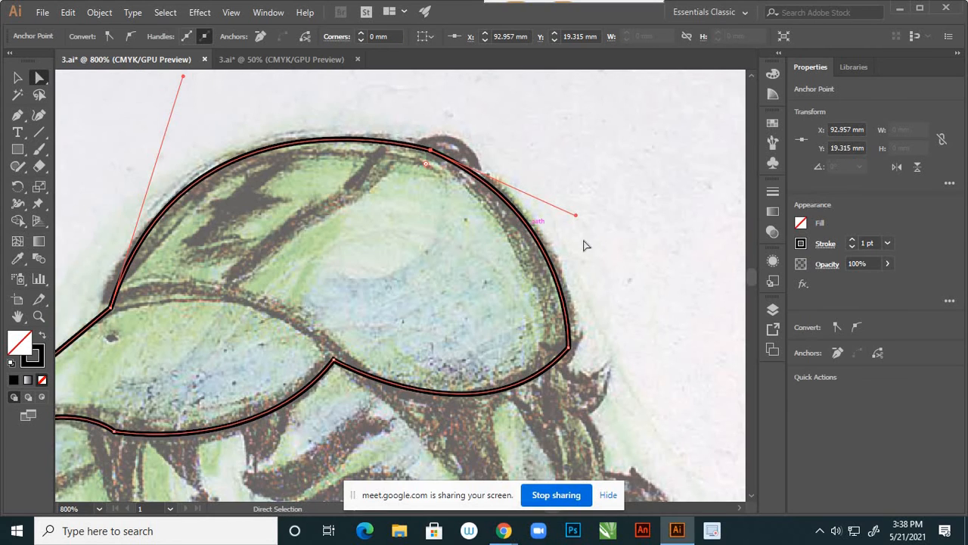
pyautogui.moveTo(583, 218); pyautogui.dragTo(588, 224)
pyautogui.scroll(-1, 629, 252)
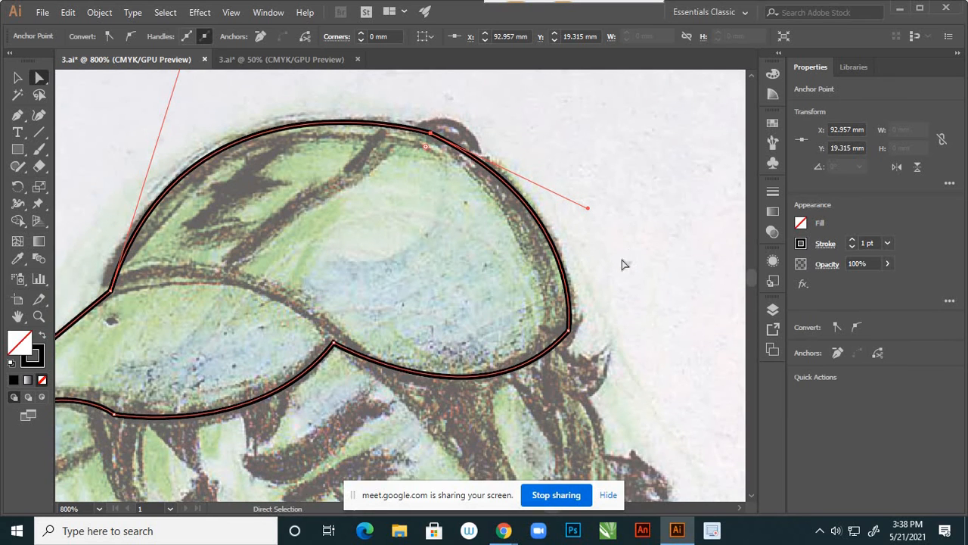
pyautogui.scroll(-1, 596, 260)
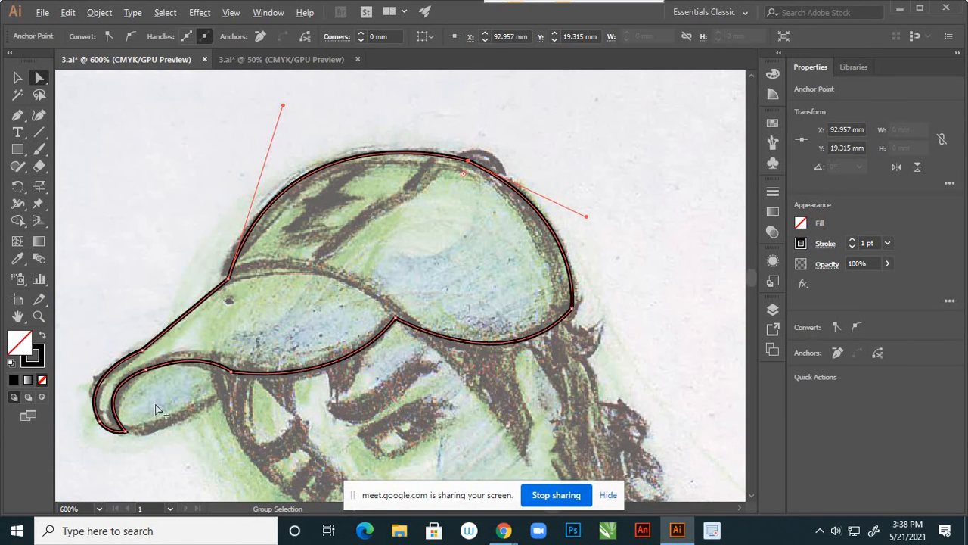
# - Select the anchor on the brim's lower edge and shorten the neighbouring direction handle to refine the brim's inner curve
pyautogui.scroll(-1, 206, 392)
pyautogui.scroll(4, 219, 394)
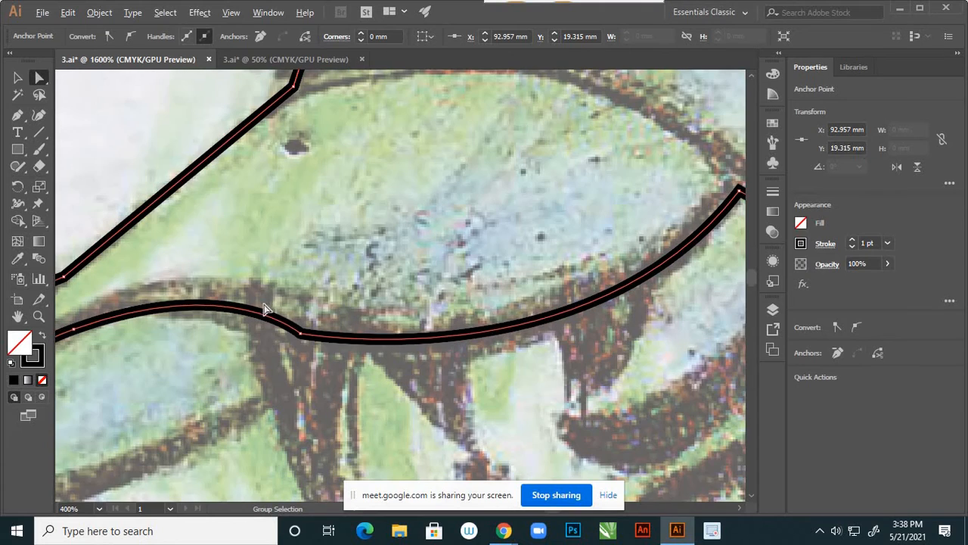
pyautogui.moveTo(344, 378); pyautogui.dragTo(346, 377)
pyautogui.scroll(-1, 402, 363)
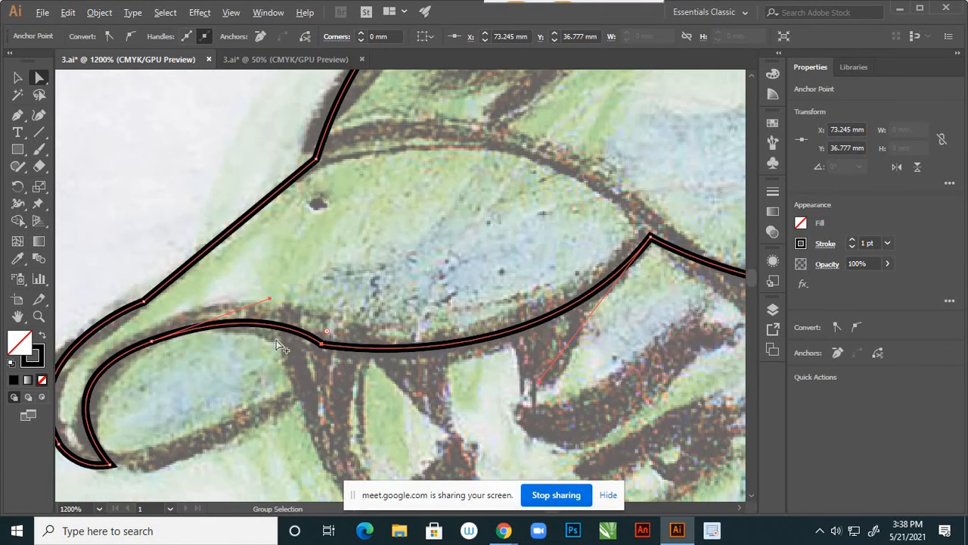
pyautogui.moveTo(280, 256); pyautogui.dragTo(240, 274)
pyautogui.scroll(-3, 382, 295)
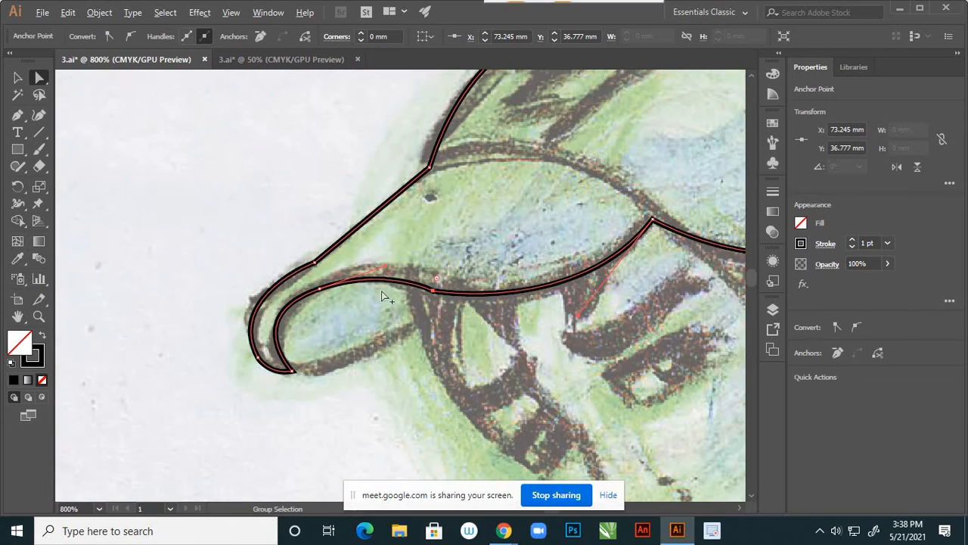
pyautogui.scroll(1, 328, 284)
pyautogui.scroll(-1, 316, 267)
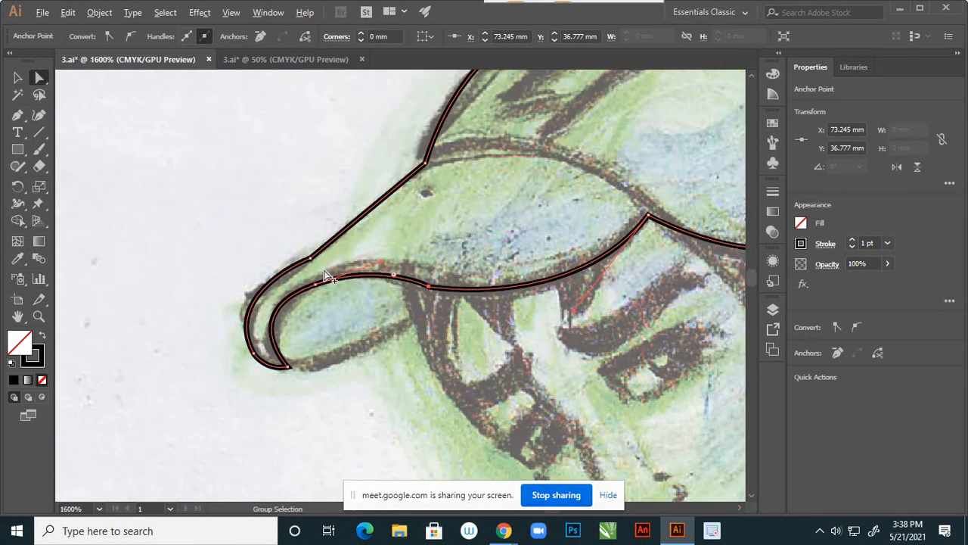
# - Move the anchor between the brim's straight edge and curved tip slightly outward to X 65.965 mm, Y 34.873 mm, and deselect the path
pyautogui.scroll(1, 319, 249)
pyautogui.click(302, 253)
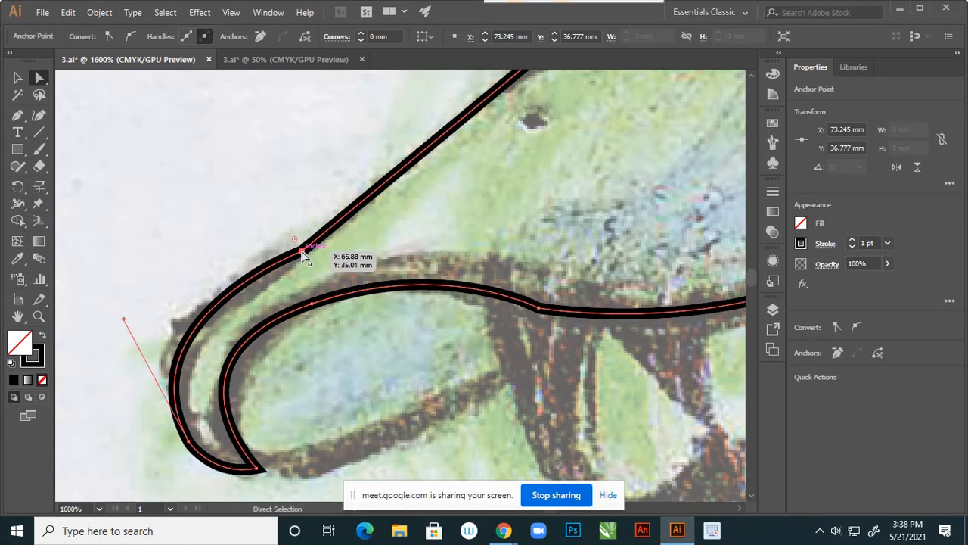
pyautogui.moveTo(301, 255); pyautogui.dragTo(305, 250)
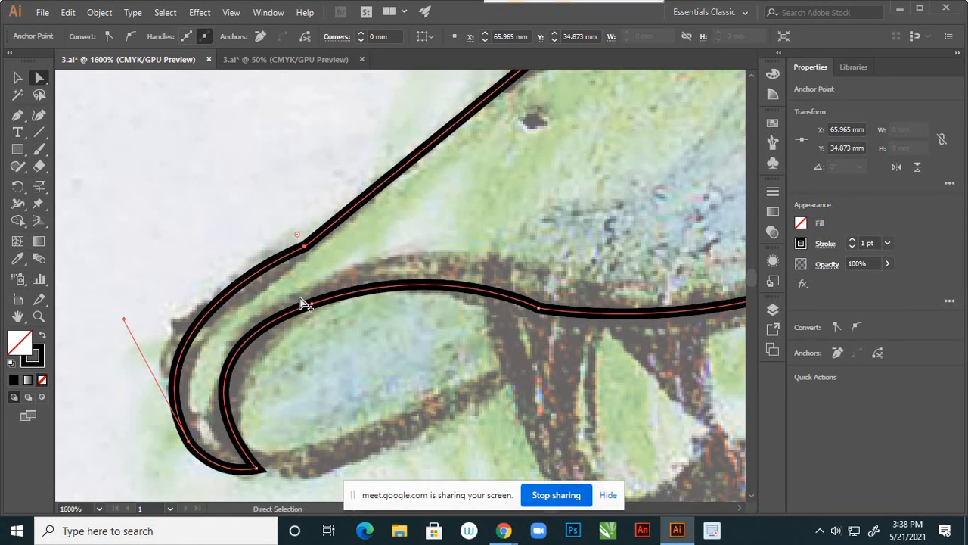
pyautogui.scroll(-1, 303, 302)
pyautogui.scroll(1, 306, 260)
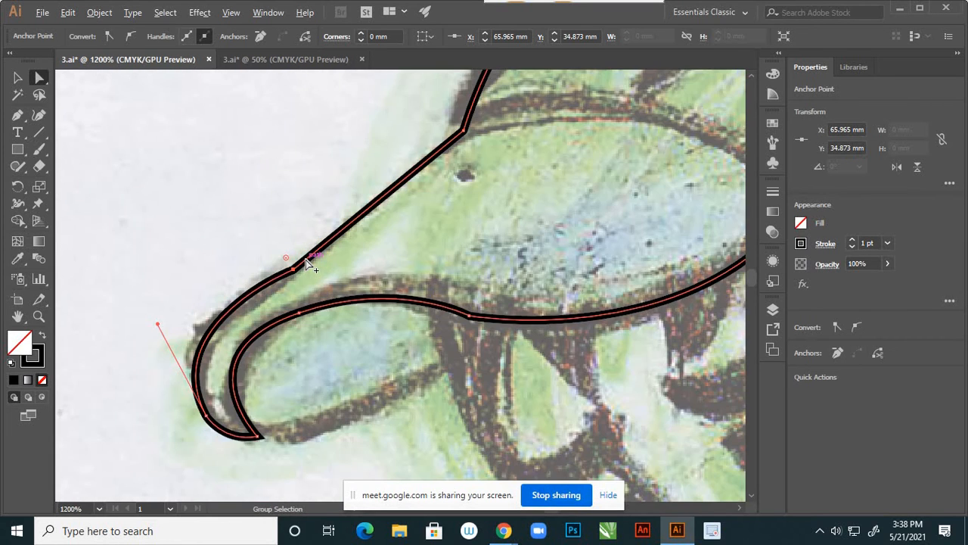
pyautogui.scroll(-1, 303, 259)
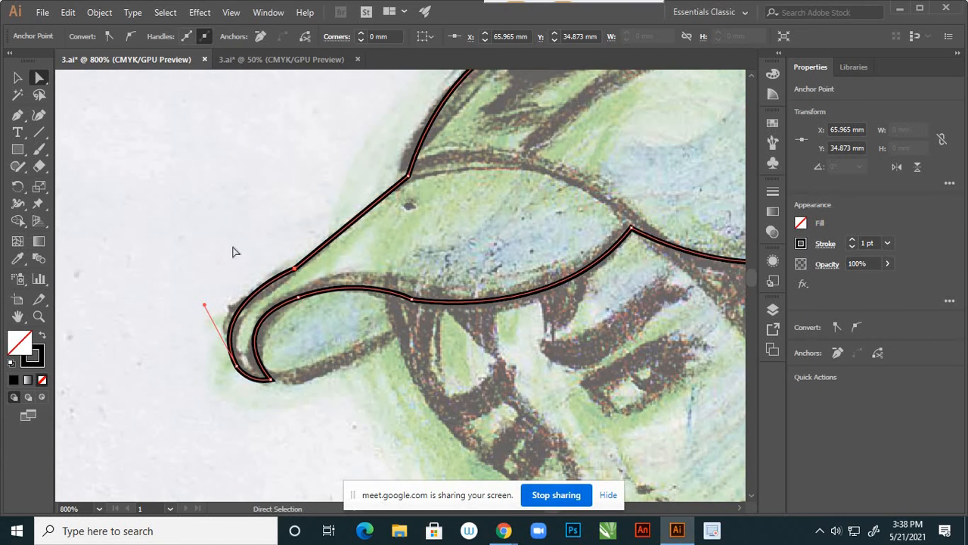
pyautogui.click(233, 252)
pyautogui.scroll(-2, 263, 276)
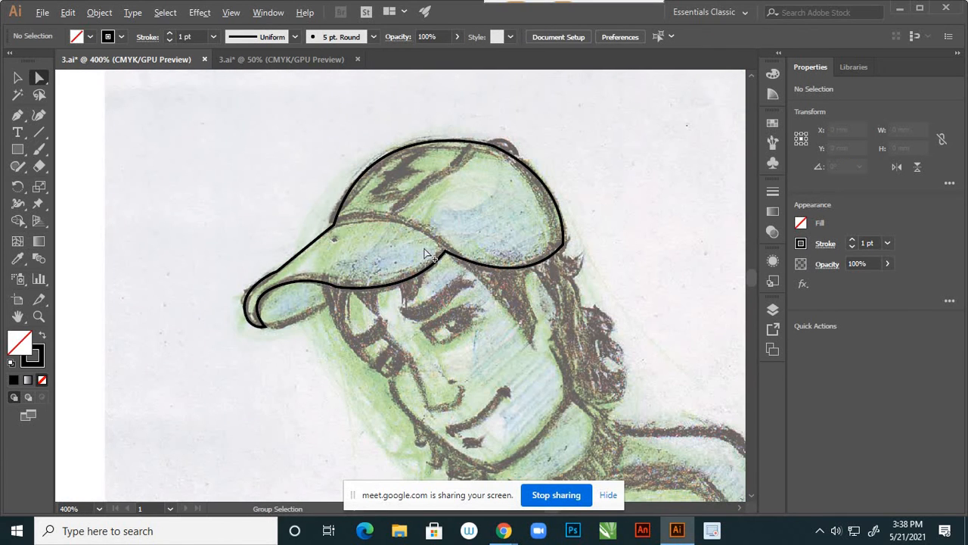
# - Trace the brim's curved underside with the Pen tool as a closed shape, from the inner tip around the lower edge to the brim's lower contour
pyautogui.scroll(1, 426, 254)
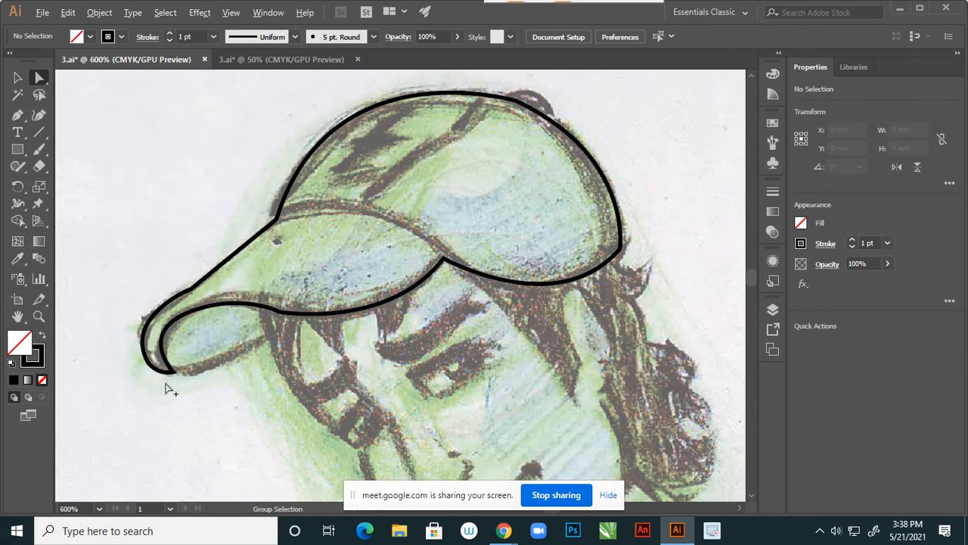
pyautogui.click(17, 114)
pyautogui.scroll(1, 175, 388)
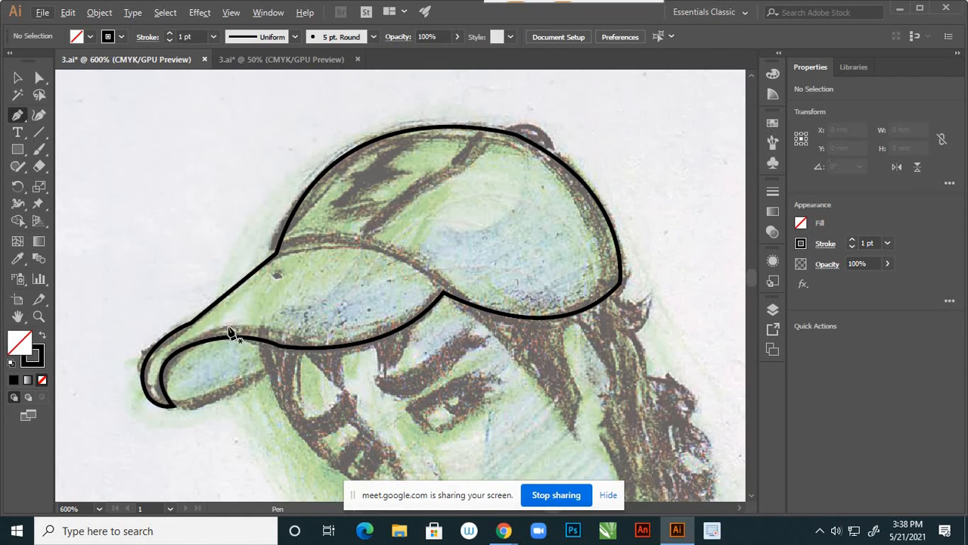
pyautogui.scroll(-1, 257, 299)
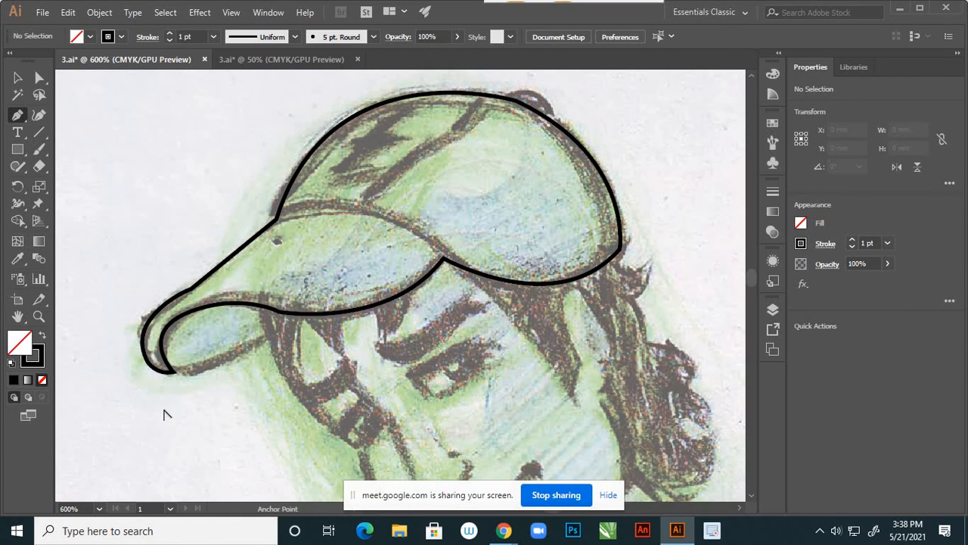
pyautogui.scroll(1, 165, 401)
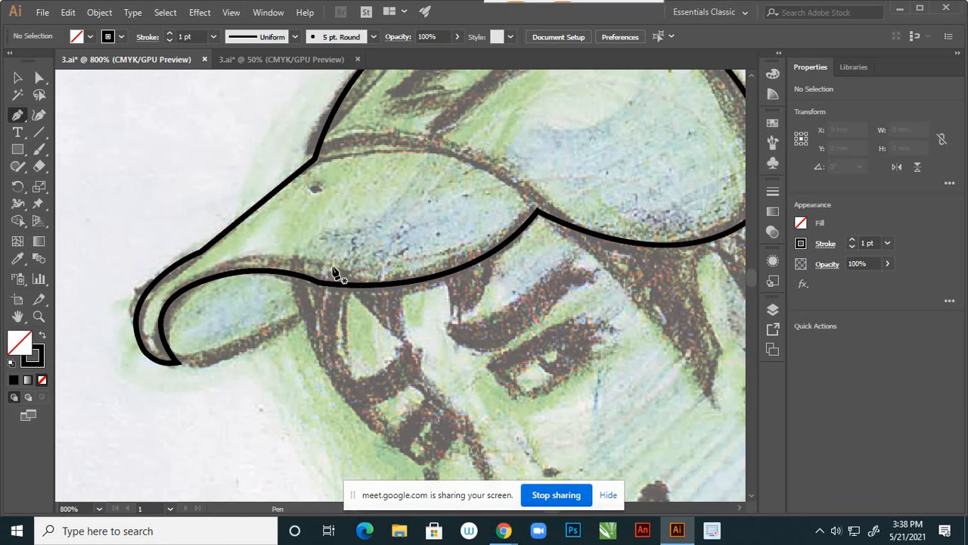
pyautogui.click(171, 282)
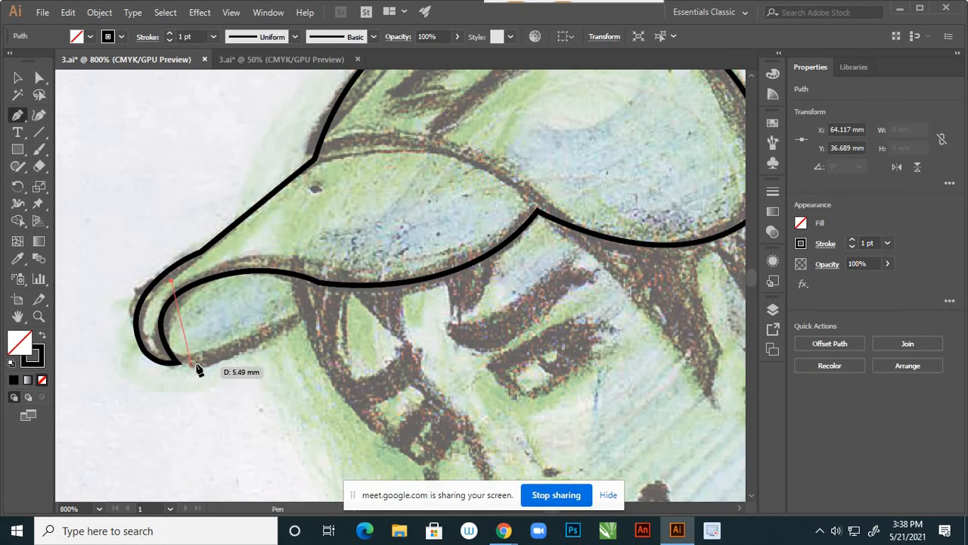
pyautogui.moveTo(195, 367); pyautogui.dragTo(287, 356)
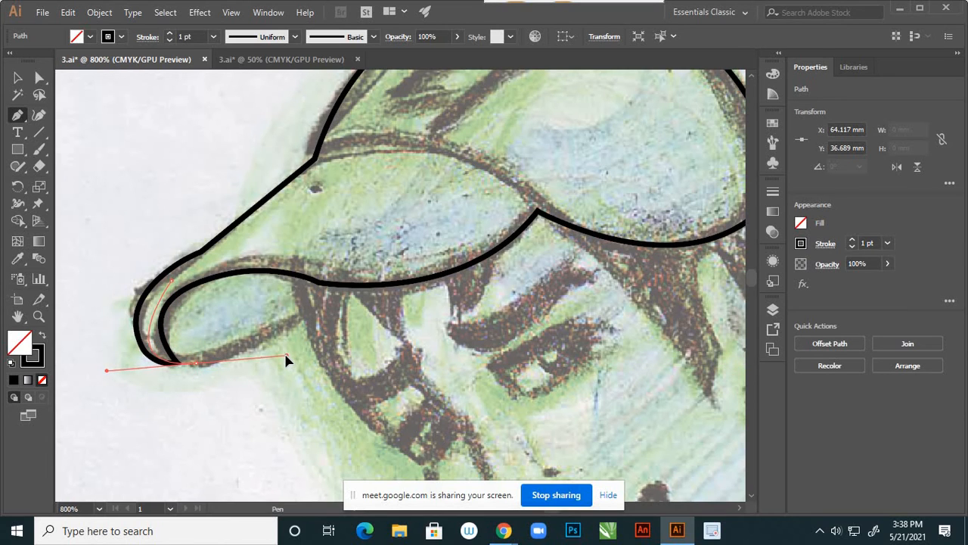
pyautogui.click(341, 274)
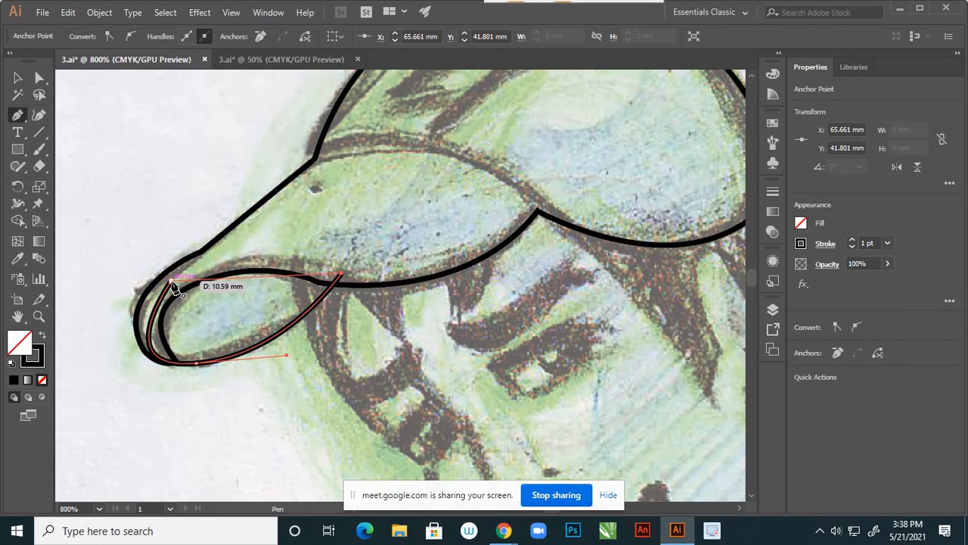
pyautogui.moveTo(174, 283); pyautogui.dragTo(105, 348)
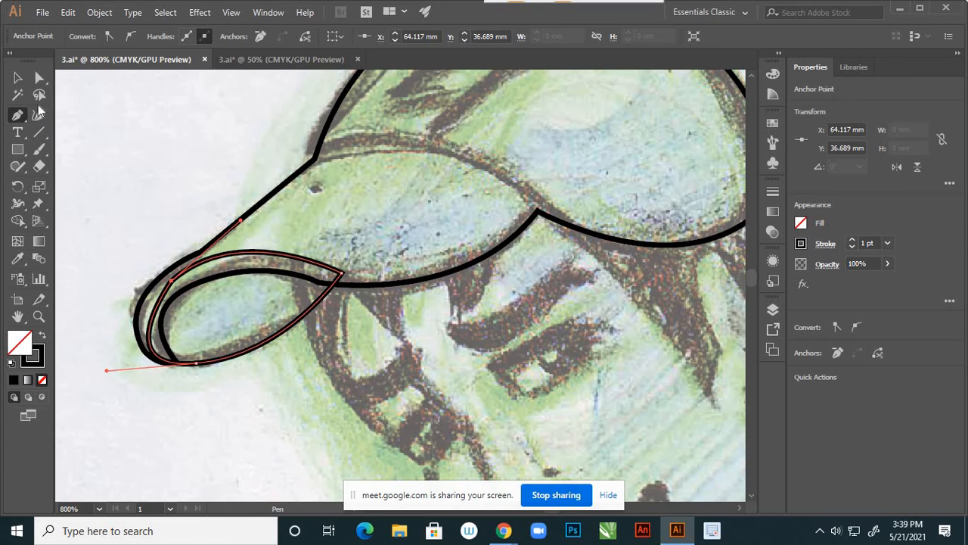
pyautogui.click(18, 77)
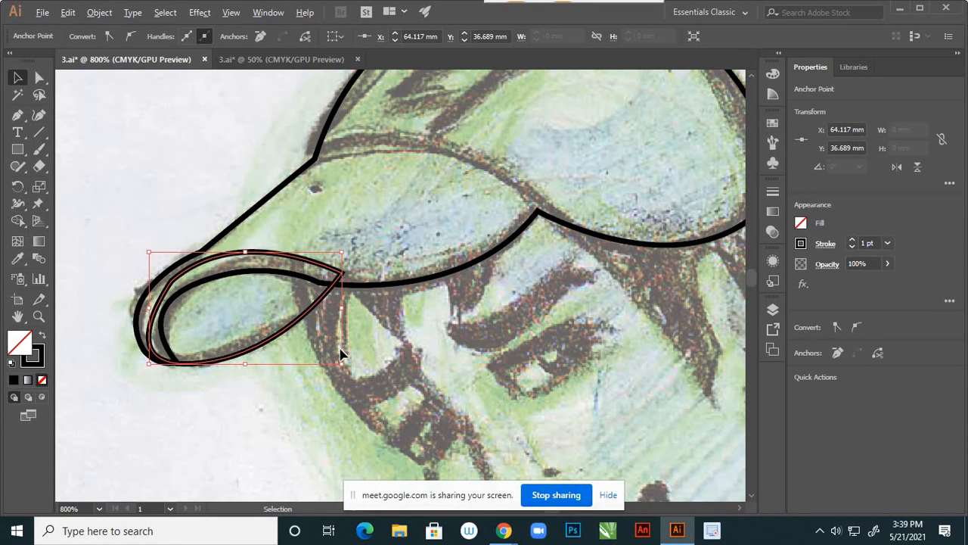
# - Draw a curved open path along the seam between crown and brim, from the cap's front corner to the cusp above the eyebrow
pyautogui.scroll(-2, 340, 354)
pyautogui.scroll(3, 503, 227)
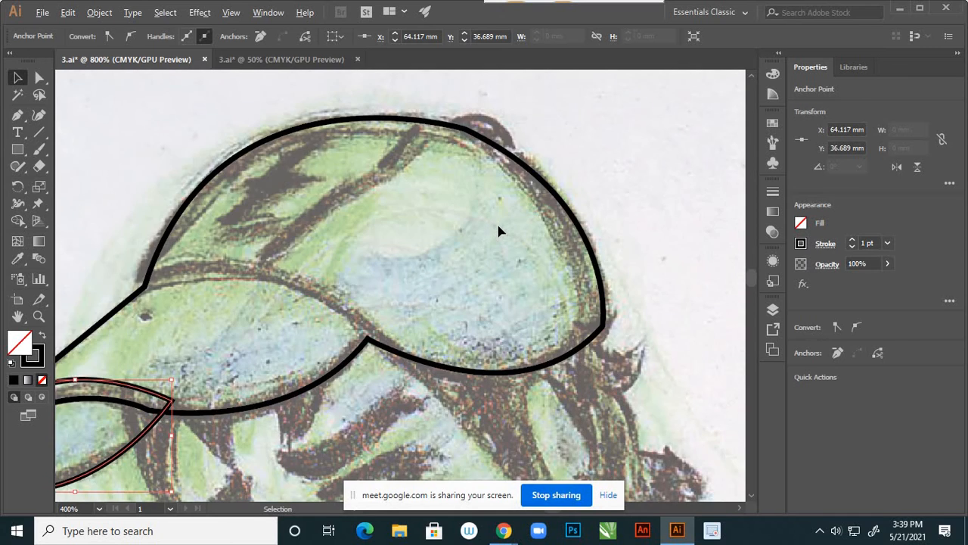
pyautogui.scroll(-2, 434, 276)
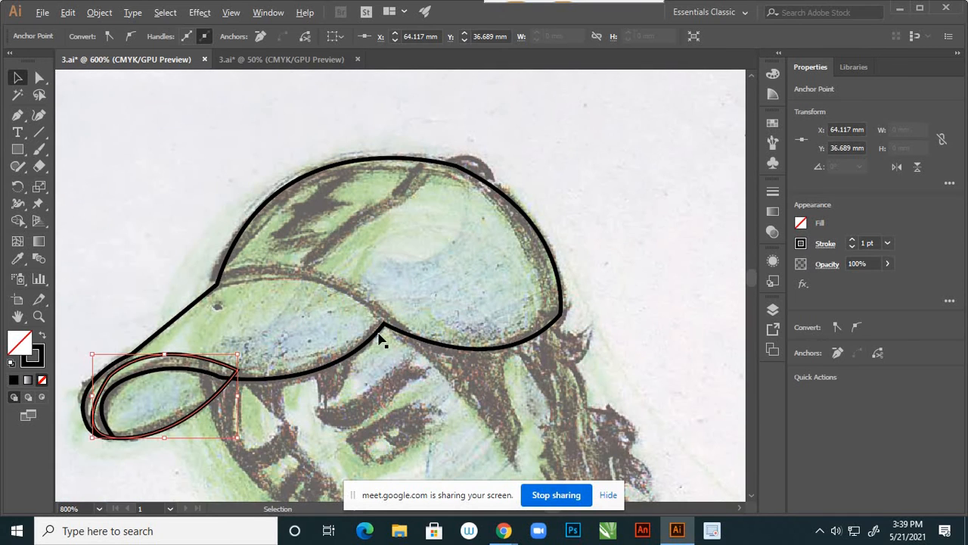
pyautogui.click(17, 114)
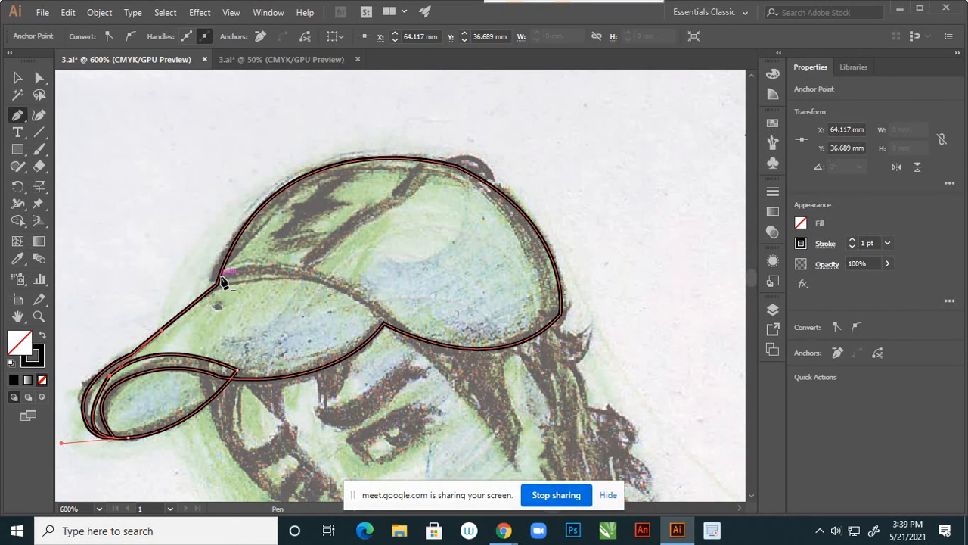
pyautogui.click(220, 279)
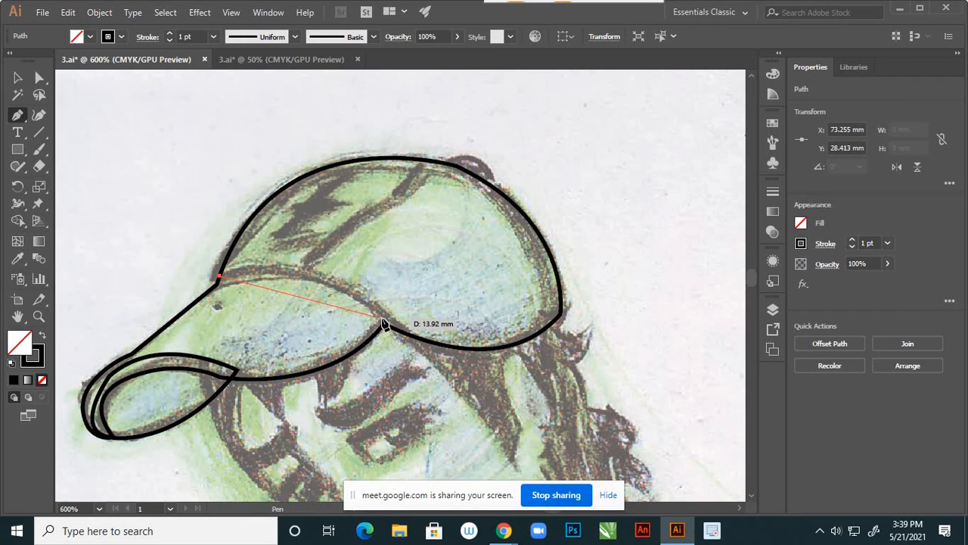
pyautogui.moveTo(384, 324); pyautogui.dragTo(456, 401)
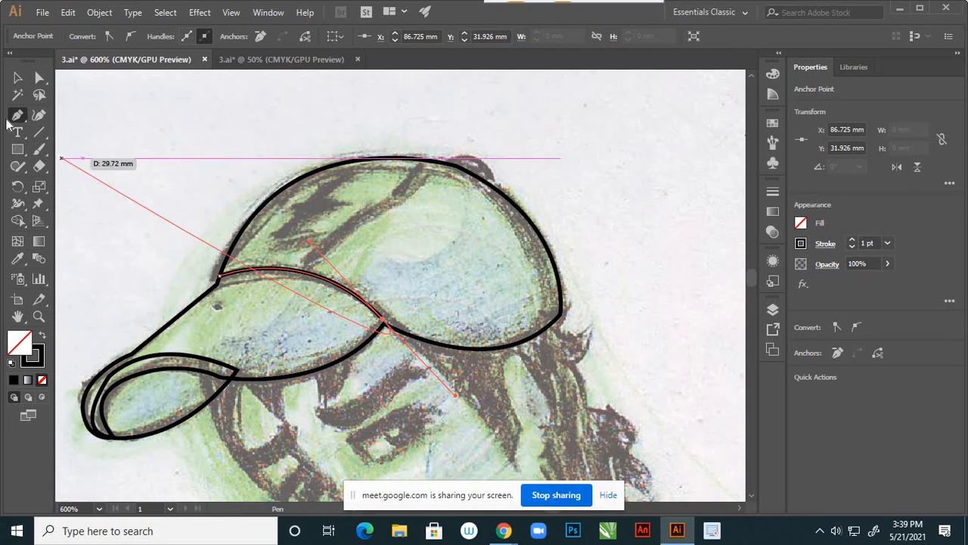
pyautogui.press('v')
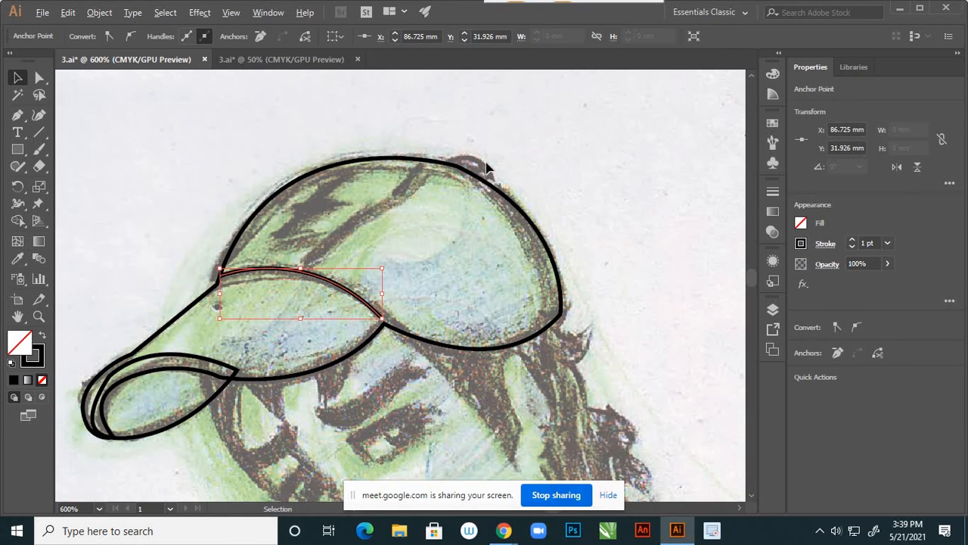
# - Draw an ellipse about 4.5 by 3.4 mm over the cap's top button, reposition it on the sketch and rotate it to 350.32°
pyautogui.scroll(2, 486, 168)
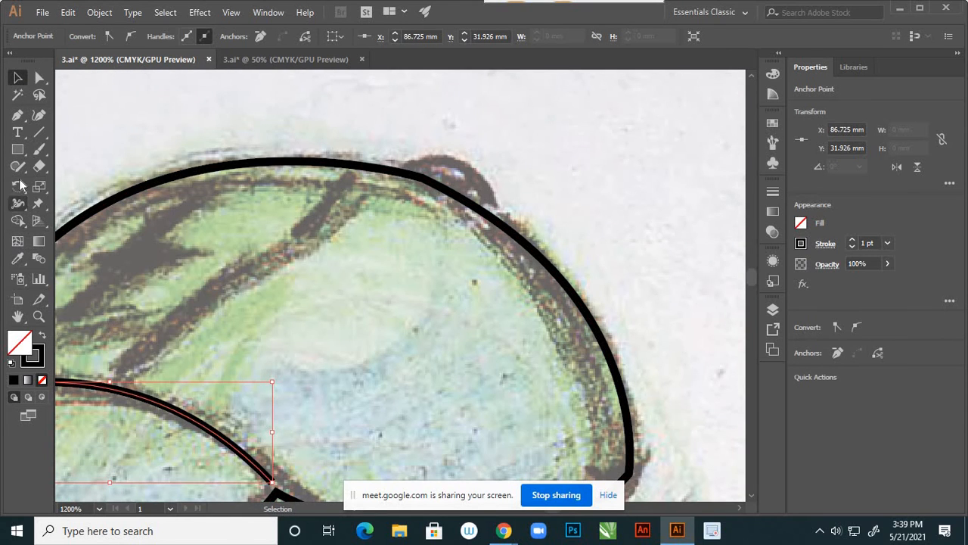
pyautogui.moveTo(18, 149); pyautogui.dragTo(87, 187)
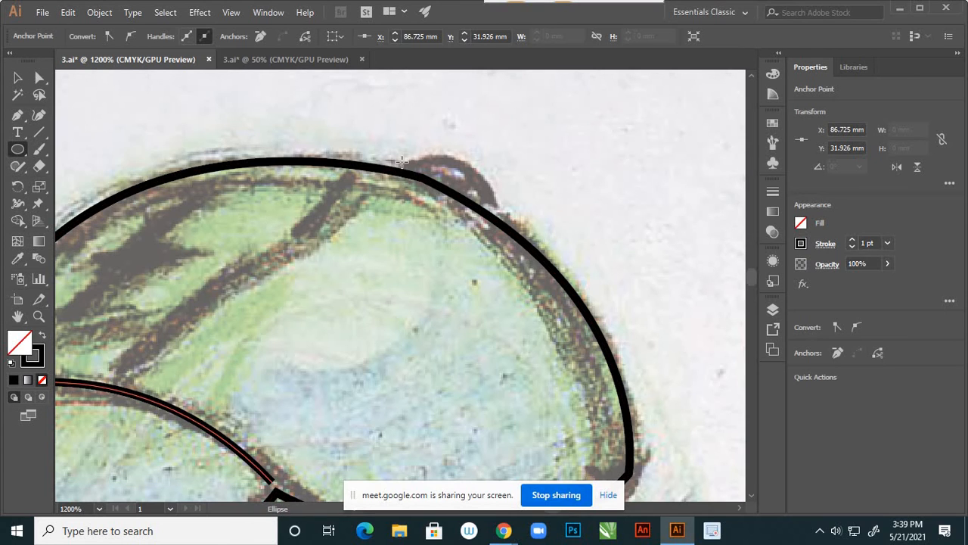
pyautogui.moveTo(408, 153); pyautogui.dragTo(515, 236)
pyautogui.press('v')
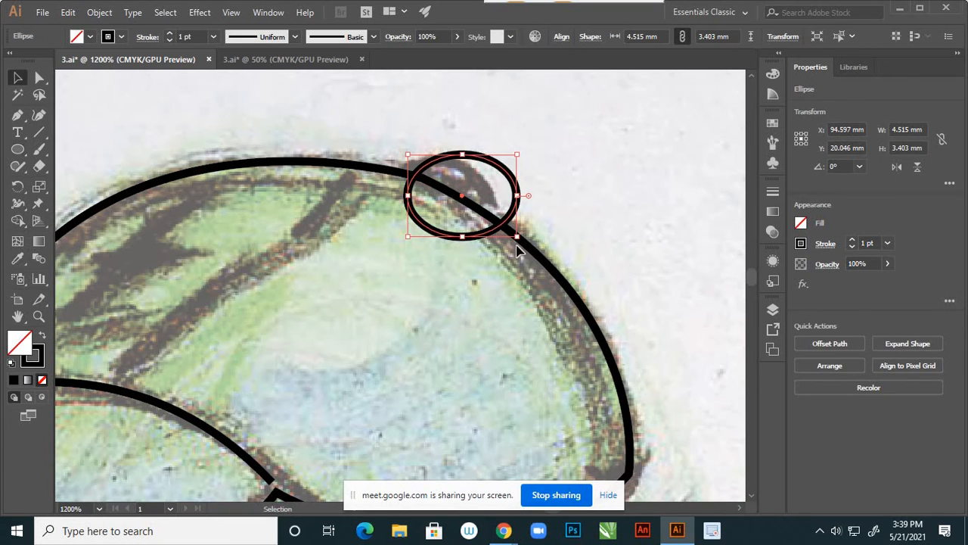
pyautogui.moveTo(505, 219); pyautogui.dragTo(492, 255)
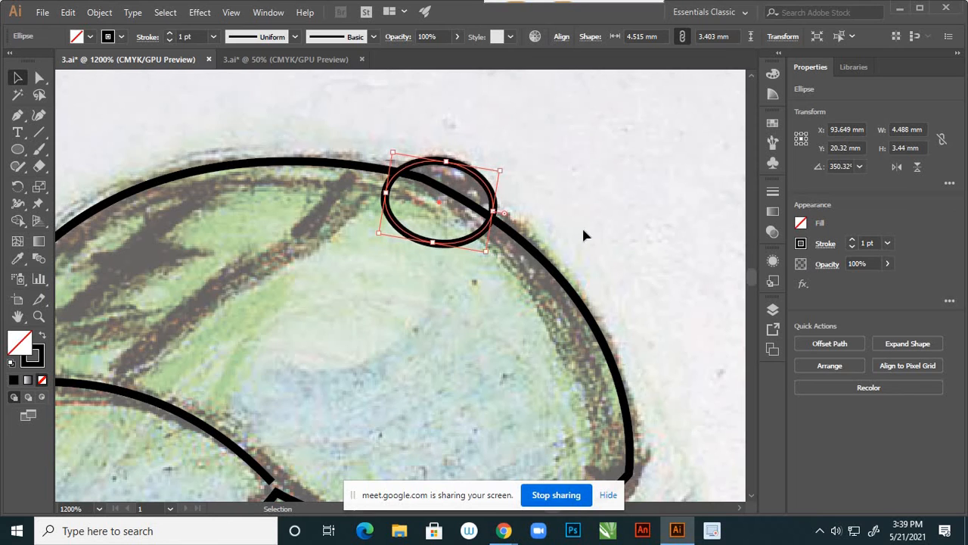
pyautogui.click(587, 214)
# - Draw the crown's panel seam with the Pen tool as a curve from the brim seam up to the cap's top edge beside the button
pyautogui.scroll(-5, 566, 202)
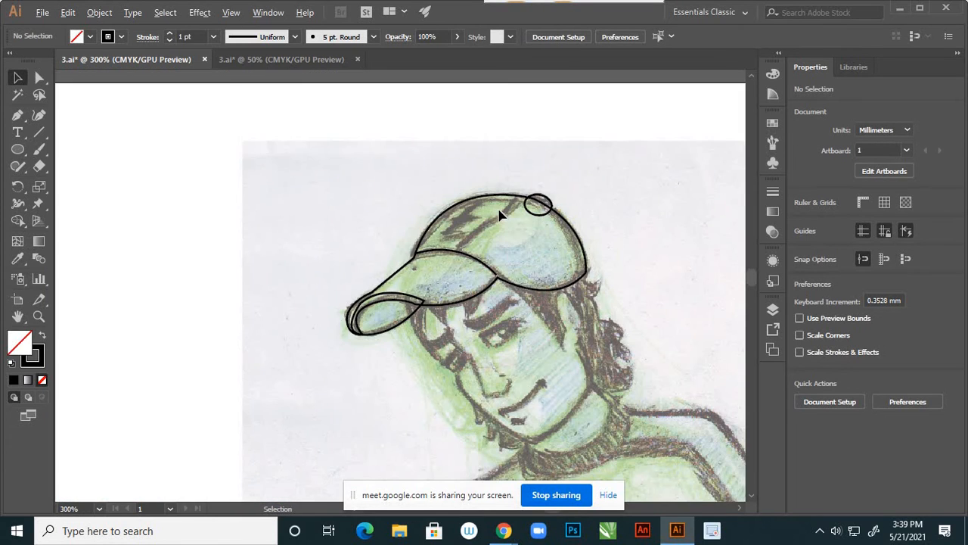
pyautogui.scroll(1, 502, 211)
pyautogui.scroll(3, 499, 216)
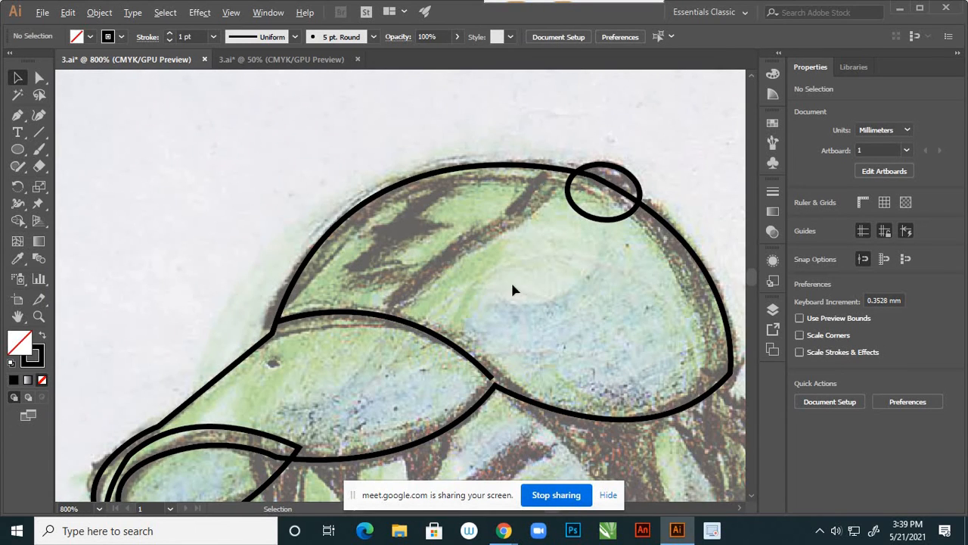
pyautogui.scroll(1, 487, 270)
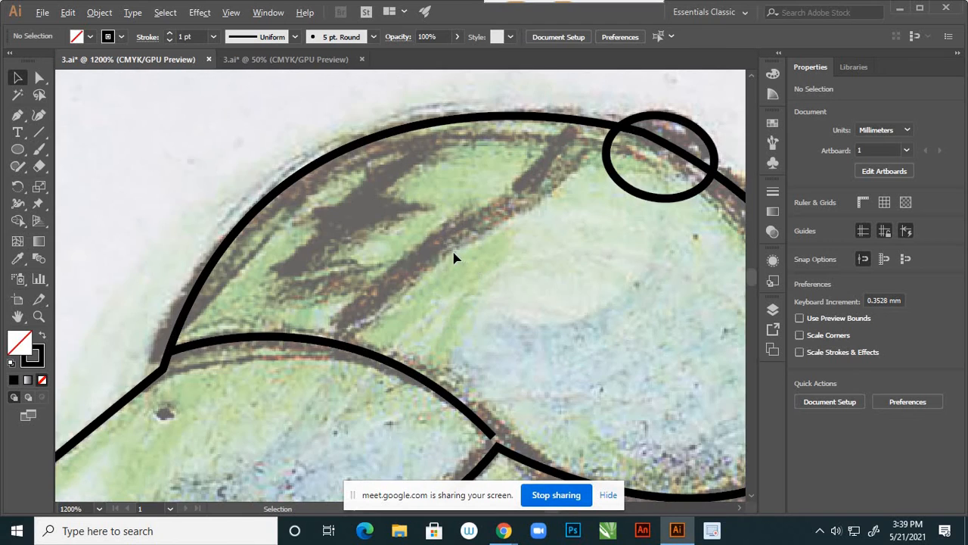
pyautogui.click(17, 114)
pyautogui.click(335, 342)
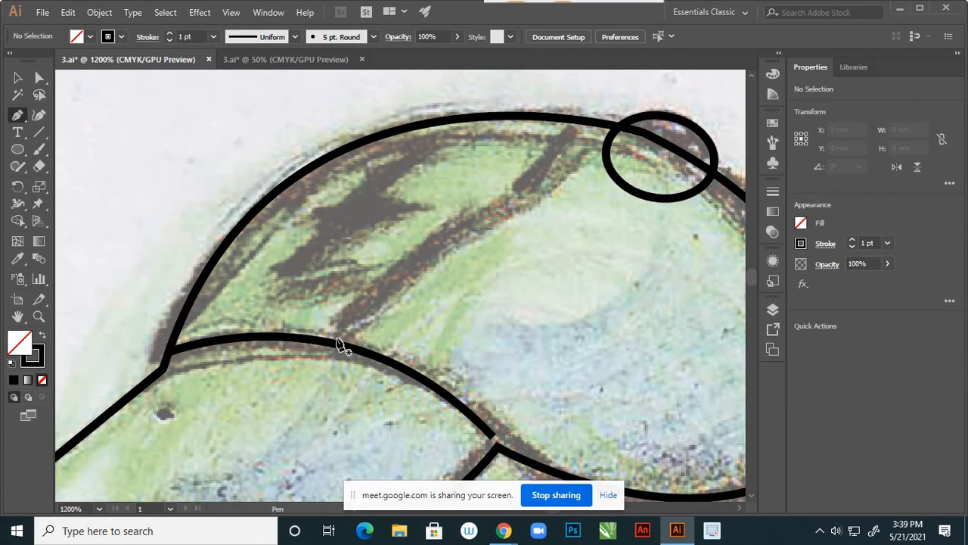
pyautogui.scroll(-2, 474, 237)
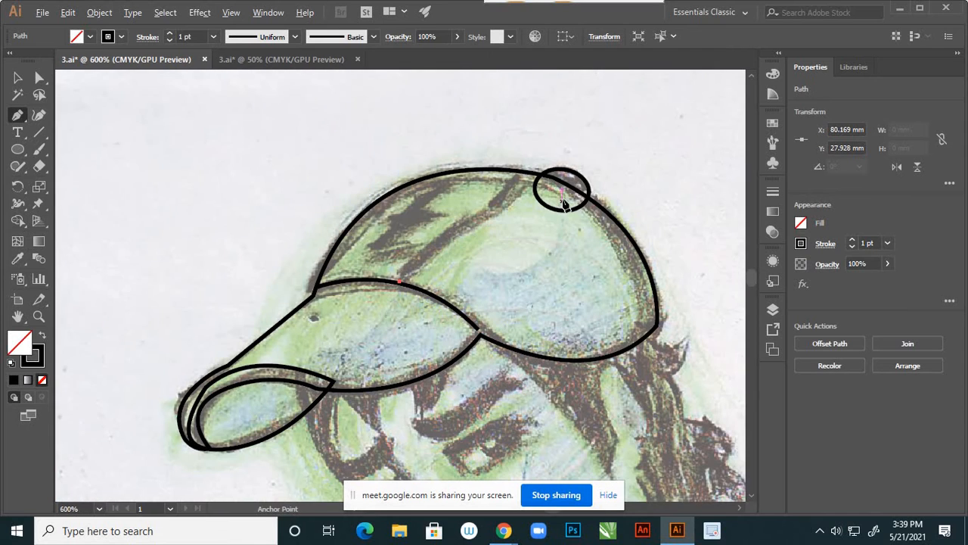
pyautogui.moveTo(526, 172)
pyautogui.mouseDown()
pyautogui.moveTo(583, 171)
pyautogui.moveTo(584, 154)
pyautogui.mouseUp()
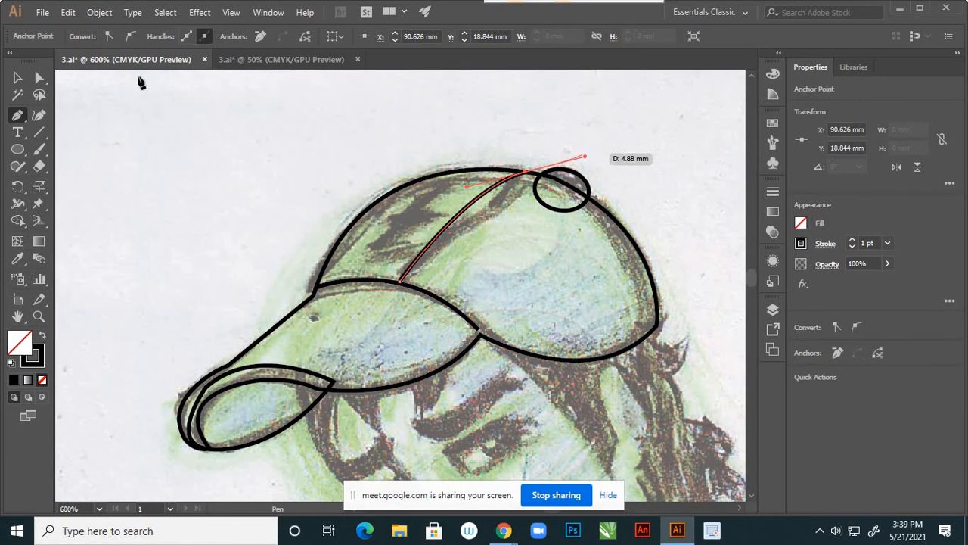
pyautogui.press('v')
pyautogui.click(378, 208)
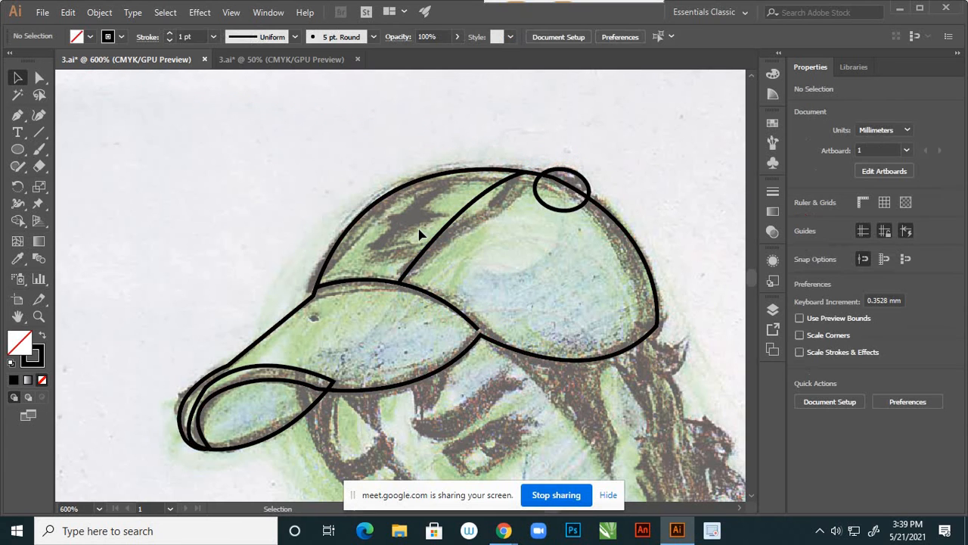
# - Move the panel seam's lower anchor with Direct Selection onto the brim seam at X 80.095 mm, Y 28.06 mm, and deselect the path
pyautogui.scroll(-1, 420, 234)
pyautogui.scroll(2, 409, 230)
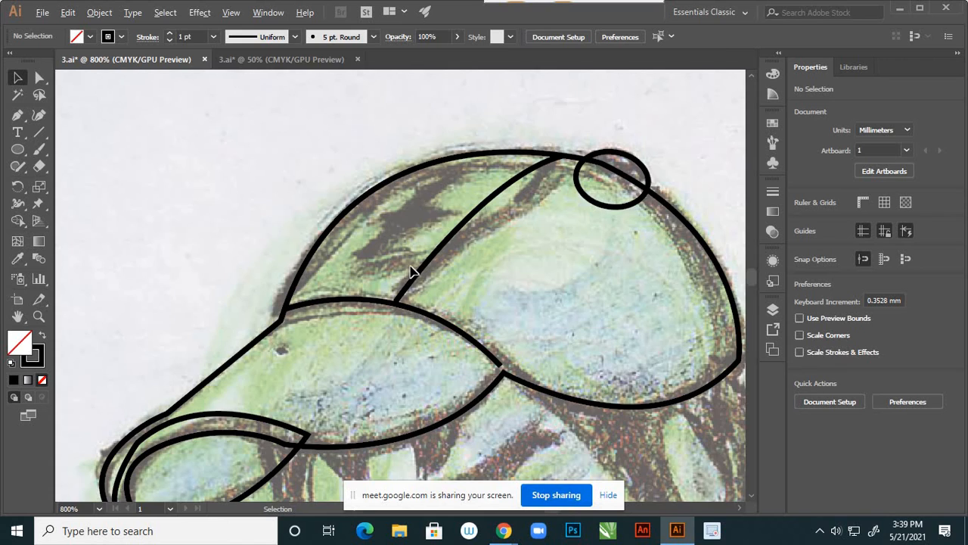
pyautogui.scroll(1, 408, 271)
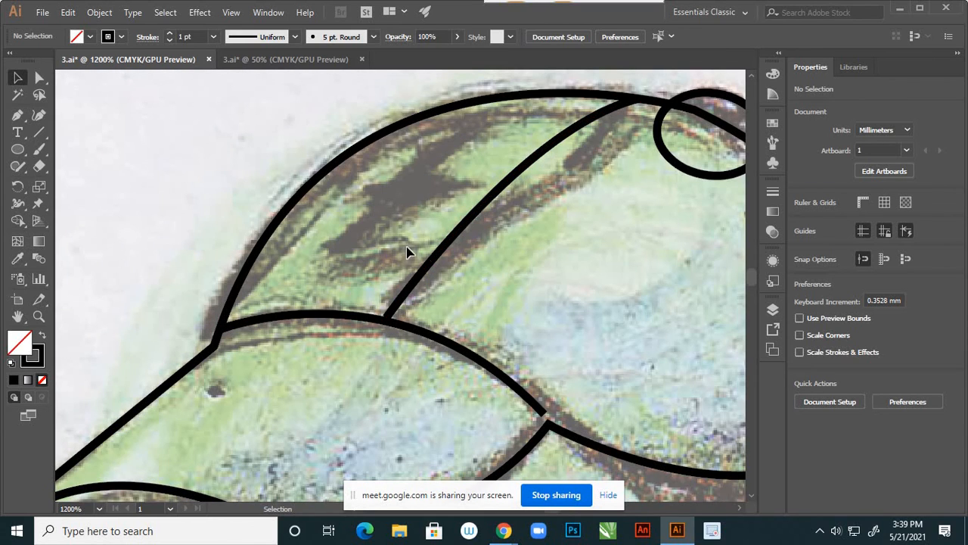
pyautogui.scroll(-2, 404, 249)
pyautogui.click(39, 77)
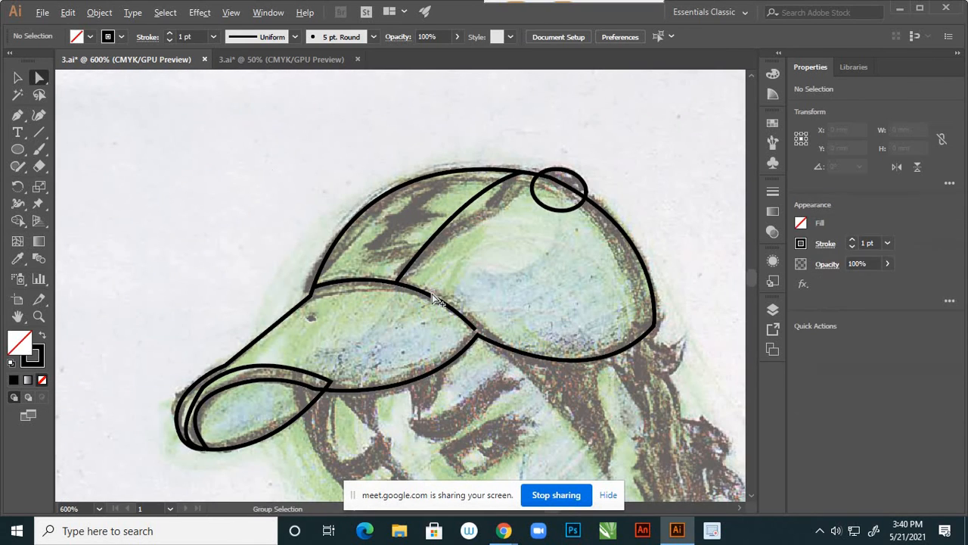
pyautogui.scroll(4, 393, 308)
pyautogui.click(307, 242)
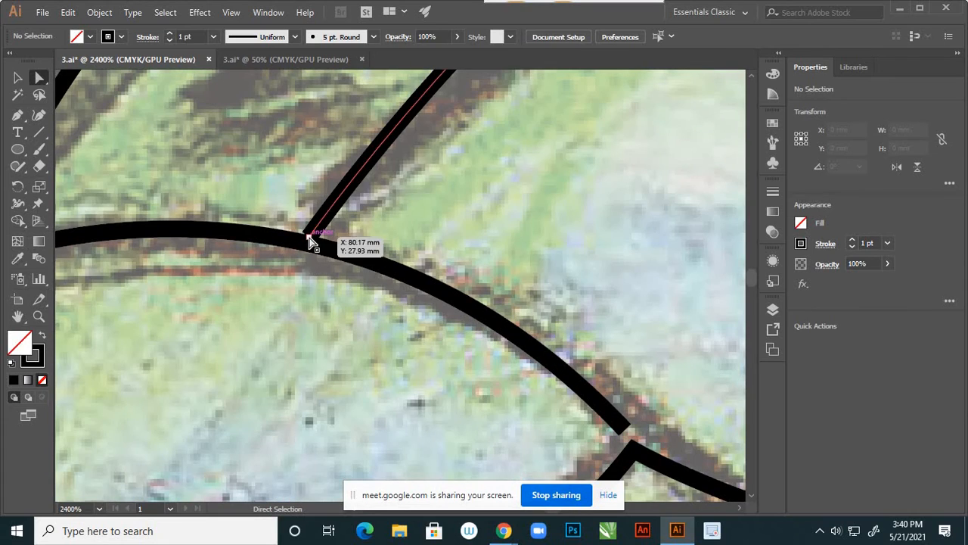
pyautogui.scroll(-4, 314, 260)
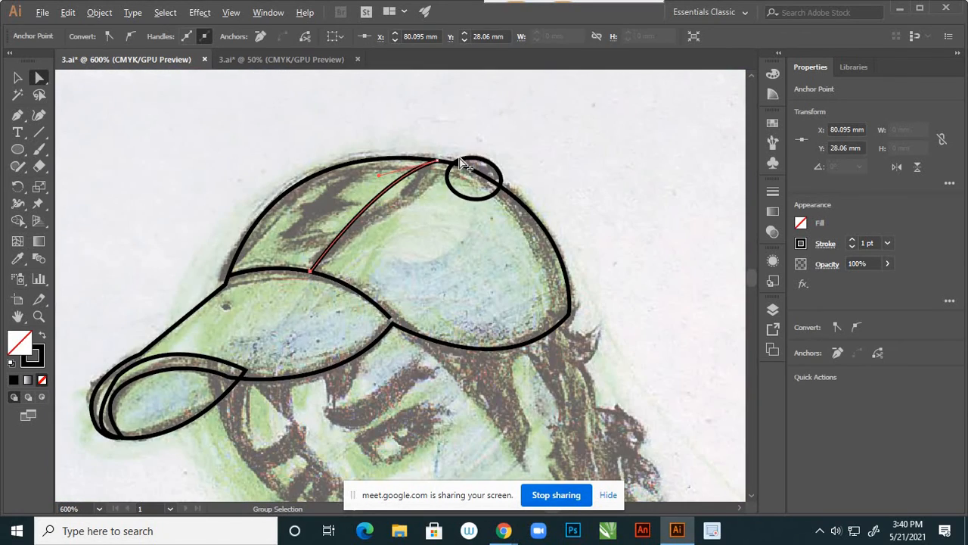
pyautogui.scroll(3, 459, 158)
pyautogui.click(454, 129)
pyautogui.scroll(-5, 460, 128)
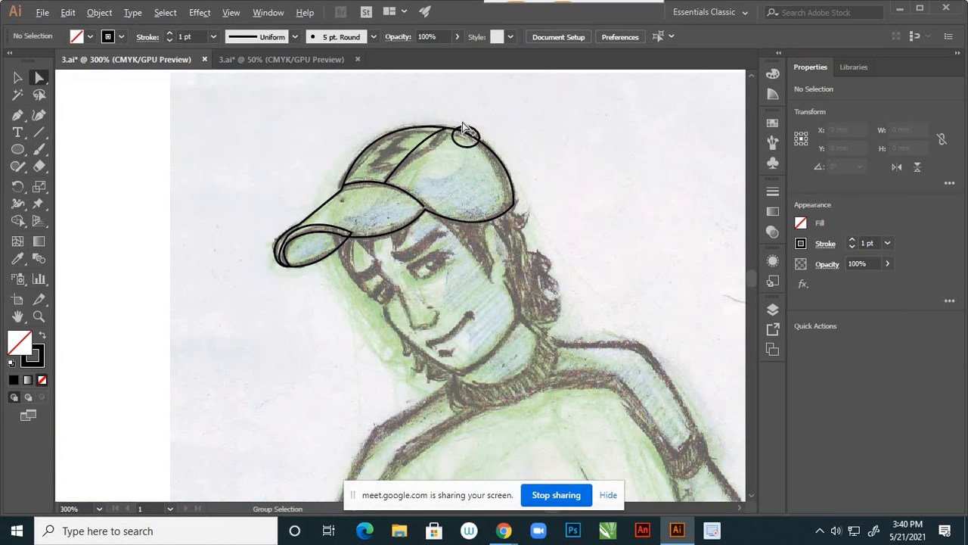
pyautogui.scroll(2, 469, 131)
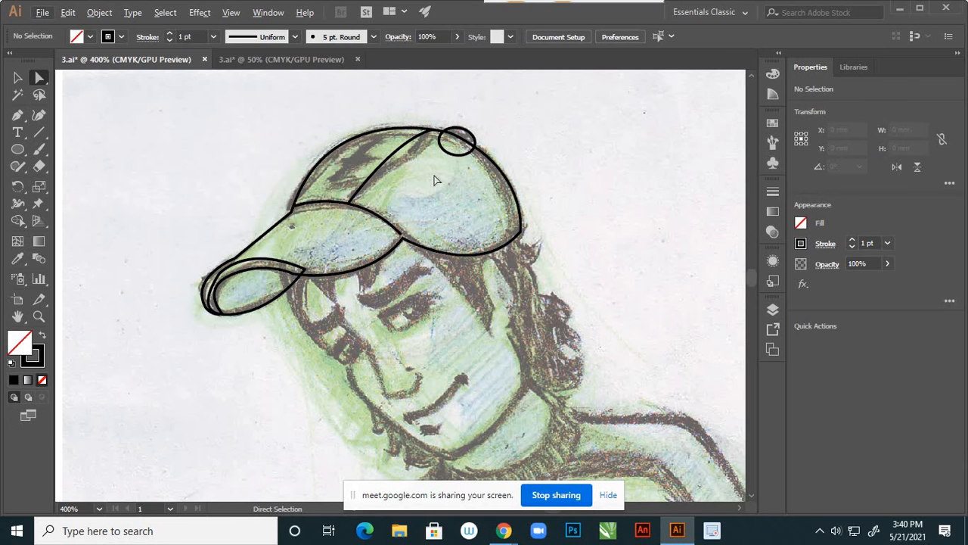
pyautogui.scroll(-1, 509, 142)
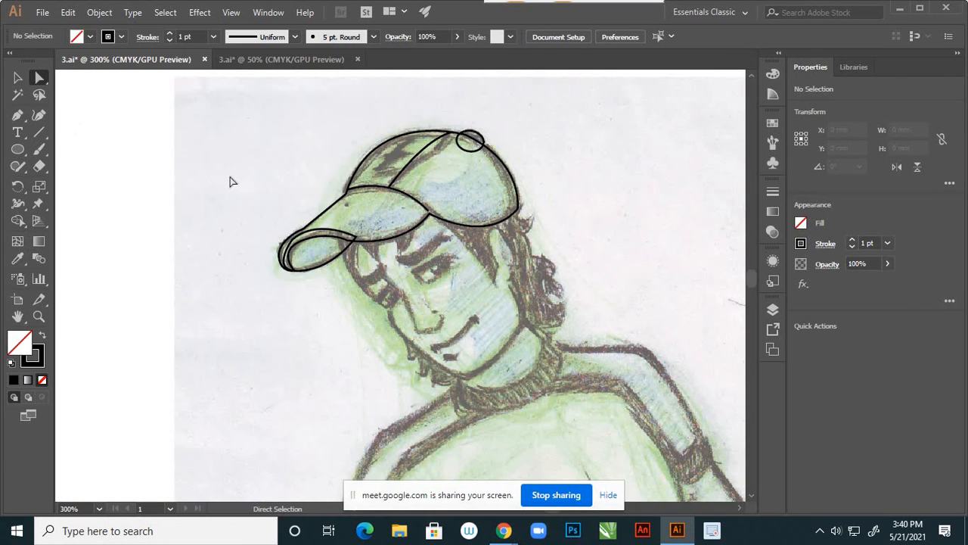
pyautogui.scroll(1, 249, 196)
pyautogui.click(18, 78)
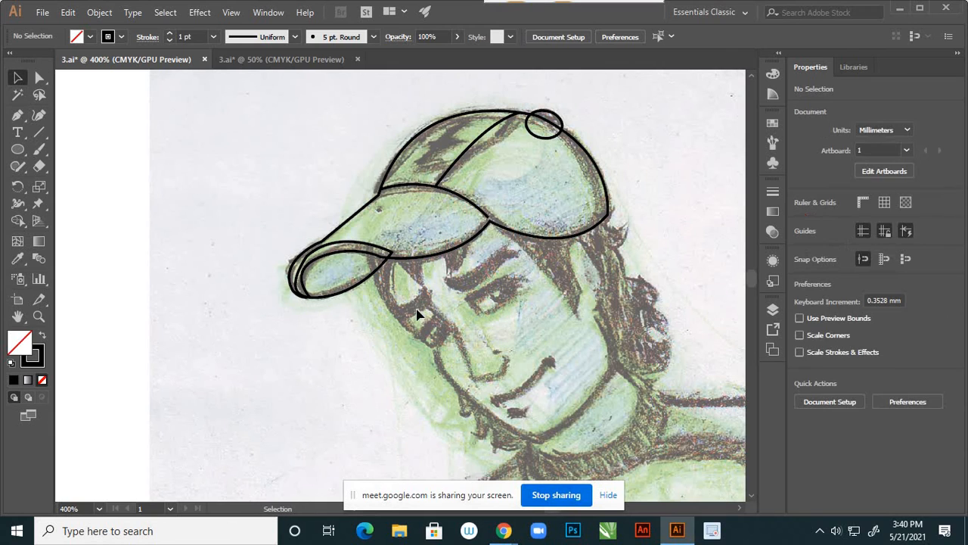
# - Fill the cap's main outline with bright red F20F25 and deselect it
pyautogui.click(463, 255)
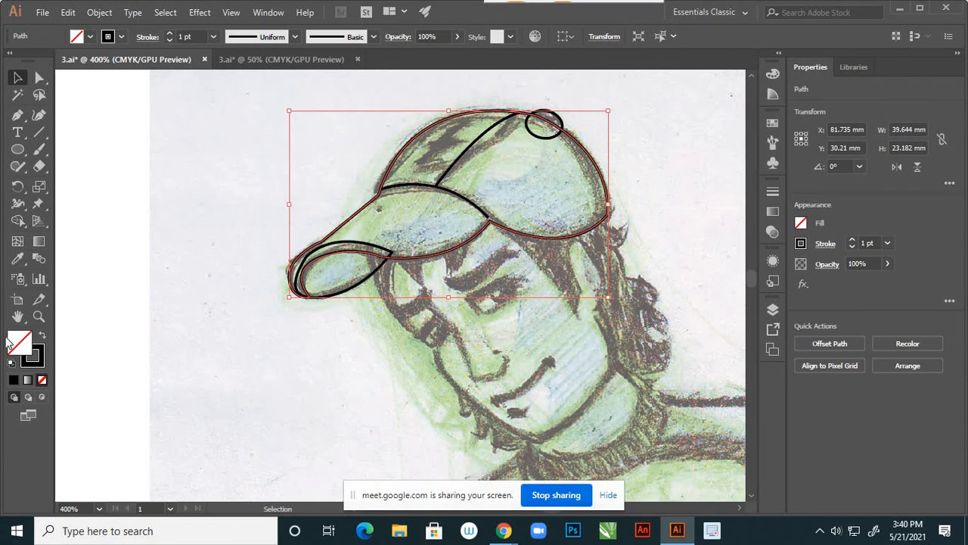
pyautogui.doubleClick(38, 350)
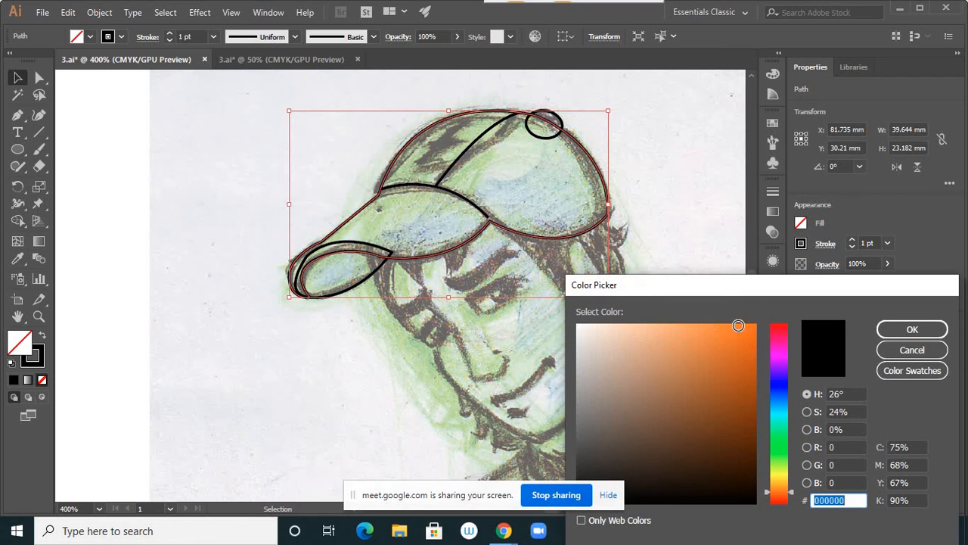
pyautogui.click(781, 329)
pyautogui.click(746, 331)
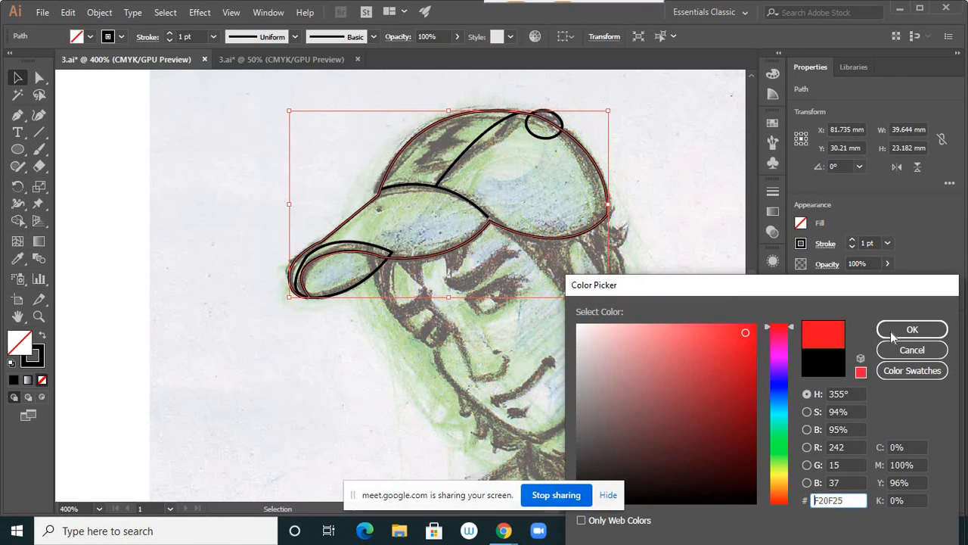
pyautogui.click(892, 332)
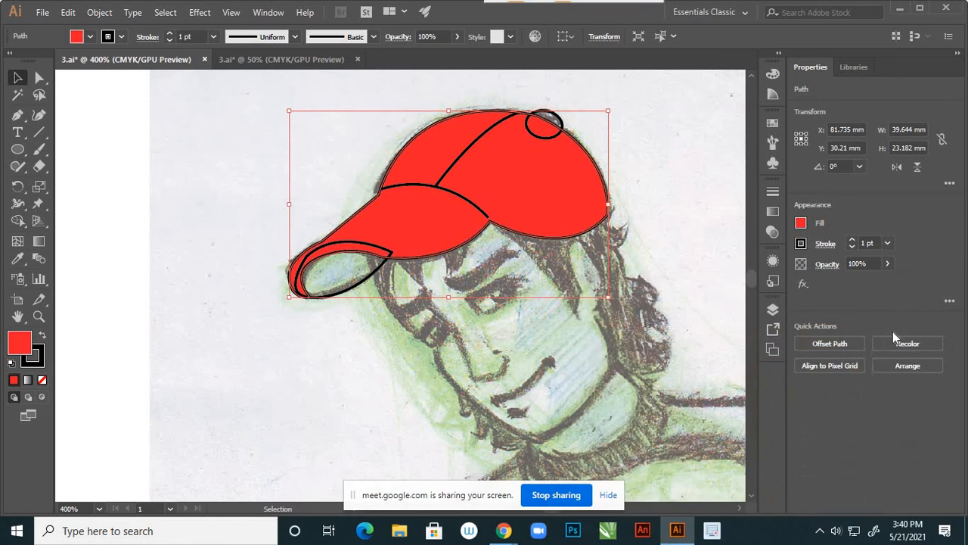
pyautogui.click(207, 264)
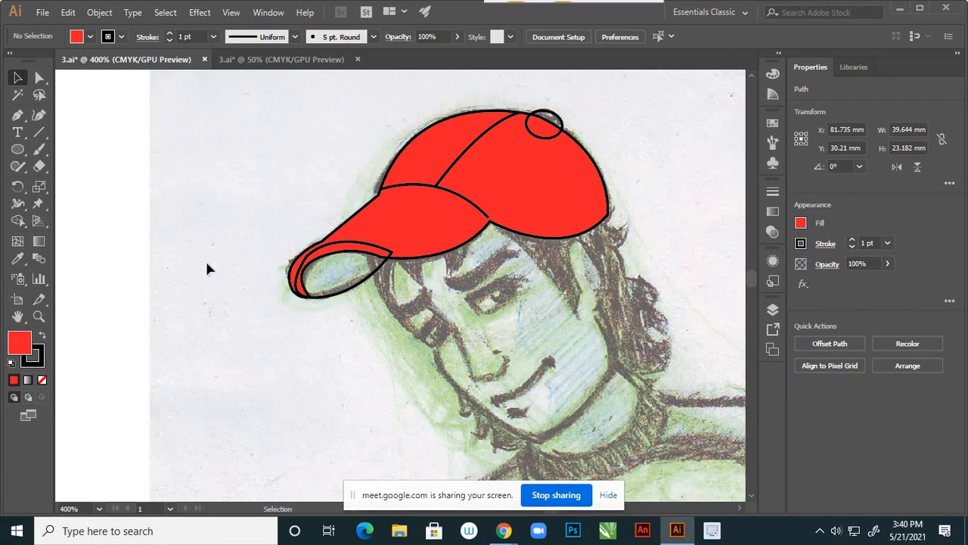
# - Copy the cap's red fill onto the brim's underside shape with the Eyedropper
pyautogui.click(351, 292)
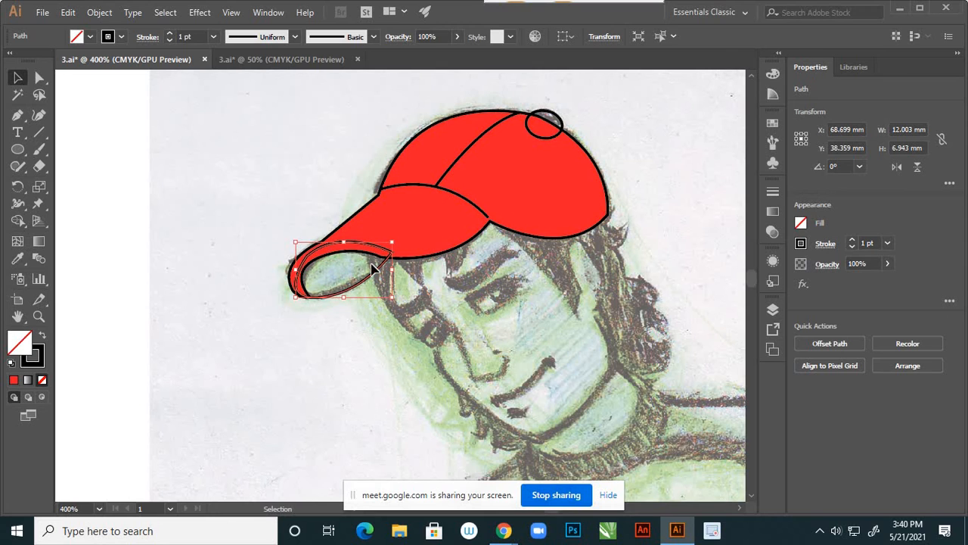
pyautogui.press('i')
pyautogui.click(428, 225)
pyautogui.click(430, 223)
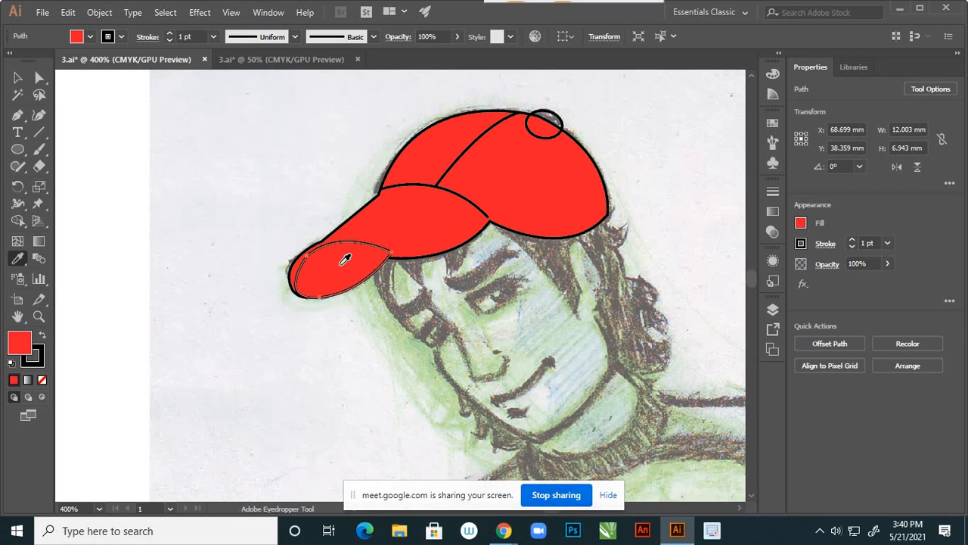
# - Darken the brim underside's fill to a deep red of the same hue
pyautogui.doubleClick(19, 343)
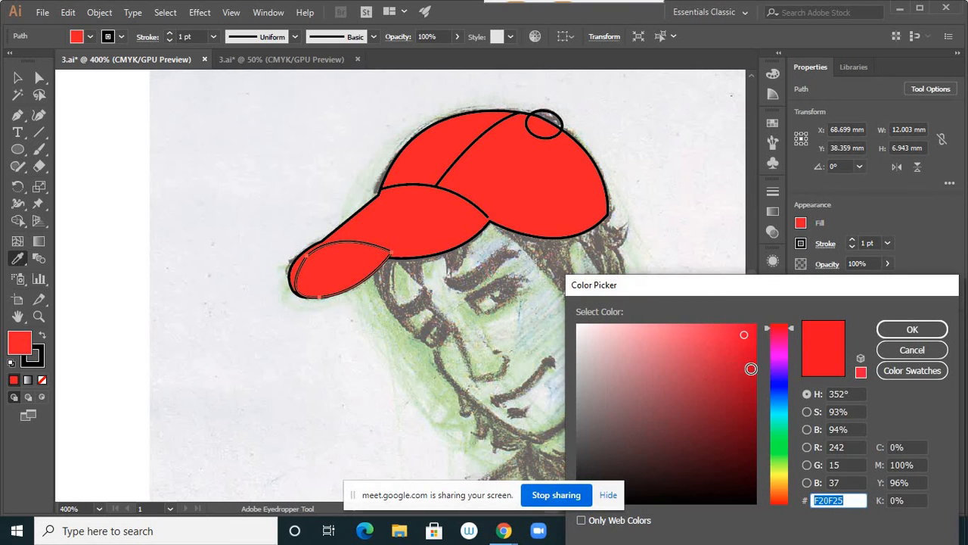
pyautogui.click(749, 371)
pyautogui.moveTo(743, 389); pyautogui.dragTo(741, 407)
pyautogui.click(887, 331)
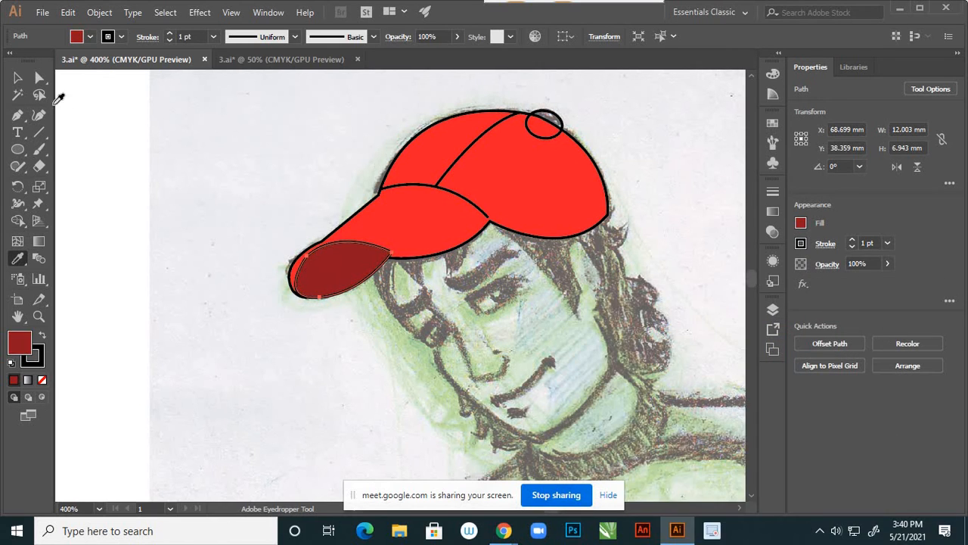
pyautogui.click(18, 78)
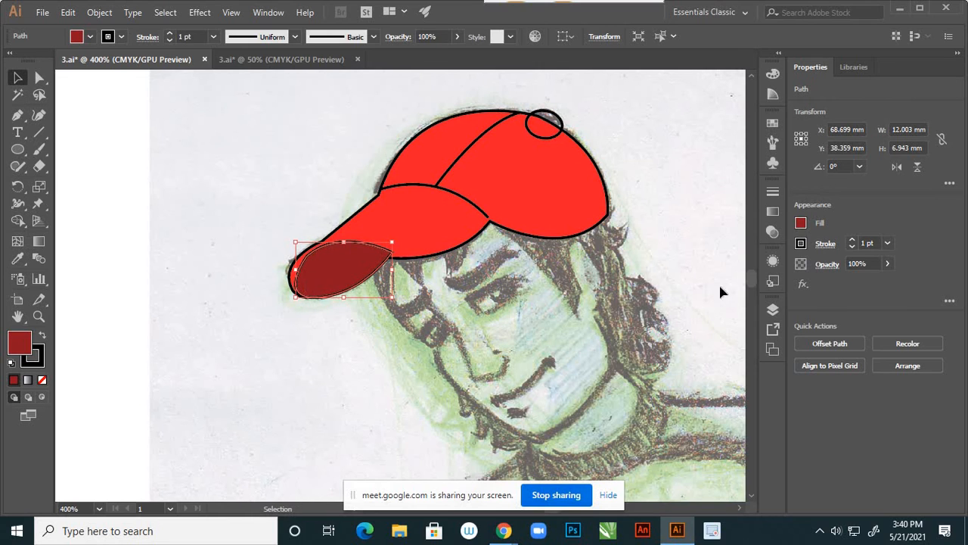
# - Reorder the paths in Layer 2 so the dark red brim underside lies below the red cap shape
pyautogui.click(773, 310)
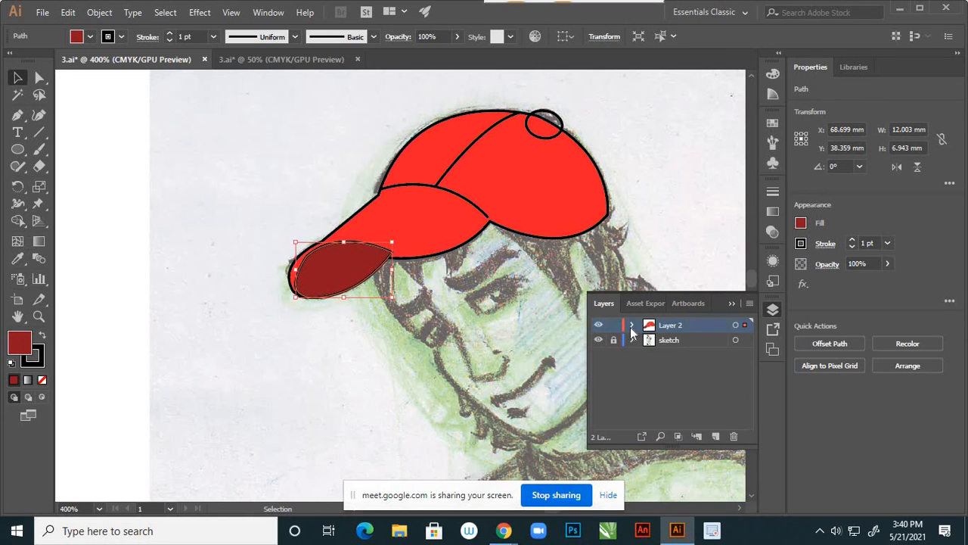
pyautogui.click(632, 325)
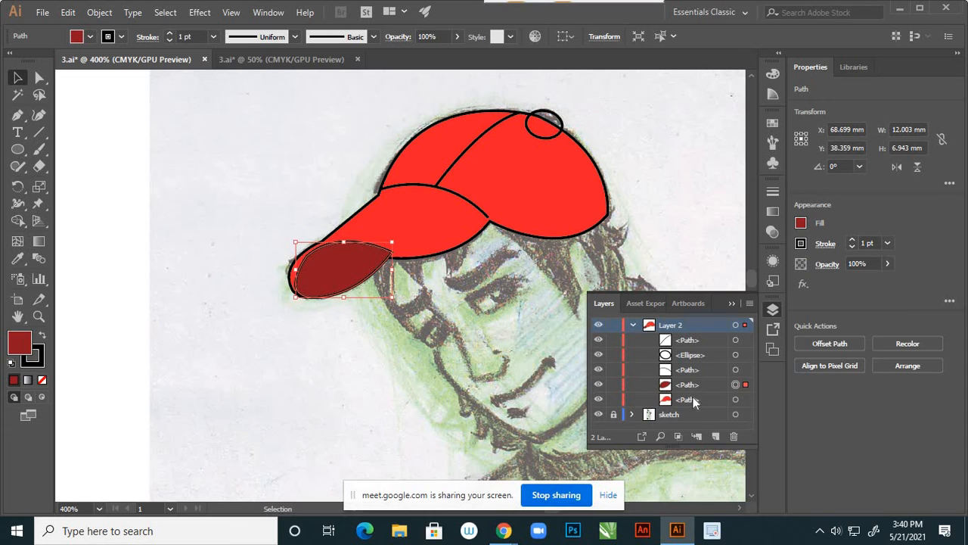
pyautogui.click(600, 386)
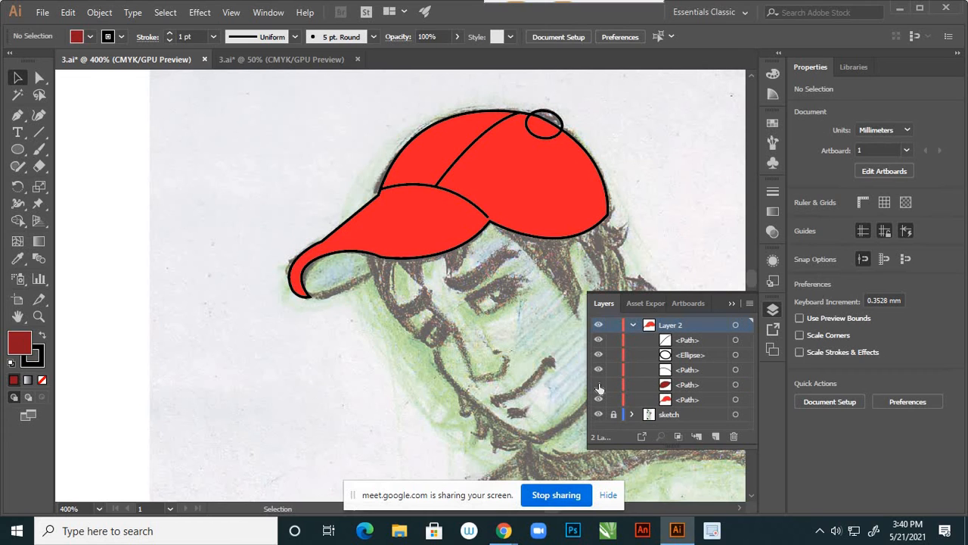
pyautogui.click(599, 385)
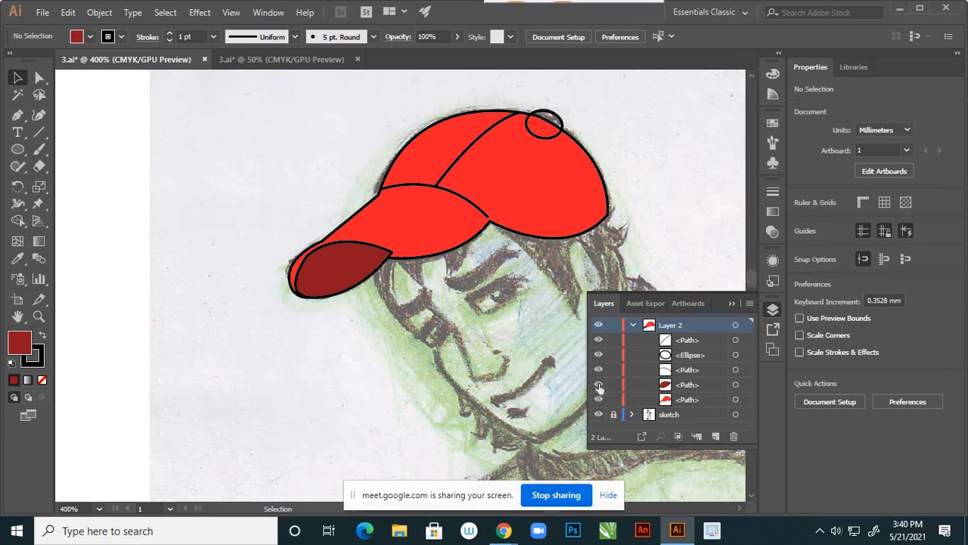
pyautogui.click(695, 385)
pyautogui.moveTo(696, 384); pyautogui.dragTo(699, 403)
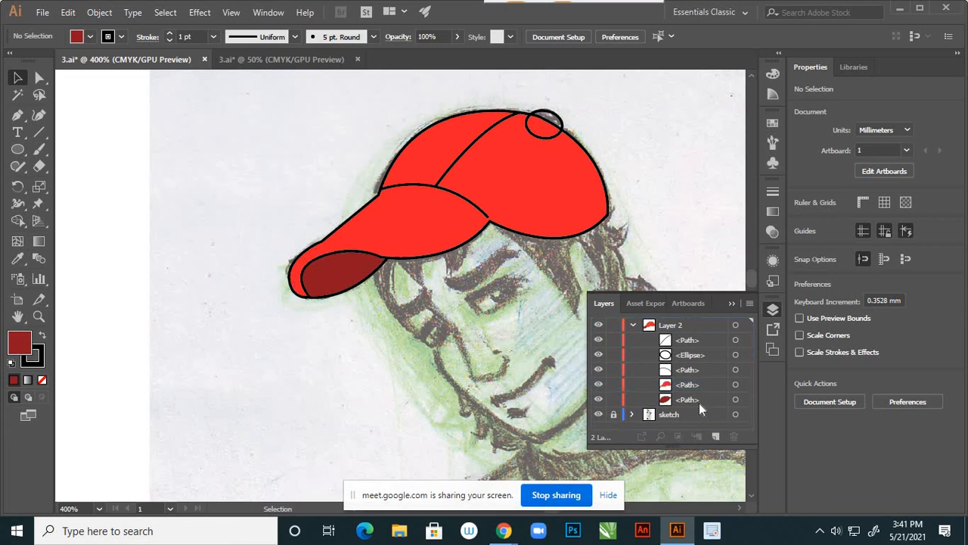
pyautogui.click(731, 305)
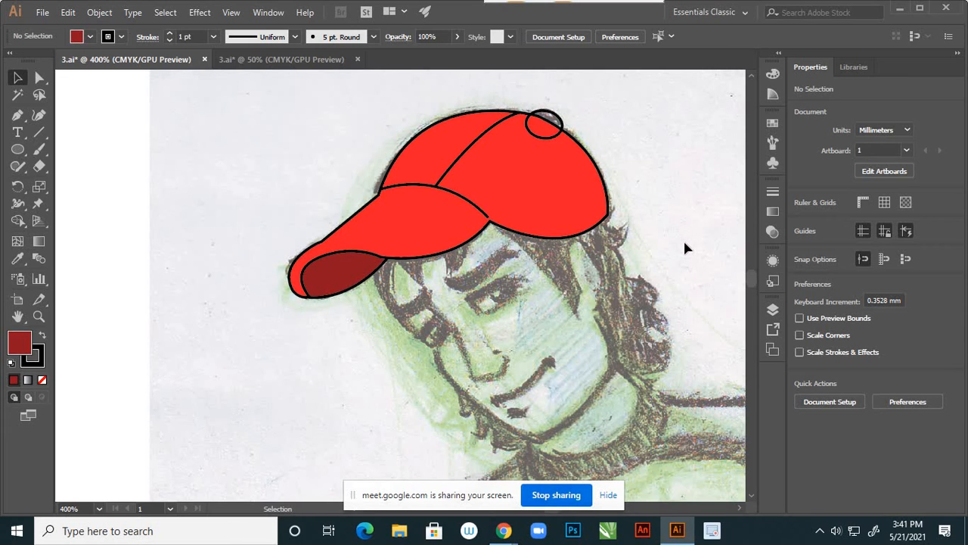
# - Fill the ellipse of the cap's top button with blue 0DB7D3
pyautogui.click(551, 139)
pyautogui.click(565, 104)
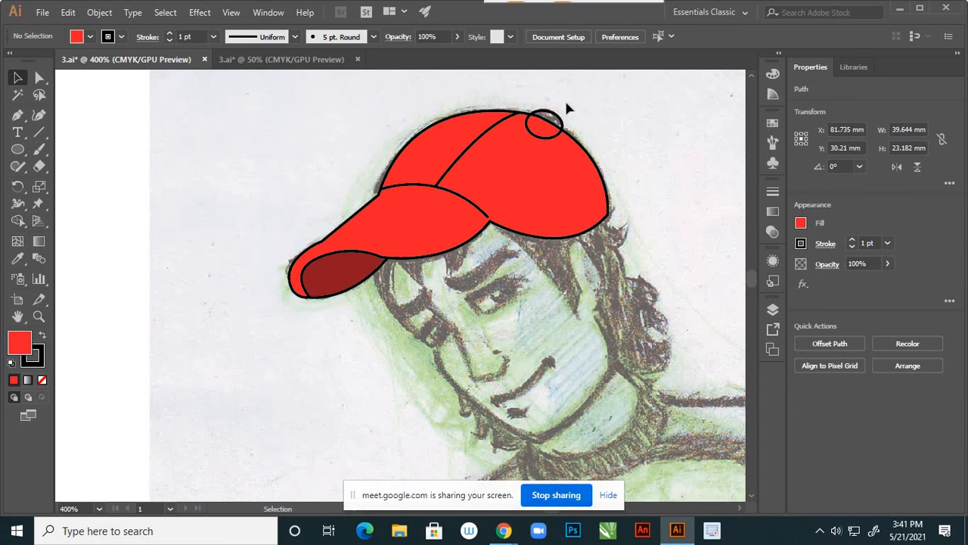
pyautogui.click(556, 115)
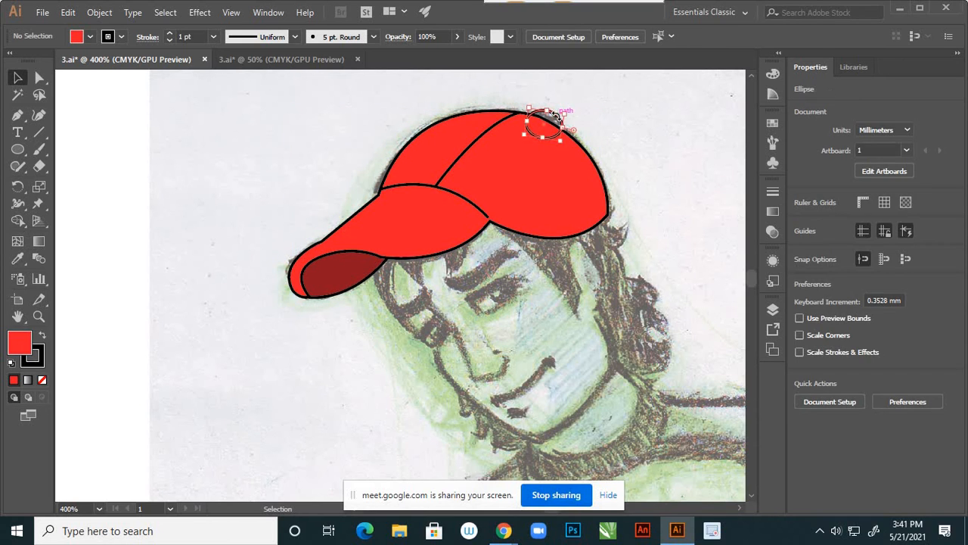
pyautogui.doubleClick(20, 344)
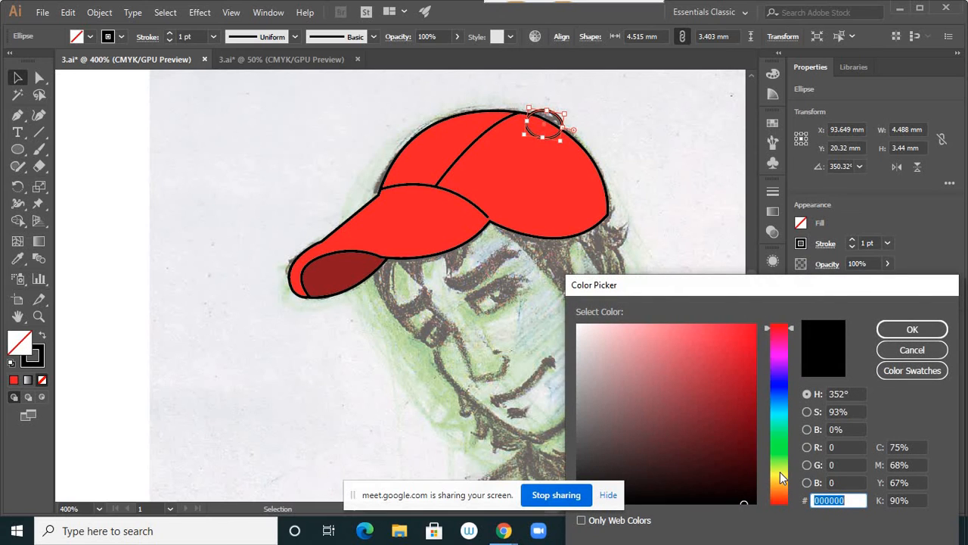
pyautogui.click(782, 402)
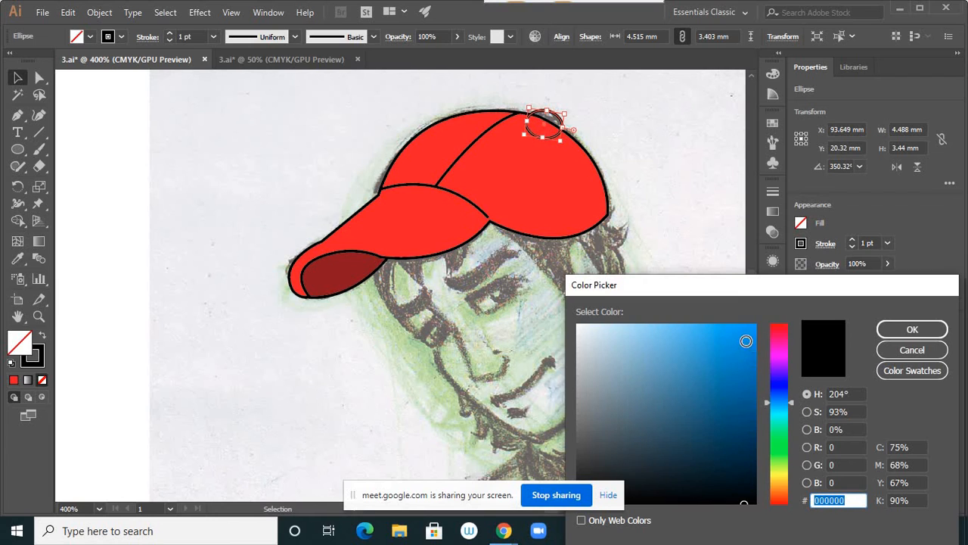
pyautogui.click(747, 344)
pyautogui.click(776, 403)
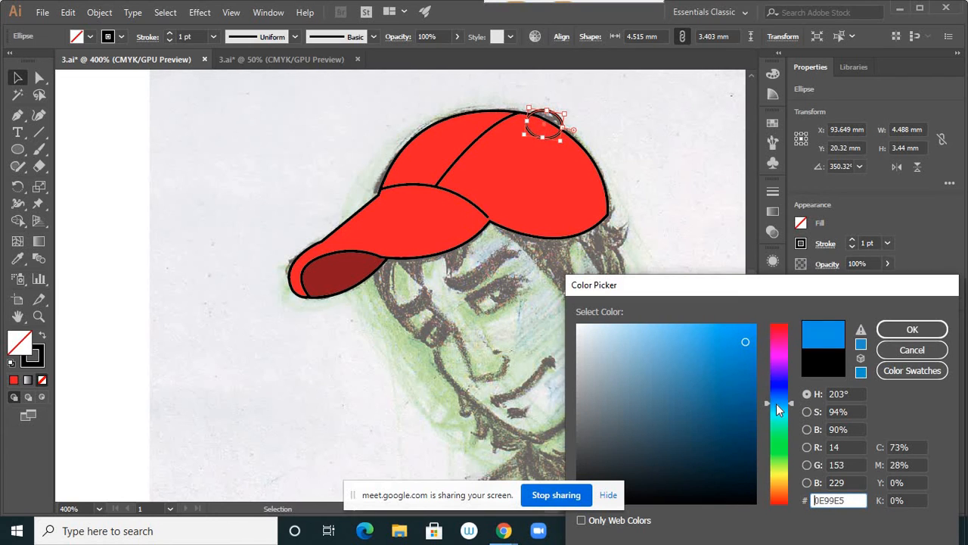
pyautogui.click(776, 408)
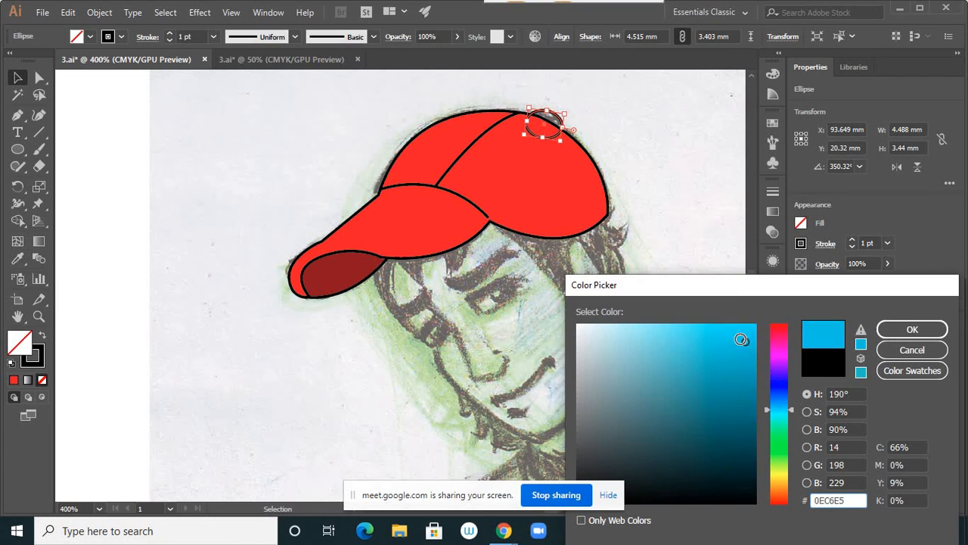
pyautogui.click(744, 336)
pyautogui.click(745, 354)
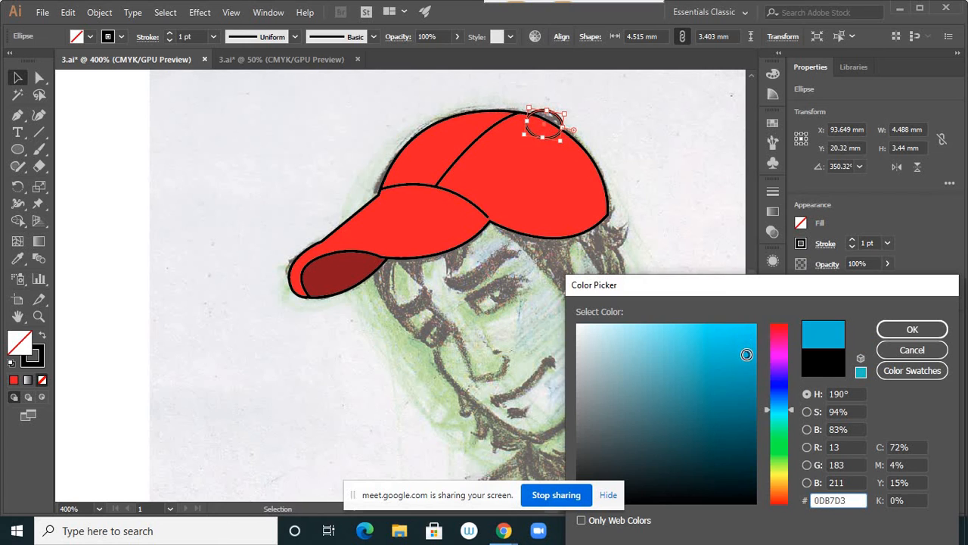
pyautogui.click(915, 330)
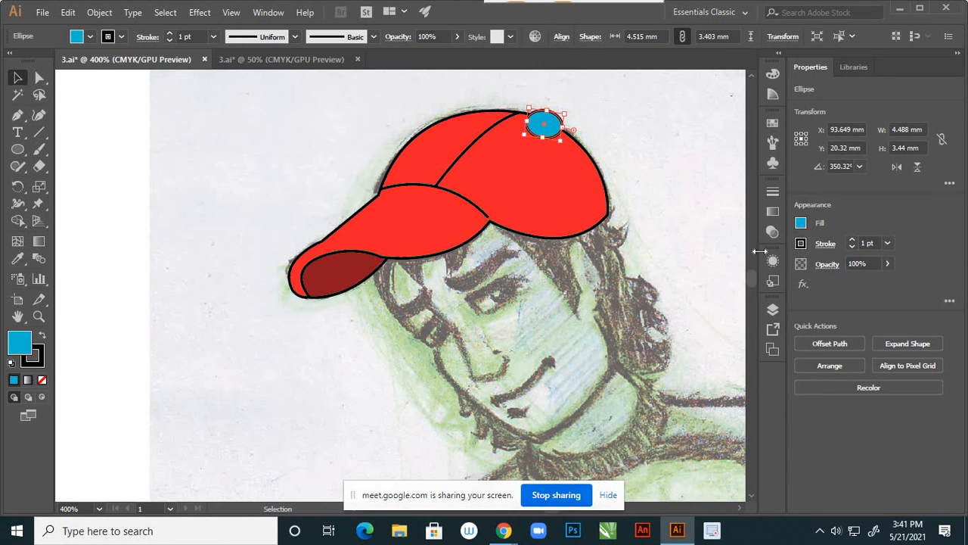
# - Move the blue button ellipse in Layer 2 between the red cap shape and the brim underside, and deselect it
pyautogui.click(773, 309)
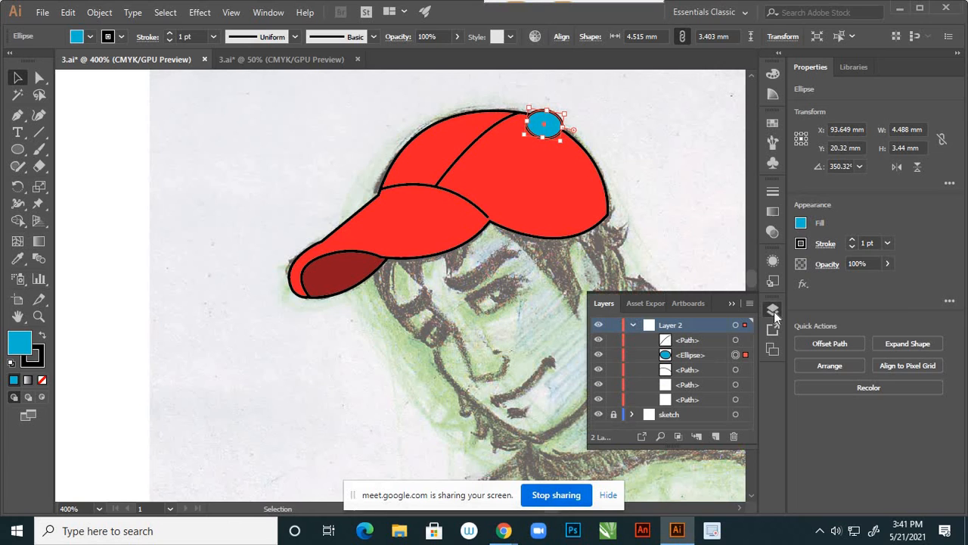
pyautogui.click(696, 355)
pyautogui.moveTo(703, 354); pyautogui.dragTo(704, 392)
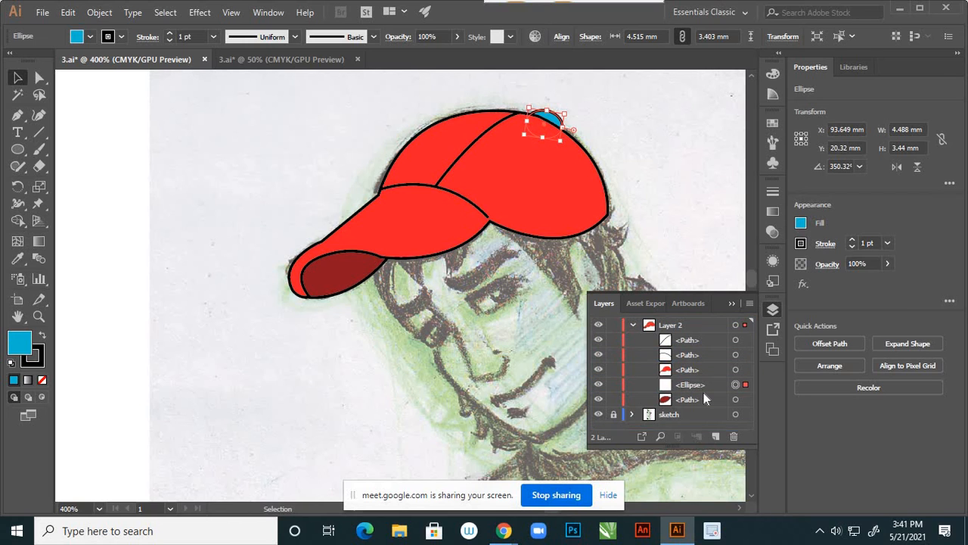
pyautogui.click(731, 303)
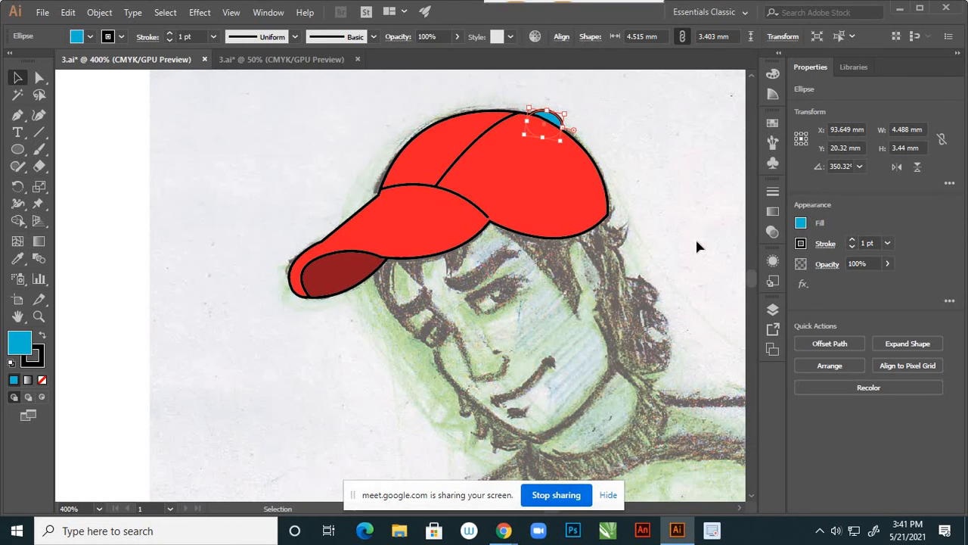
pyautogui.click(696, 237)
# - Move the brim seam's rear anchor with Direct Selection onto the outline's cusp above the eyebrow, at X 86.901 mm, Y 32.338 mm
pyautogui.scroll(-3, 588, 217)
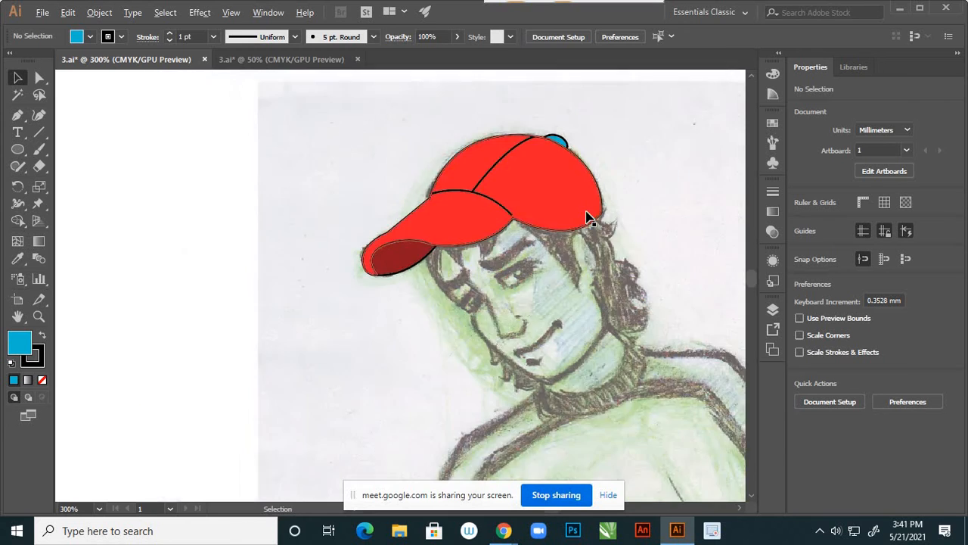
pyautogui.scroll(2, 541, 221)
pyautogui.scroll(4, 582, 235)
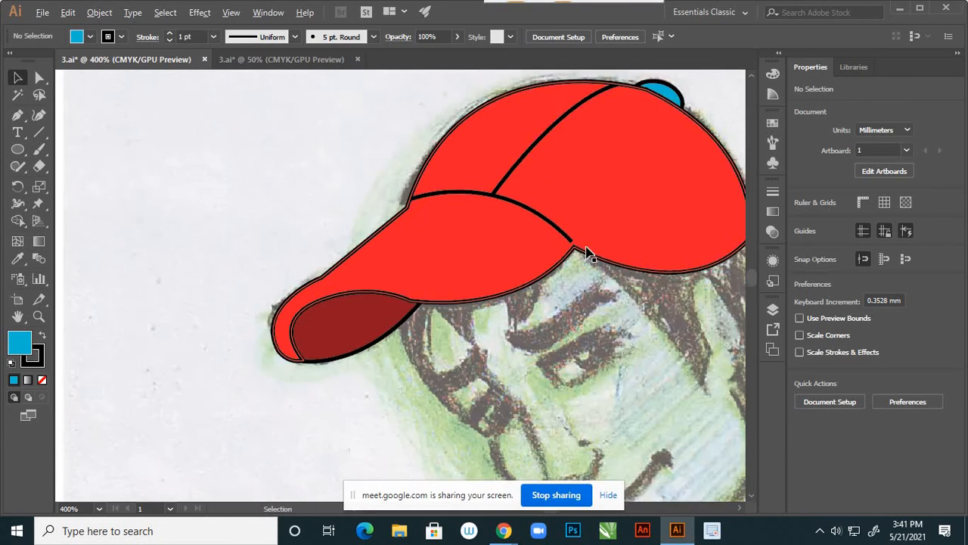
pyautogui.scroll(2, 603, 234)
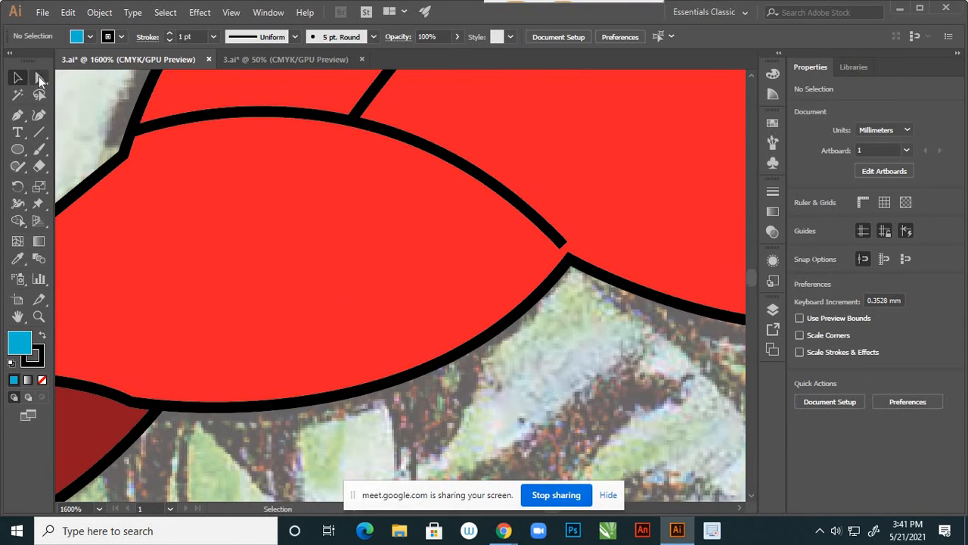
pyautogui.click(40, 78)
pyautogui.click(558, 244)
pyautogui.scroll(3, 530, 250)
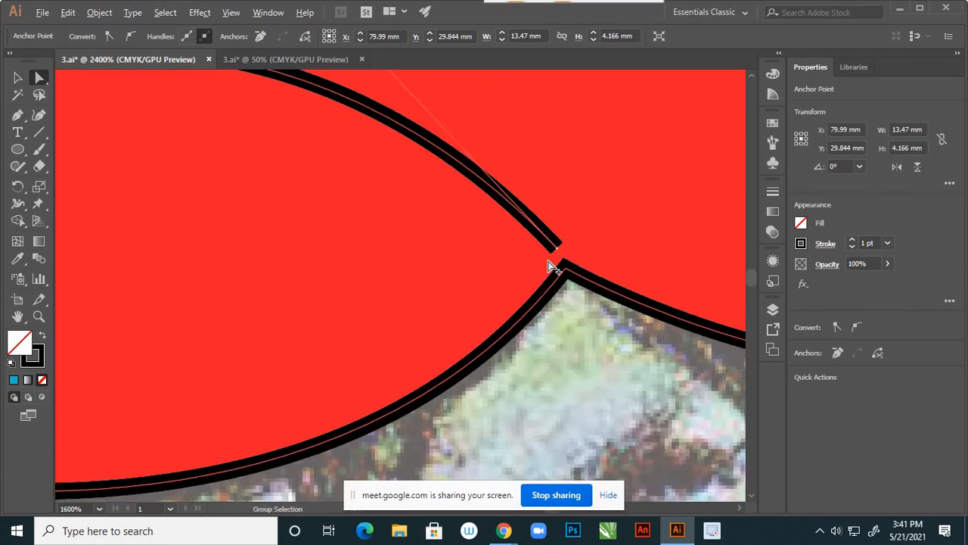
pyautogui.moveTo(515, 251); pyautogui.dragTo(533, 279)
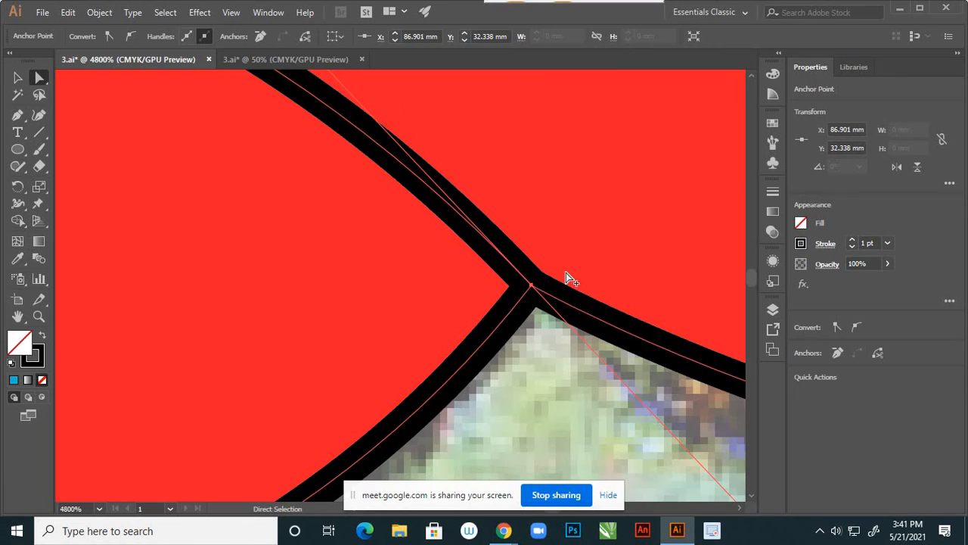
# - Move the brim seam's front anchor onto the cap outline's front corner and deselect the path
pyautogui.scroll(-4, 565, 288)
pyautogui.scroll(3, 359, 227)
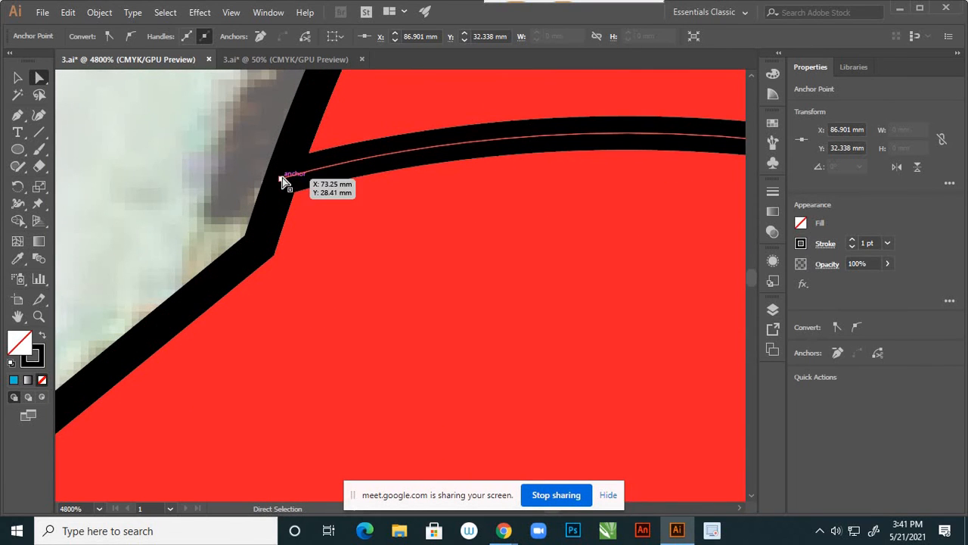
pyautogui.moveTo(283, 183)
pyautogui.mouseDown()
pyautogui.moveTo(266, 250)
pyautogui.moveTo(265, 238)
pyautogui.mouseUp()
pyautogui.click(337, 185)
# - Move the panel seam's lower anchor onto the brim seam at X 79.963 mm, Y 28.518 mm
pyautogui.scroll(-5, 336, 185)
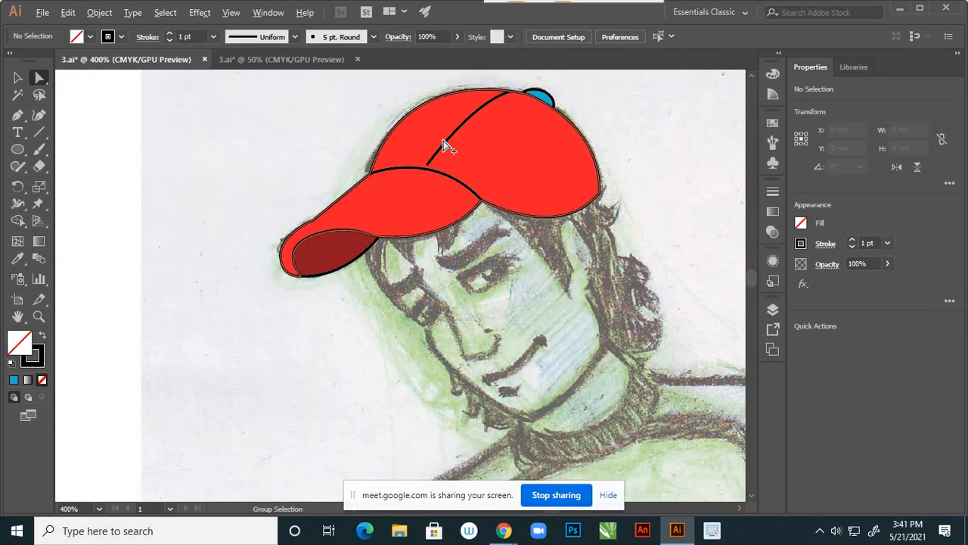
pyautogui.scroll(4, 443, 142)
pyautogui.moveTo(356, 242); pyautogui.dragTo(357, 265)
pyautogui.scroll(-1, 382, 319)
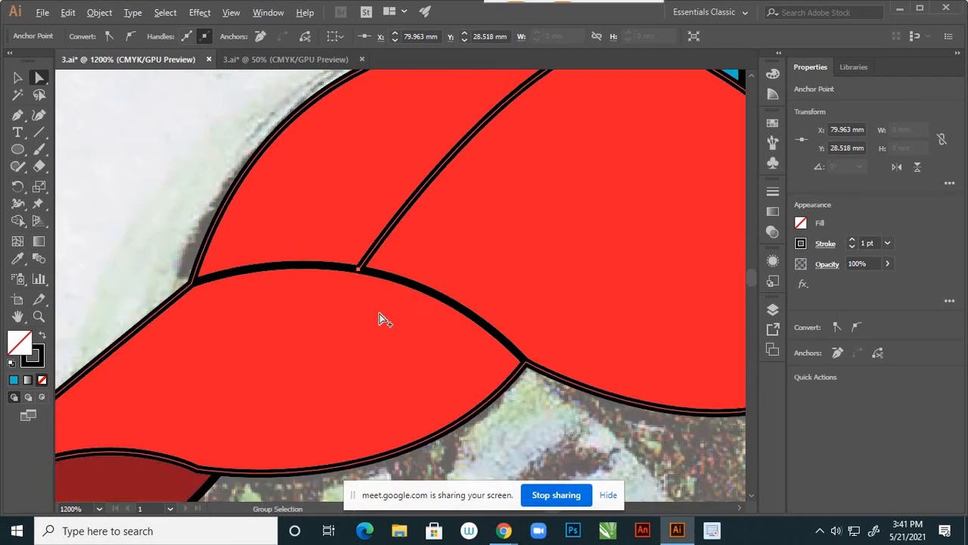
# - Check the panel seam's upper end against the cap outline beside the blue button and deselect the seam
pyautogui.scroll(-5, 382, 320)
pyautogui.scroll(7, 496, 236)
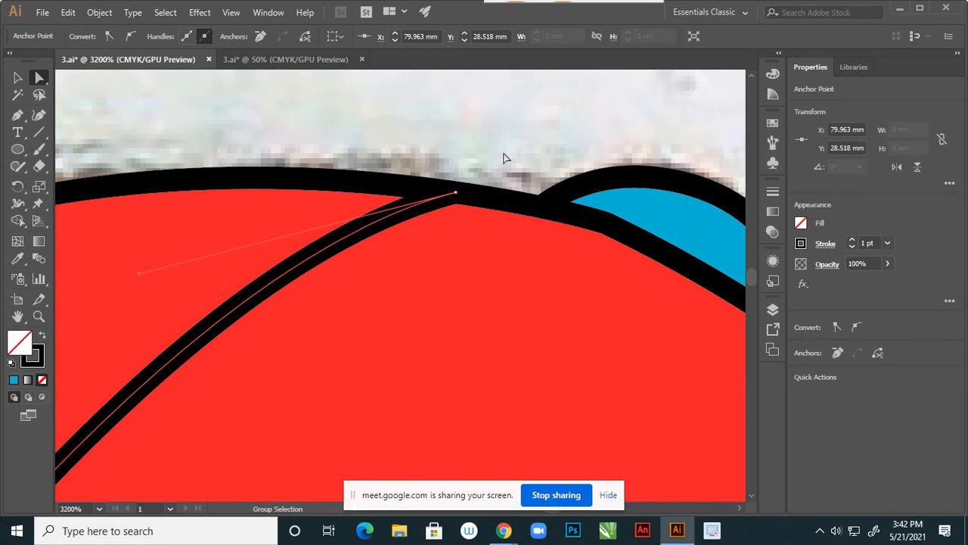
pyautogui.click(506, 158)
pyautogui.scroll(-7, 506, 158)
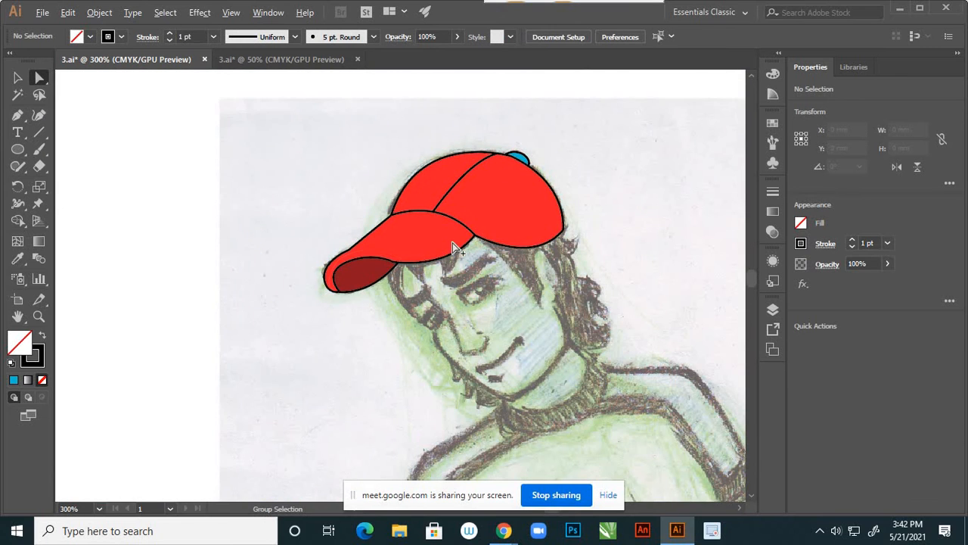
pyautogui.scroll(1, 460, 206)
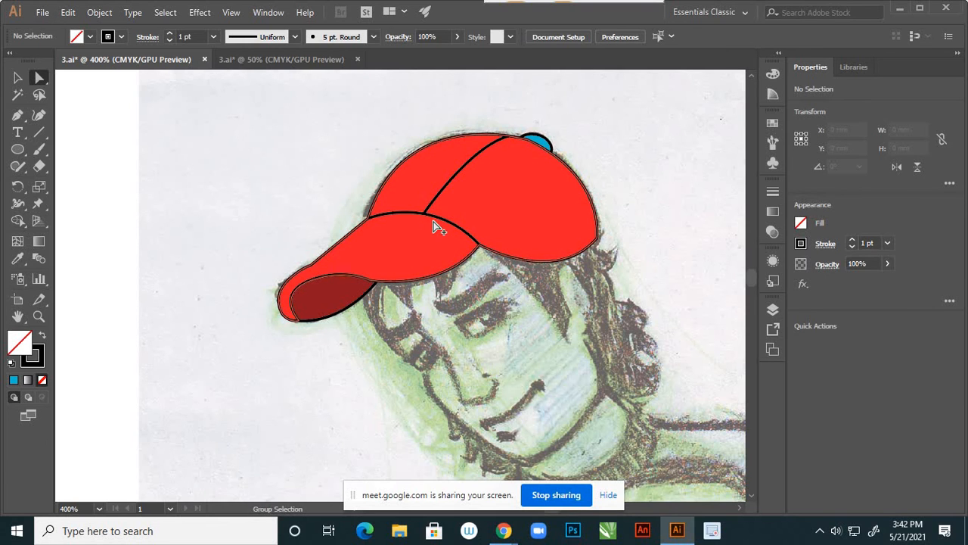
# - Examine the finished cap against the sketch, both at full-figure view and close up around the button and rear edge
pyautogui.hotkey('ctrl', '1')
pyautogui.click(18, 78)
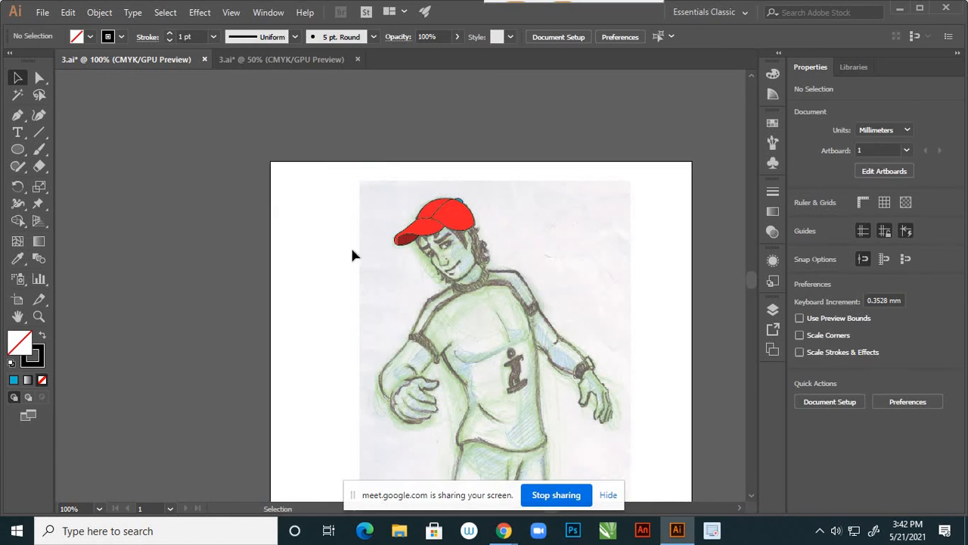
pyautogui.scroll(4, 447, 249)
pyautogui.scroll(-4, 408, 212)
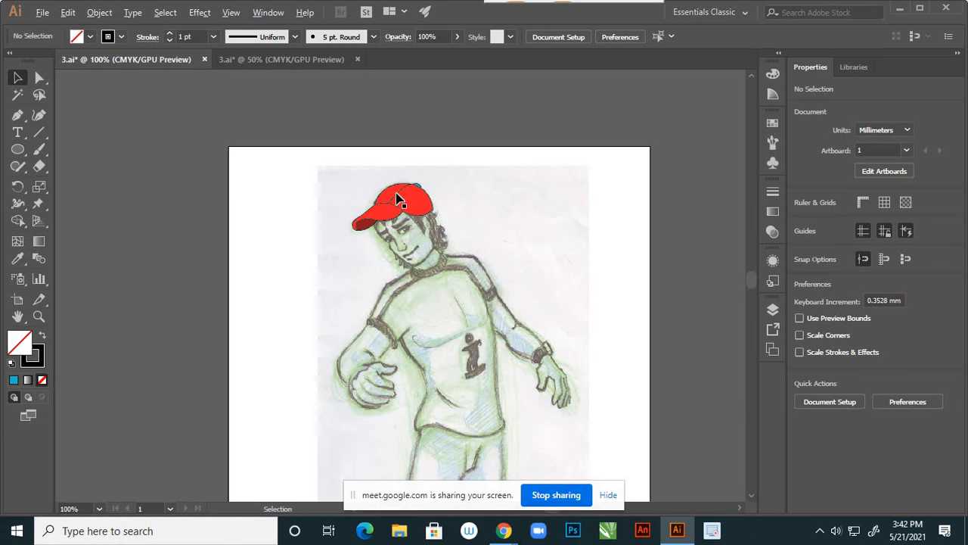
pyautogui.scroll(3, 397, 197)
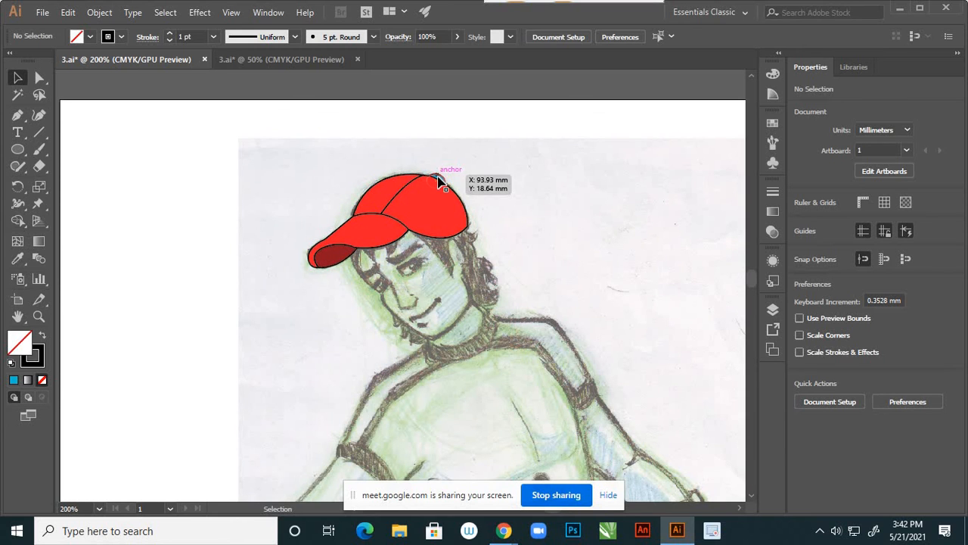
pyautogui.scroll(1, 439, 185)
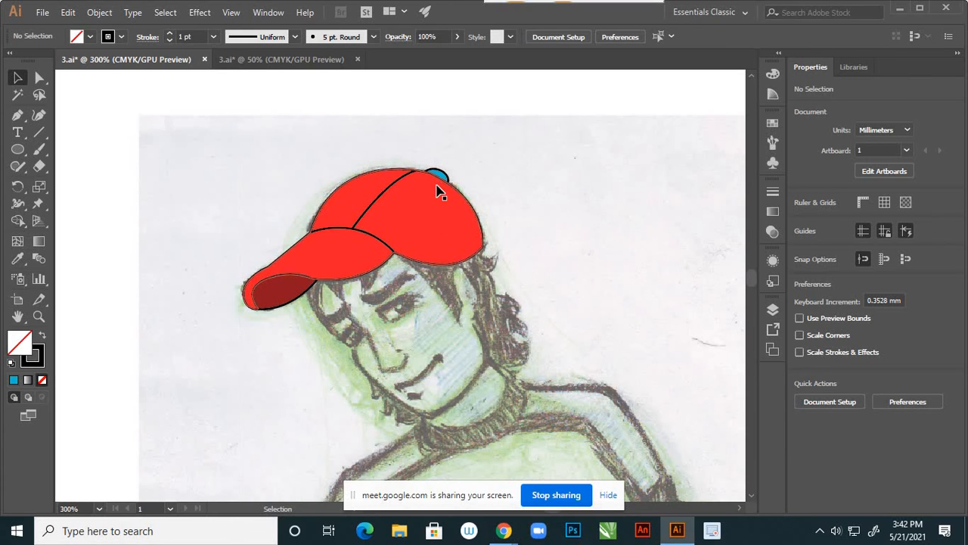
pyautogui.click(478, 219)
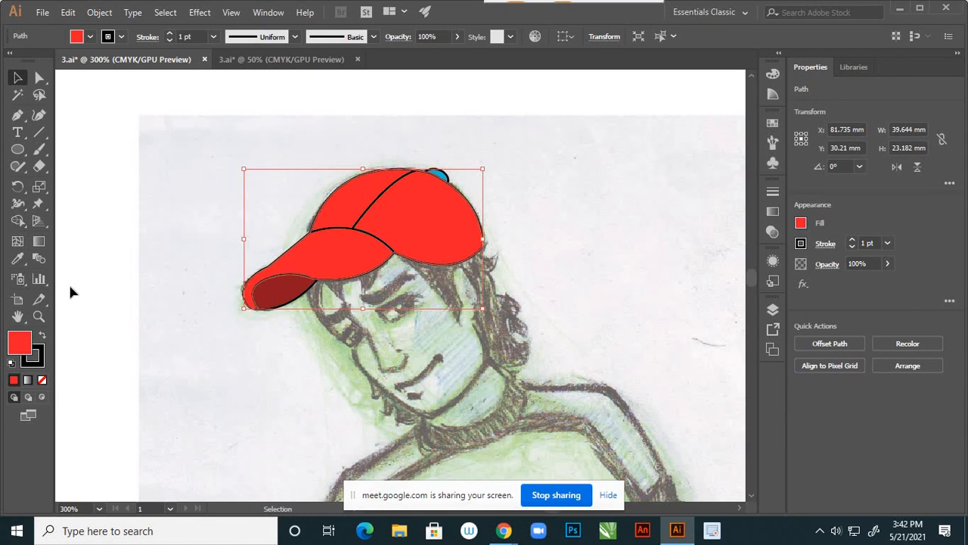
pyautogui.click(503, 234)
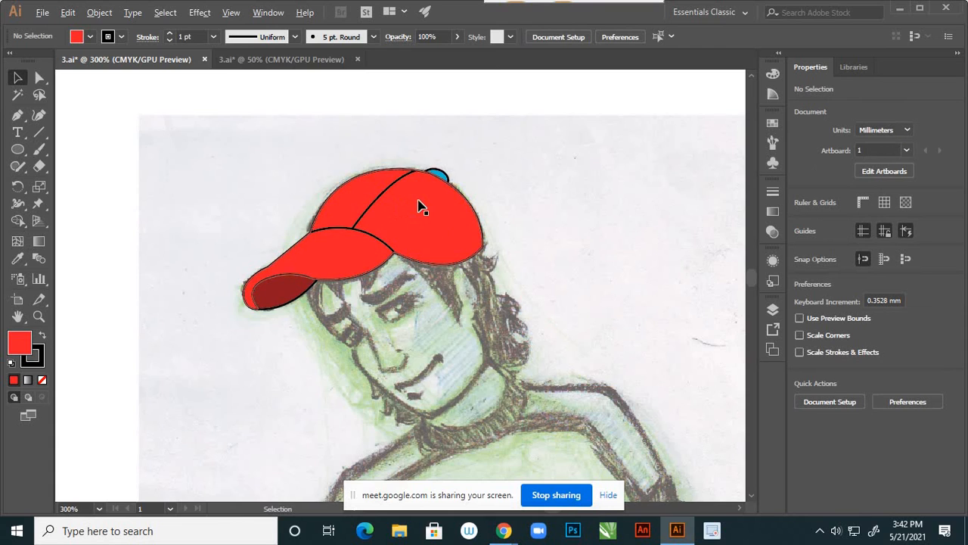
pyautogui.scroll(-2, 421, 207)
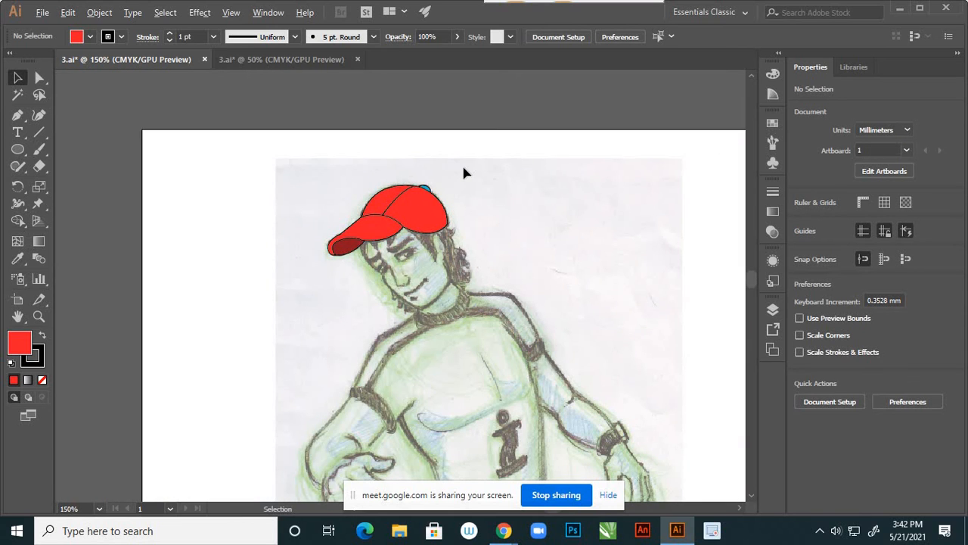
pyautogui.scroll(-1, 461, 162)
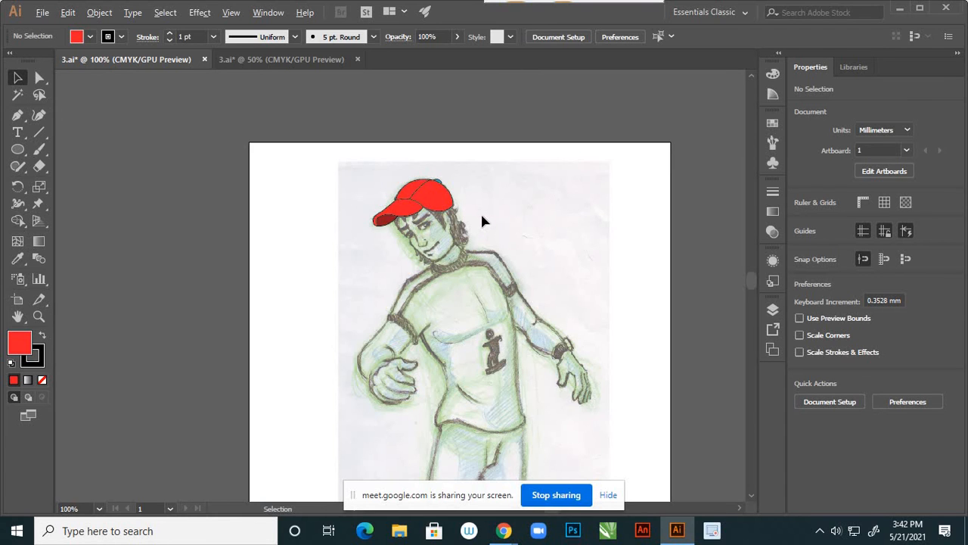
pyautogui.scroll(2, 482, 218)
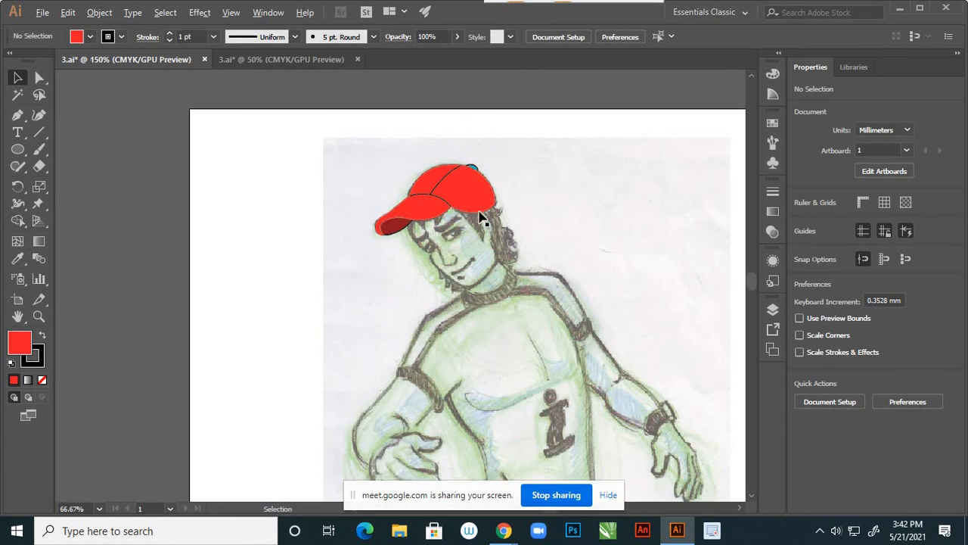
pyautogui.scroll(3, 481, 205)
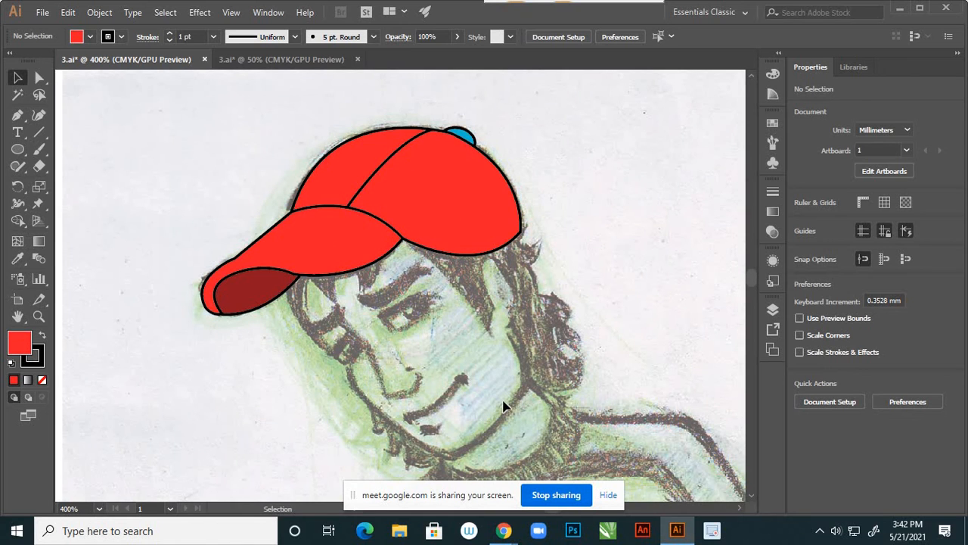
# - Duplicate the whole cap and place the copy beside the sketched head at X 30.759 mm, Y 30.328 mm
pyautogui.hotkey('ctrl', 'a')
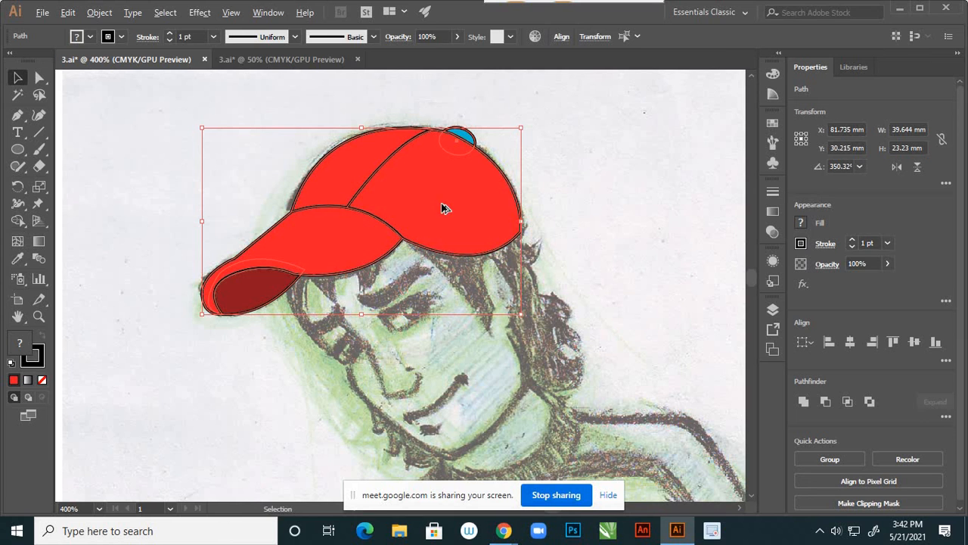
pyautogui.moveTo(466, 214); pyautogui.dragTo(669, 246)
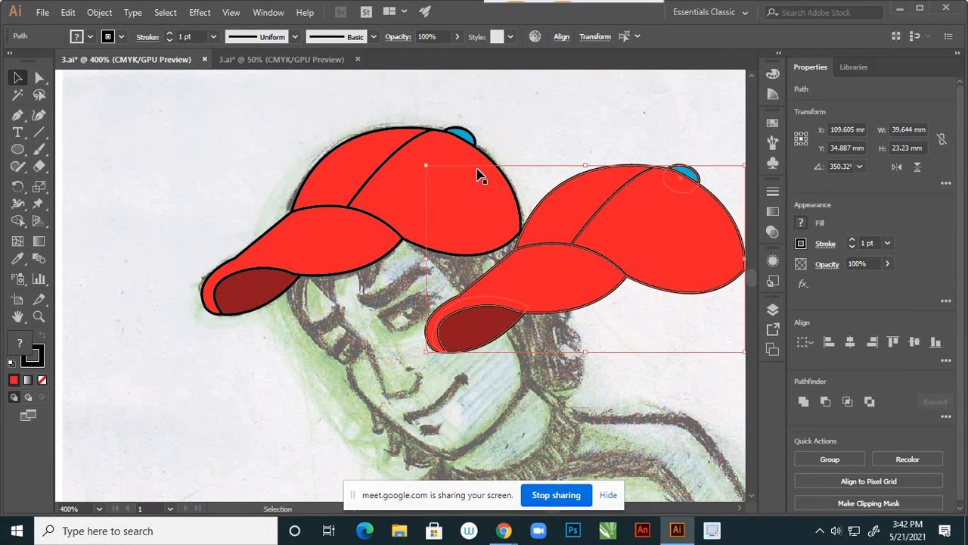
pyautogui.scroll(-2, 476, 174)
pyautogui.moveTo(589, 206); pyautogui.dragTo(273, 187)
pyautogui.click(386, 124)
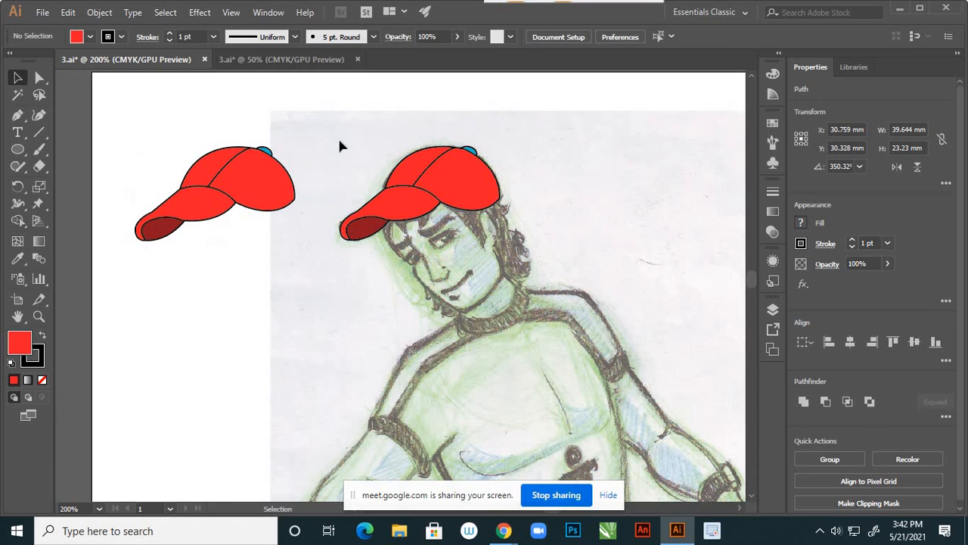
# - Set the stroke of all shapes in the copied cap to None and deselect them
pyautogui.scroll(1, 106, 121)
pyautogui.moveTo(128, 119); pyautogui.dragTo(409, 366)
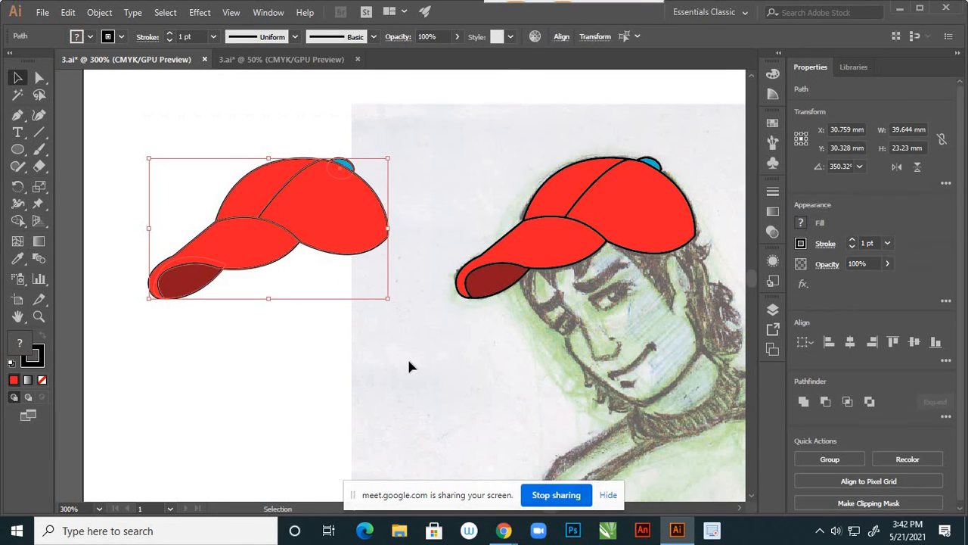
pyautogui.click(37, 356)
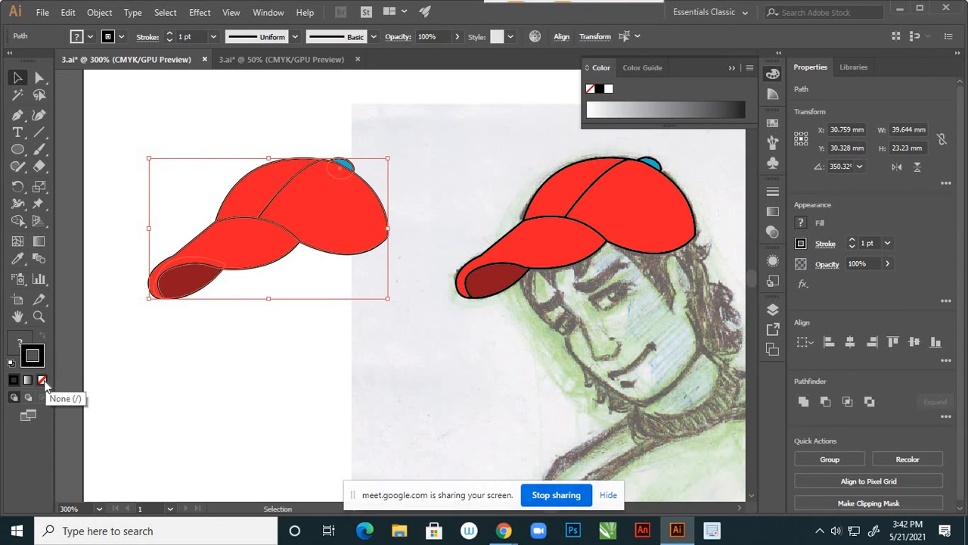
pyautogui.click(42, 381)
pyautogui.click(210, 387)
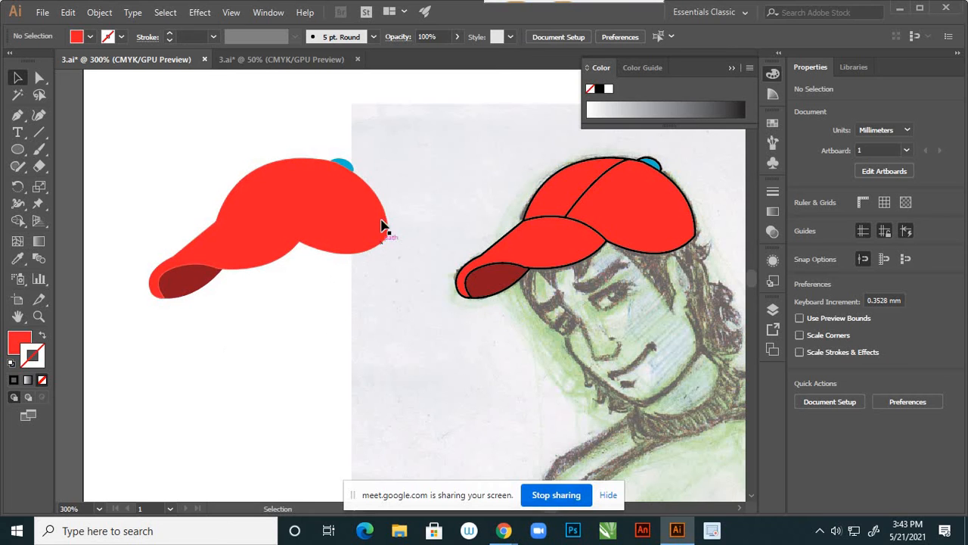
# - Compare the strokeless cap copy with the outlined cap, looking at how the crown and brim read without seams
pyautogui.scroll(2, 269, 231)
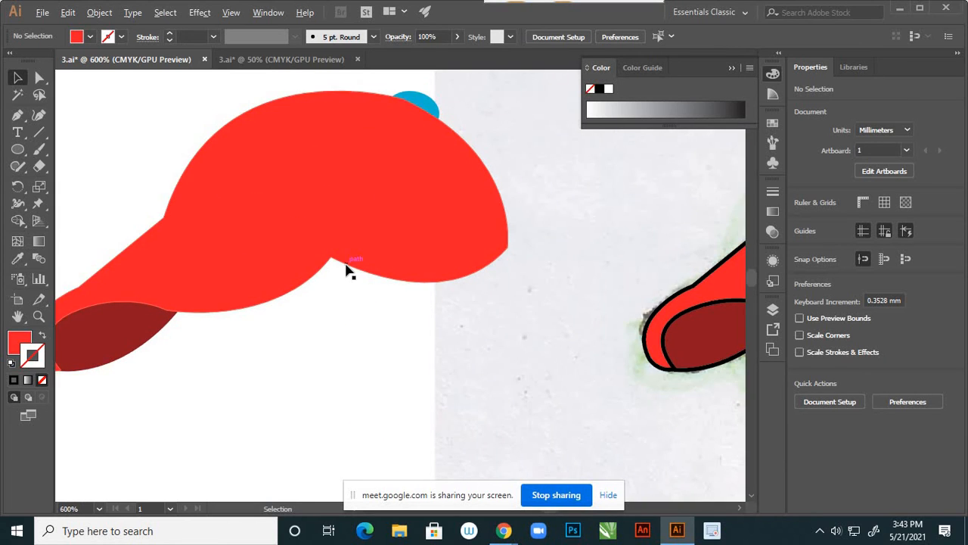
pyautogui.scroll(-2, 345, 270)
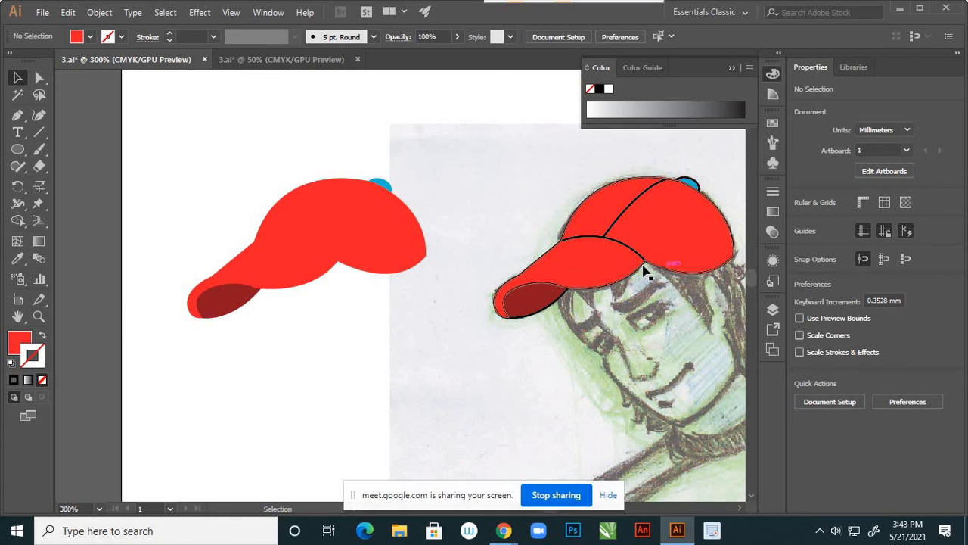
pyautogui.scroll(1, 644, 270)
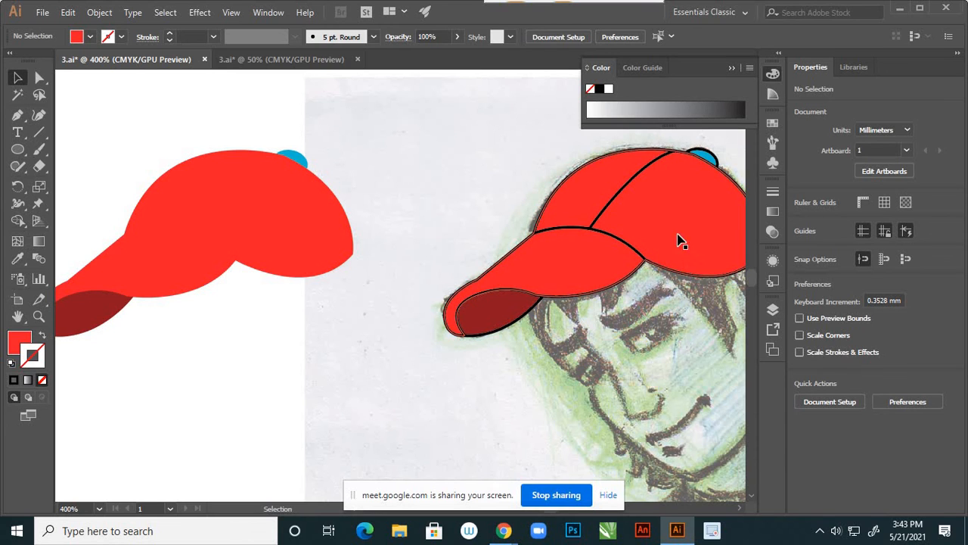
pyautogui.keyDown('alt'); pyautogui.scroll(-1, 686, 225); pyautogui.keyUp('alt')
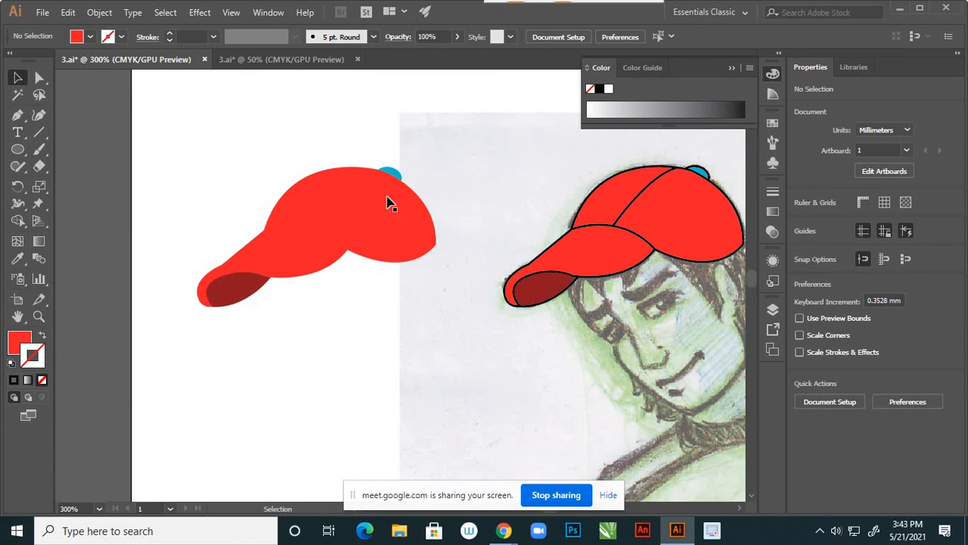
pyautogui.keyDown('alt'); pyautogui.scroll(-2, 421, 236); pyautogui.keyUp('alt')
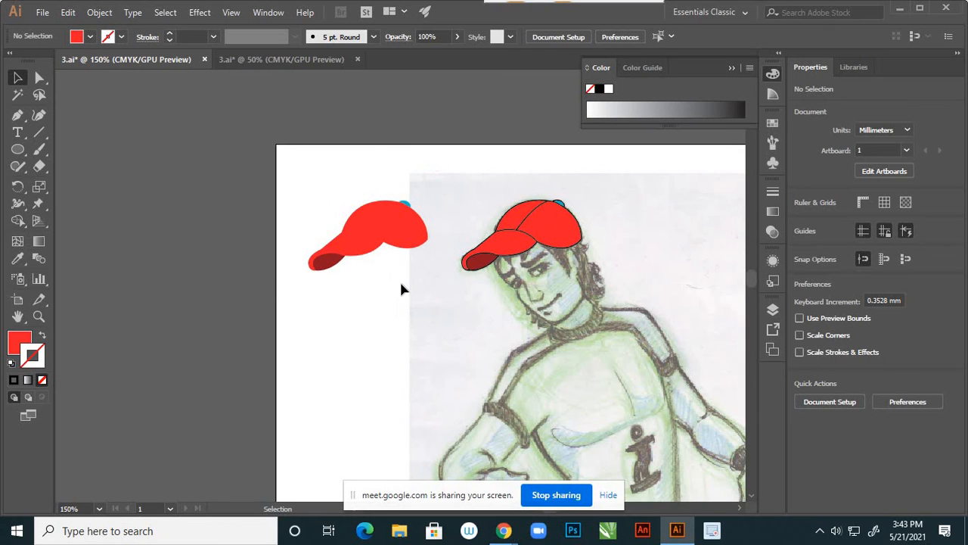
pyautogui.keyDown('alt'); pyautogui.scroll(2, 402, 226); pyautogui.keyUp('alt')
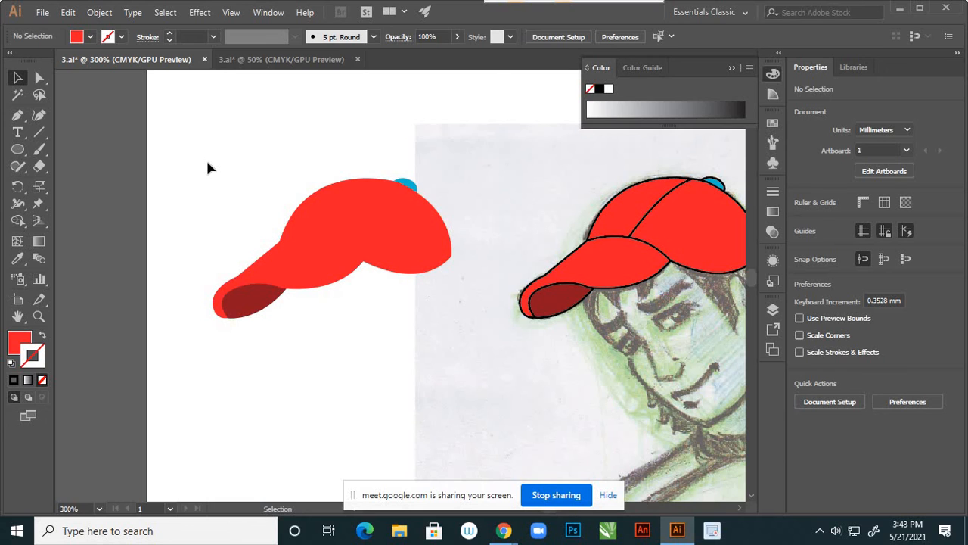
pyautogui.keyDown('alt'); pyautogui.scroll(-3, 273, 203); pyautogui.keyUp('alt')
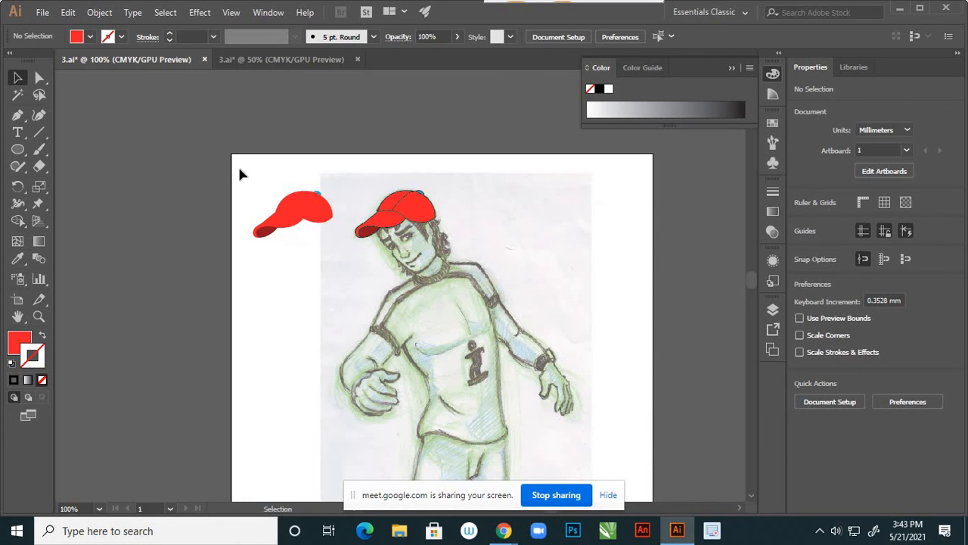
# - Delete the strokeless cap copy beside the sketch
pyautogui.moveTo(354, 273); pyautogui.dragTo(353, 272)
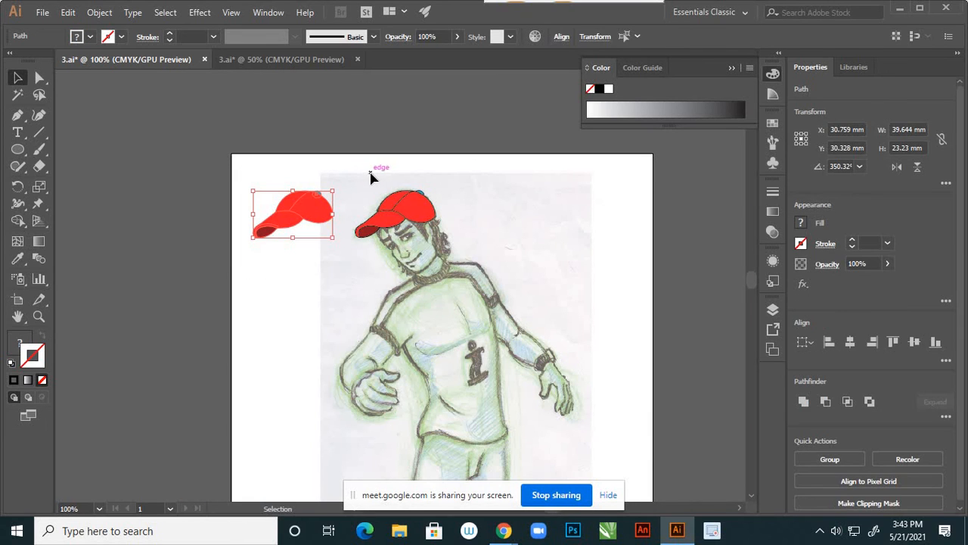
pyautogui.press('Delete')
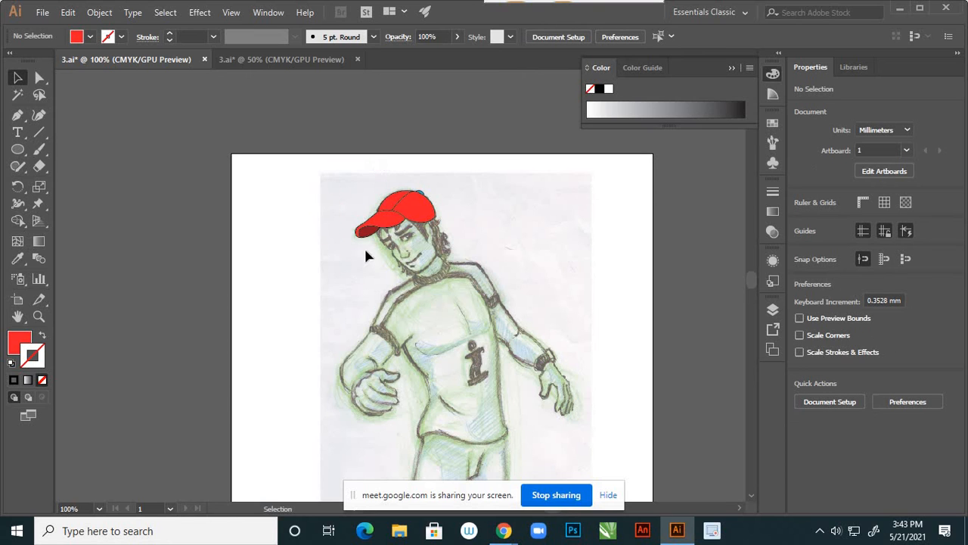
# - Collapse Layer 2, check its contents by toggling its visibility, and rename the layer as cap
pyautogui.keyDown('alt'); pyautogui.scroll(1, 417, 277); pyautogui.keyUp('alt')
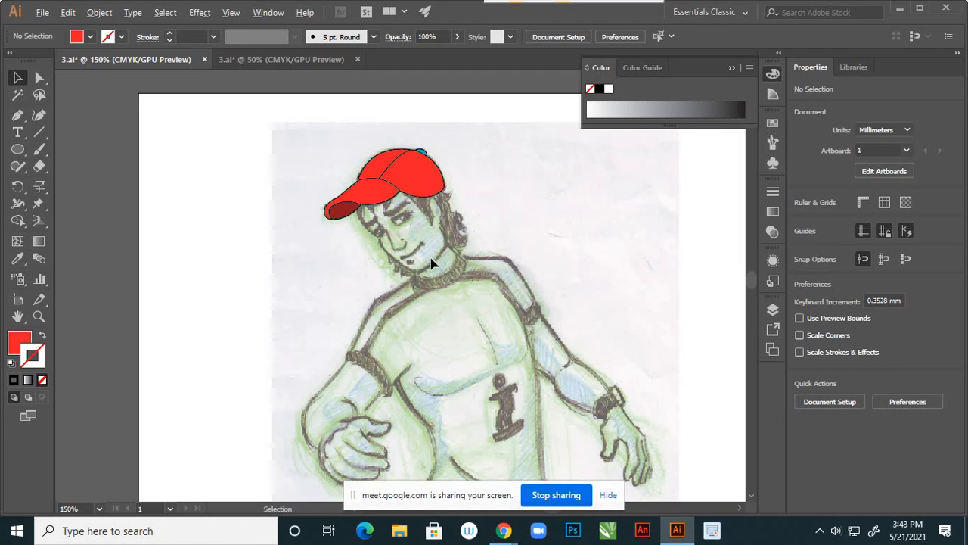
pyautogui.keyDown('alt'); pyautogui.scroll(-2, 443, 270); pyautogui.keyUp('alt')
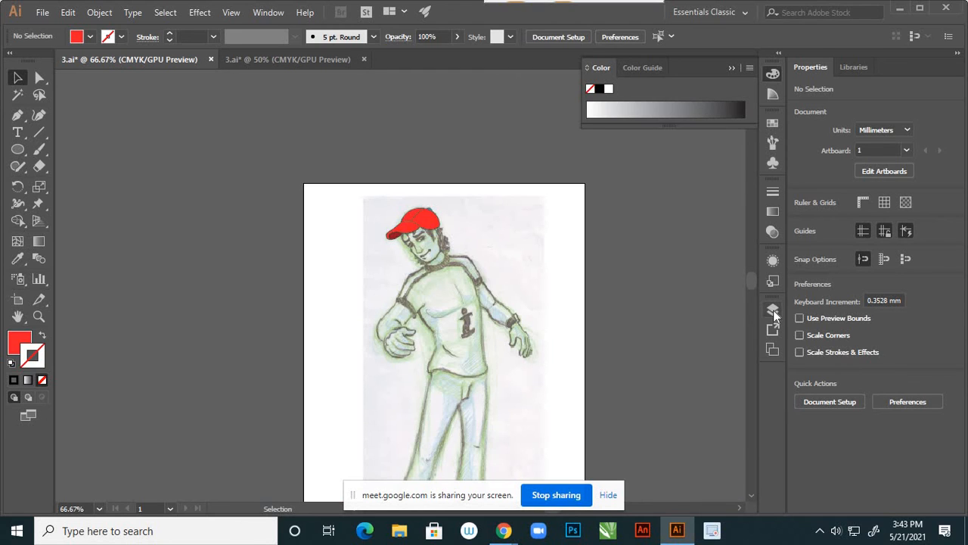
pyautogui.click(772, 310)
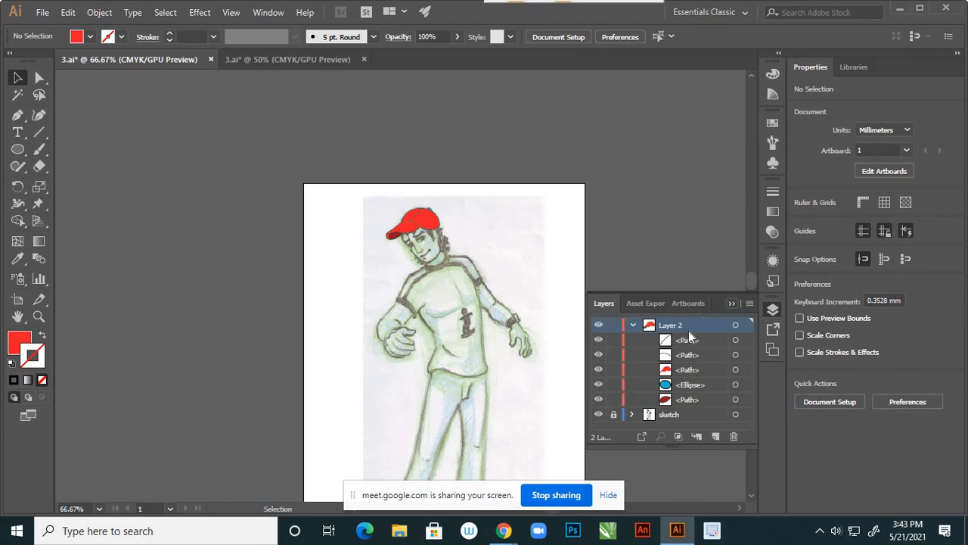
pyautogui.click(633, 324)
pyautogui.click(598, 324)
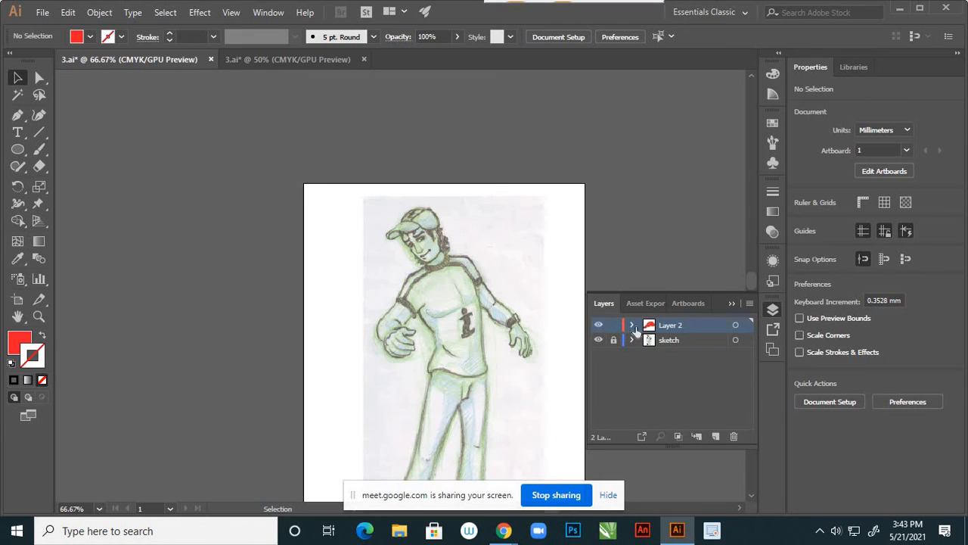
pyautogui.doubleClick(672, 324)
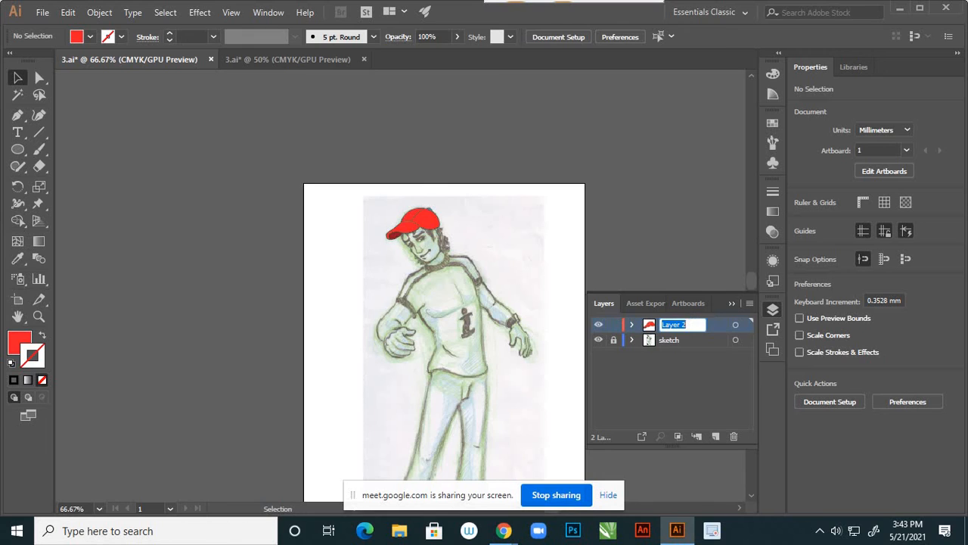
pyautogui.write('cap')
pyautogui.press('Return')
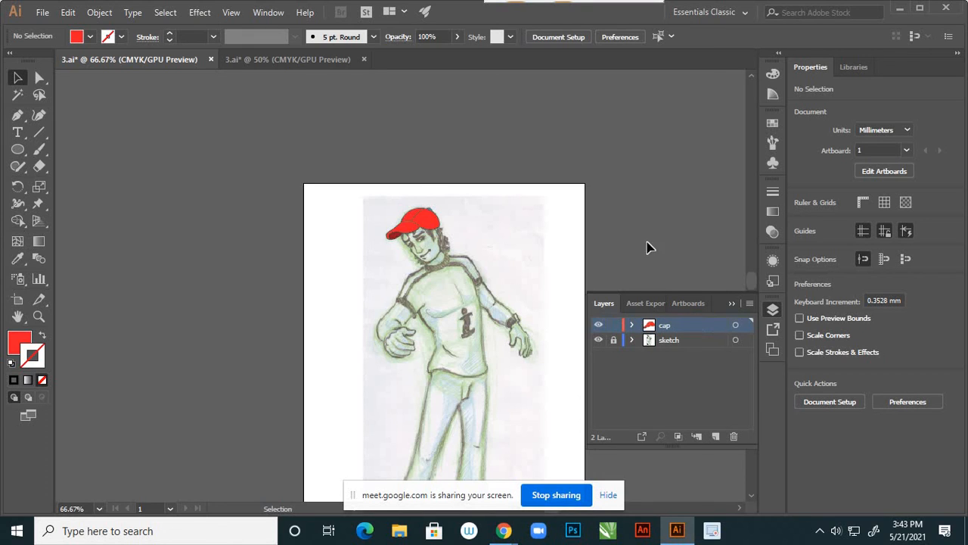
pyautogui.click(731, 304)
pyautogui.scroll(-3, 429, 261)
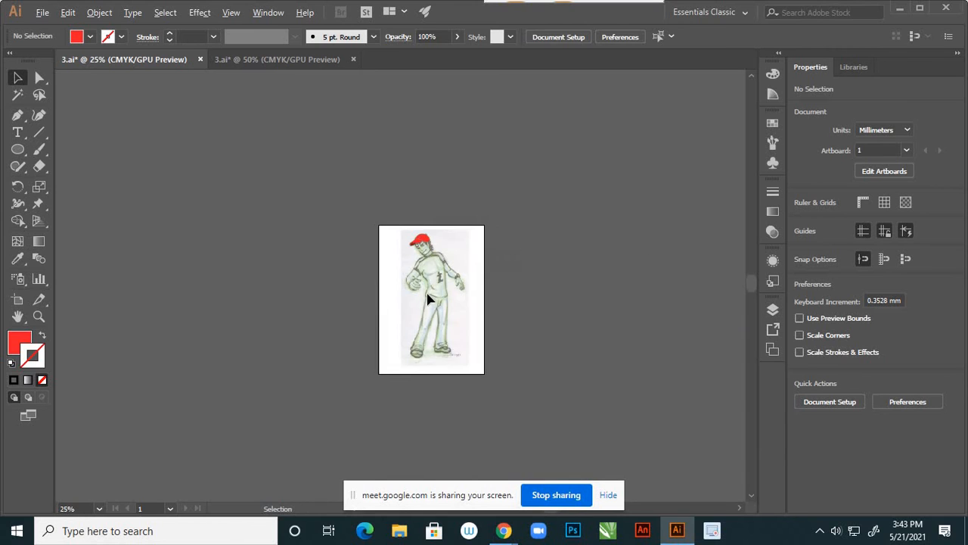
# - Close the document holding the character tracing, leaving the blank document open
pyautogui.scroll(2, 432, 298)
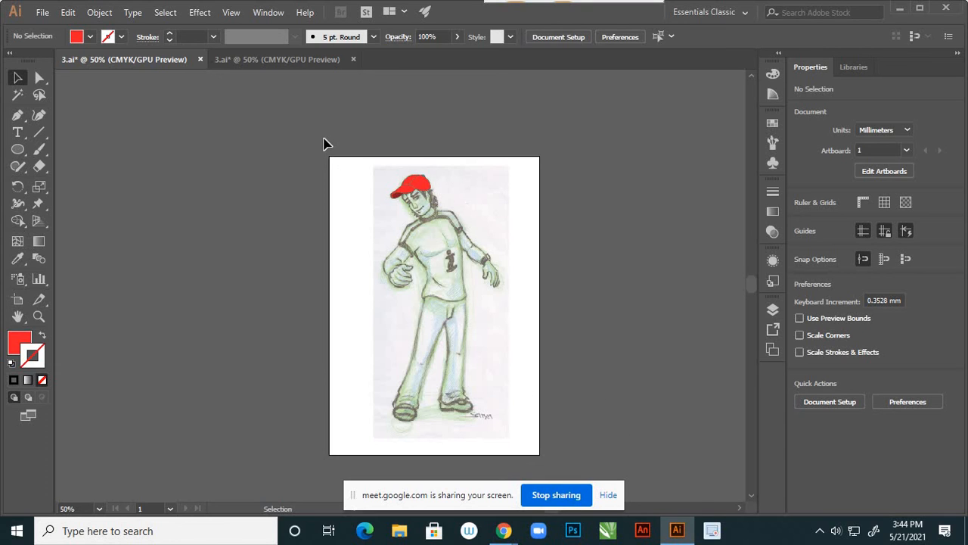
pyautogui.click(201, 59)
pyautogui.click(550, 279)
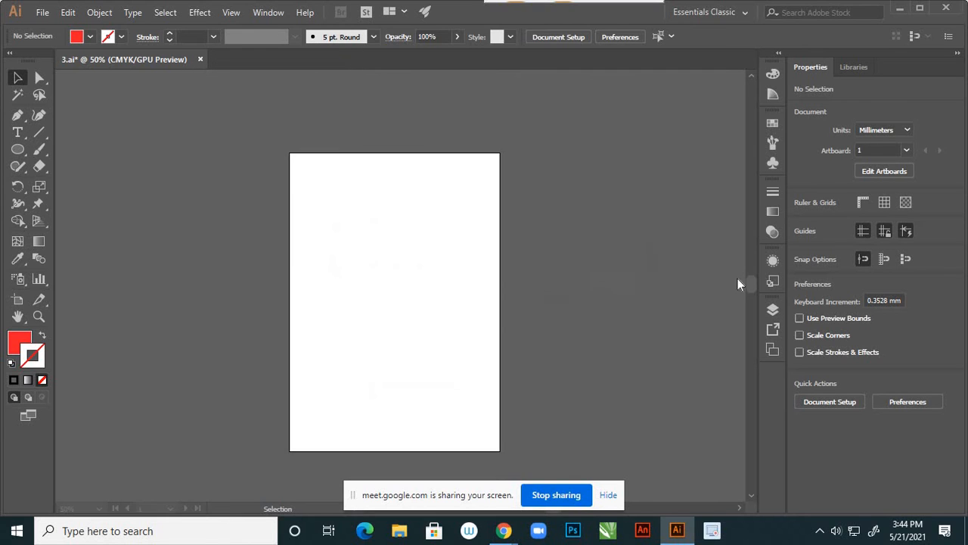
# - Place the image Anushka in low poly art-01 from the DRAWING WORKS folder as a linked file, overlapping the artboard
pyautogui.click(43, 13)
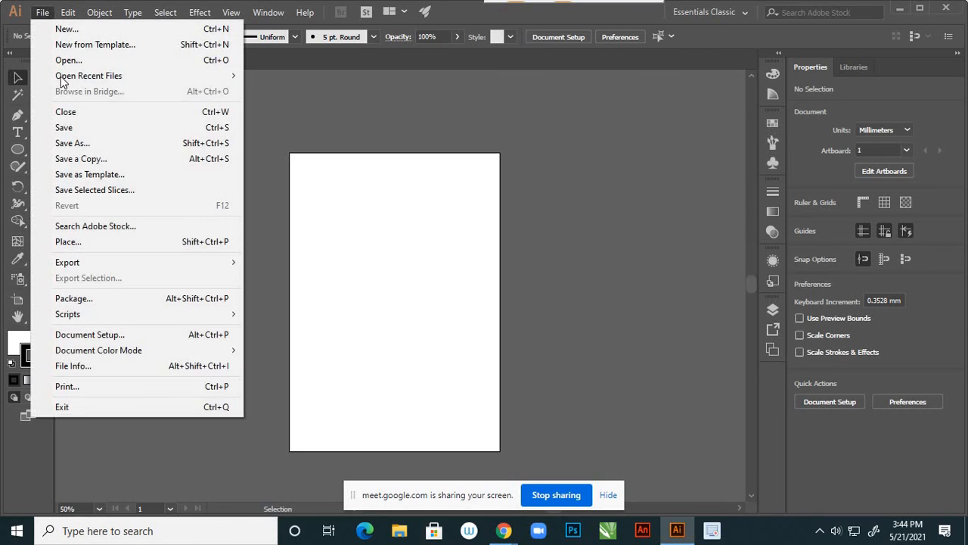
pyautogui.click(68, 243)
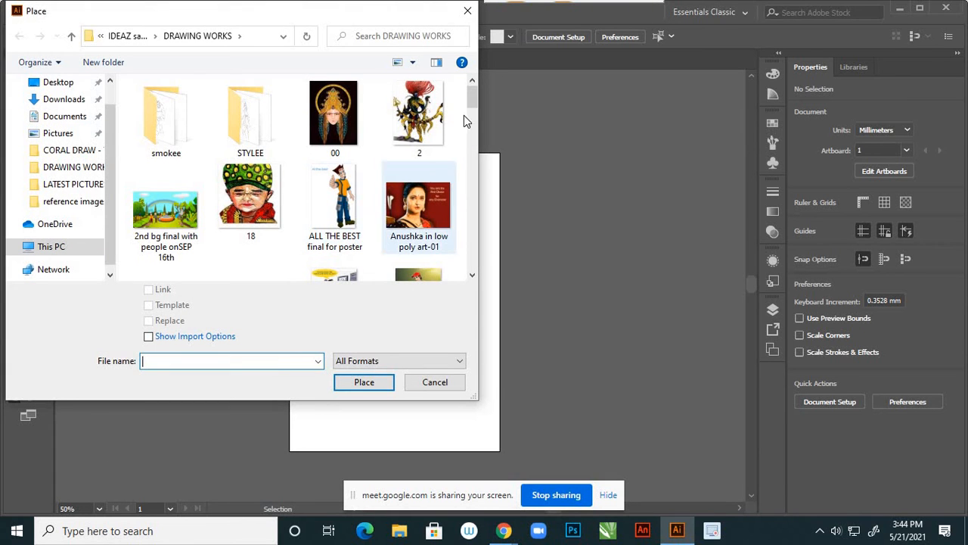
pyautogui.moveTo(472, 100); pyautogui.dragTo(474, 107)
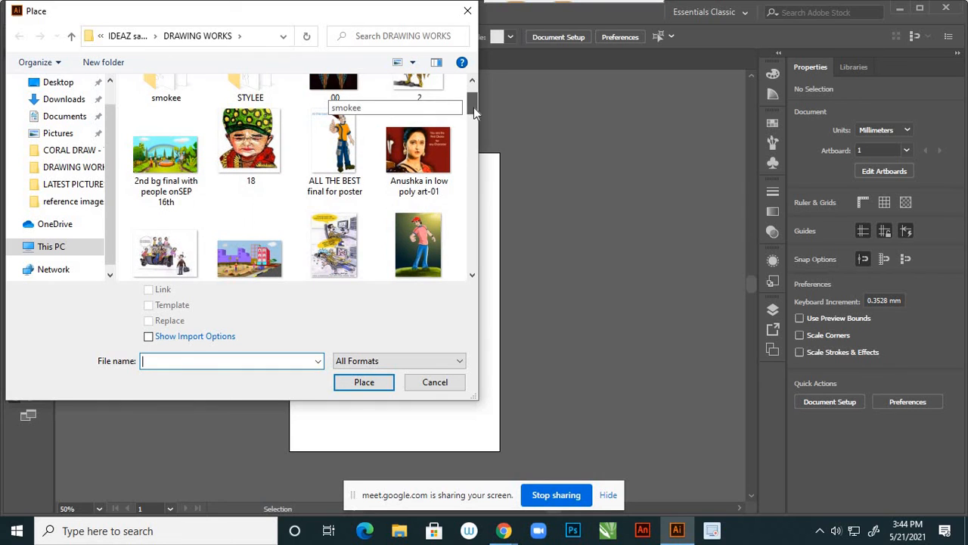
pyautogui.click(418, 151)
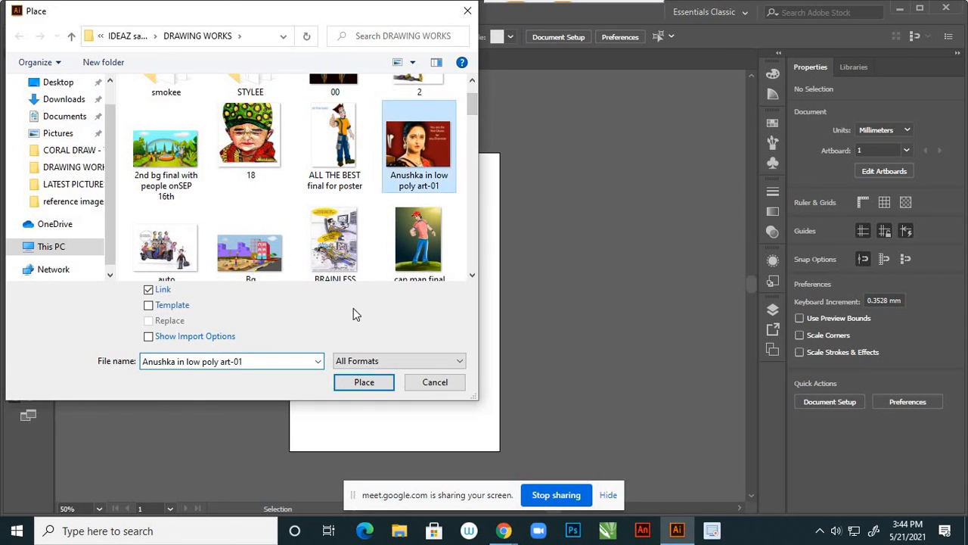
pyautogui.click(353, 382)
pyautogui.click(347, 210)
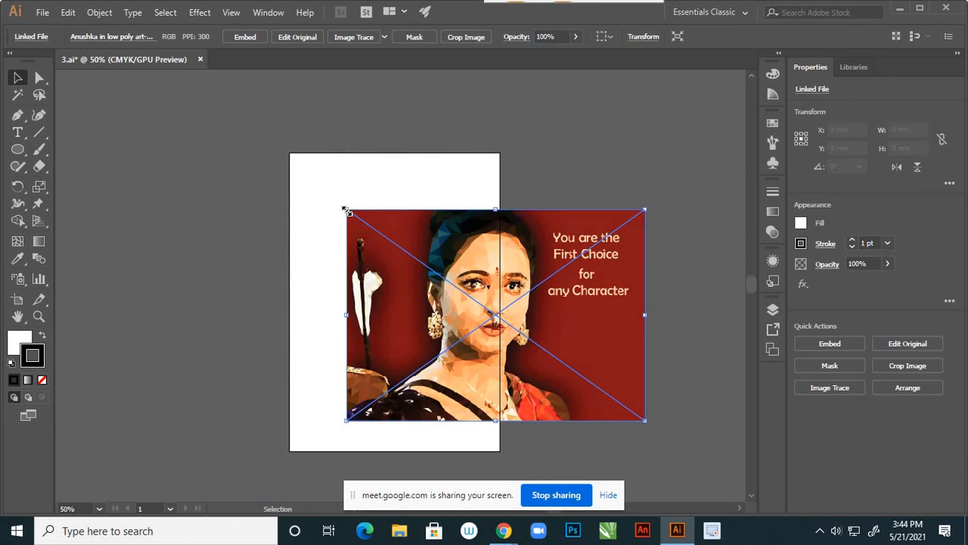
# - Examine the triangular facets around the eyes and face of the low-poly portrait, and delete the placed image
pyautogui.scroll(2, 518, 305)
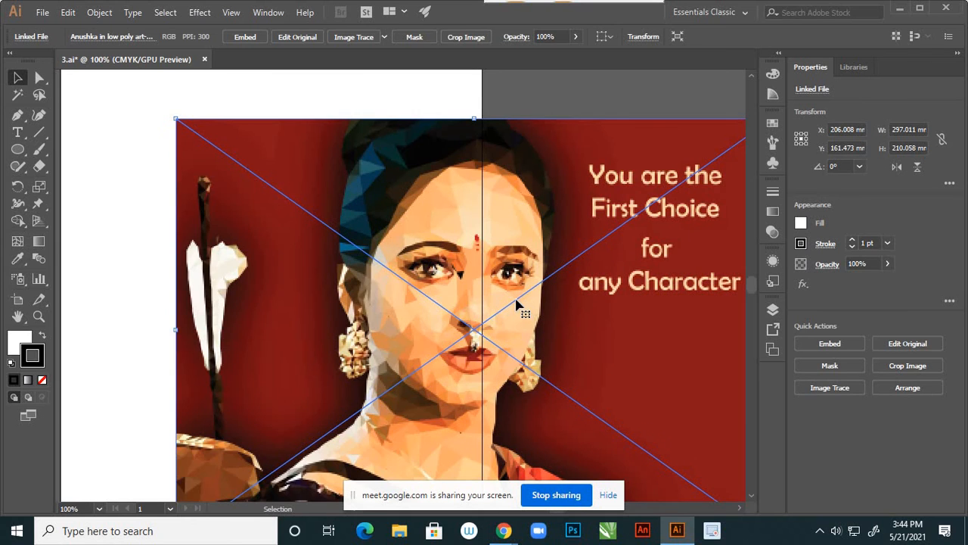
pyautogui.scroll(3, 515, 283)
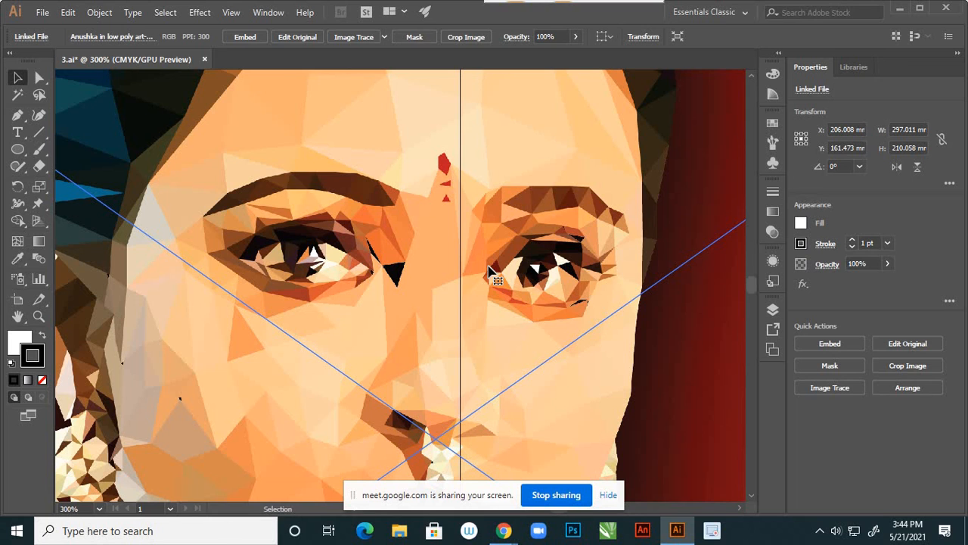
pyautogui.press('space')
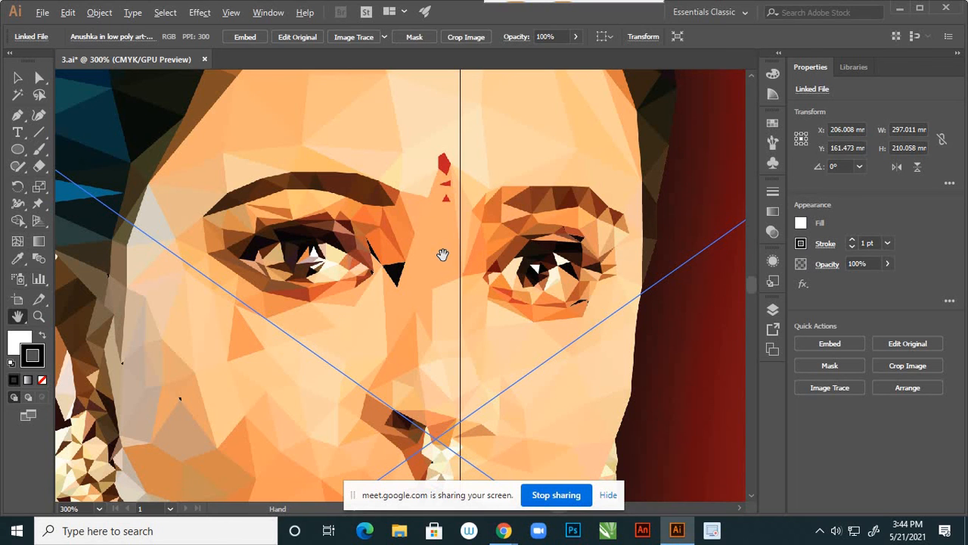
pyautogui.scroll(-3, 442, 254)
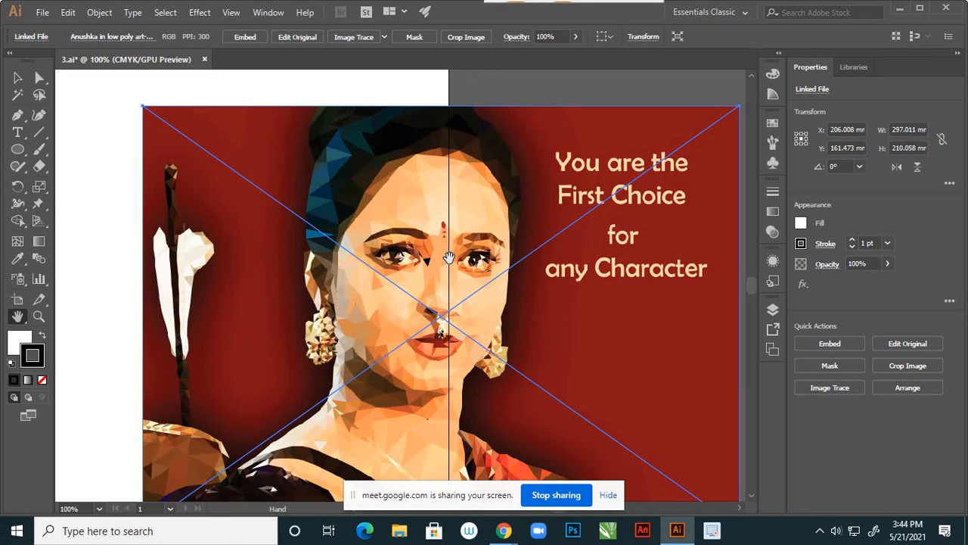
pyautogui.scroll(-1, 459, 247)
pyautogui.scroll(2, 428, 286)
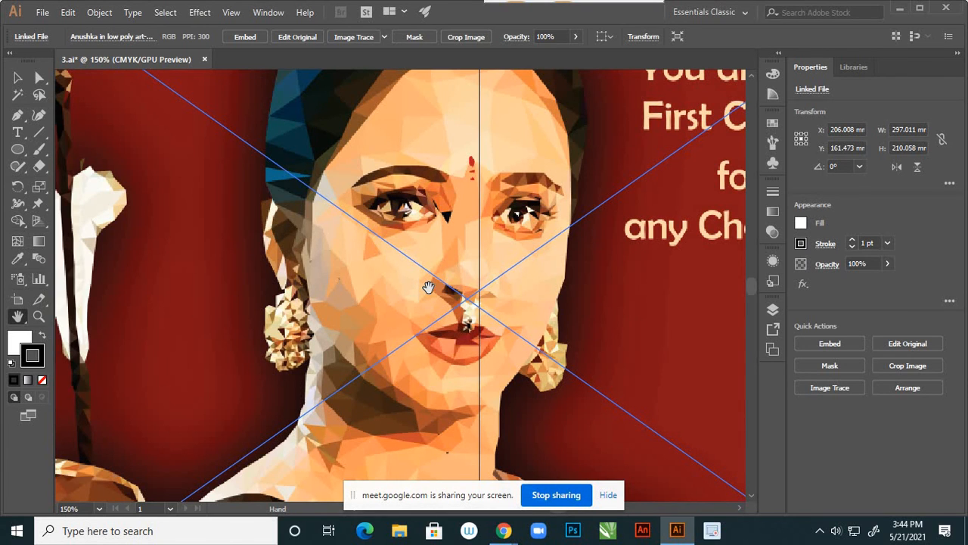
pyautogui.scroll(-4, 428, 287)
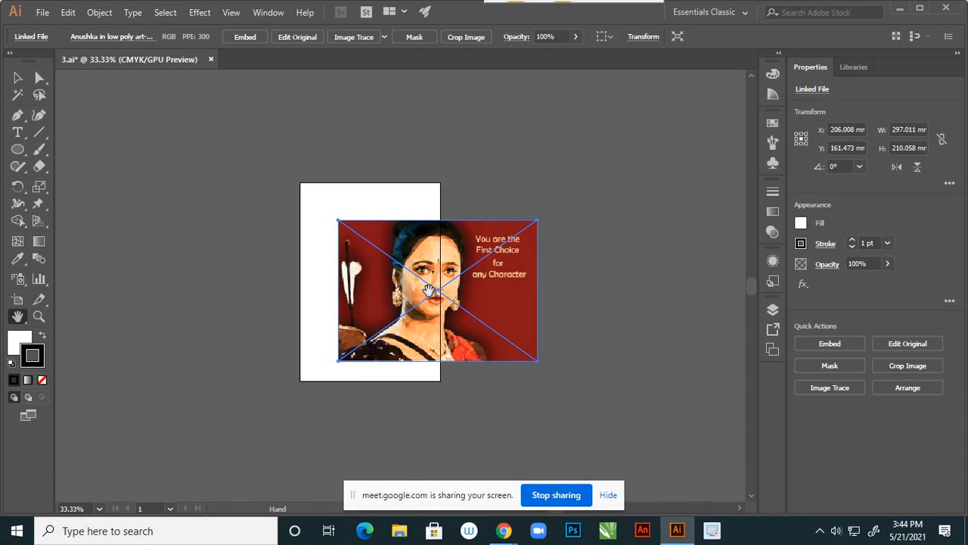
pyautogui.press('Delete')
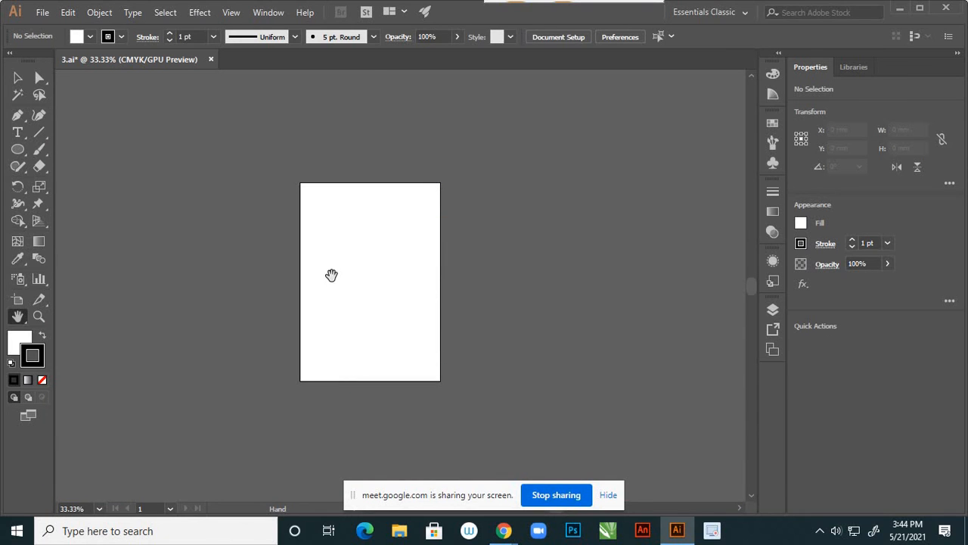
# - Start placing another image and browse to the LATEST PICTURES folder inside reference images on the Desktop
pyautogui.scroll(1, 331, 275)
pyautogui.click(42, 14)
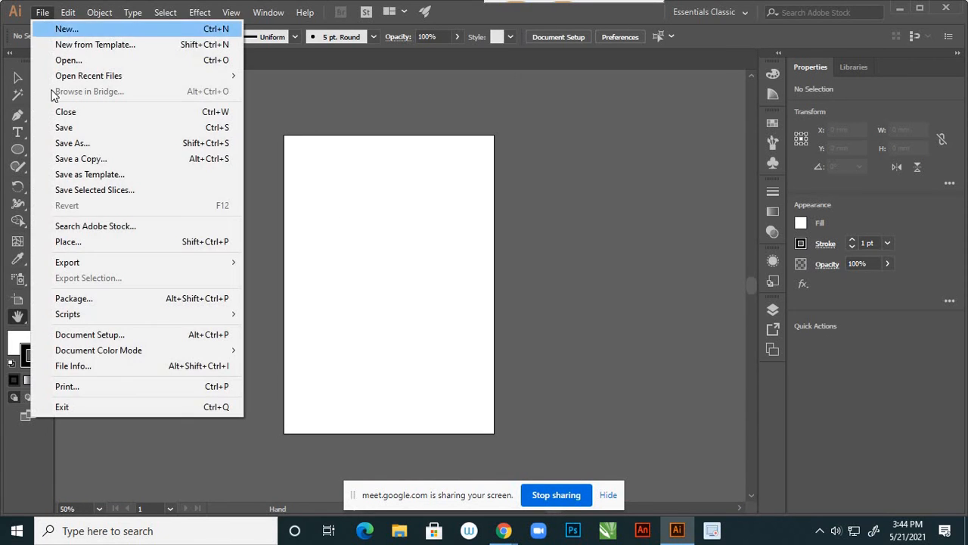
pyautogui.click(66, 243)
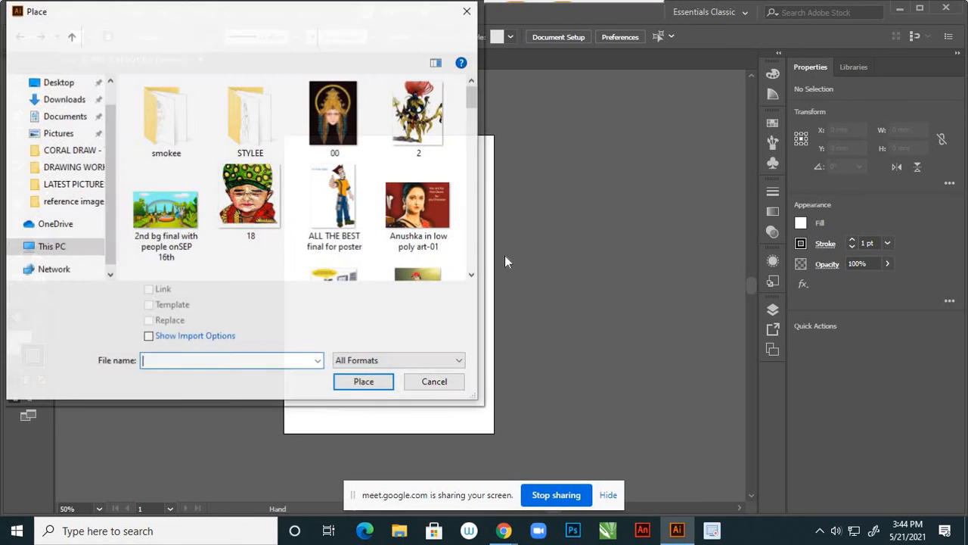
pyautogui.moveTo(472, 101)
pyautogui.mouseDown()
pyautogui.moveTo(466, 191)
pyautogui.moveTo(471, 89)
pyautogui.mouseUp()
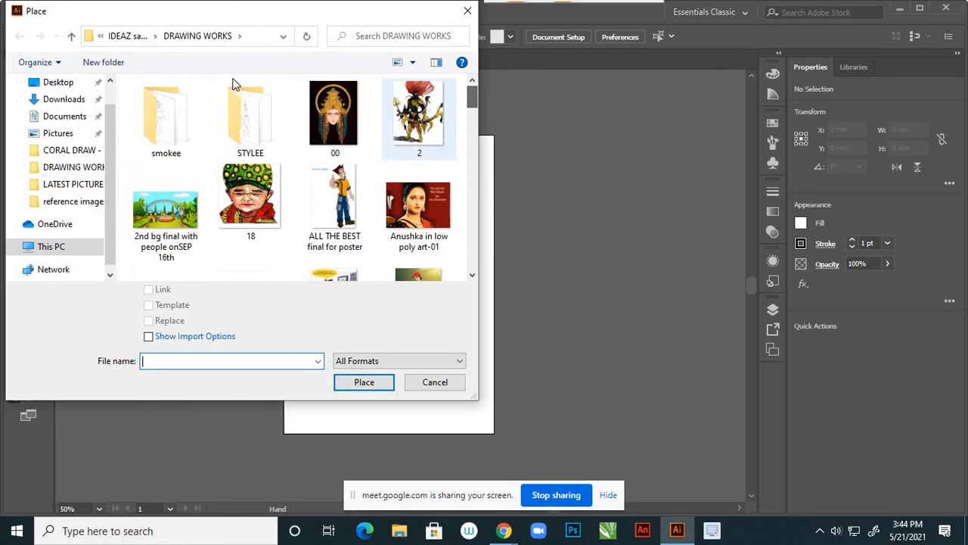
pyautogui.click(71, 36)
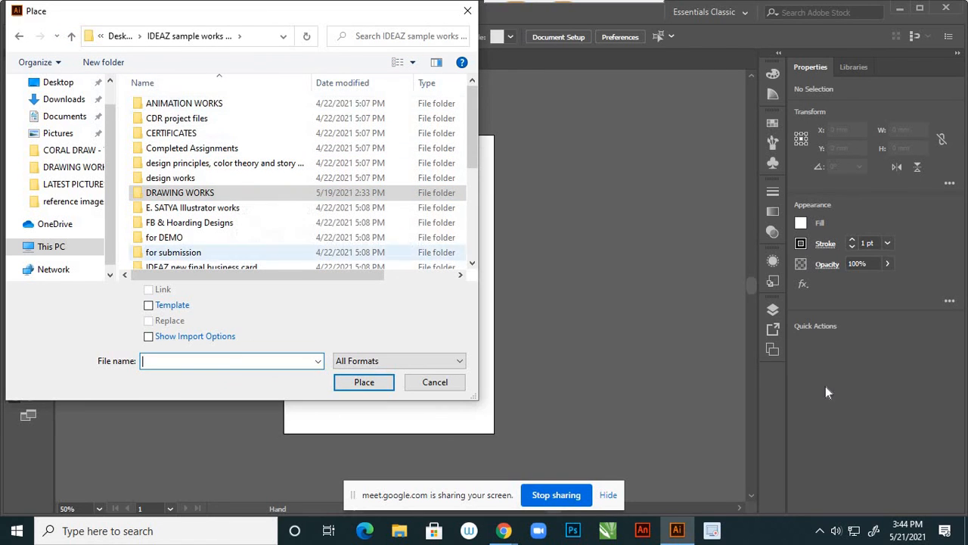
pyautogui.click(59, 83)
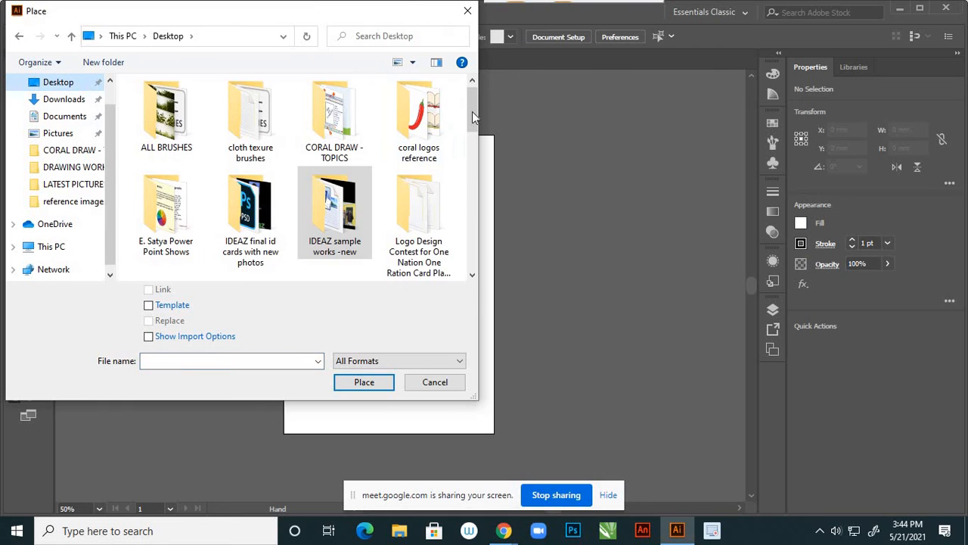
pyautogui.moveTo(473, 120); pyautogui.dragTo(472, 149)
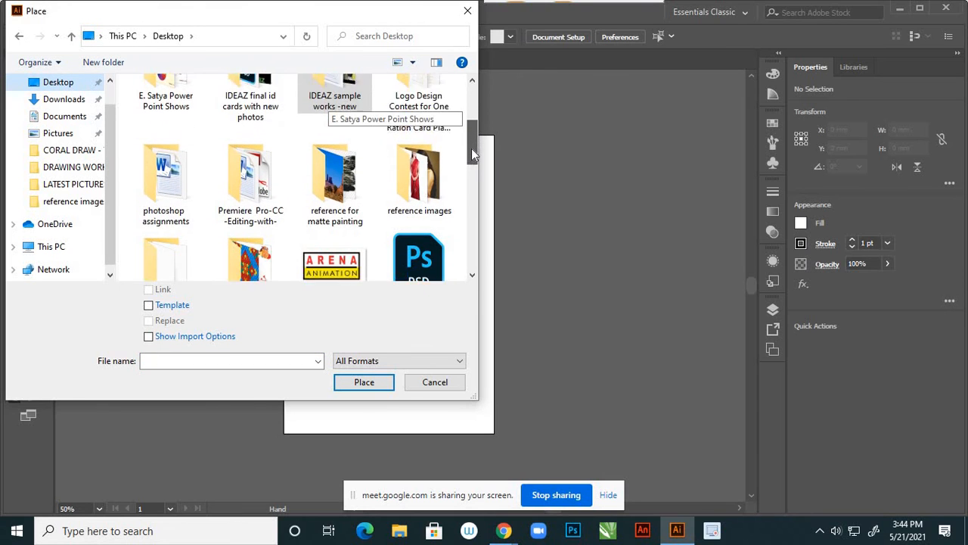
pyautogui.doubleClick(428, 159)
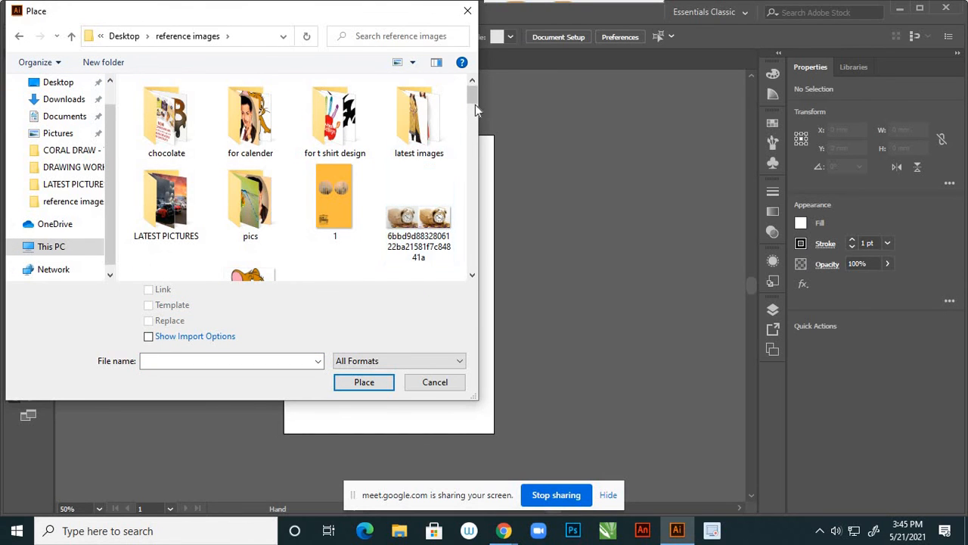
pyautogui.moveTo(474, 97)
pyautogui.mouseDown()
pyautogui.moveTo(470, 225)
pyautogui.moveTo(463, 101)
pyautogui.mouseUp()
pyautogui.doubleClick(180, 201)
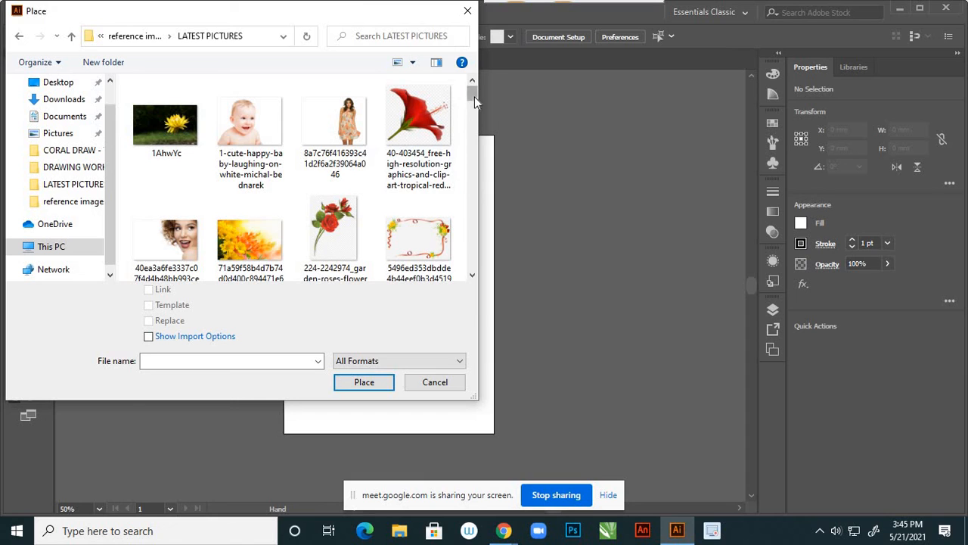
# - Place the laughing baby photo in the document as a linked file
pyautogui.click(268, 135)
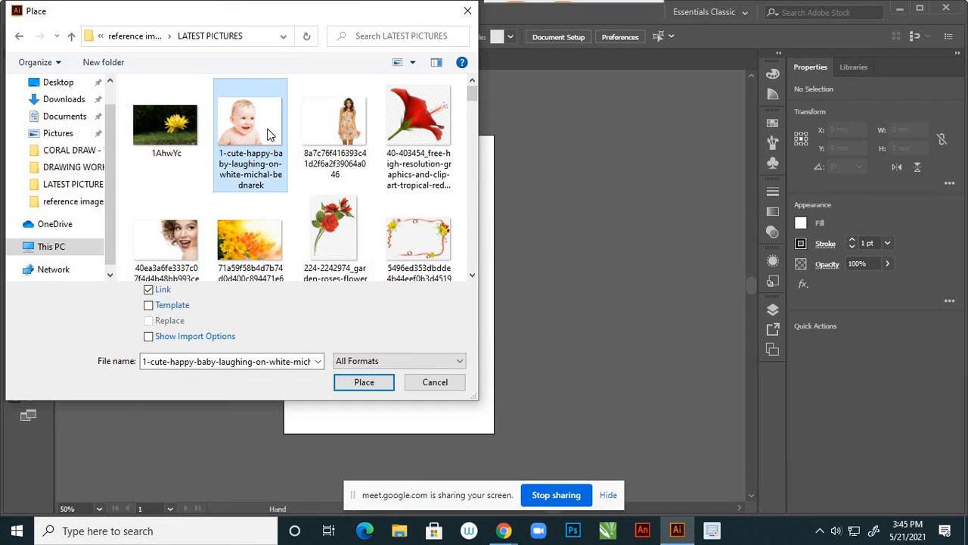
pyautogui.click(363, 382)
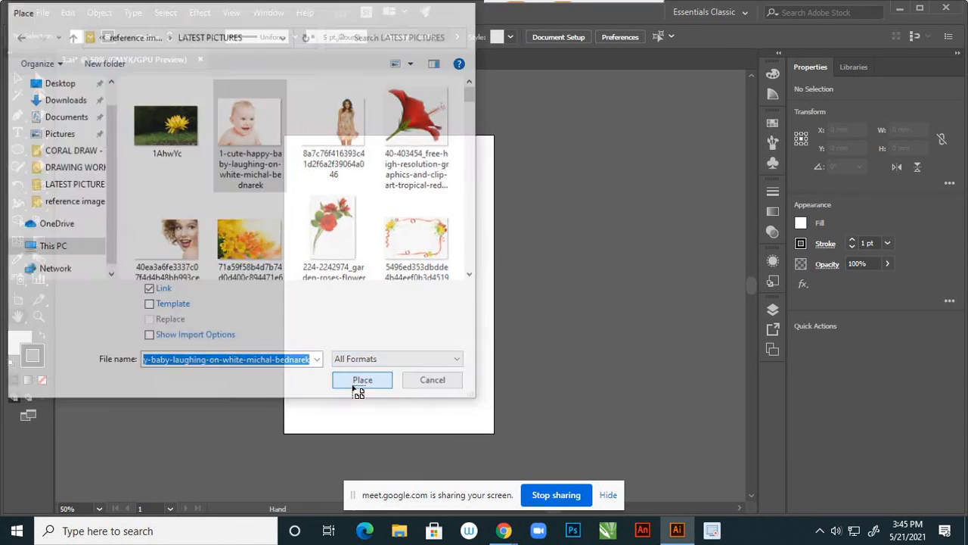
pyautogui.click(157, 173)
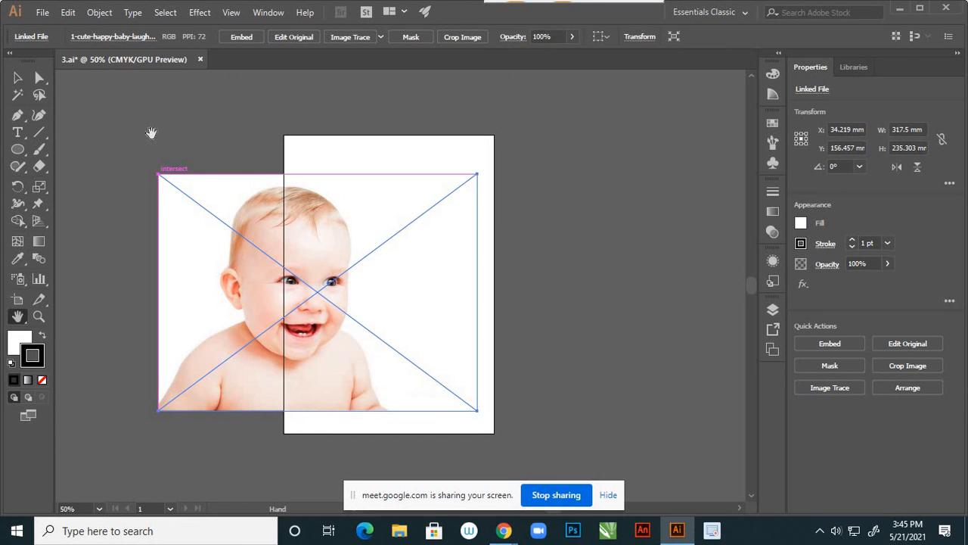
# - Move the baby photo onto the artboard so that its left edge aligns with the artboard's left edge
pyautogui.click(17, 77)
pyautogui.hotkey('ctrl', 'shift', 'a')
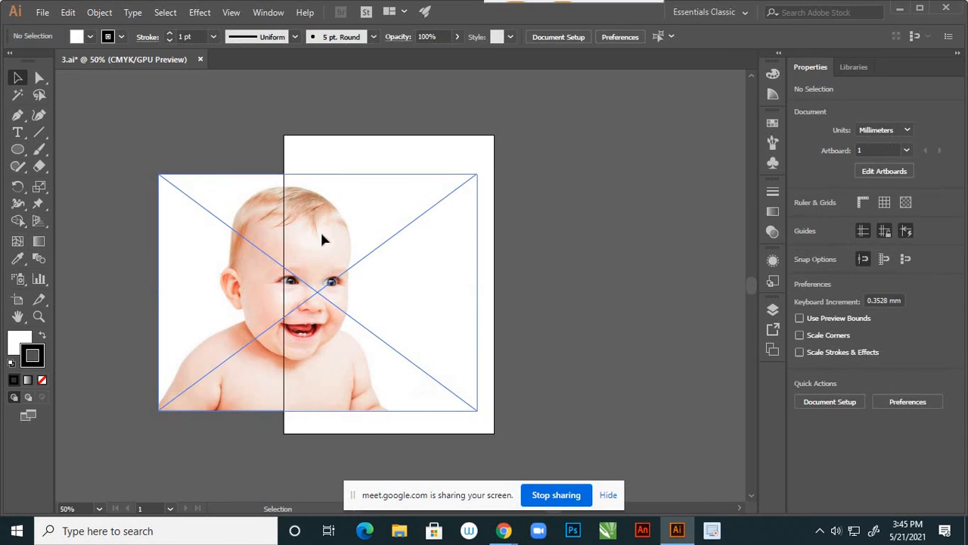
pyautogui.moveTo(321, 239); pyautogui.dragTo(428, 224)
pyautogui.scroll(2, 417, 261)
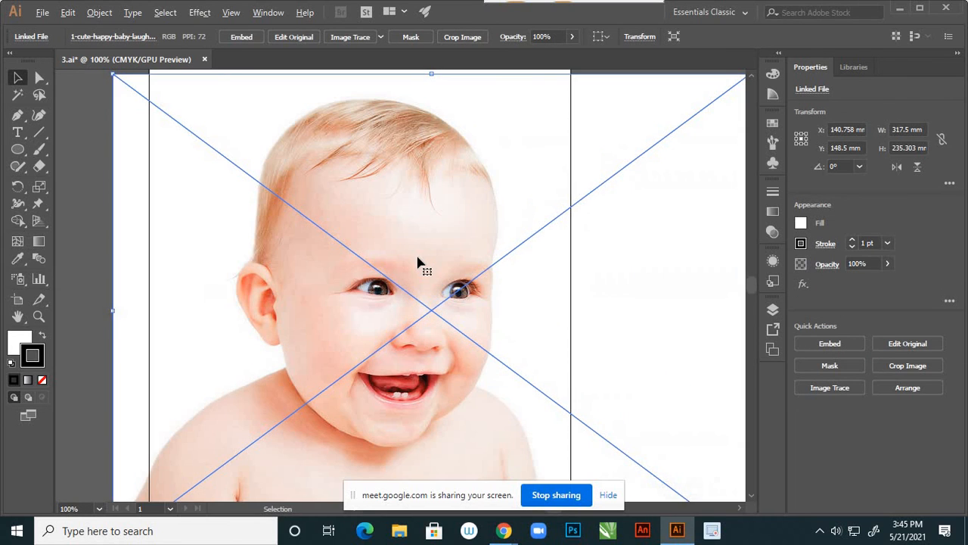
pyautogui.scroll(-2, 451, 182)
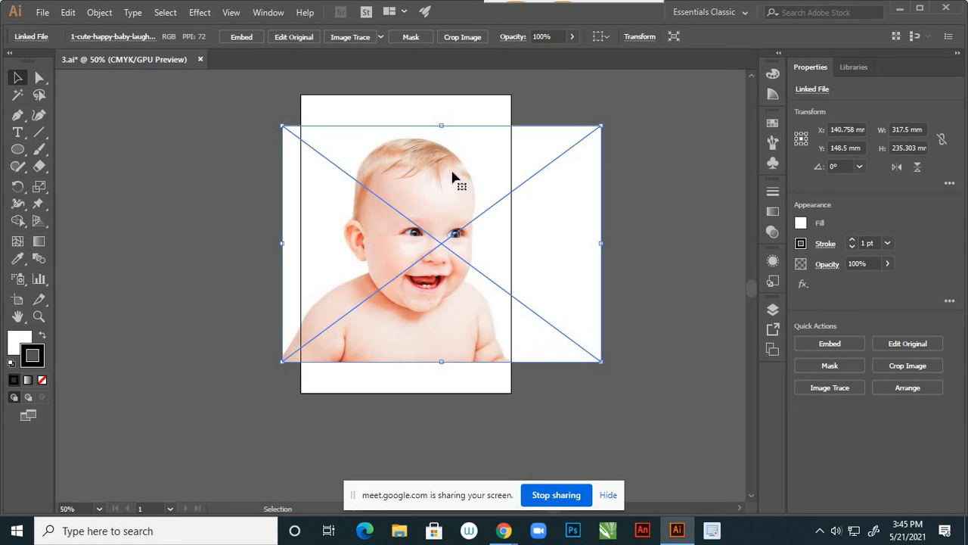
pyautogui.moveTo(452, 177); pyautogui.dragTo(470, 180)
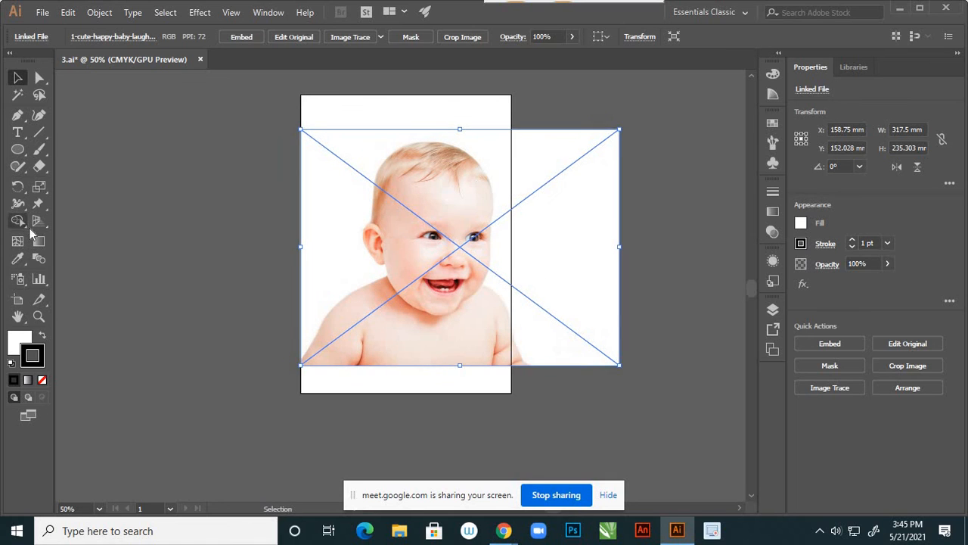
# - Draw a Pen tool path along the baby's head outline, curving from the top of the hair down to just above the ear
pyautogui.click(18, 117)
pyautogui.scroll(2, 417, 155)
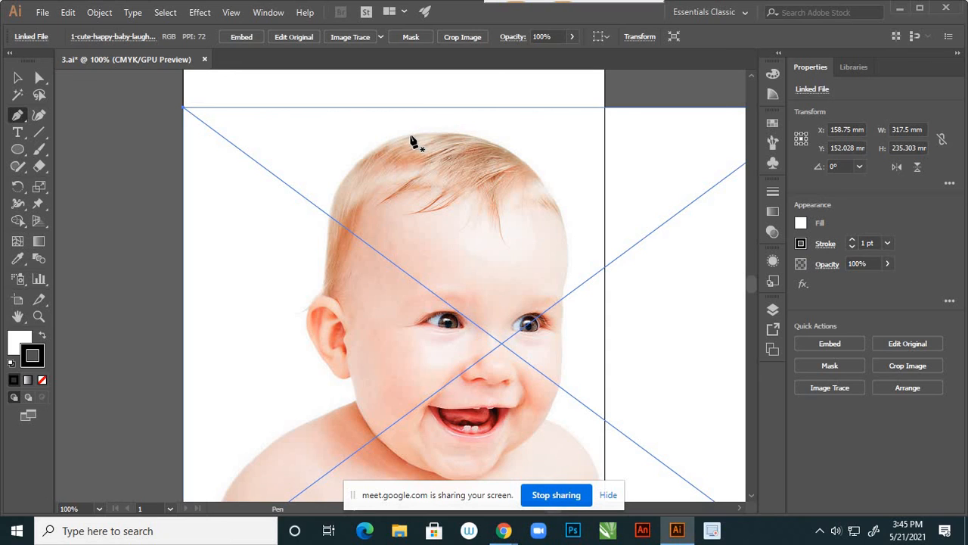
pyautogui.click(410, 136)
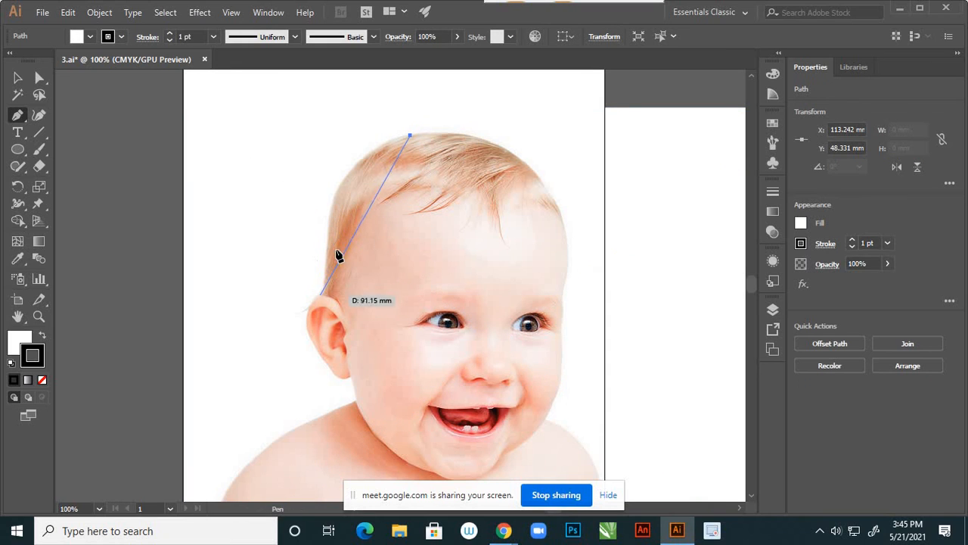
pyautogui.moveTo(331, 219); pyautogui.dragTo(324, 294)
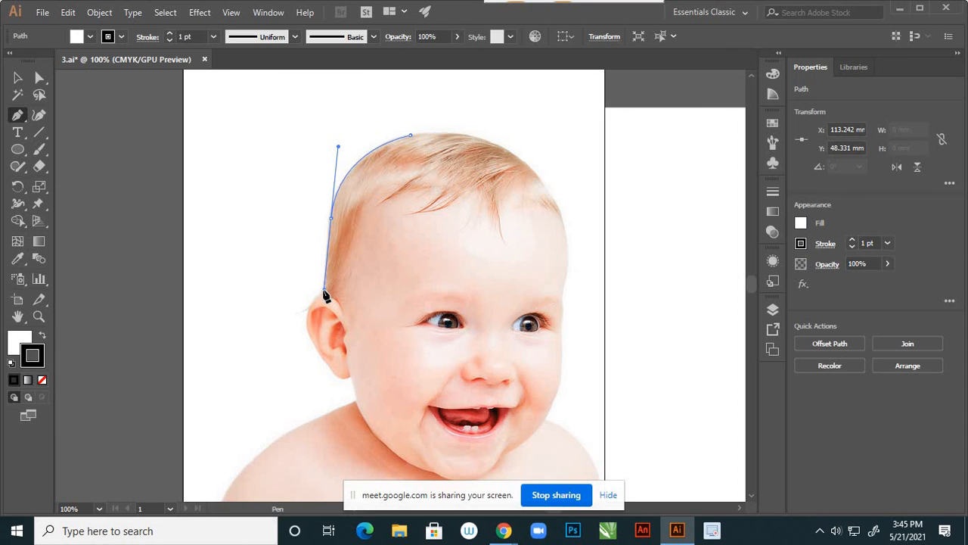
pyautogui.click(326, 294)
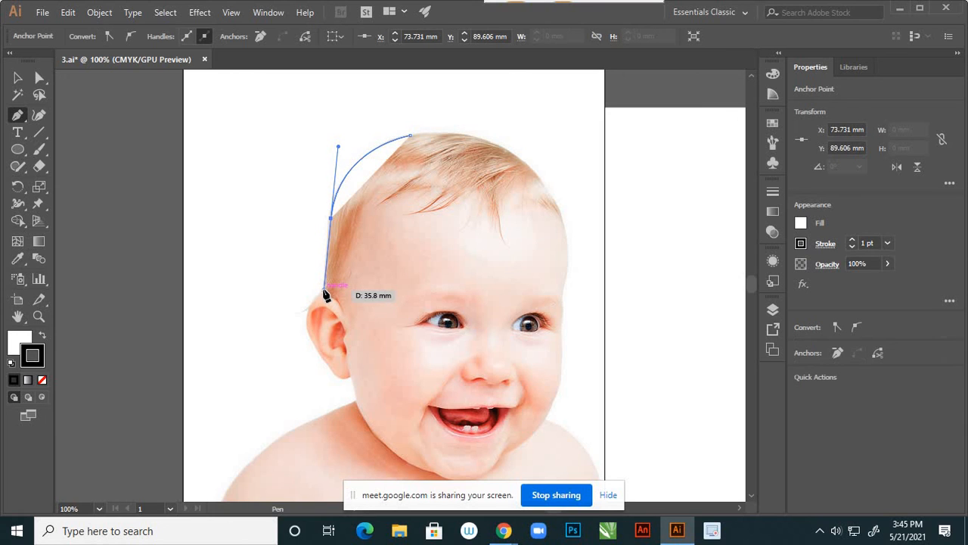
# - Set the fill of the head outline path to None so the photo stays visible for tracing around the ear
pyautogui.click(29, 340)
pyautogui.click(42, 381)
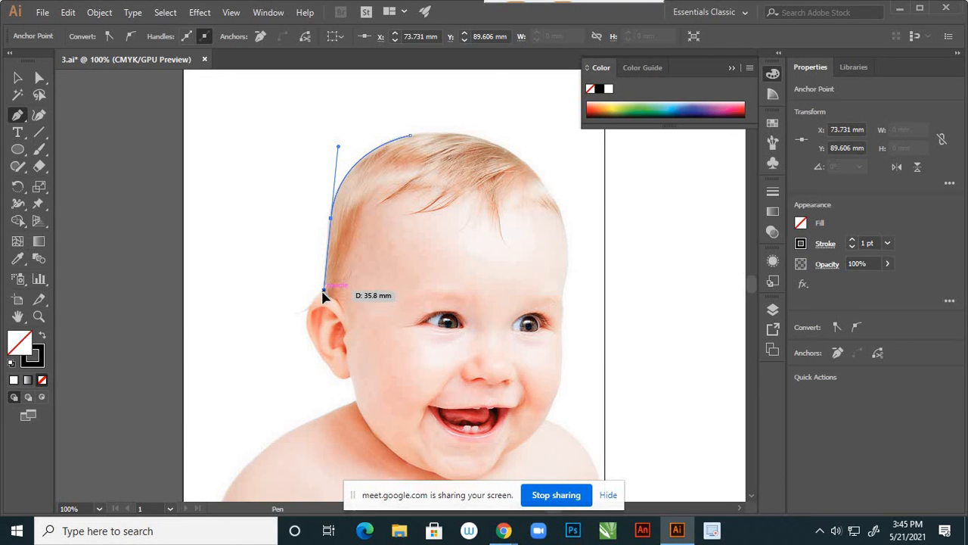
pyautogui.scroll(3, 323, 294)
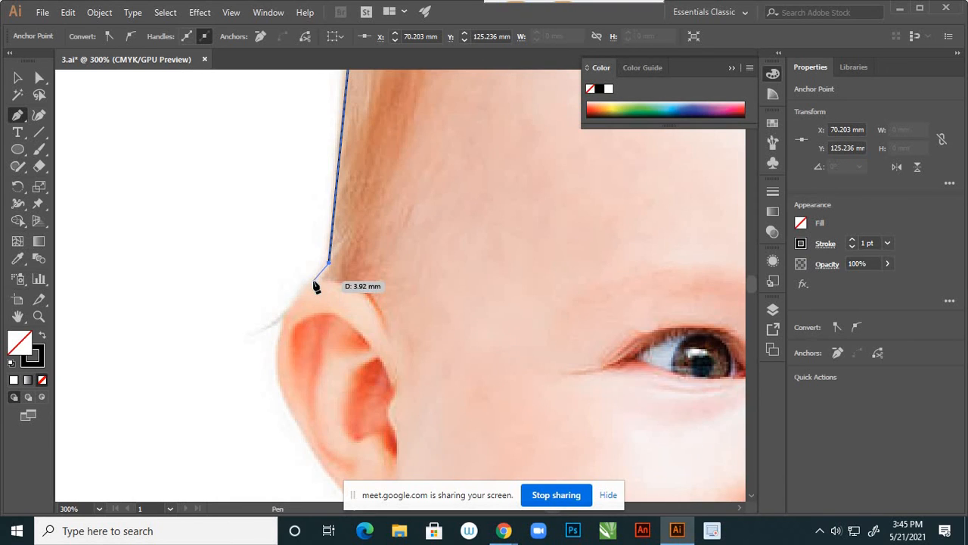
# - Continue the Pen tool path around the ear's outer edge, curving under the earlobe to where it meets the cheek
pyautogui.click(312, 280)
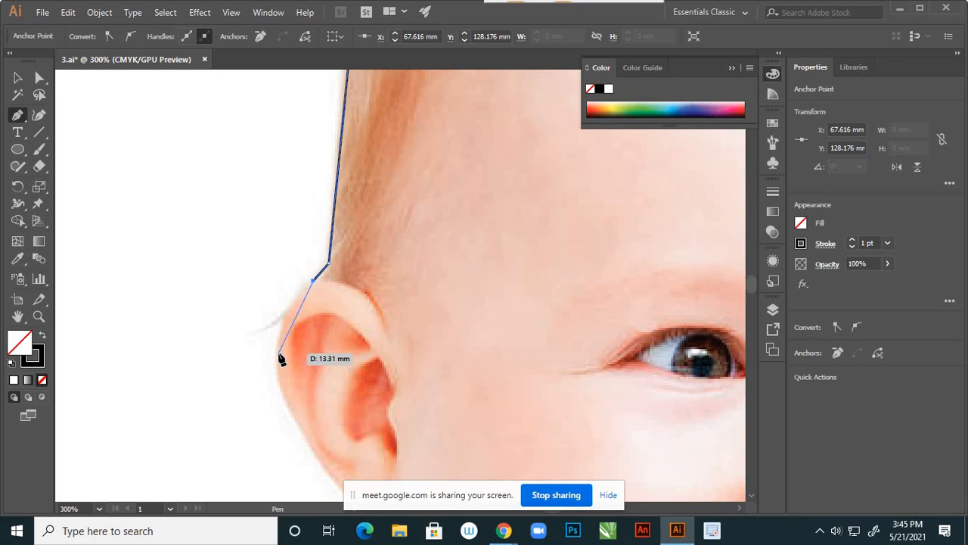
pyautogui.moveTo(279, 352); pyautogui.dragTo(277, 361)
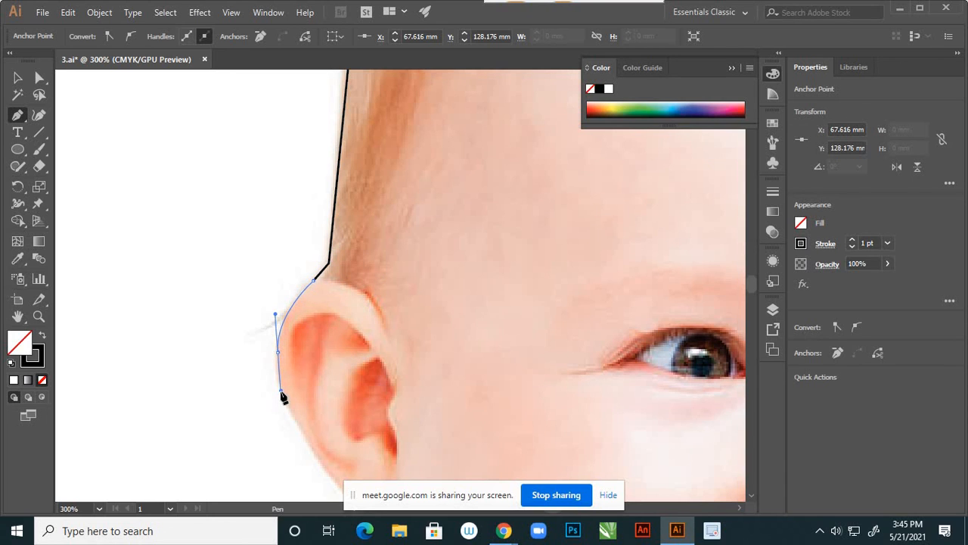
pyautogui.moveTo(282, 398); pyautogui.dragTo(281, 394)
pyautogui.scroll(-3, 286, 371)
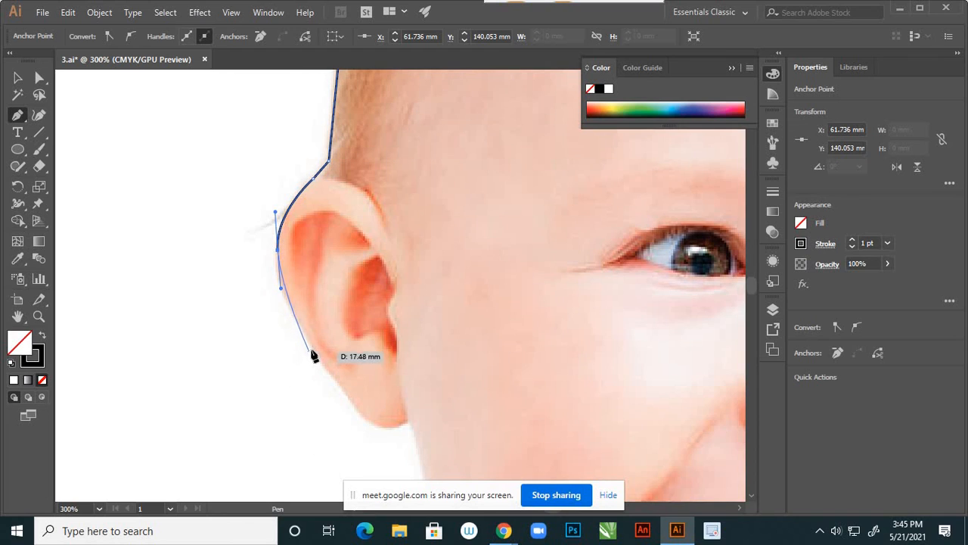
pyautogui.click(289, 307)
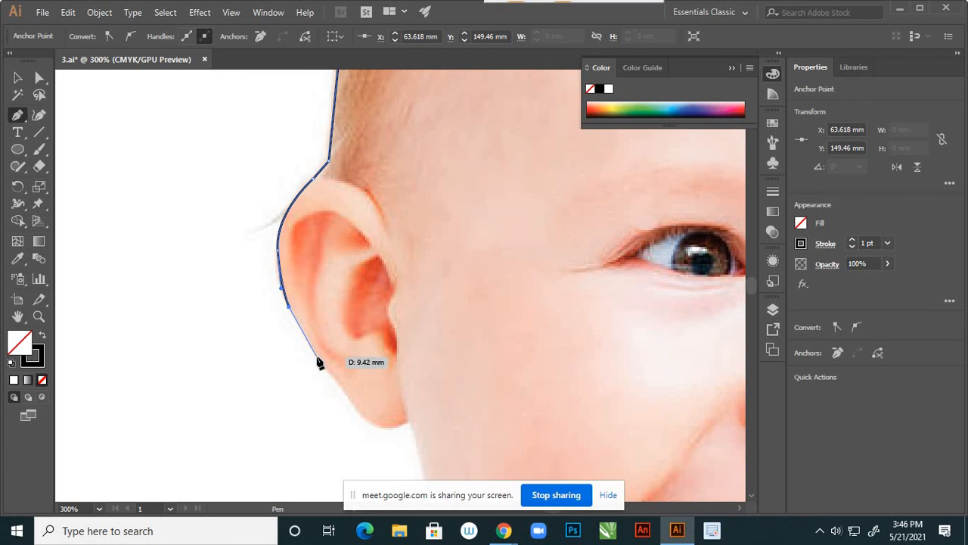
pyautogui.click(317, 357)
pyautogui.click(343, 388)
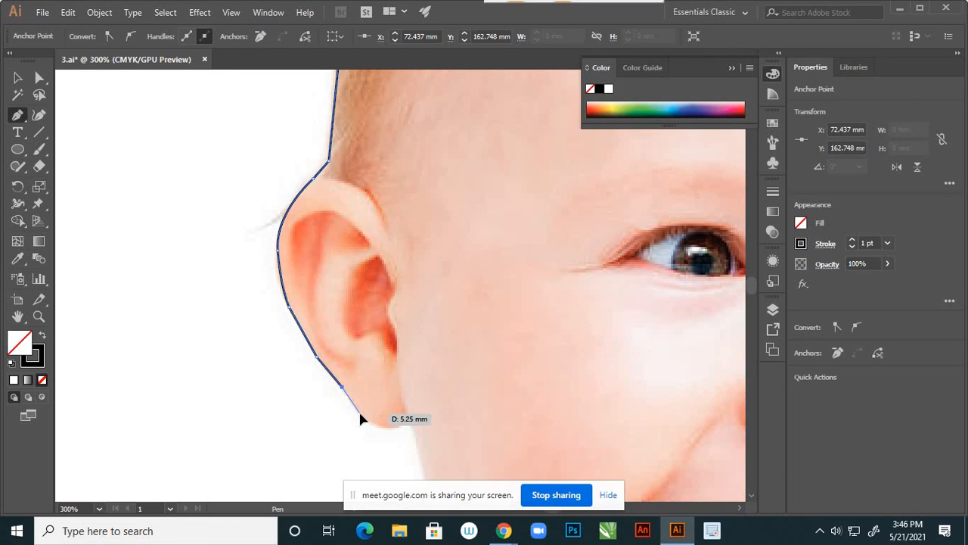
pyautogui.click(360, 413)
pyautogui.moveTo(402, 427); pyautogui.dragTo(439, 404)
# - Extend the path with straight segments from the earlobe to the neck and along the upper shoulder below the ear
pyautogui.scroll(-4, 370, 316)
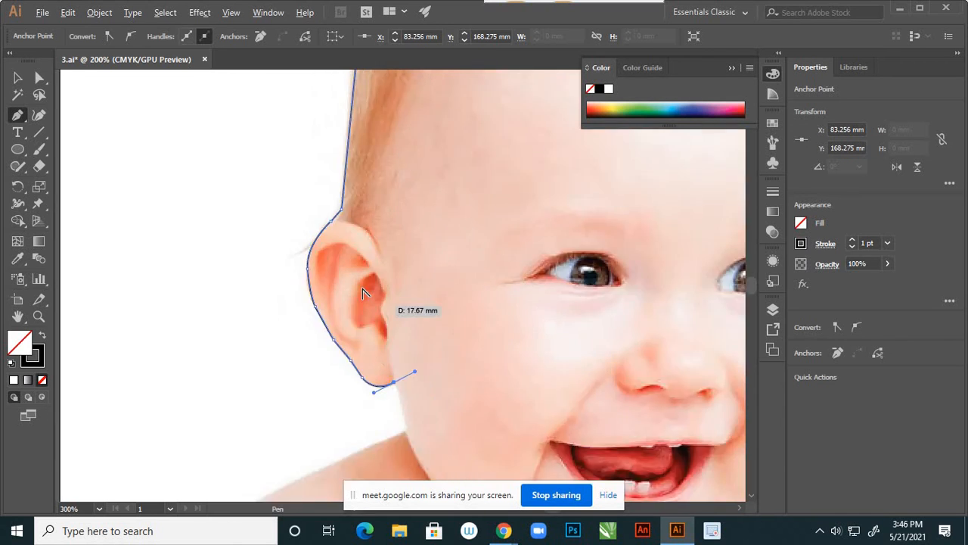
pyautogui.scroll(2, 370, 340)
pyautogui.scroll(1, 391, 358)
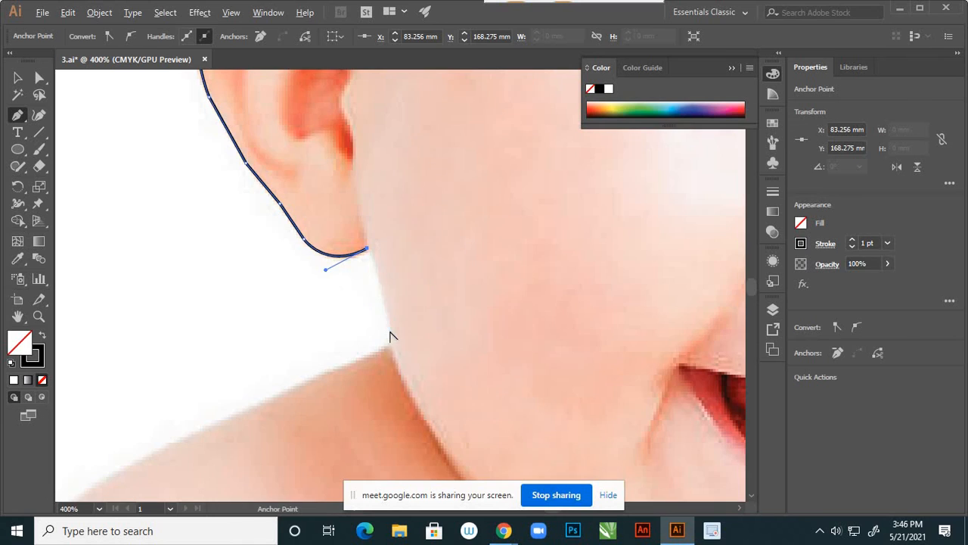
pyautogui.scroll(2, 391, 338)
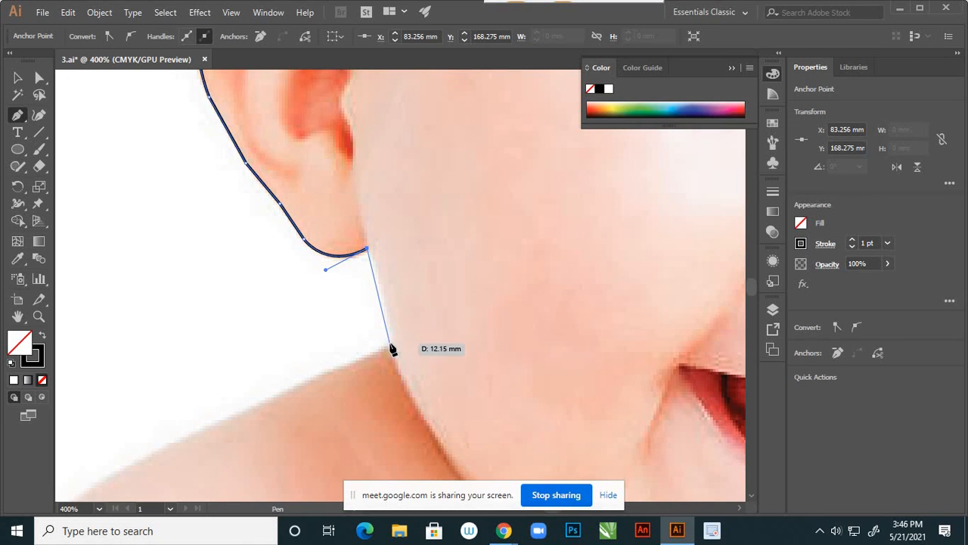
pyautogui.click(390, 345)
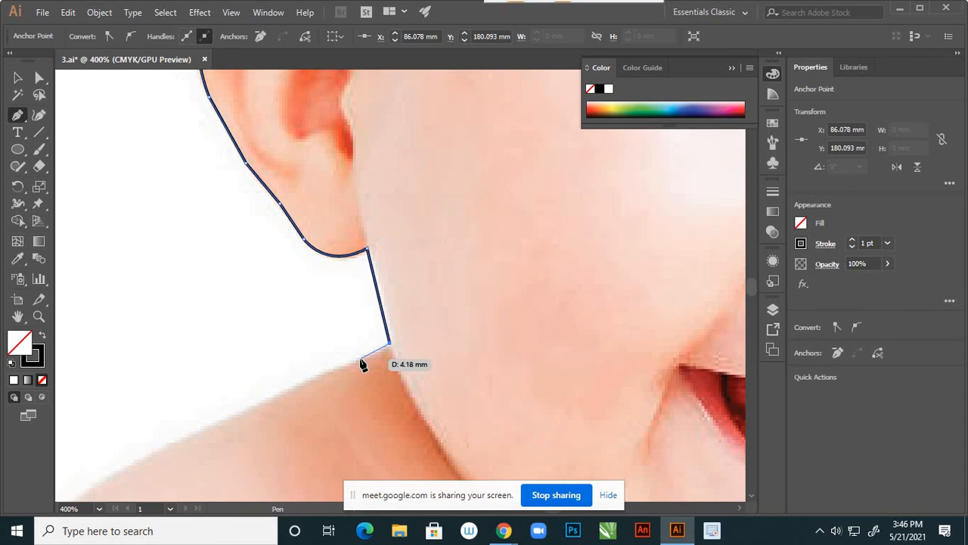
pyautogui.hotkey('ctrl', '-')
pyautogui.hotkey('ctrl', '-')
pyautogui.hotkey('ctrl', '-')
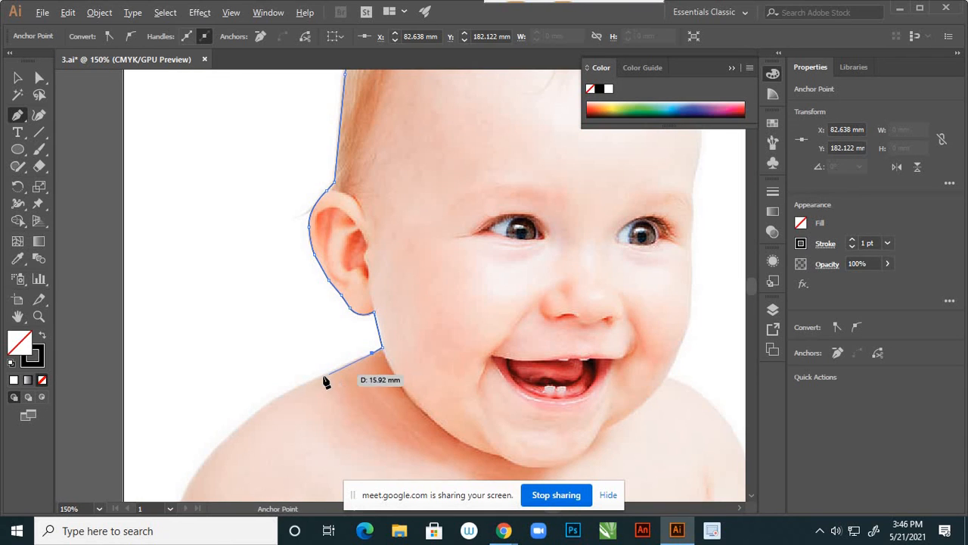
pyautogui.click(328, 374)
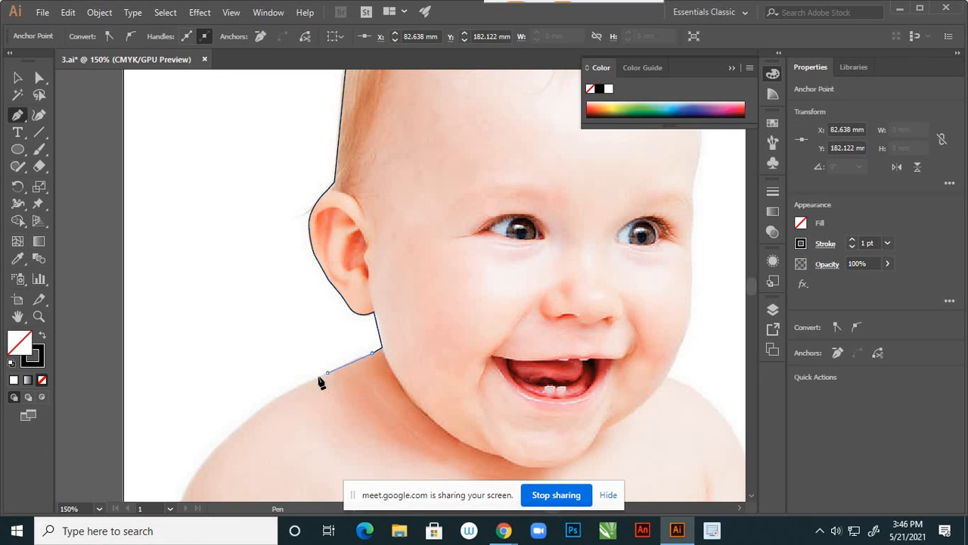
pyautogui.click(277, 398)
# - Trace the rounded shoulder below the ear and continue the path partway down the upper arm
pyautogui.scroll(-3, 280, 390)
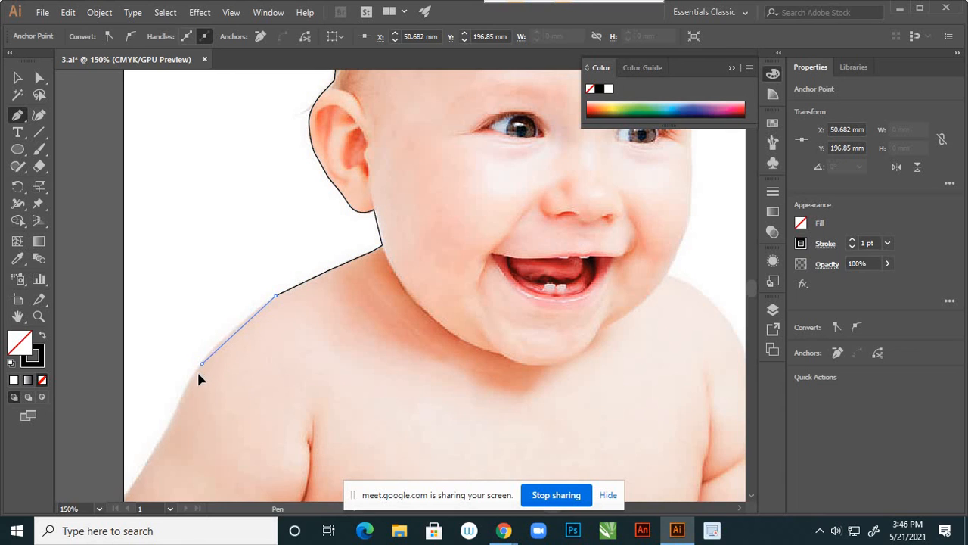
pyautogui.moveTo(201, 364); pyautogui.dragTo(198, 377)
pyautogui.scroll(-1, 227, 382)
pyautogui.scroll(-2, 241, 364)
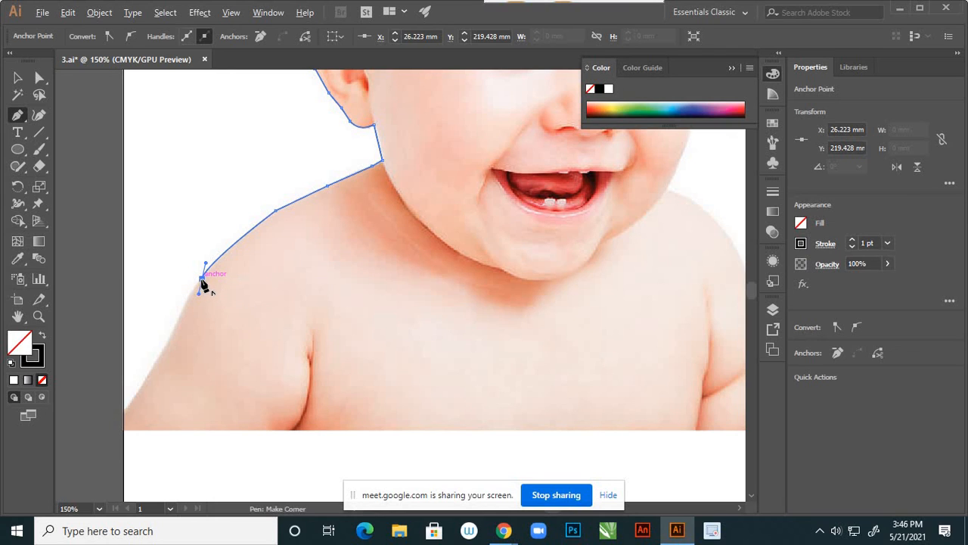
pyautogui.click(201, 280)
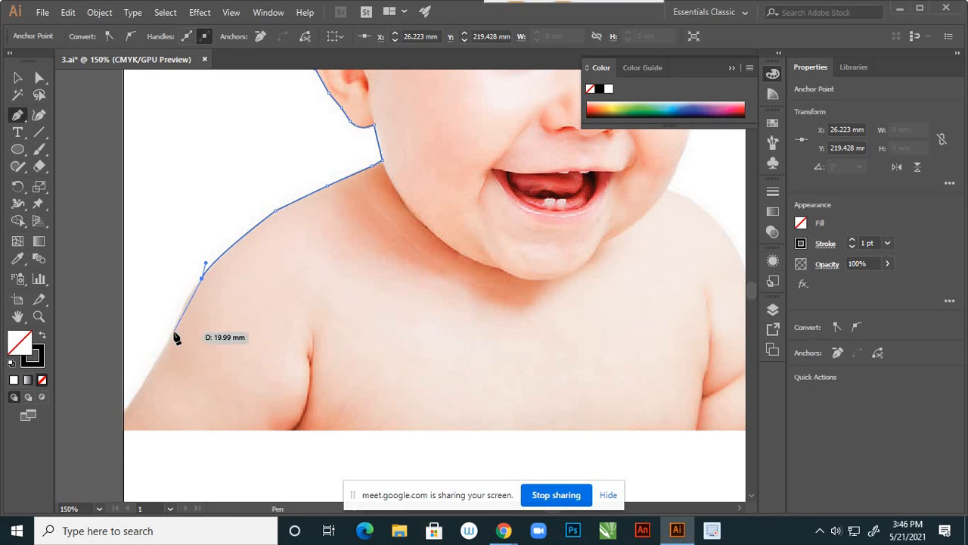
pyautogui.moveTo(174, 332); pyautogui.dragTo(174, 338)
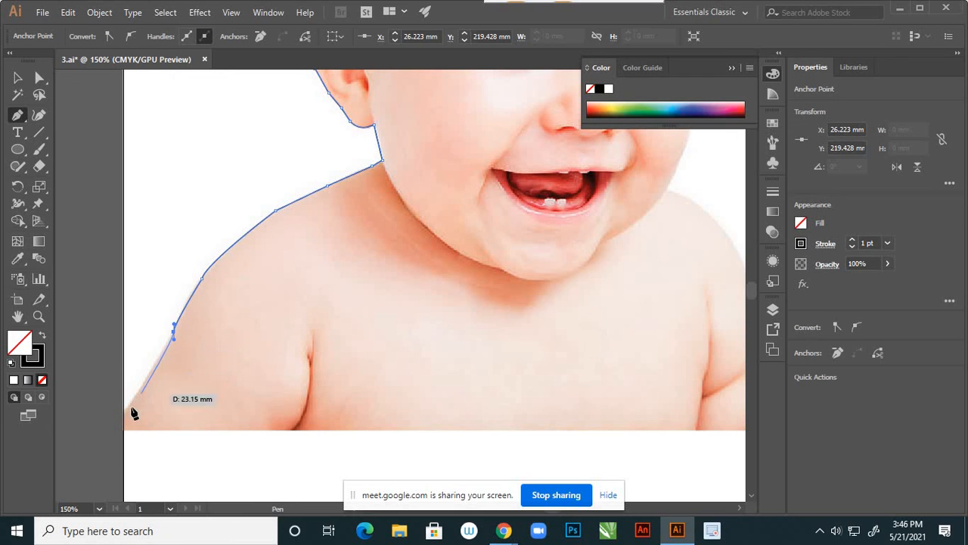
# - Extend the path to the photo's lower corner, then along its bottom edge to the outer side of the opposite arm
pyautogui.scroll(-2, 166, 401)
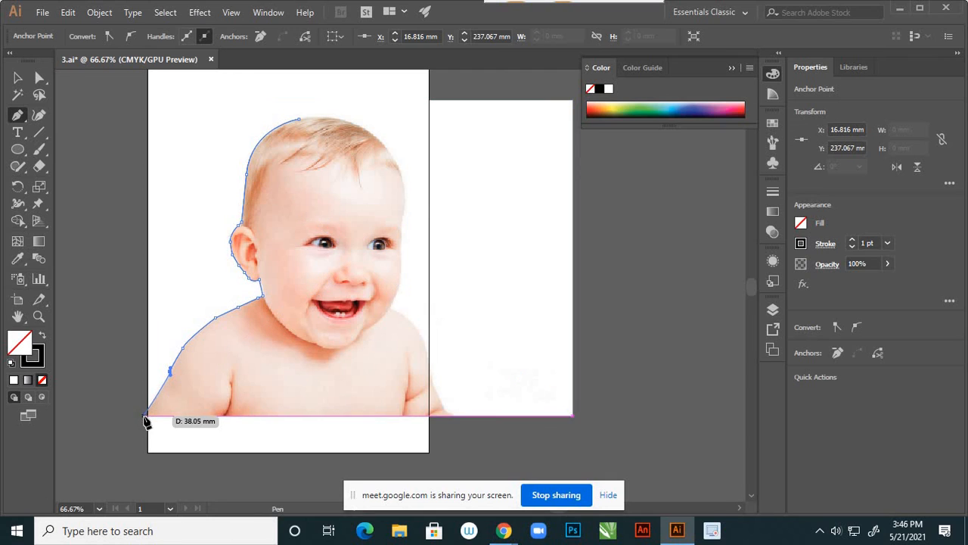
pyautogui.click(146, 415)
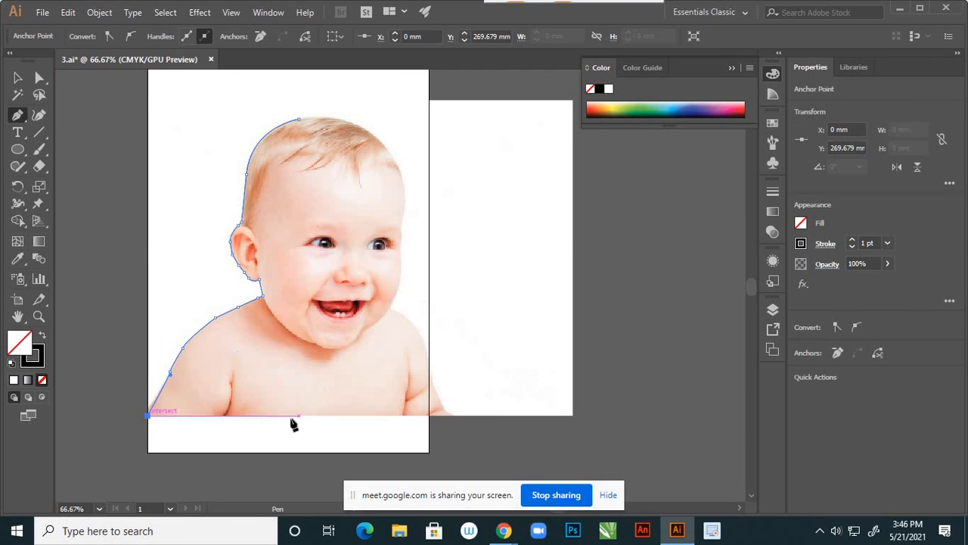
pyautogui.click(450, 415)
# - Trace the opposite arm's outer edge from the photo's bottom edge up to the start of the shoulder
pyautogui.scroll(3, 450, 415)
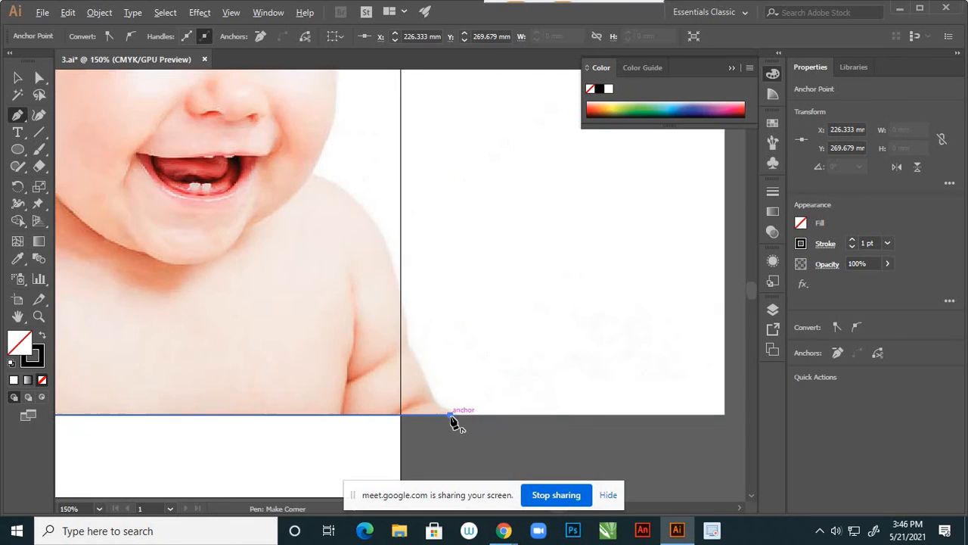
pyautogui.keyDown('ctrl'); pyautogui.click(431, 401); pyautogui.keyUp('ctrl')
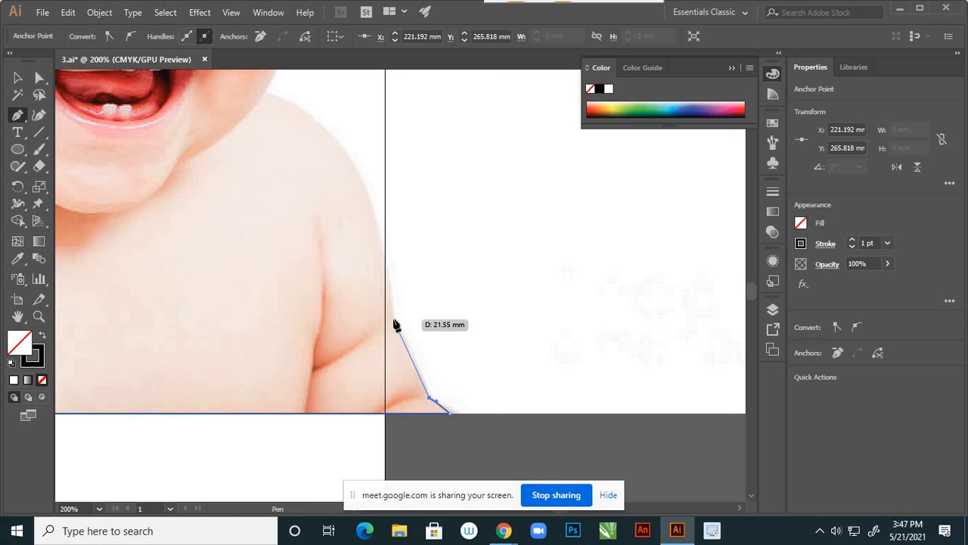
pyautogui.click(393, 320)
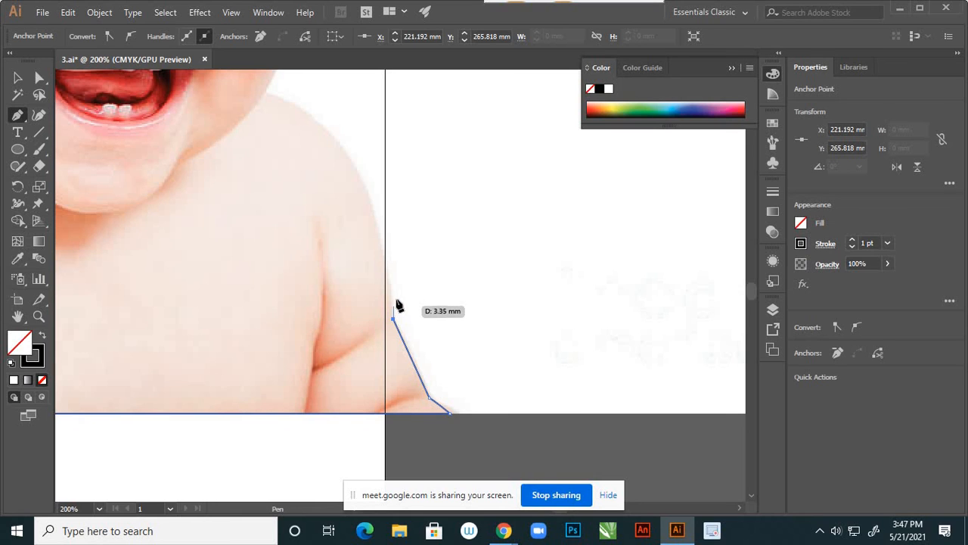
pyautogui.click(379, 235)
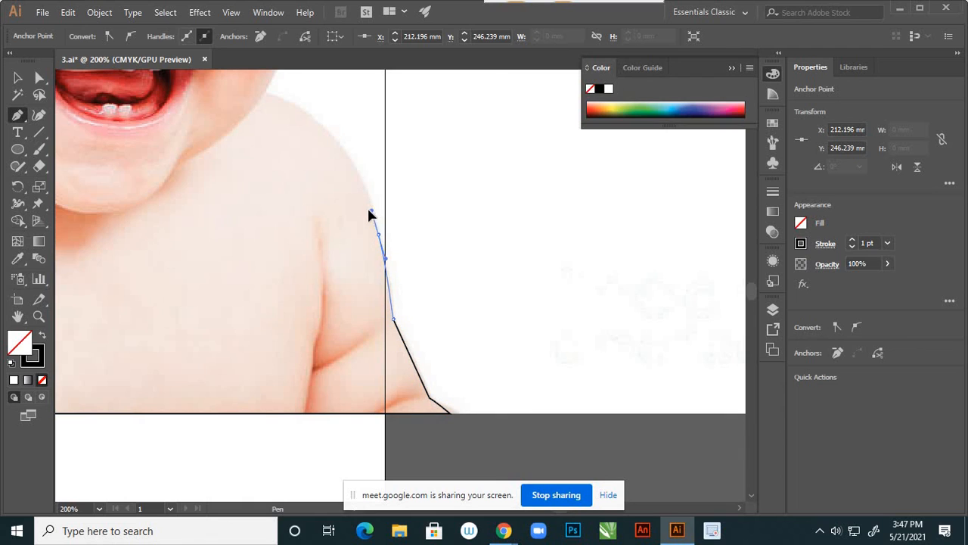
pyautogui.moveTo(369, 214); pyautogui.dragTo(370, 210)
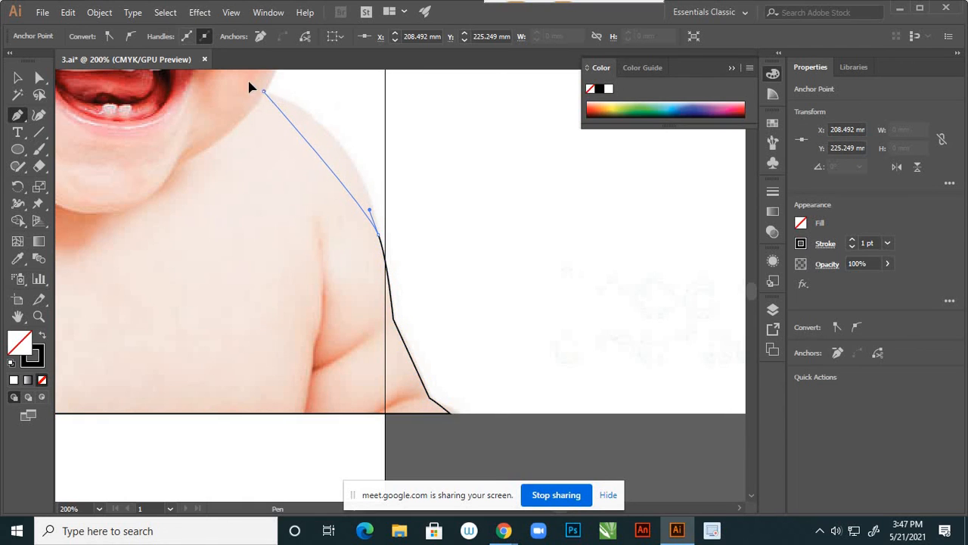
# - Curve the path over the opposite shoulder to the jaw and convert the anchor there to a corner
pyautogui.scroll(5, 243, 91)
pyautogui.moveTo(245, 373); pyautogui.dragTo(161, 186)
pyautogui.scroll(-2, 286, 288)
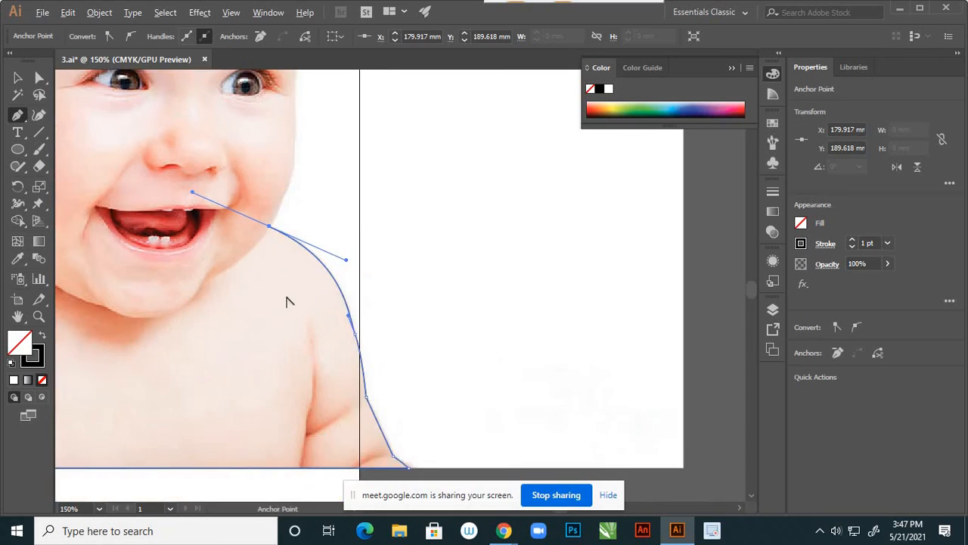
pyautogui.scroll(2, 289, 190)
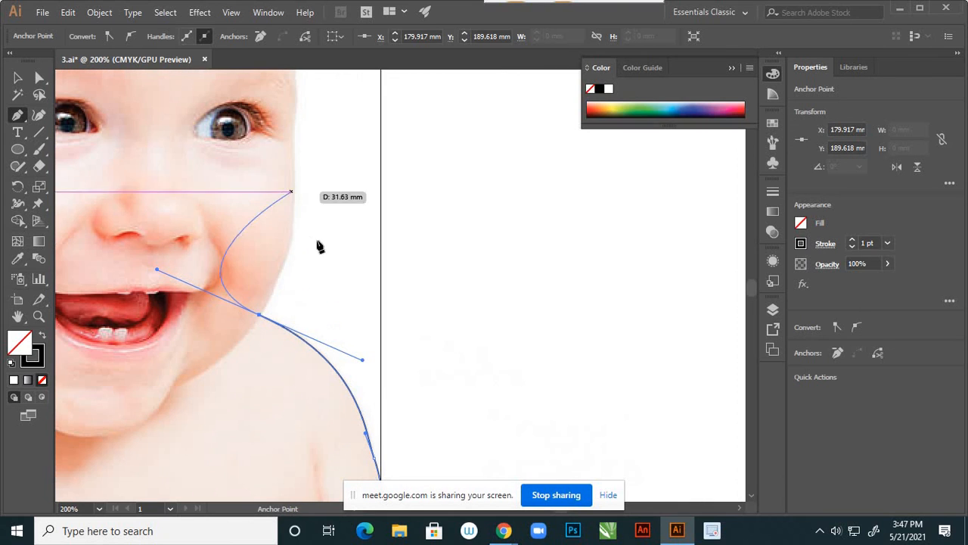
pyautogui.click(260, 317)
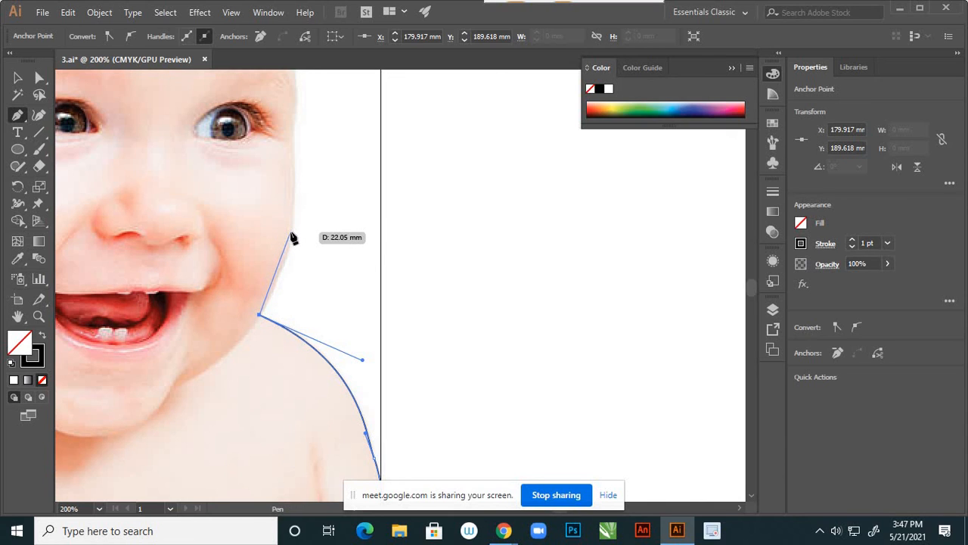
# - Trace the face outline from the jaw up the cheek, past the eye to the side of the forehead
pyautogui.moveTo(291, 228); pyautogui.dragTo(295, 199)
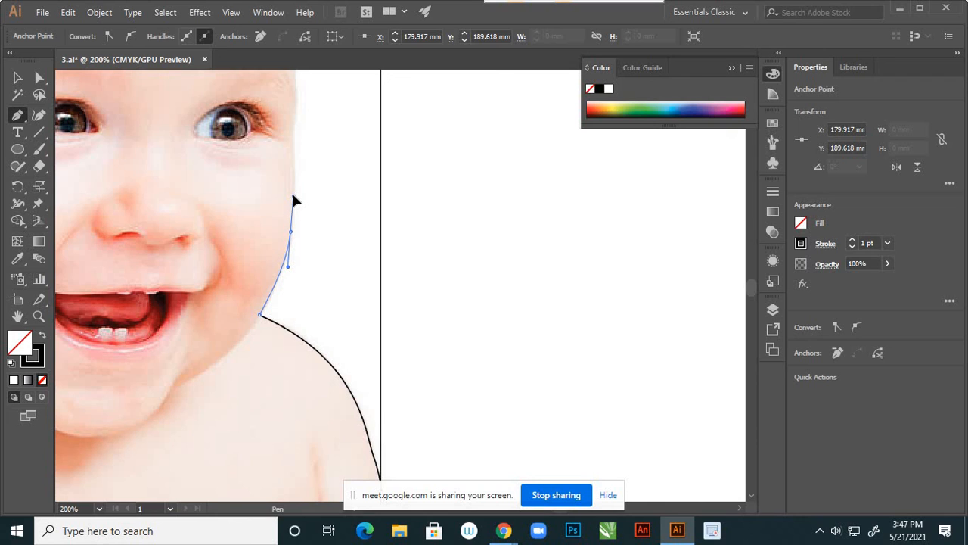
pyautogui.click(295, 146)
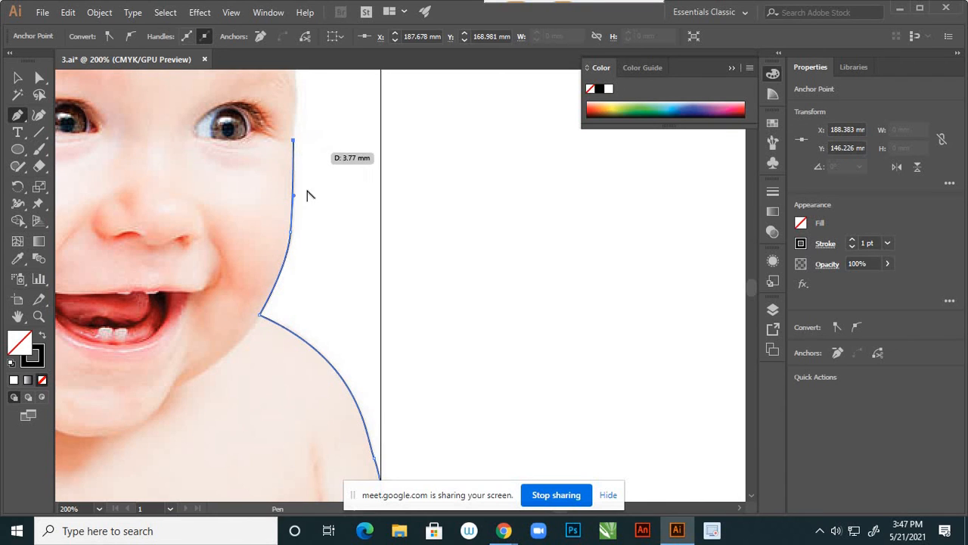
pyautogui.hotkey('ctrl', '-')
pyautogui.hotkey('ctrl', '-')
pyautogui.hotkey('ctrl', '-')
pyautogui.hotkey('ctrl', '+')
pyautogui.hotkey('ctrl', '+')
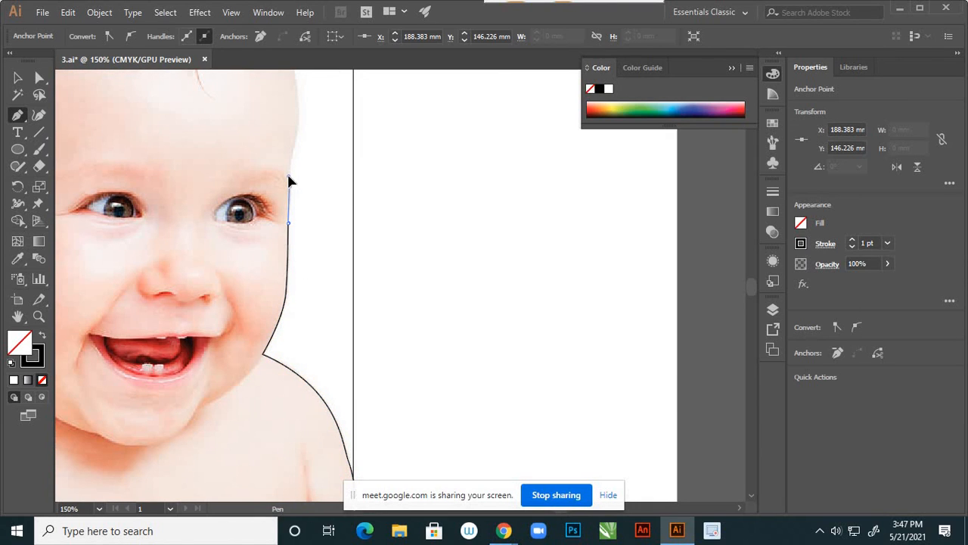
pyautogui.click(288, 180)
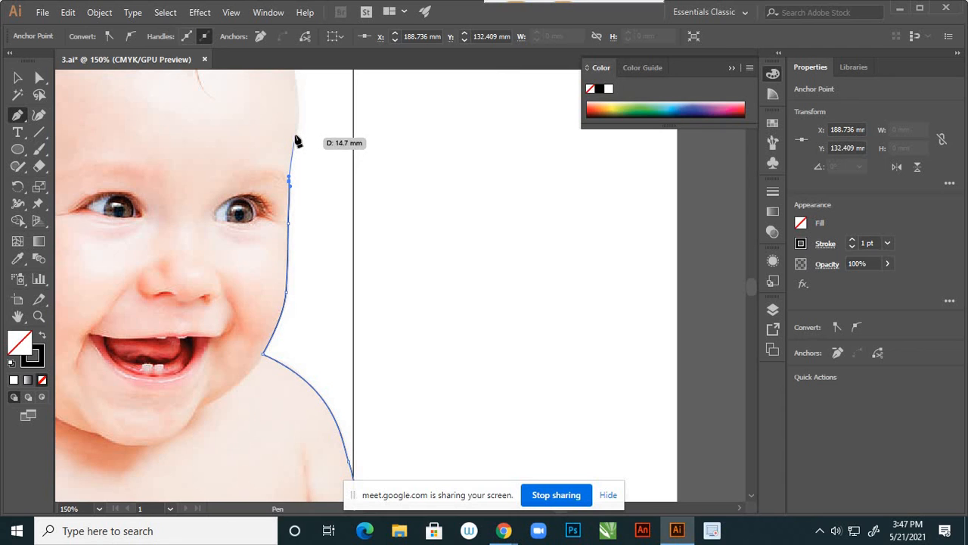
pyautogui.scroll(-4, 297, 136)
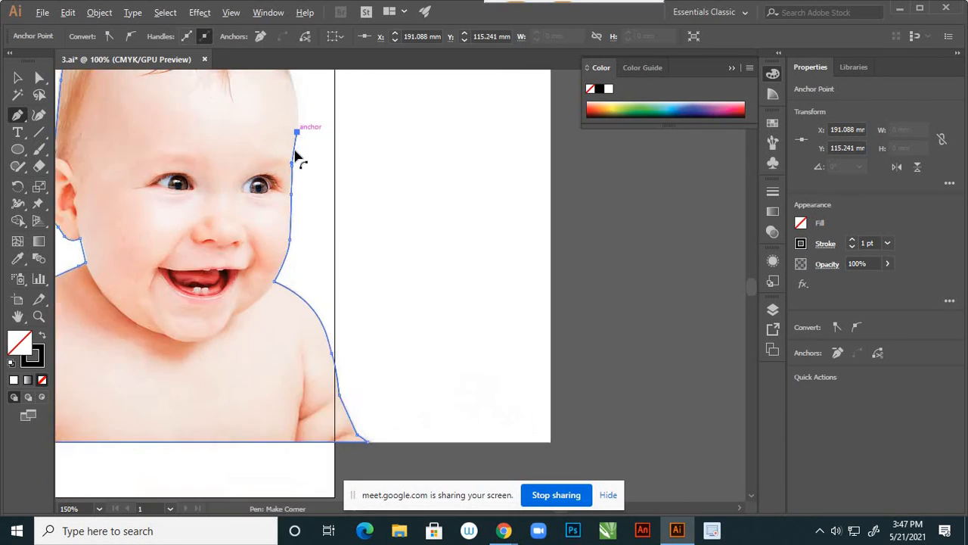
# - Curve the path around the forehead to the upper hair and remove the last anchor's outgoing handle
pyautogui.scroll(3, 297, 121)
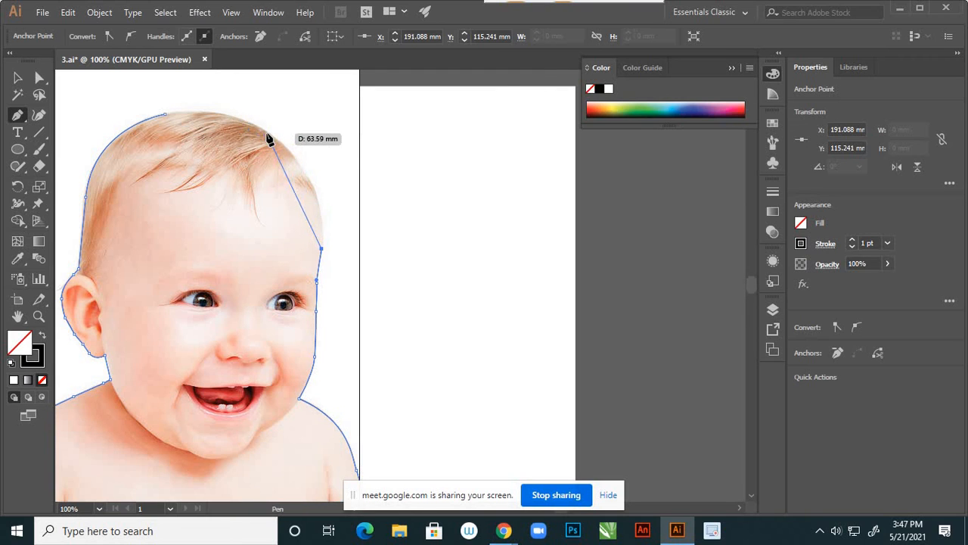
pyautogui.moveTo(266, 131); pyautogui.dragTo(256, 124)
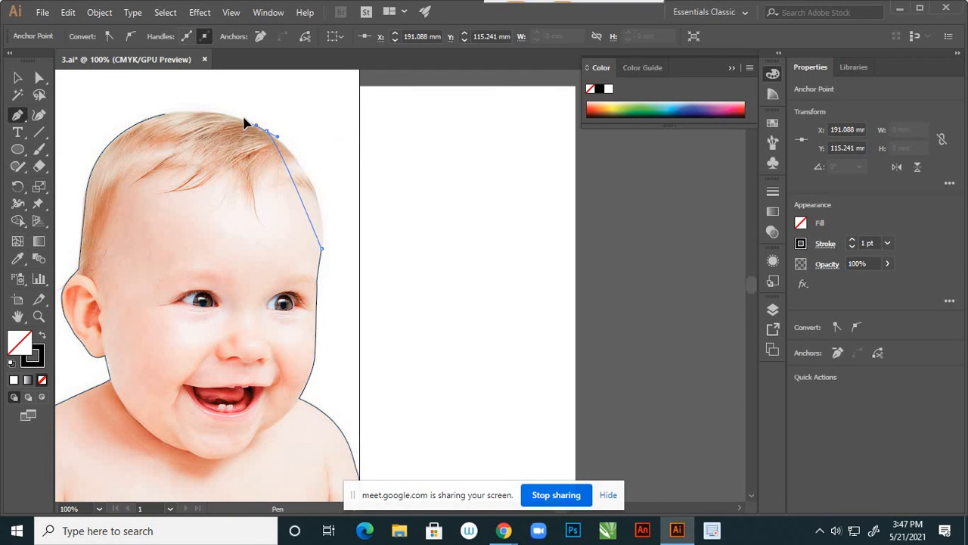
pyautogui.scroll(2, 199, 90)
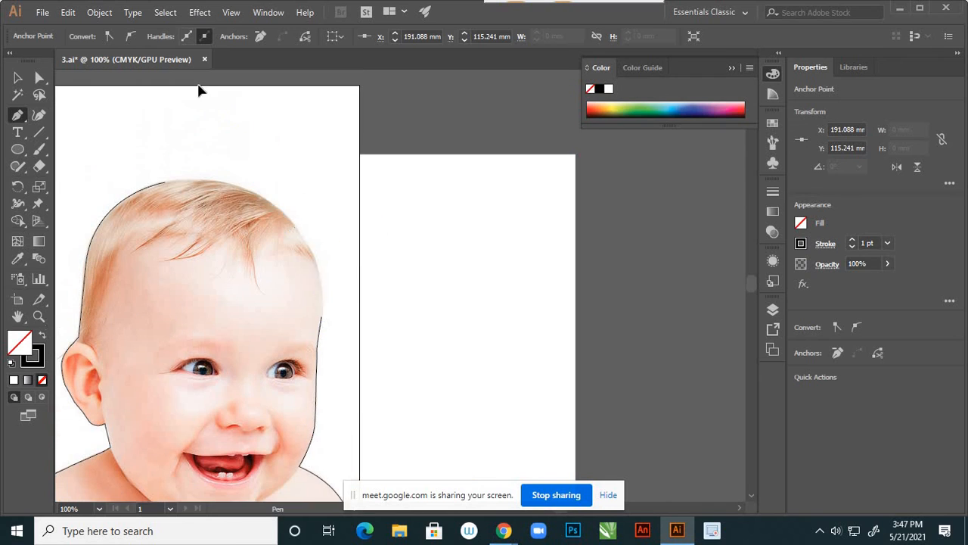
pyautogui.moveTo(199, 90); pyautogui.dragTo(195, 157)
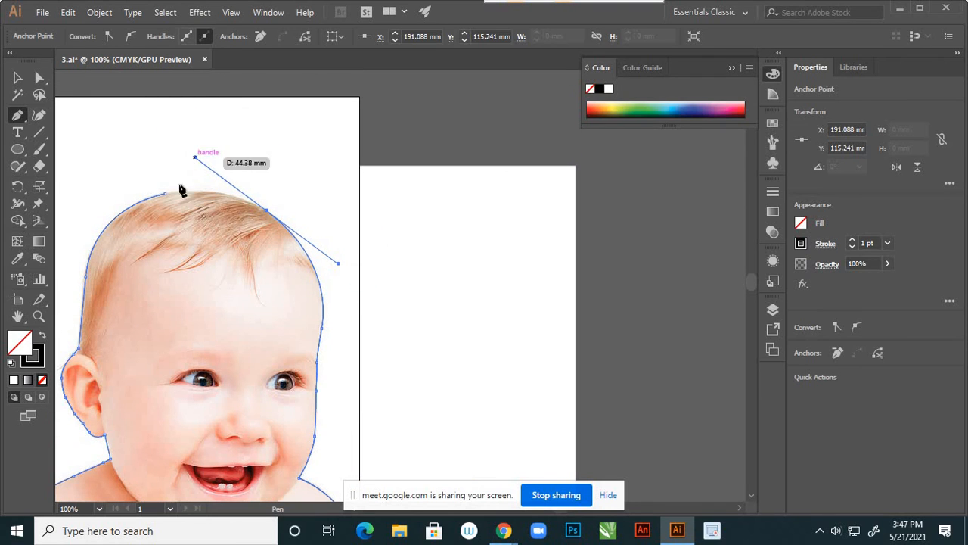
pyautogui.click(266, 212)
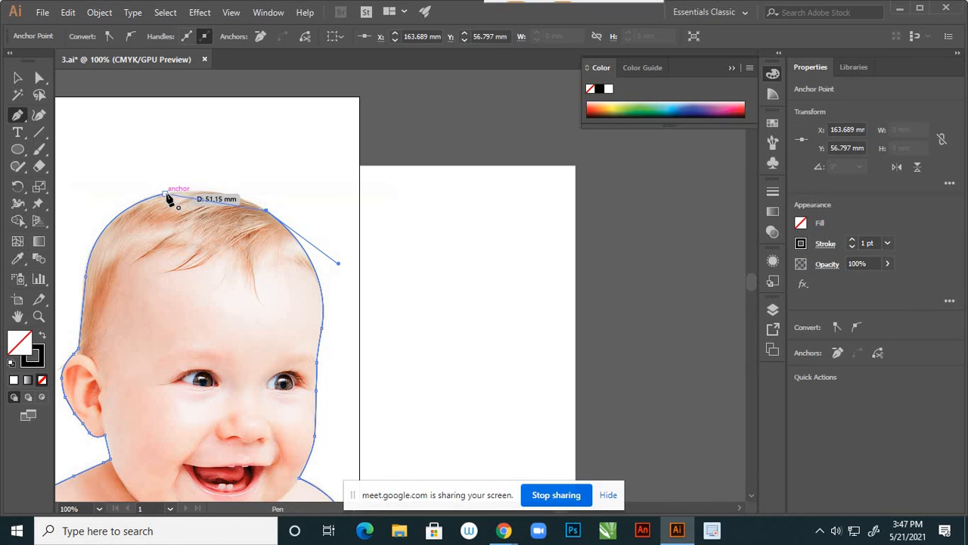
# - Close the outline at its first anchor on top of the head with a curved segment following the hair
pyautogui.moveTo(162, 198); pyautogui.dragTo(104, 208)
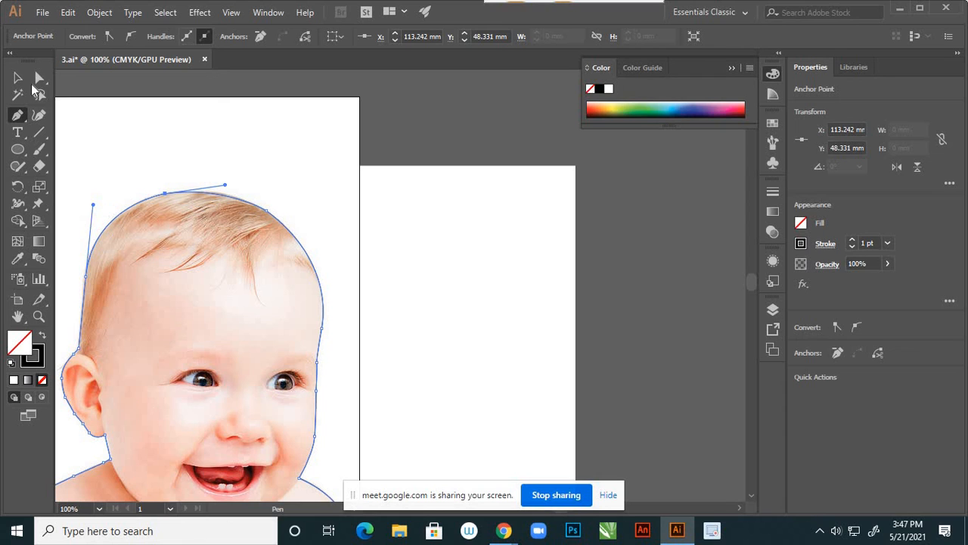
pyautogui.click(17, 77)
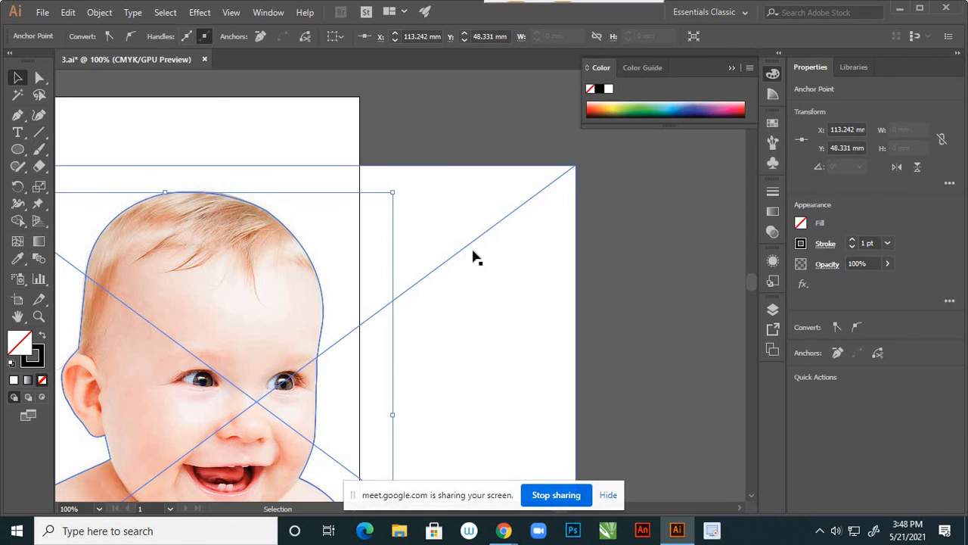
pyautogui.scroll(-2, 473, 254)
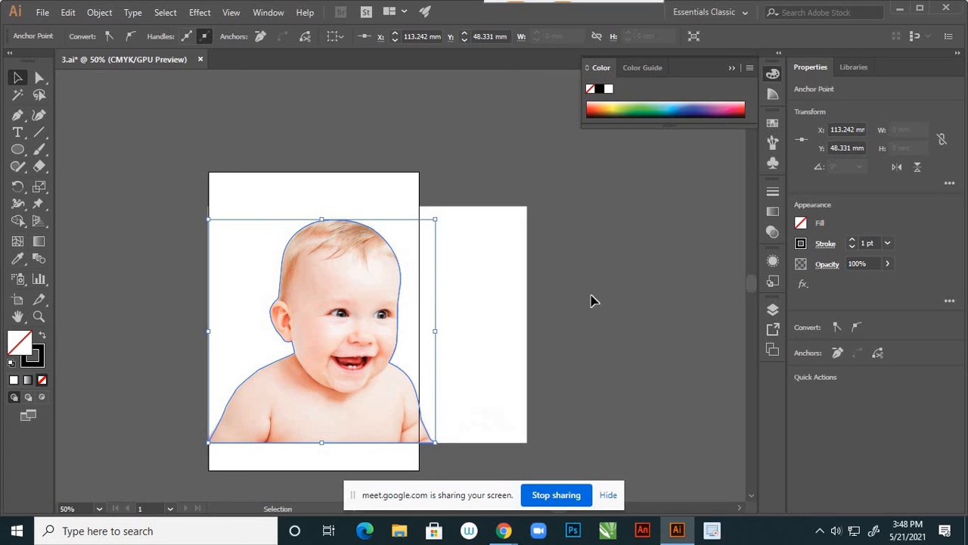
# - Select the outline path together with the linked baby photo and make a clipping mask from them
pyautogui.click(772, 310)
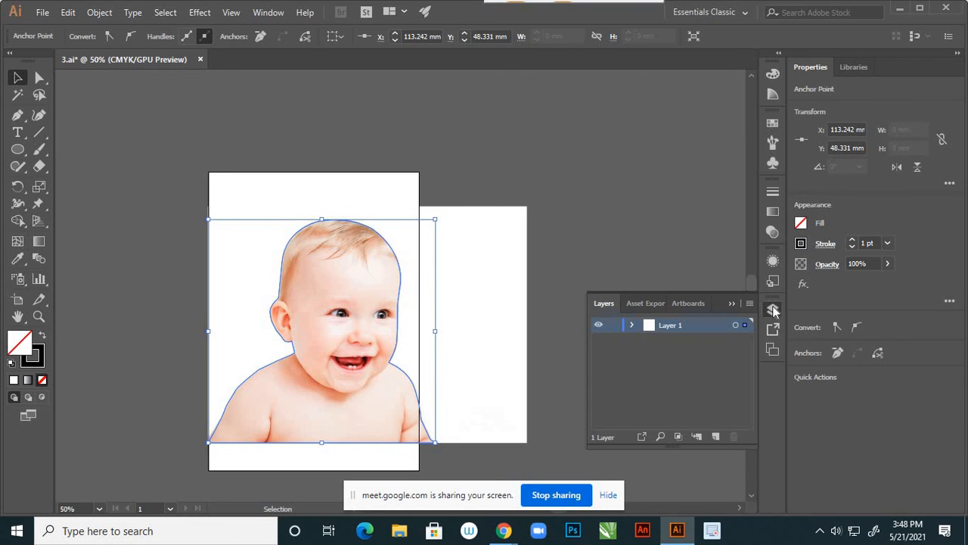
pyautogui.click(631, 324)
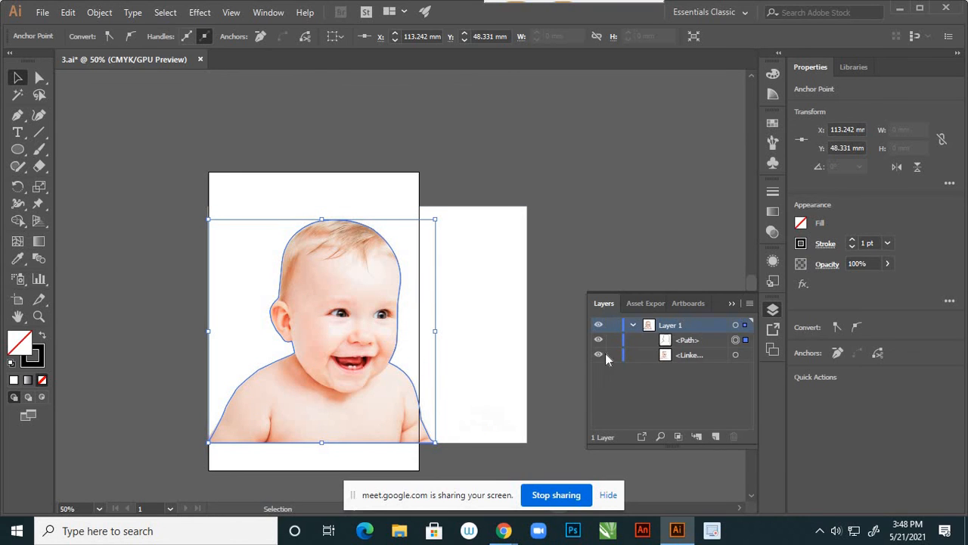
pyautogui.hotkey('ctrl', 'shift', 'a')
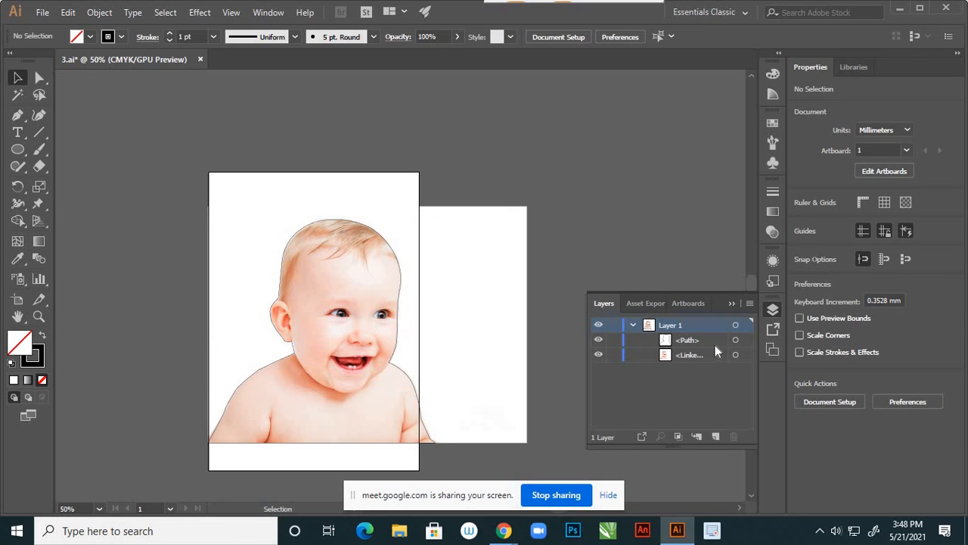
pyautogui.click(735, 340)
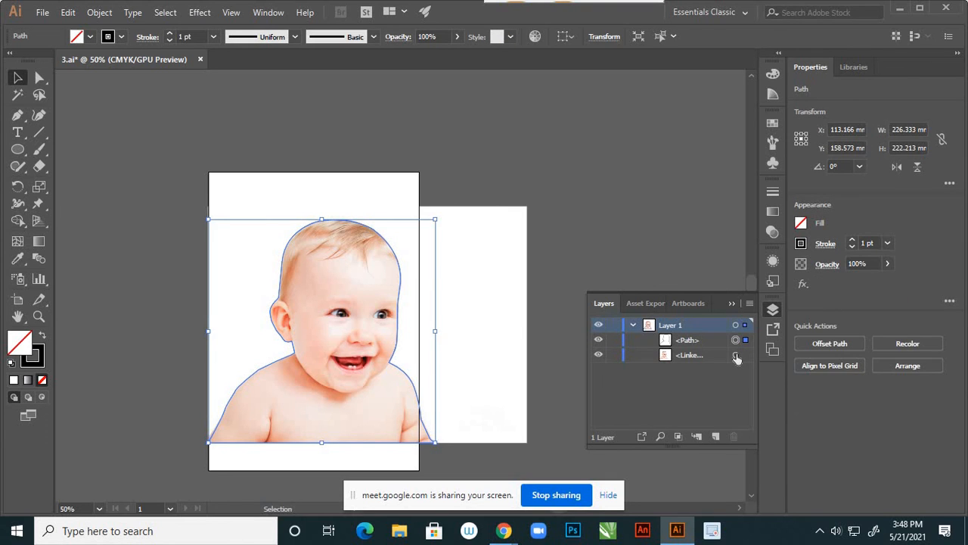
pyautogui.keyDown('shift'); pyautogui.click(736, 356); pyautogui.keyUp('shift')
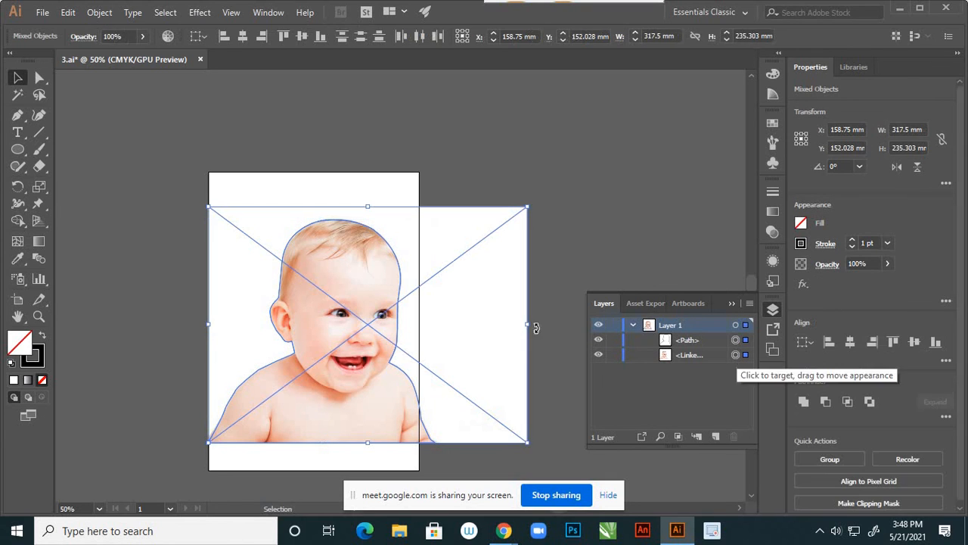
pyautogui.rightClick(398, 266)
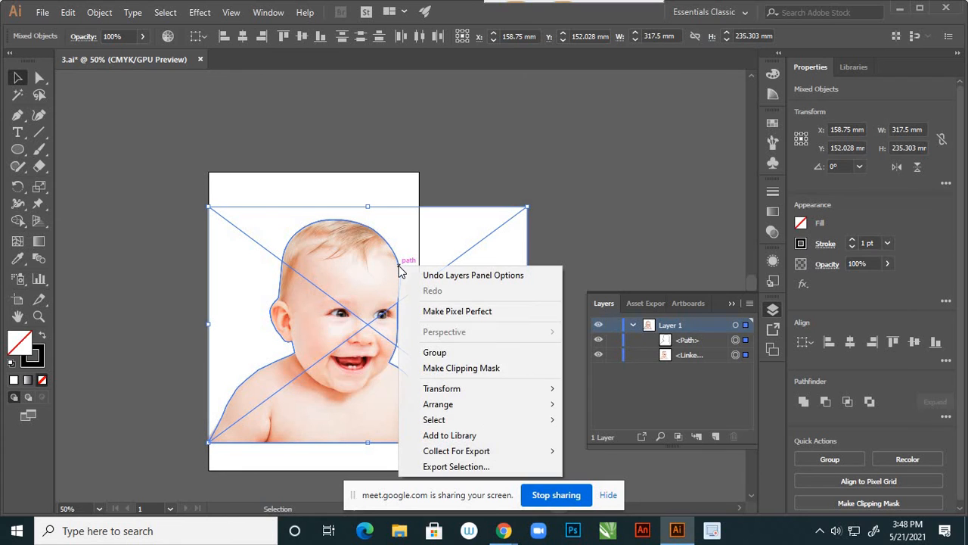
pyautogui.click(428, 369)
pyautogui.click(532, 289)
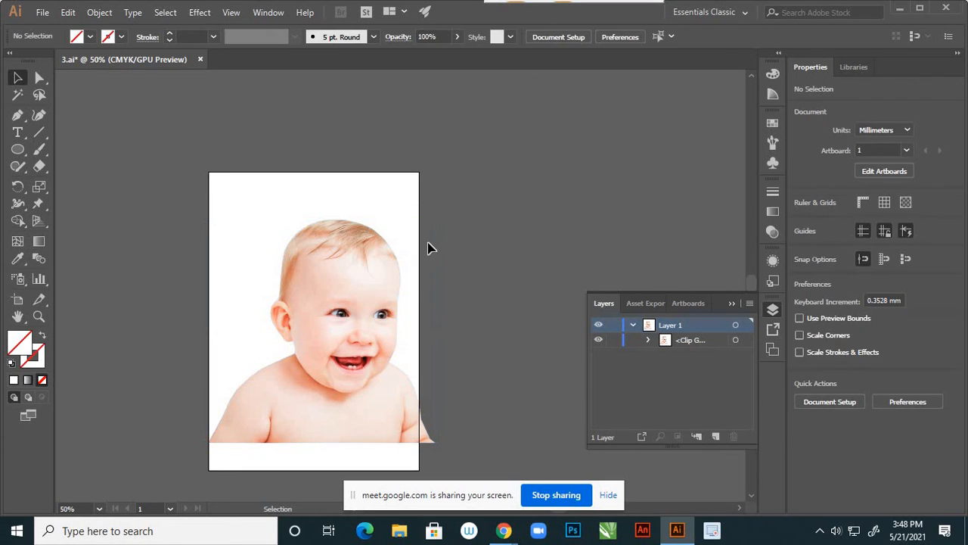
# - Move the clipped baby off the artboard onto the empty canvas beside it
pyautogui.moveTo(363, 270); pyautogui.dragTo(573, 157)
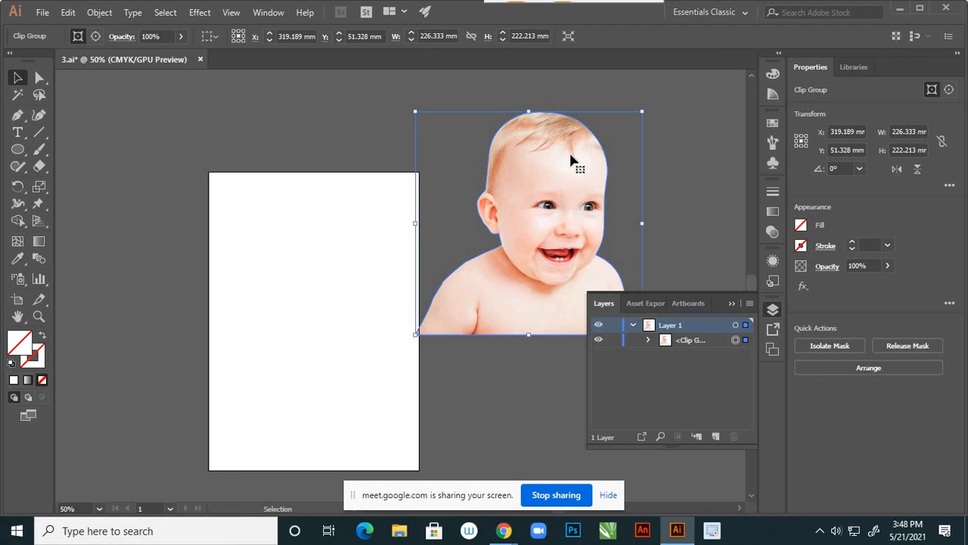
pyautogui.moveTo(572, 159); pyautogui.dragTo(556, 177)
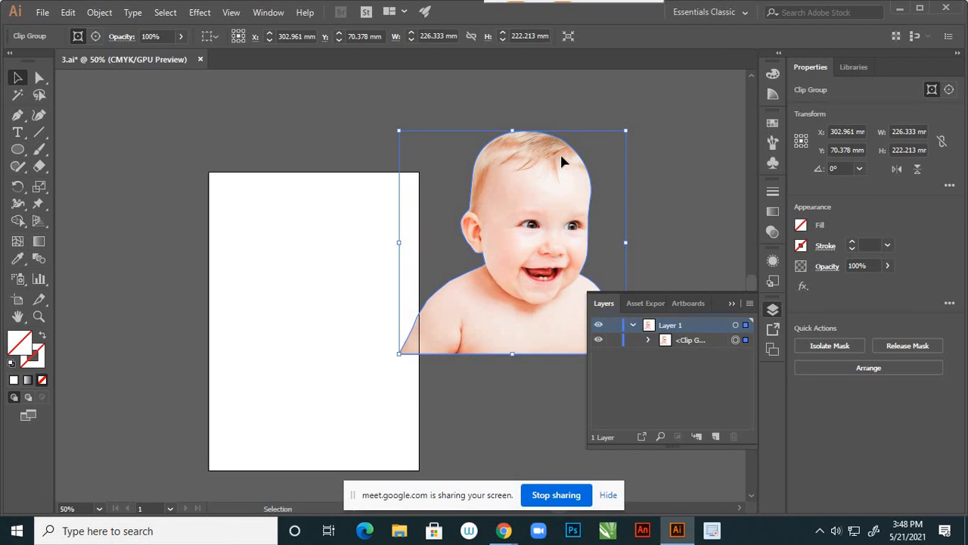
pyautogui.moveTo(561, 155); pyautogui.dragTo(566, 152)
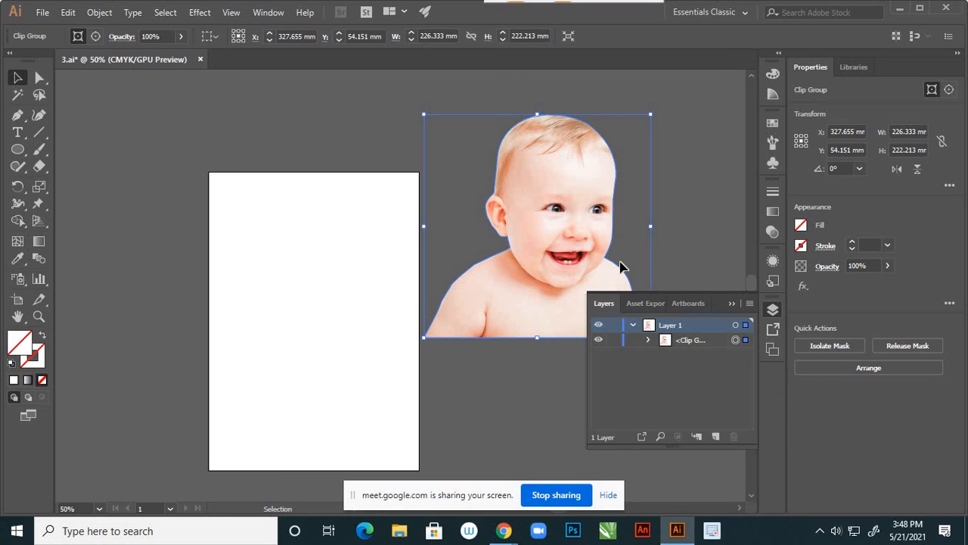
pyautogui.click(699, 201)
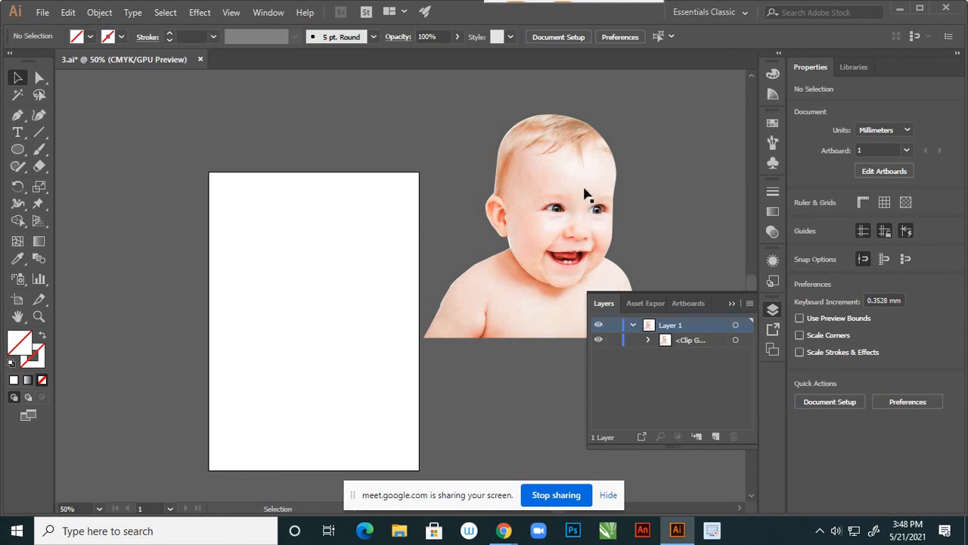
pyautogui.moveTo(540, 192); pyautogui.dragTo(495, 208)
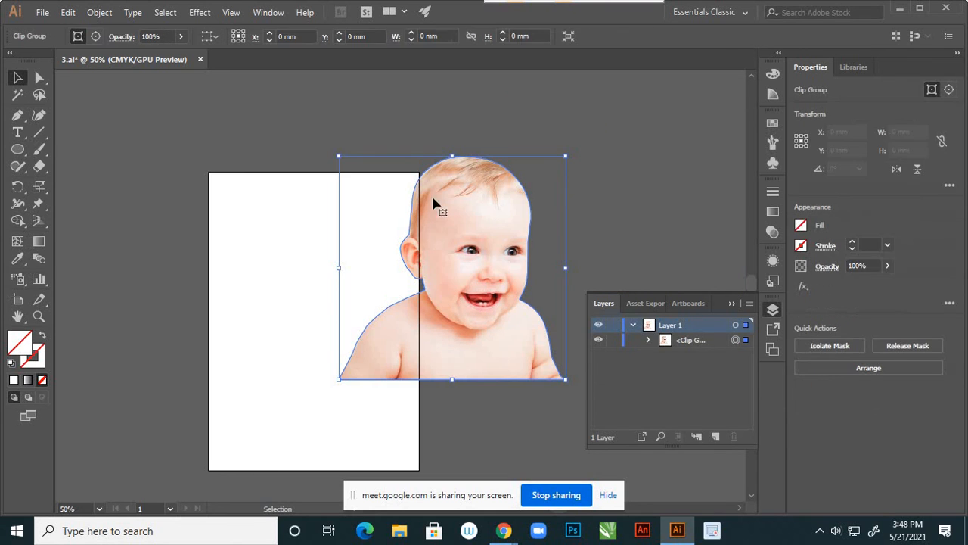
pyautogui.scroll(3, 424, 202)
pyautogui.scroll(-4, 454, 214)
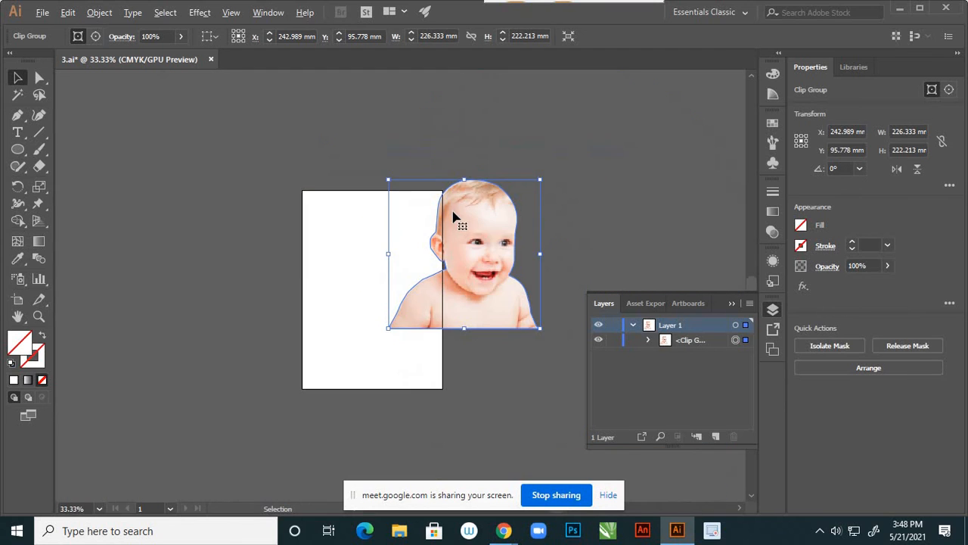
pyautogui.moveTo(465, 225); pyautogui.dragTo(545, 196)
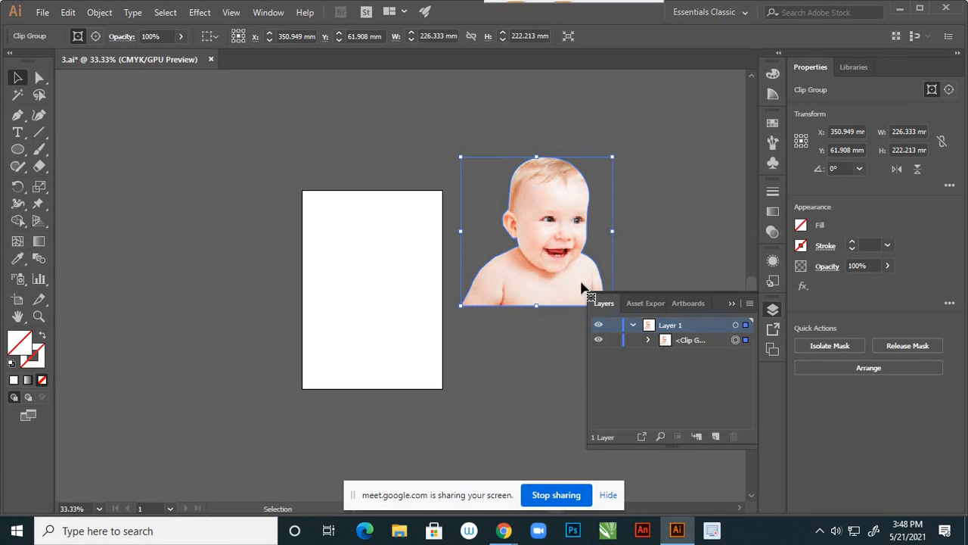
# - Examine the cut-out edges closely around the shoulder, ear and face
pyautogui.scroll(1, 593, 245)
pyautogui.scroll(1, 484, 176)
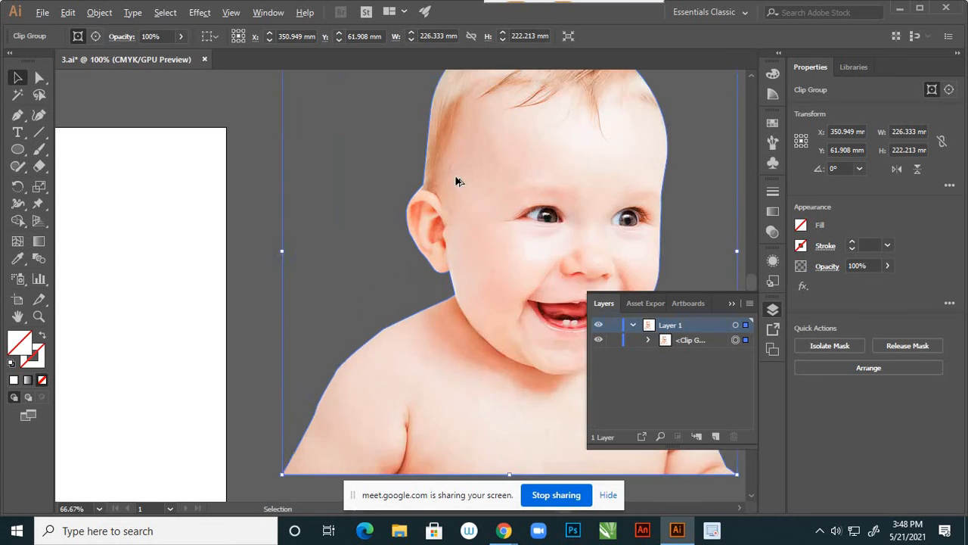
pyautogui.scroll(1, 424, 190)
pyautogui.scroll(3, 417, 399)
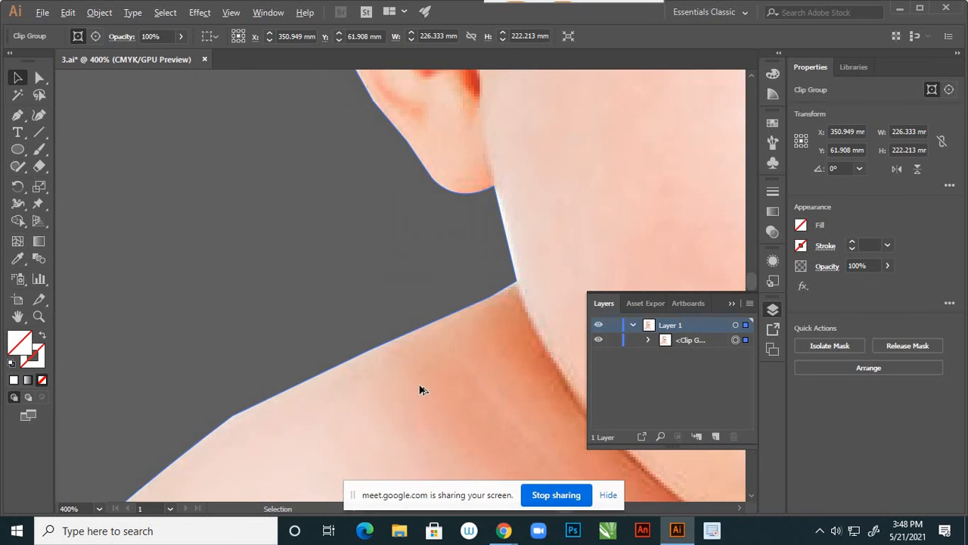
pyautogui.scroll(-3, 525, 210)
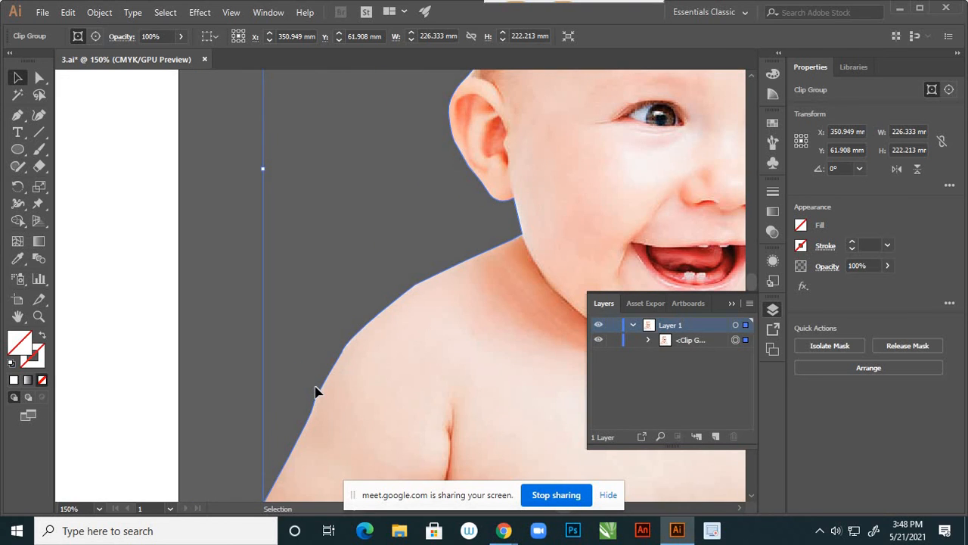
pyautogui.press('space')
pyautogui.moveTo(498, 283); pyautogui.dragTo(110, 509)
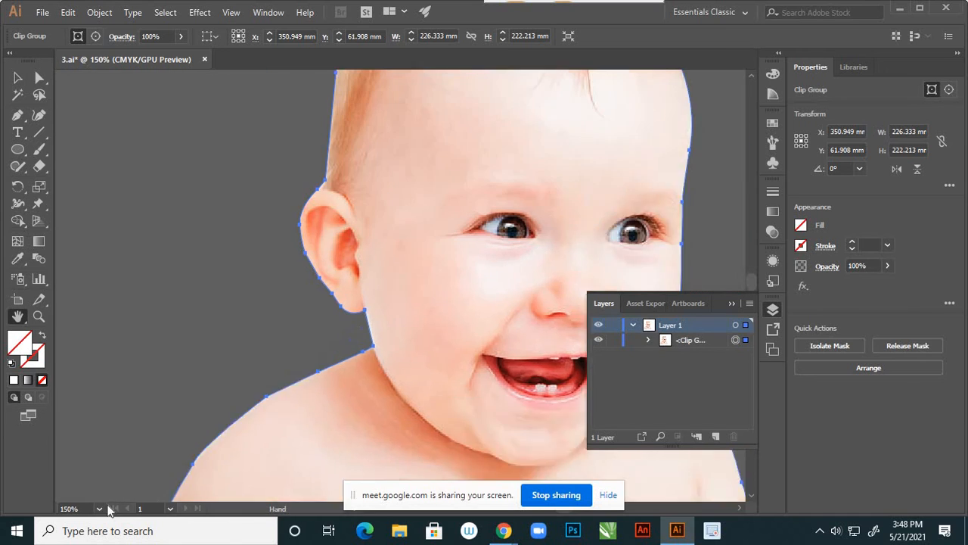
pyautogui.moveTo(341, 329); pyautogui.dragTo(419, 259)
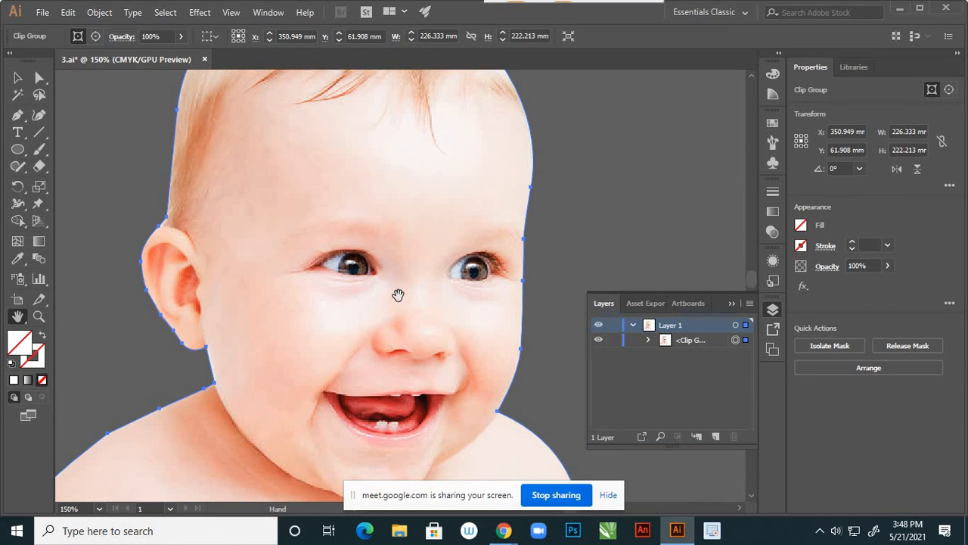
# - Hide the linked photo inside the clip group to inspect the mask path alone, and show the photo again
pyautogui.click(648, 340)
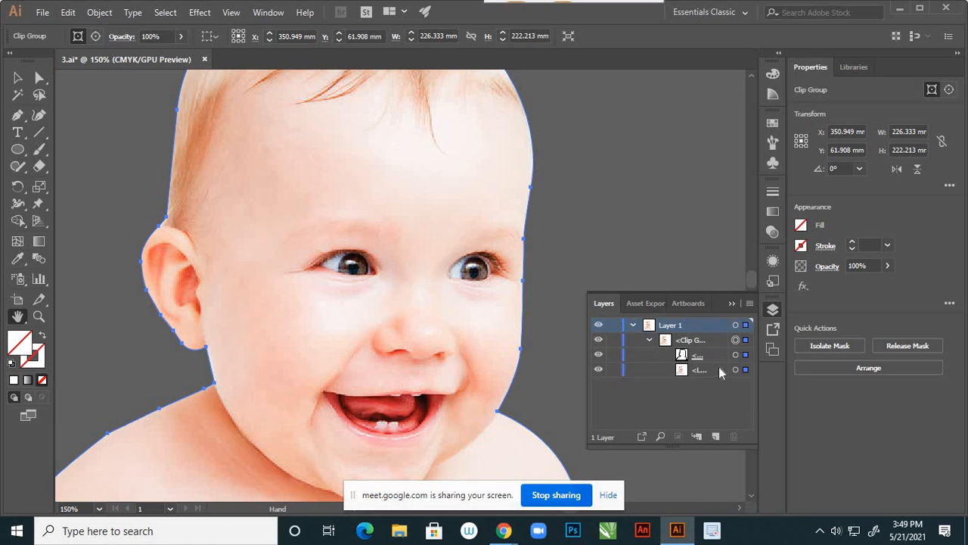
pyautogui.click(598, 370)
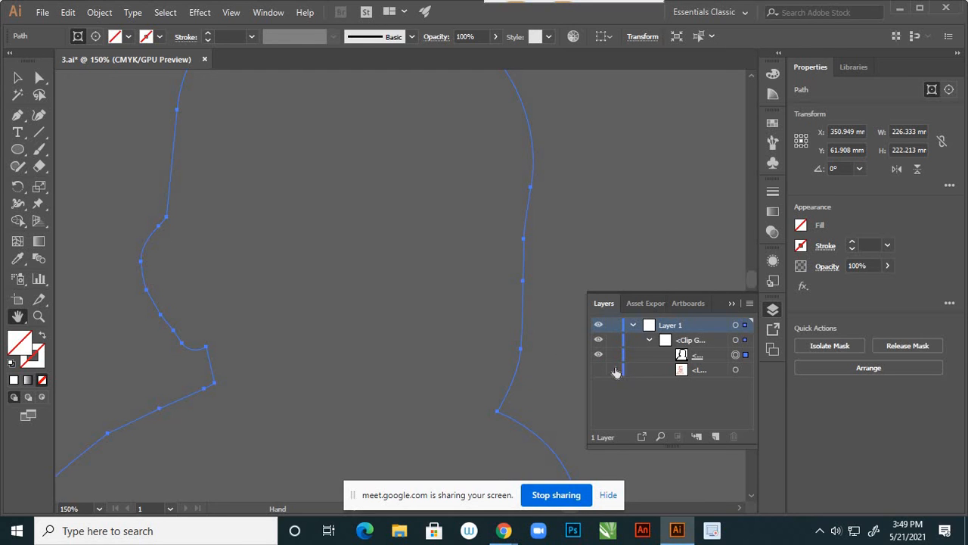
pyautogui.click(599, 370)
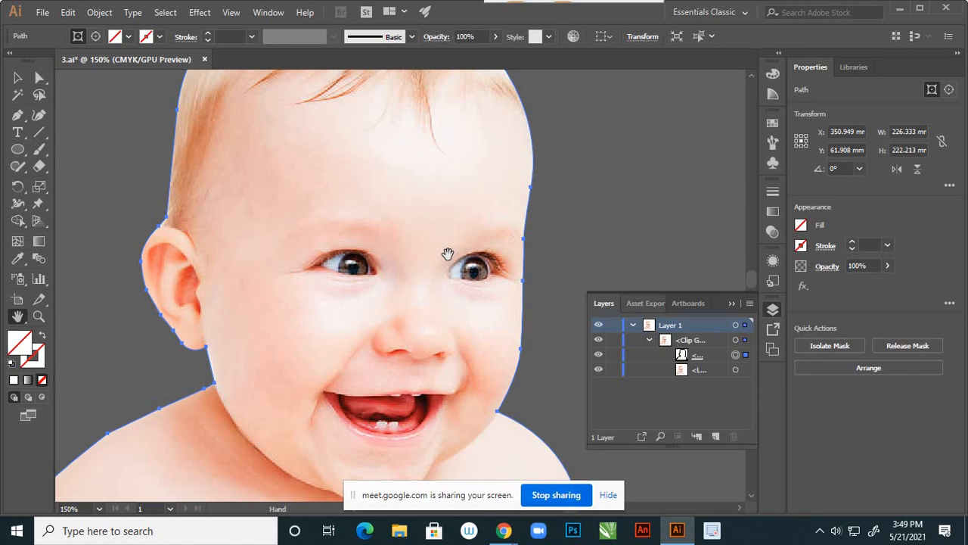
pyautogui.click(732, 303)
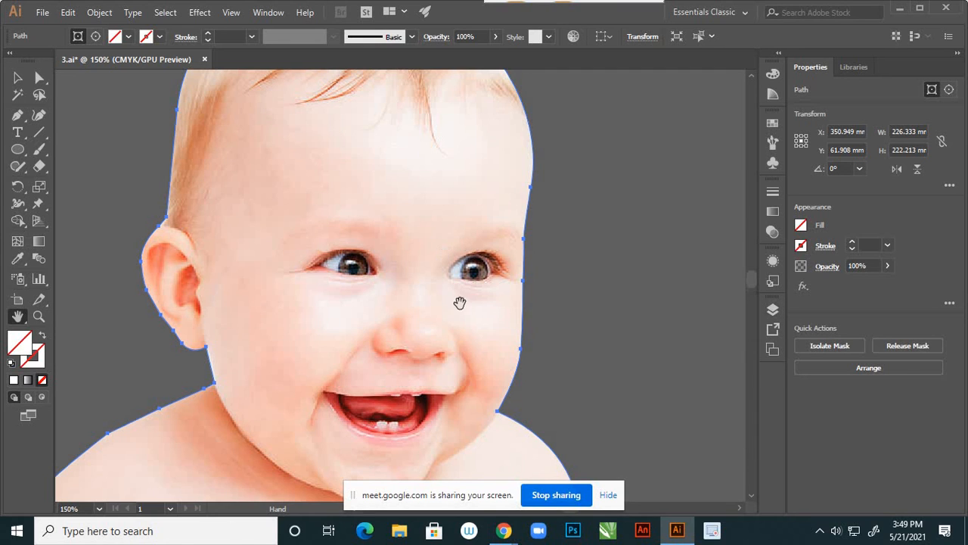
pyautogui.click(17, 77)
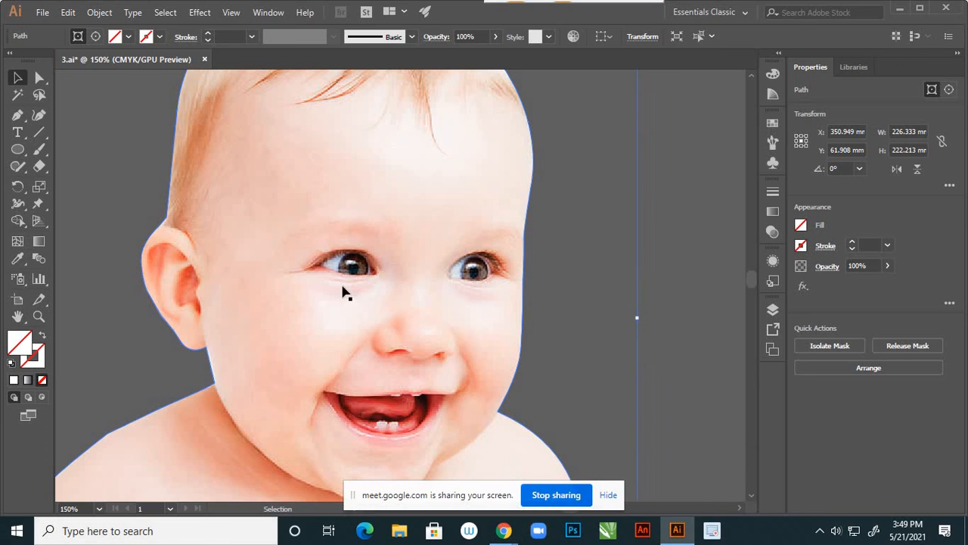
pyautogui.rightClick(470, 308)
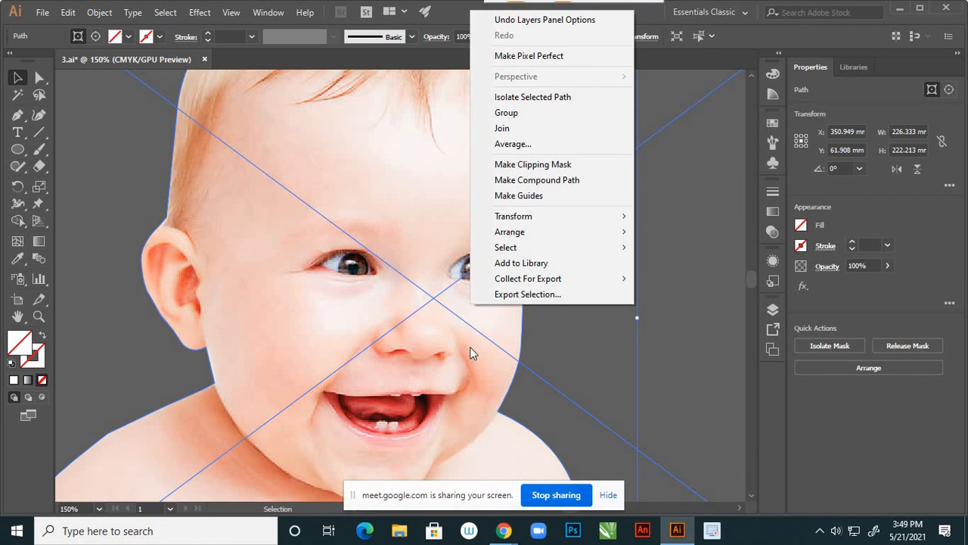
pyautogui.moveTo(496, 234)
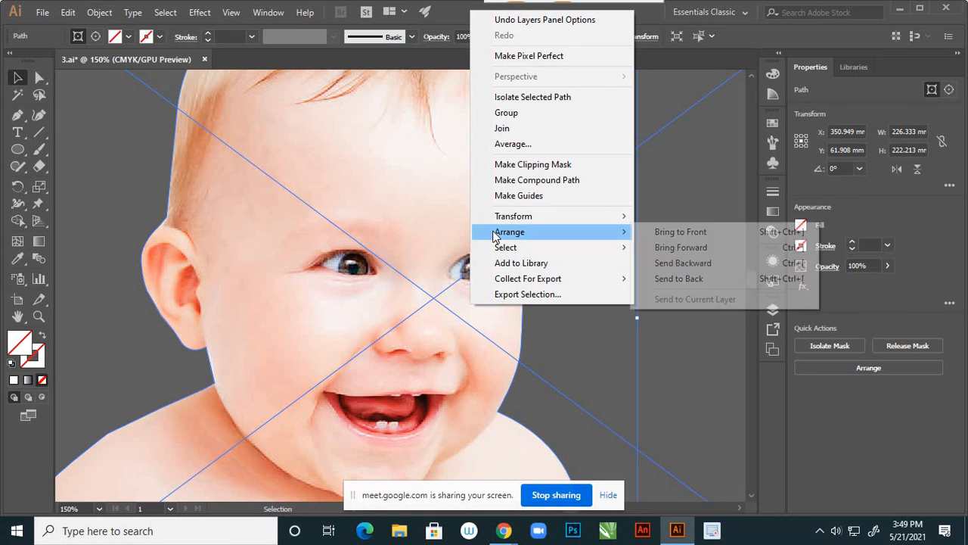
pyautogui.click(589, 369)
# - Move the clipped baby back onto the artboard, centred vertically on the page
pyautogui.scroll(-3, 583, 310)
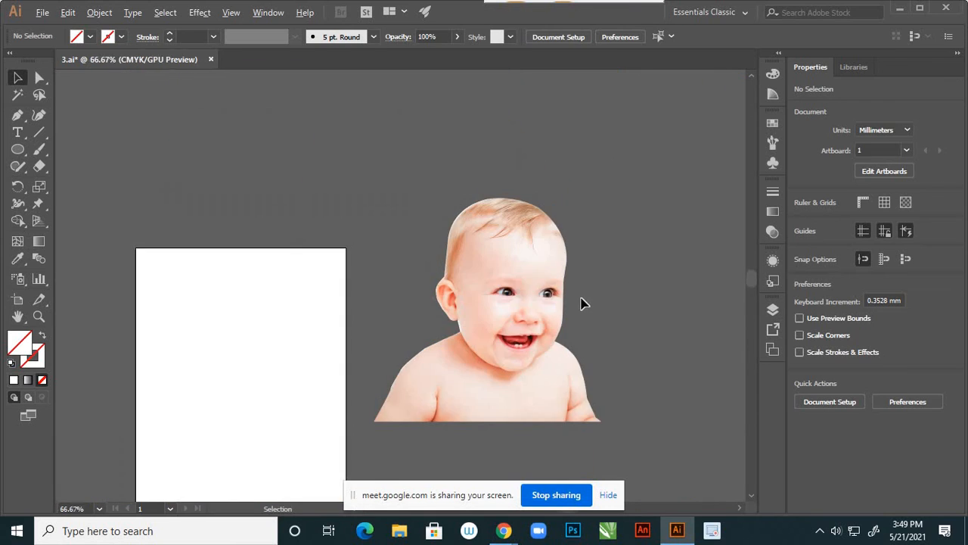
pyautogui.scroll(-2, 579, 300)
pyautogui.scroll(3, 559, 317)
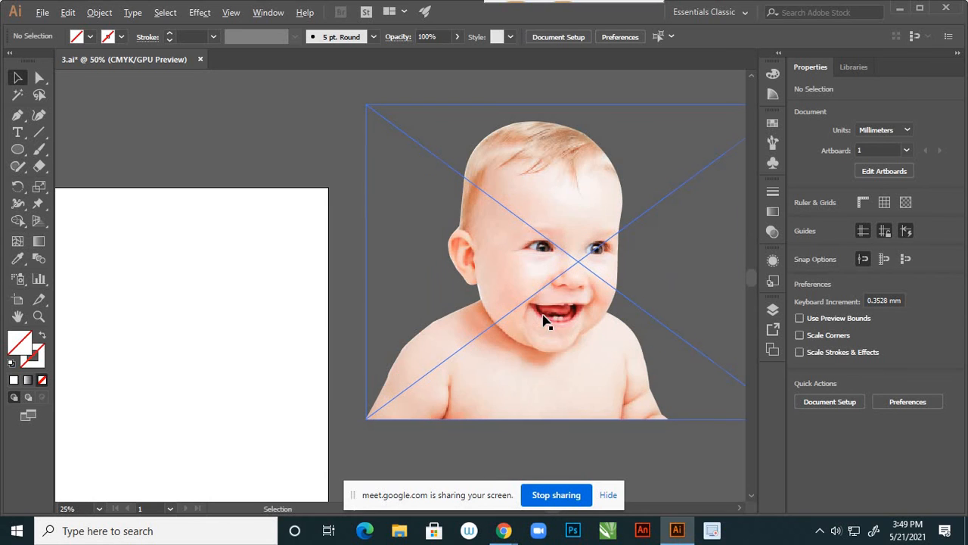
pyautogui.scroll(-2, 573, 233)
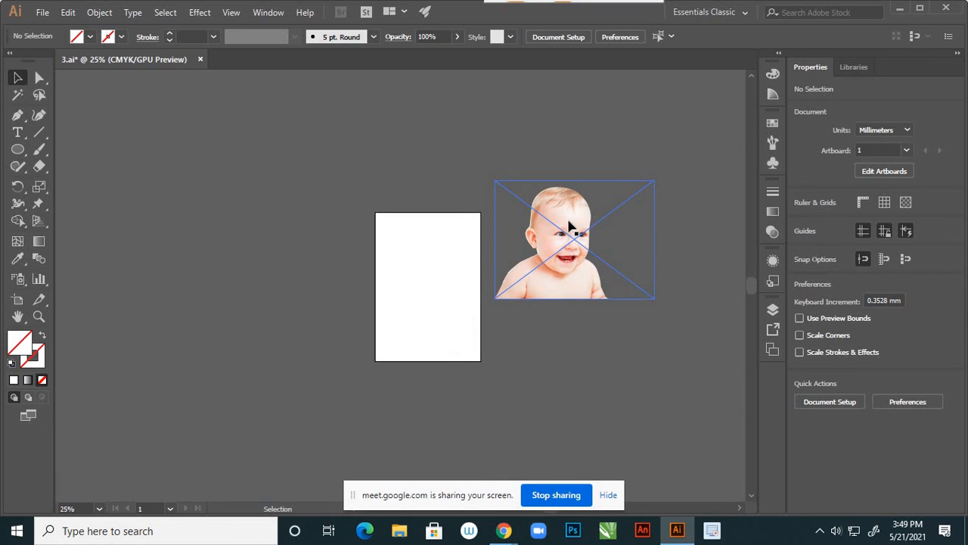
pyautogui.moveTo(568, 224); pyautogui.dragTo(439, 262)
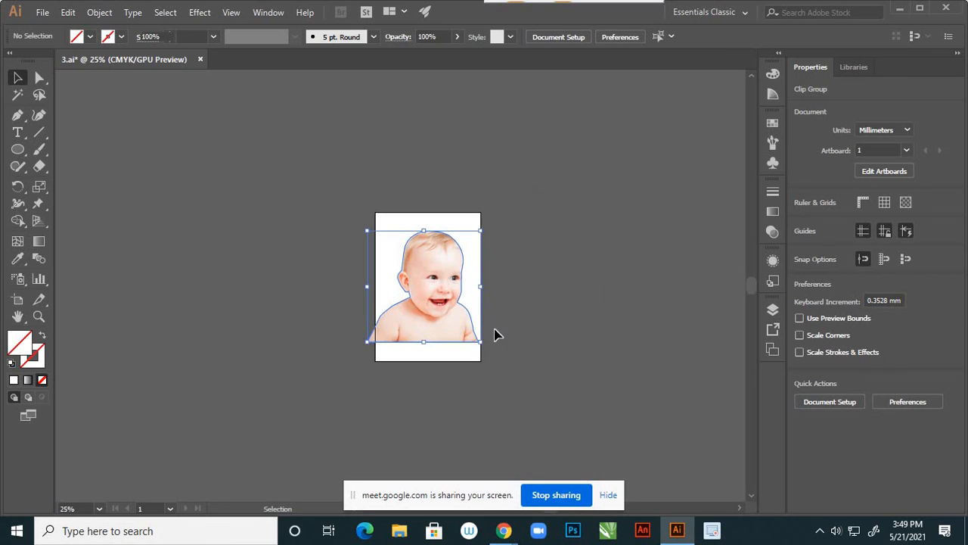
# - Scale the clipped baby proportionally about its centre to about 180 by 176 mm and shift it slightly towards the page centre
pyautogui.scroll(2, 458, 317)
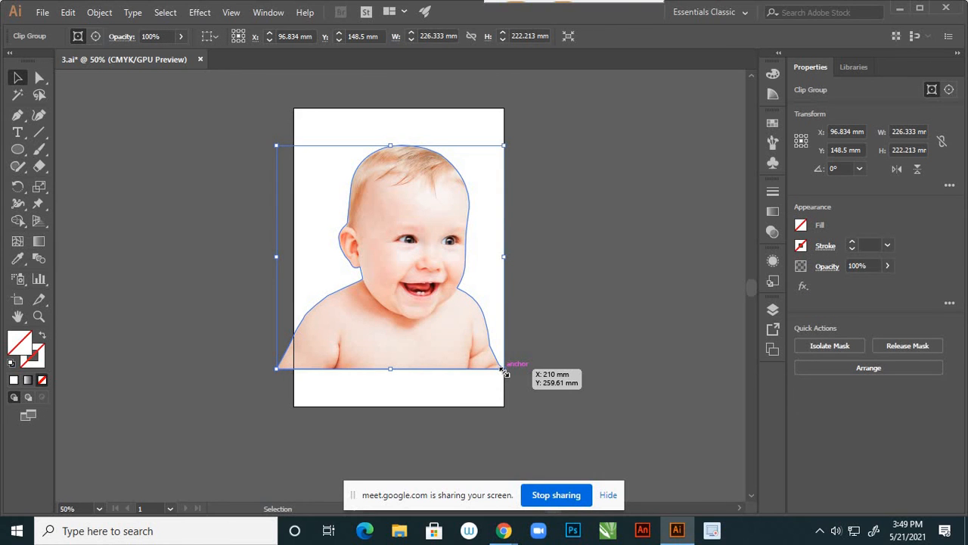
pyautogui.moveTo(503, 369); pyautogui.dragTo(481, 346)
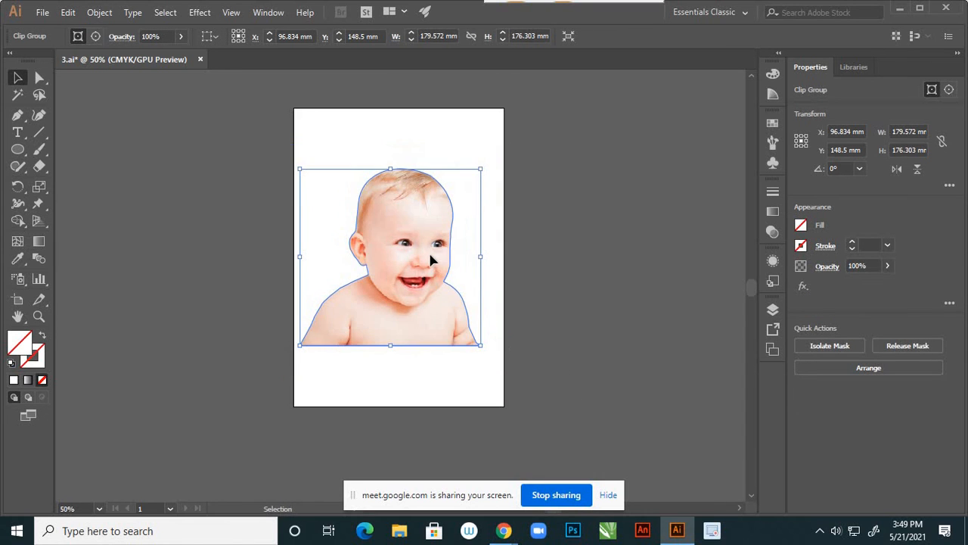
pyautogui.moveTo(429, 257); pyautogui.dragTo(434, 255)
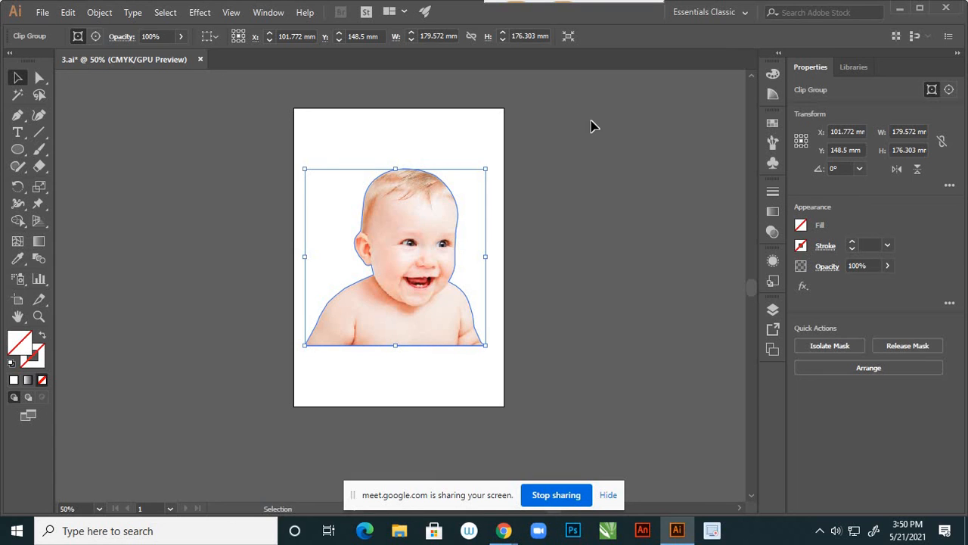
pyautogui.click(353, 199)
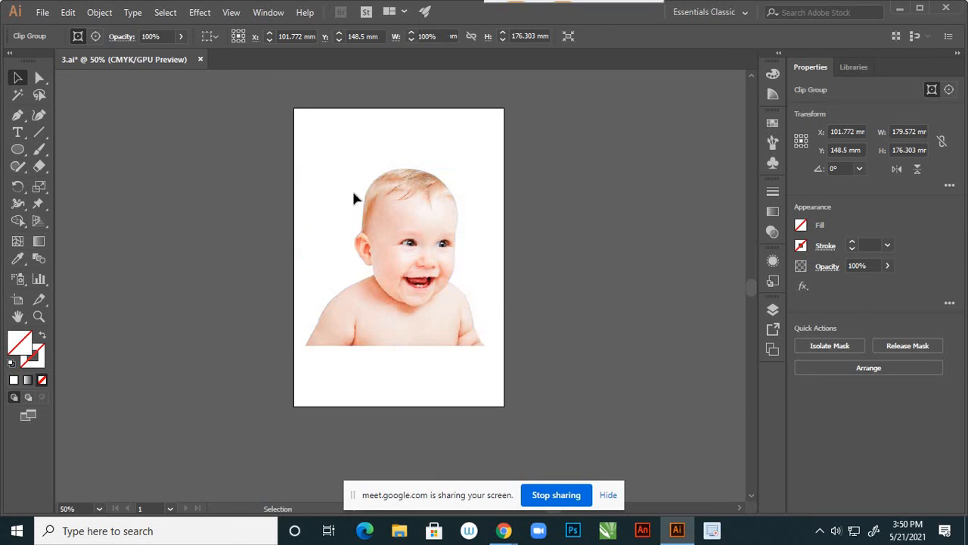
pyautogui.click(404, 201)
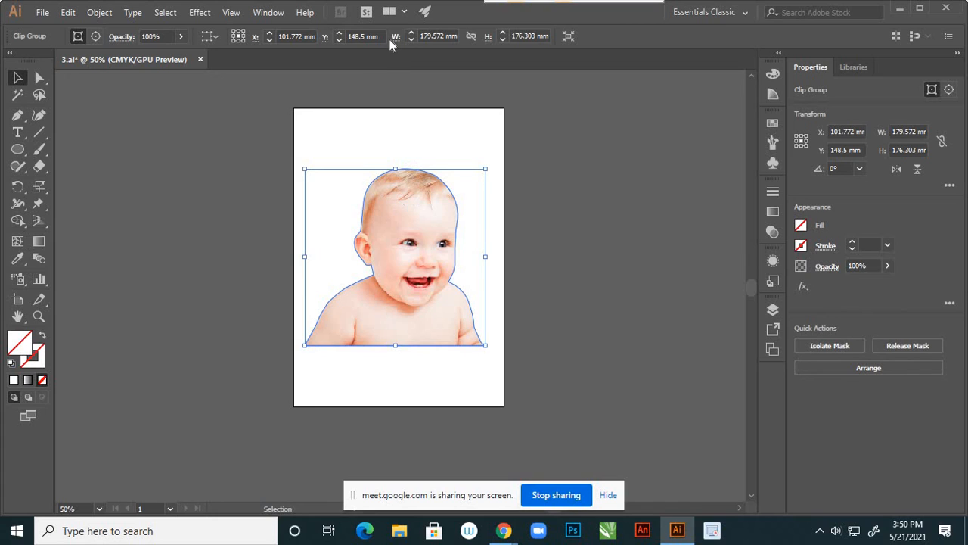